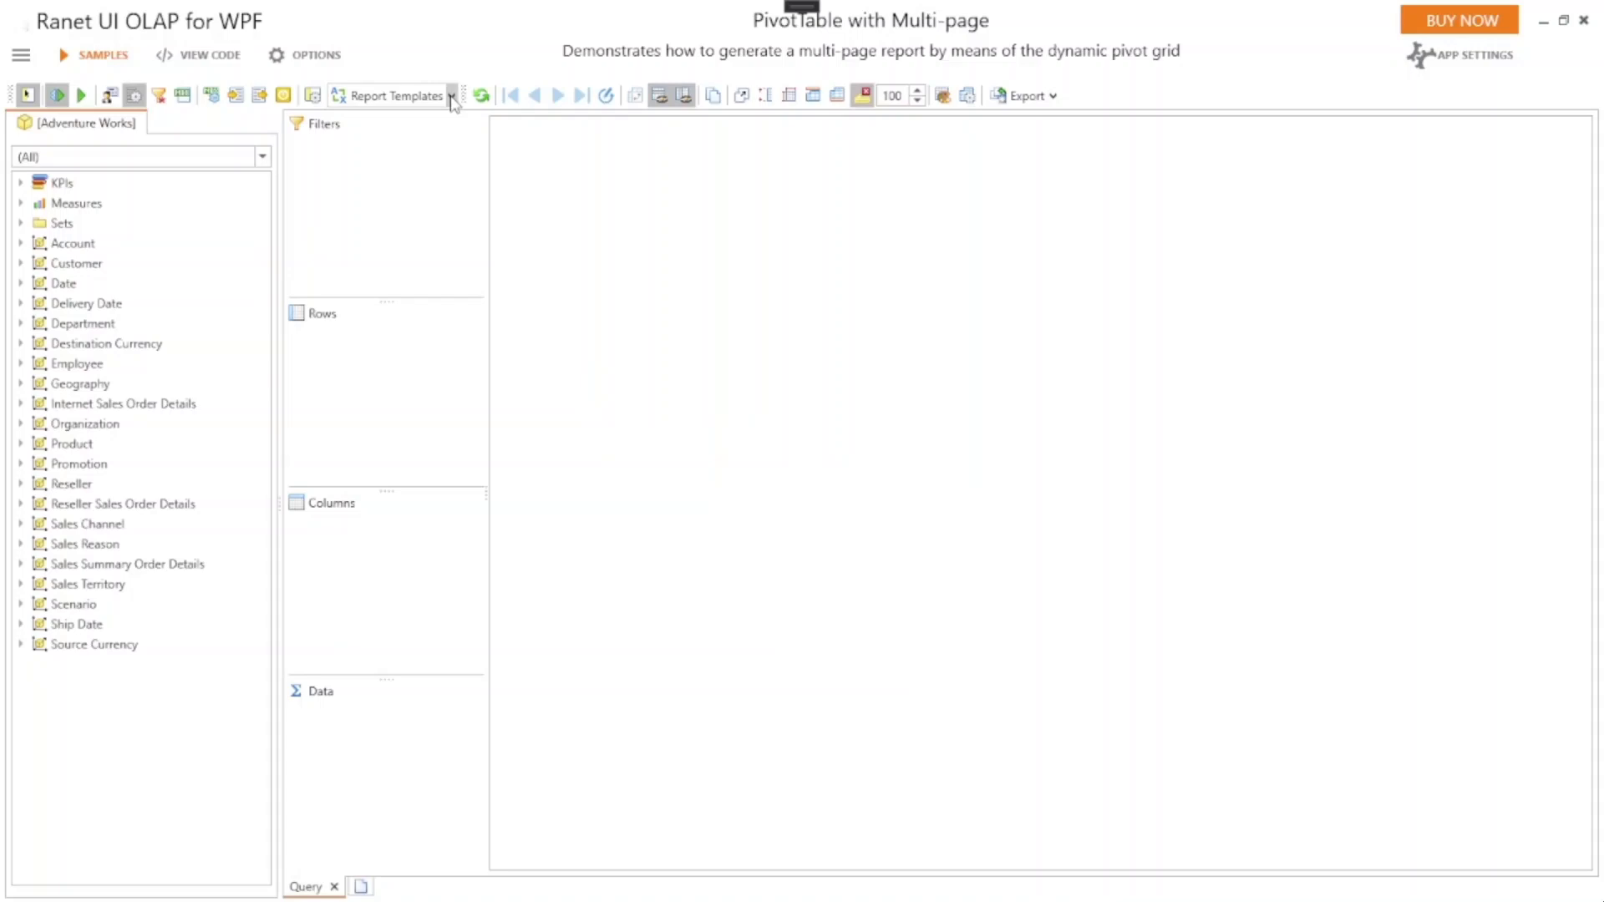
# Step: Start an ABC Analysis report template with the Product dimension's Subcategory level as the items of analysis
pyautogui.click(451, 96)
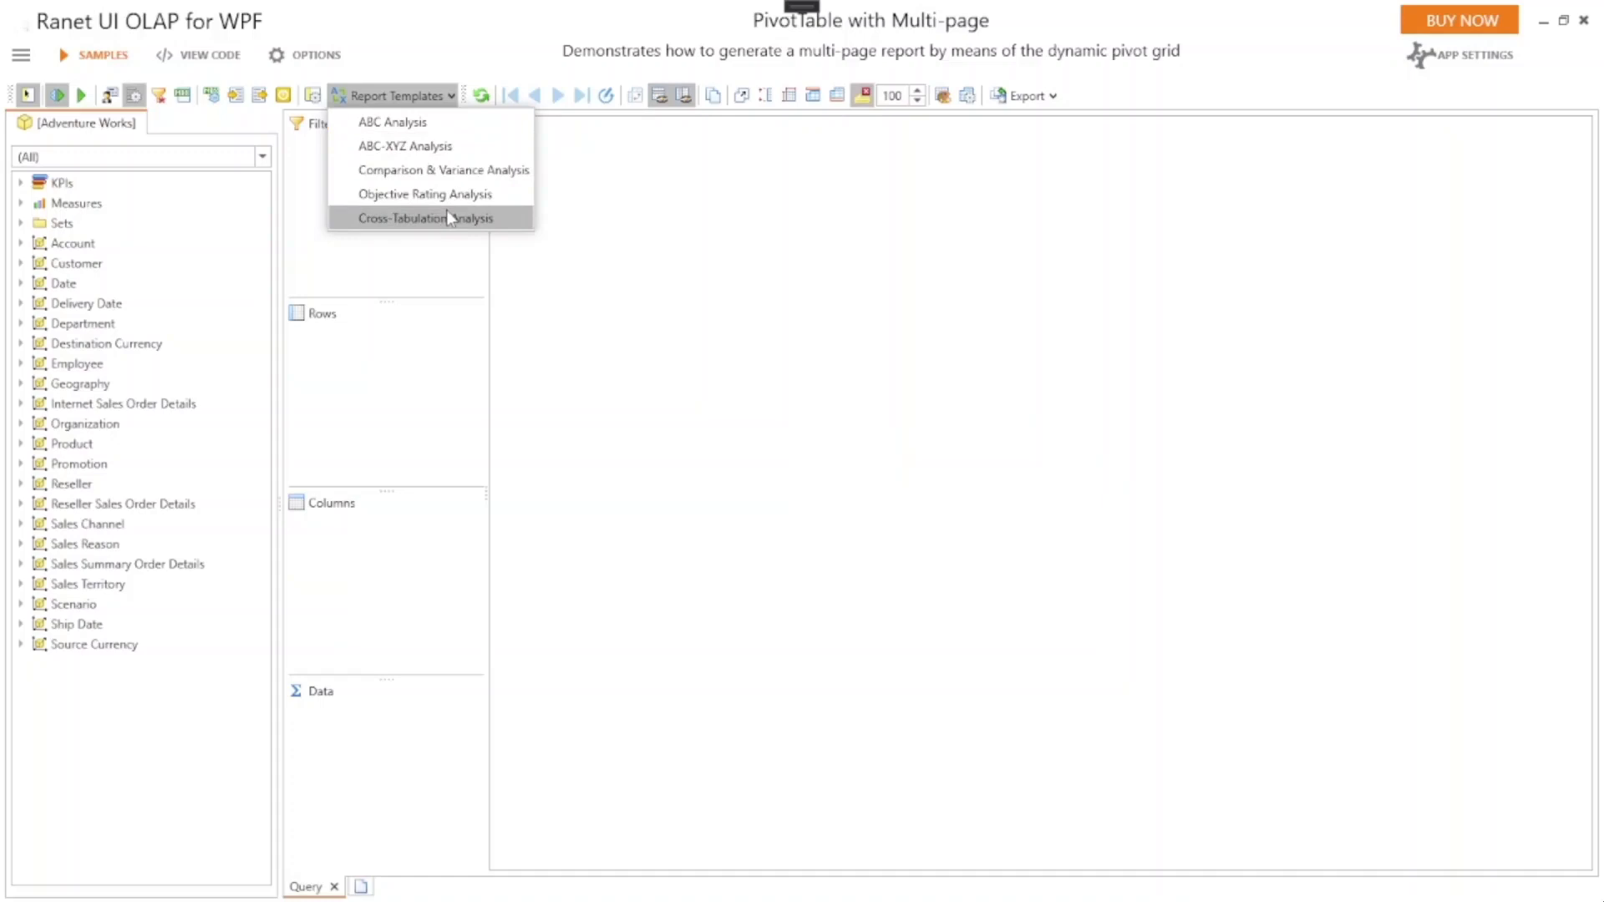
pyautogui.click(440, 127)
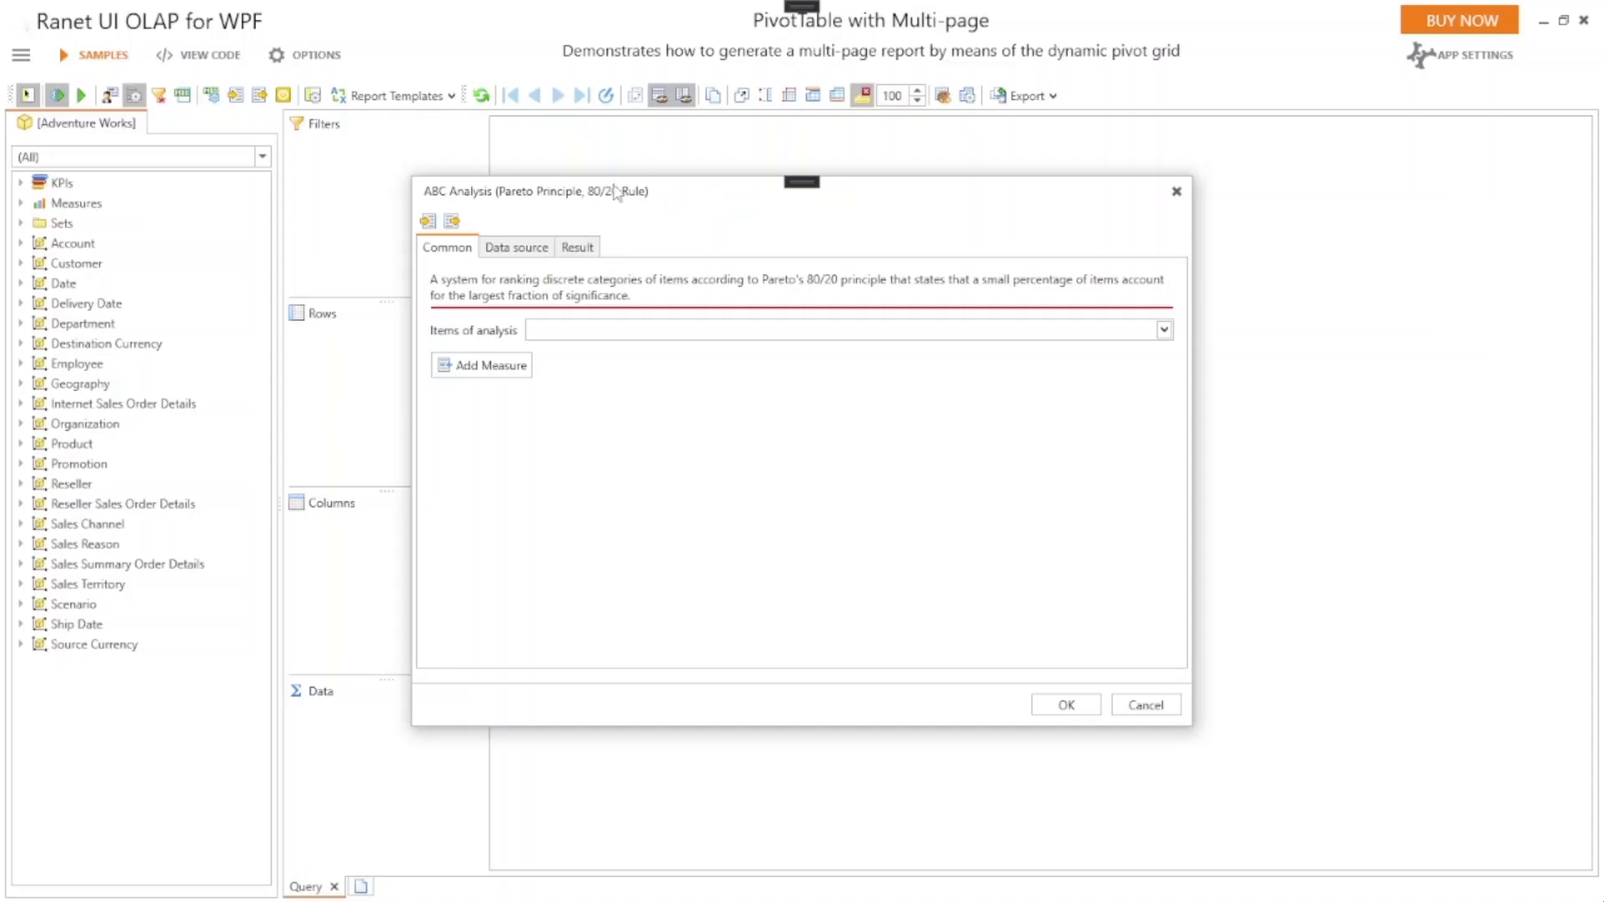
pyautogui.click(552, 334)
pyautogui.write('su')
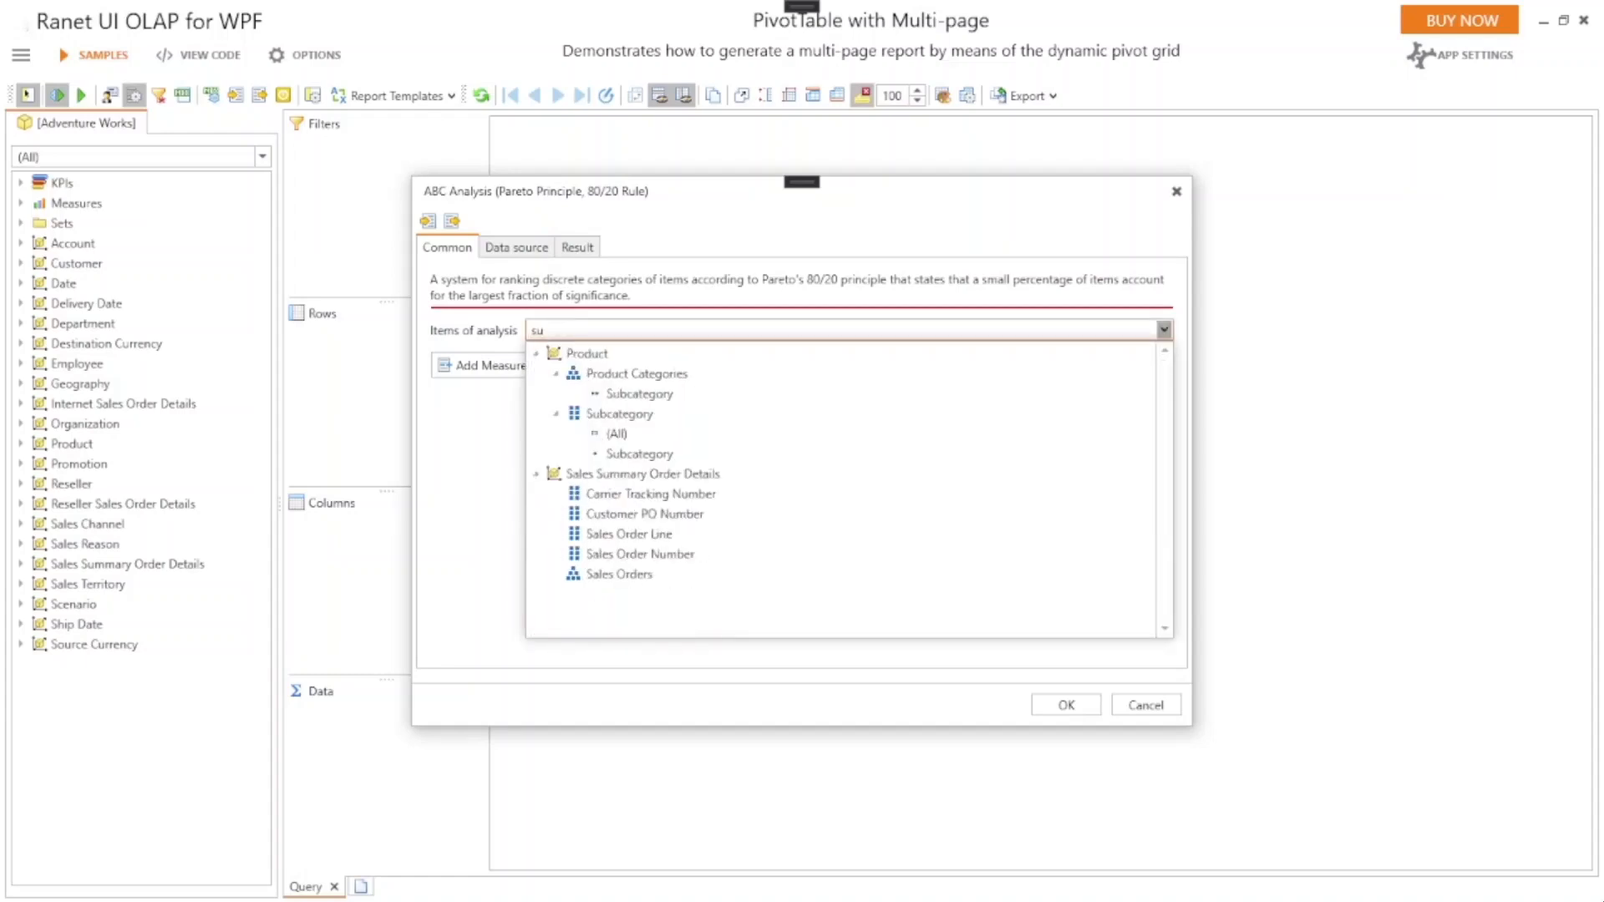
pyautogui.write('b')
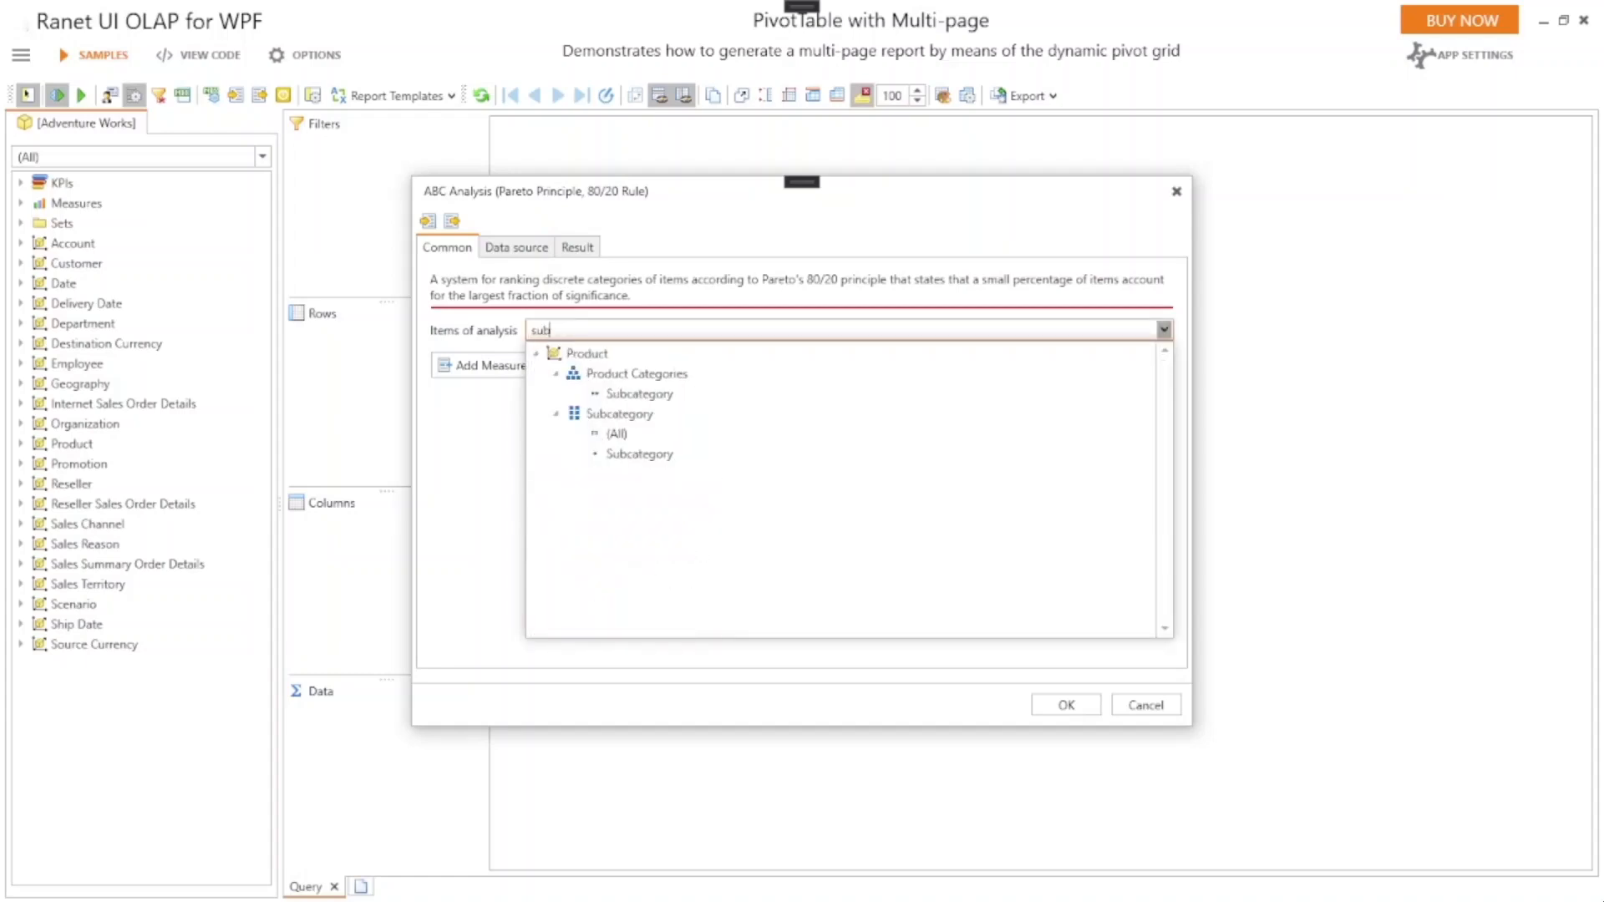
pyautogui.click(638, 456)
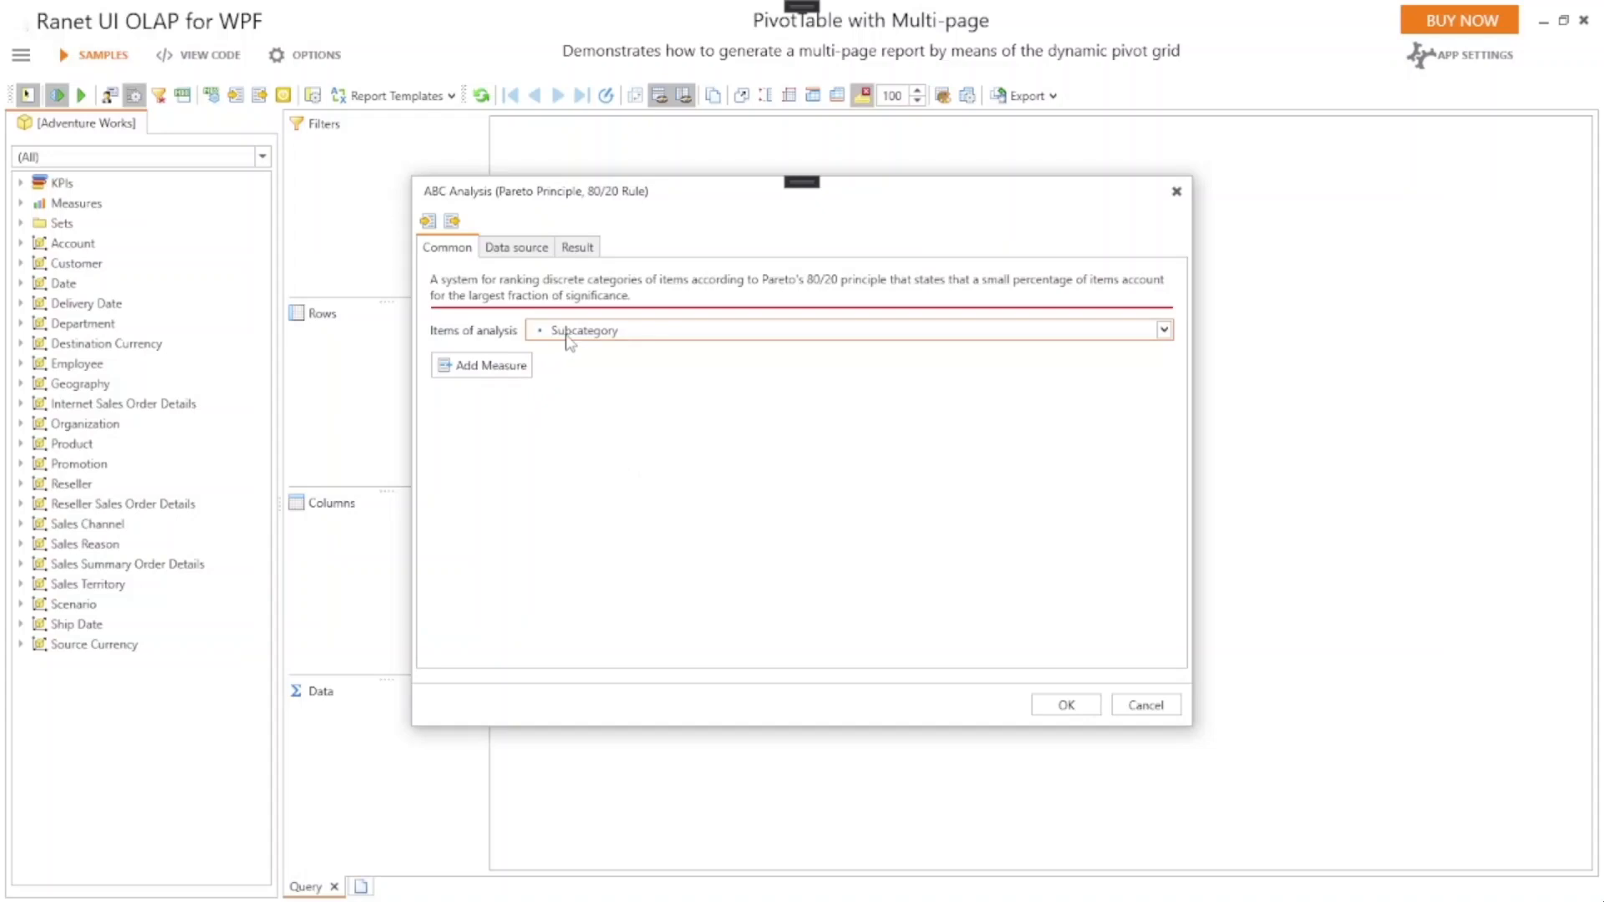
# Step: Add the Reseller Sales Amount and Reseller Order Quantity measures from the Reseller Sales group to the analysis
pyautogui.click(514, 380)
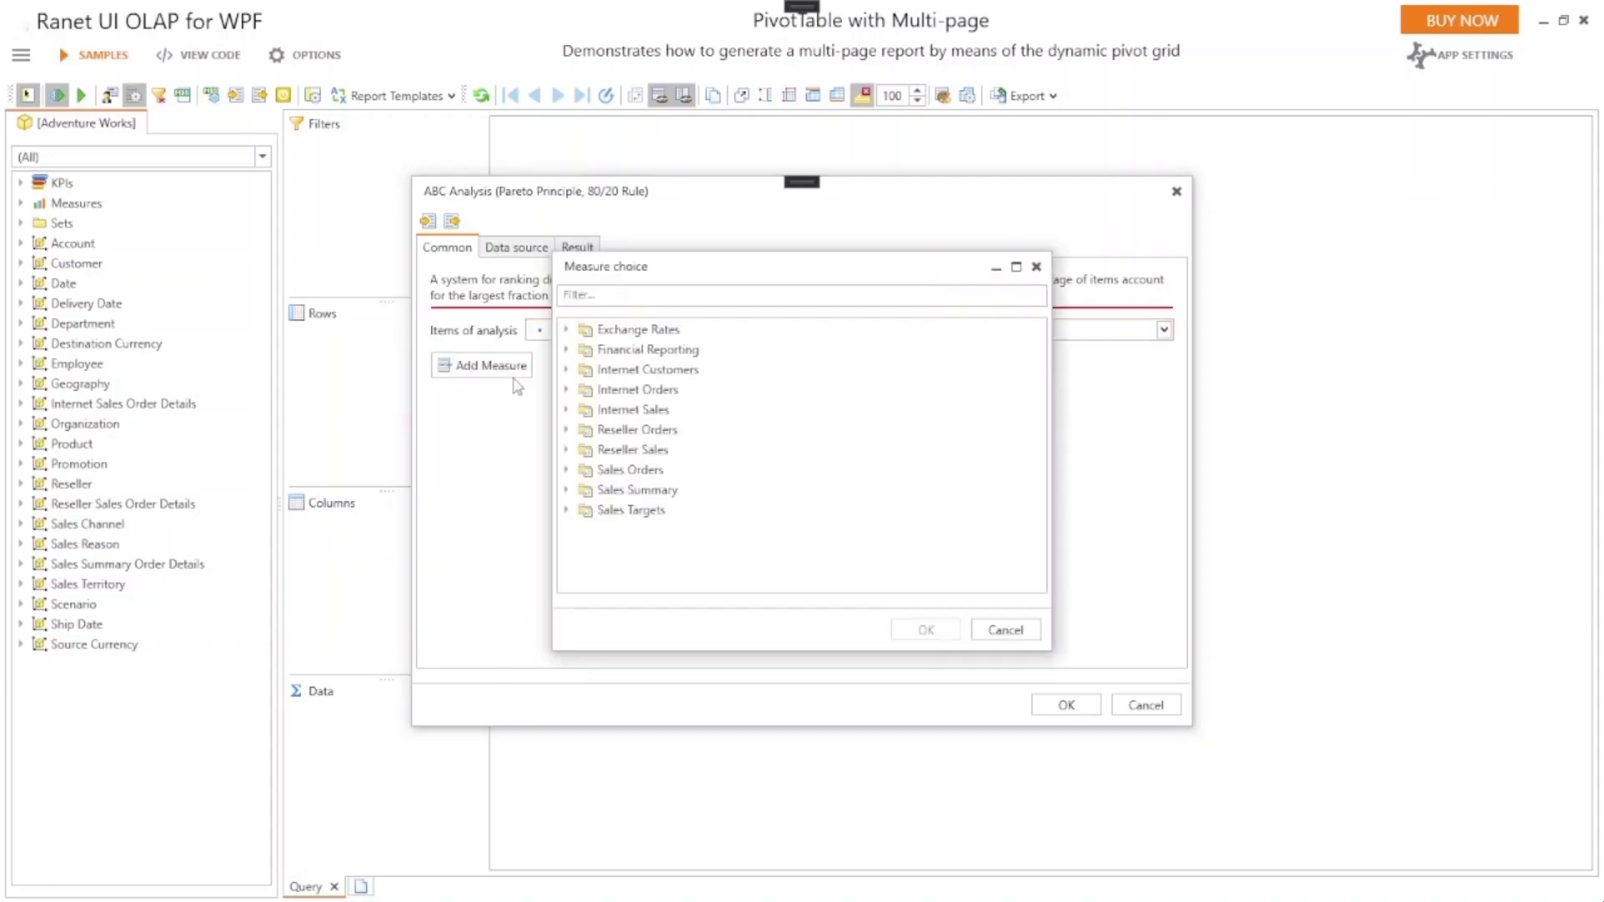
pyautogui.click(567, 452)
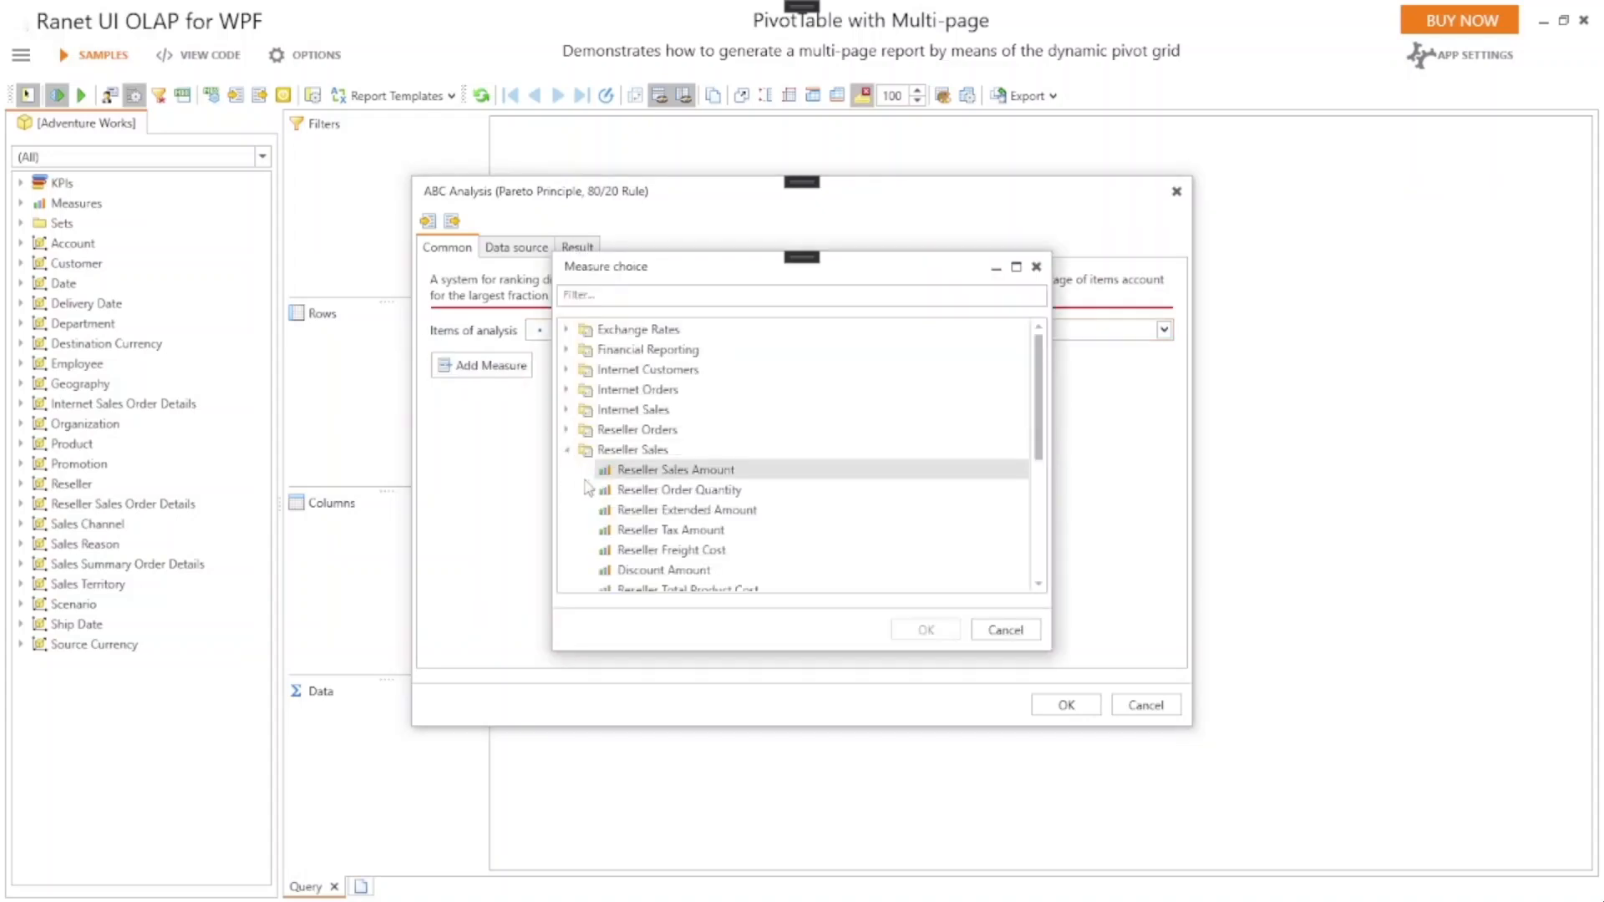
pyautogui.click(625, 470)
pyautogui.click(925, 631)
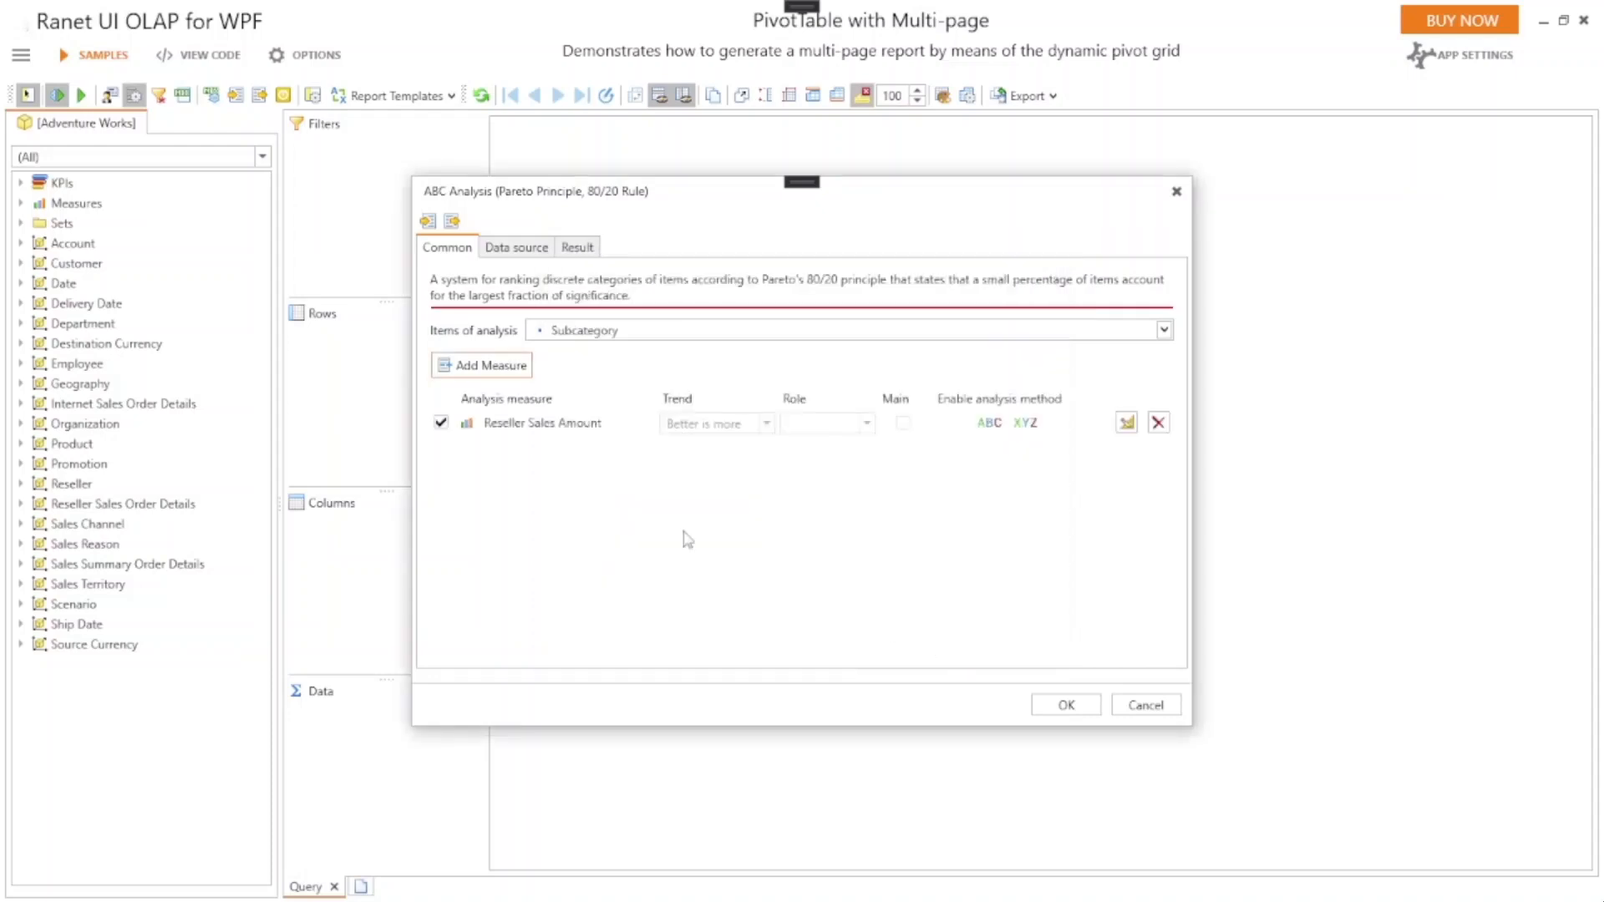
pyautogui.click(485, 367)
pyautogui.click(585, 450)
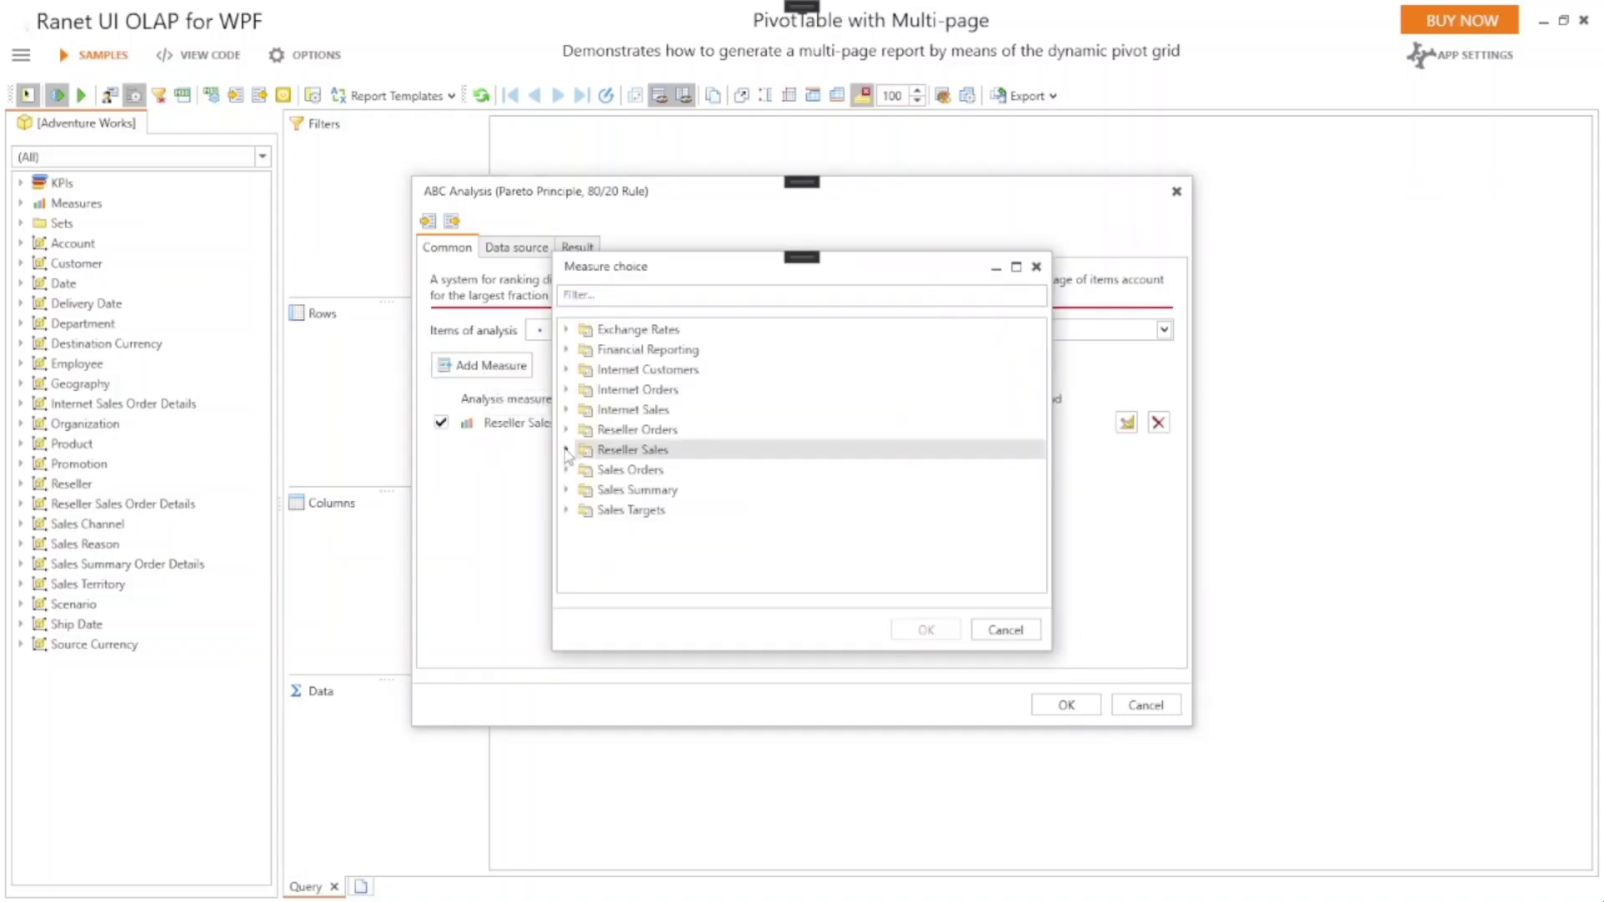
pyautogui.click(567, 450)
pyautogui.click(628, 493)
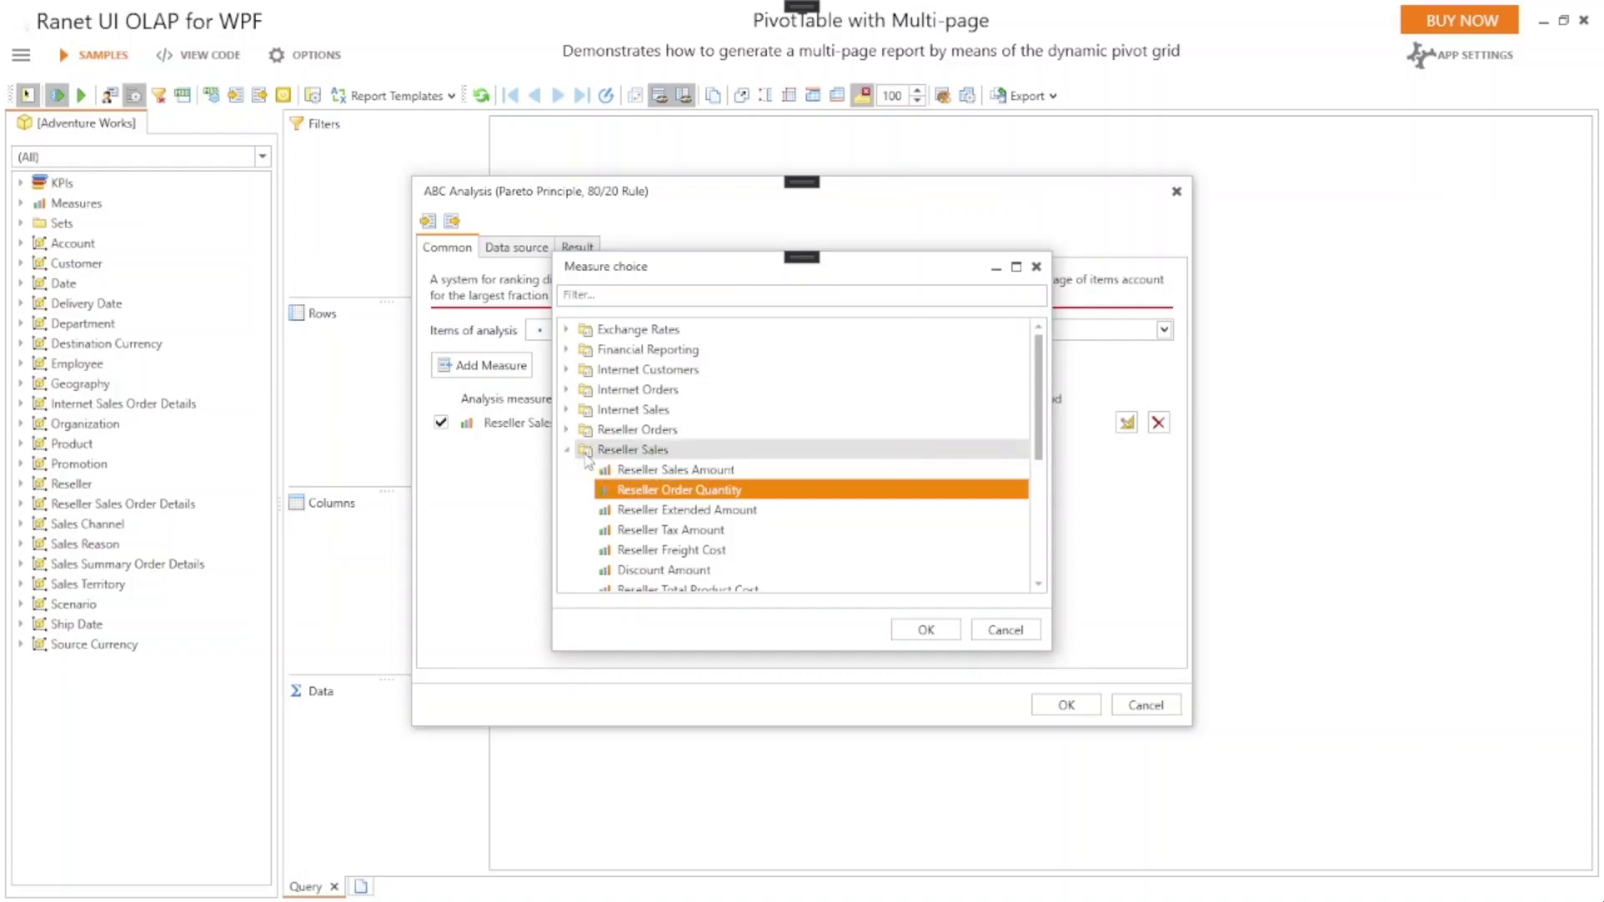
pyautogui.click(926, 631)
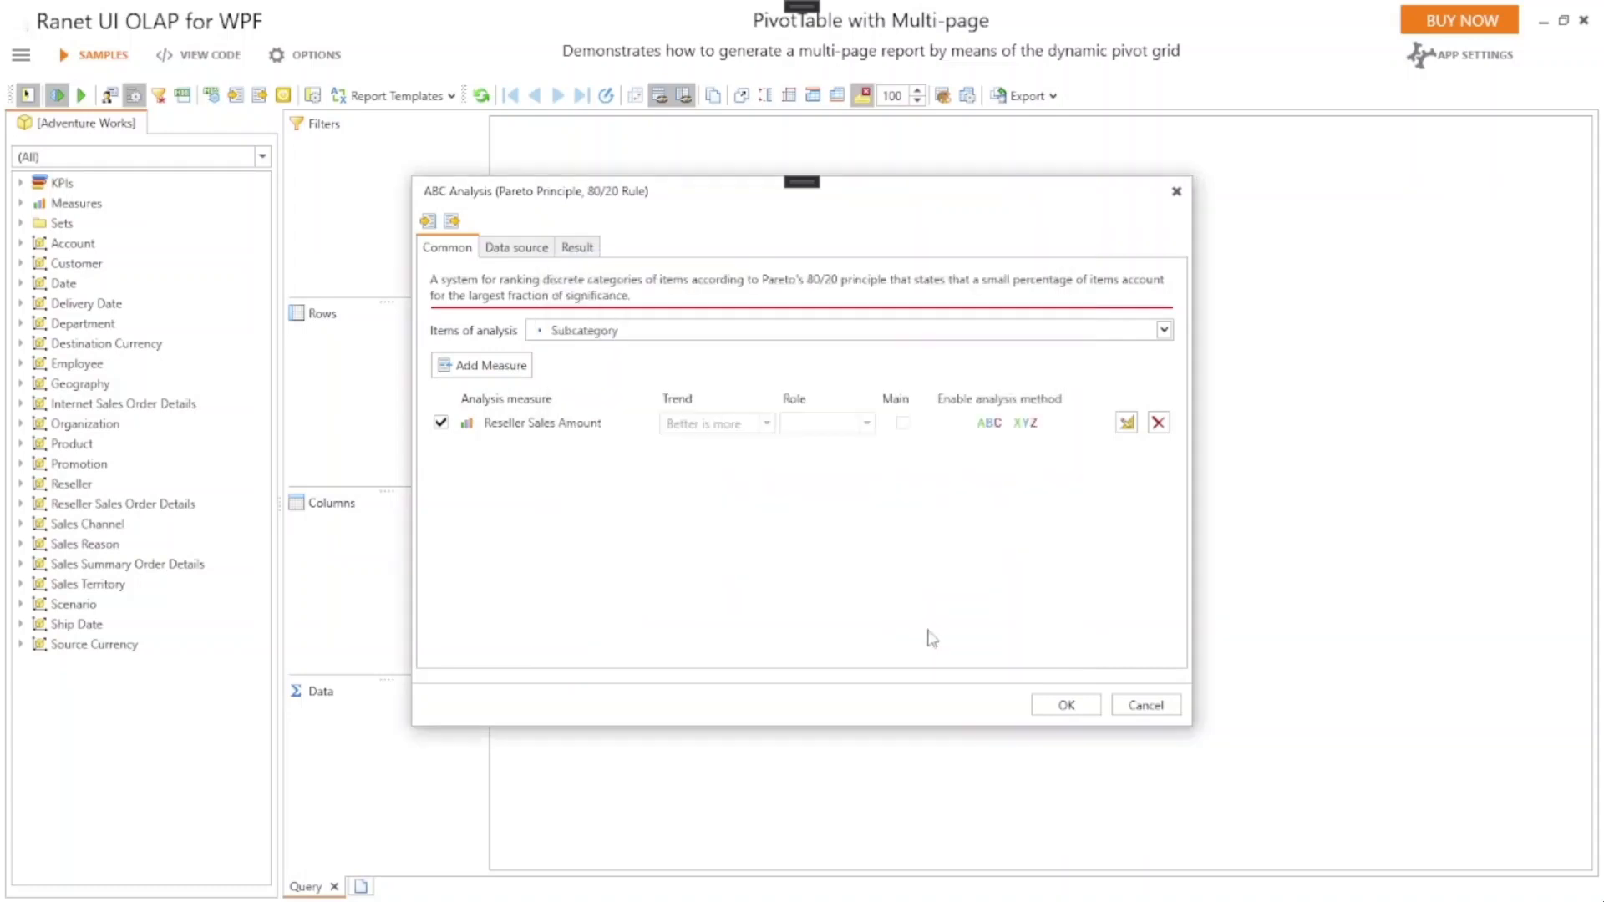
# Step: Examine the Reseller Sales Amount measure's settings, including the main-measure flag and the rating analysis trend and role choices
pyautogui.click(1124, 422)
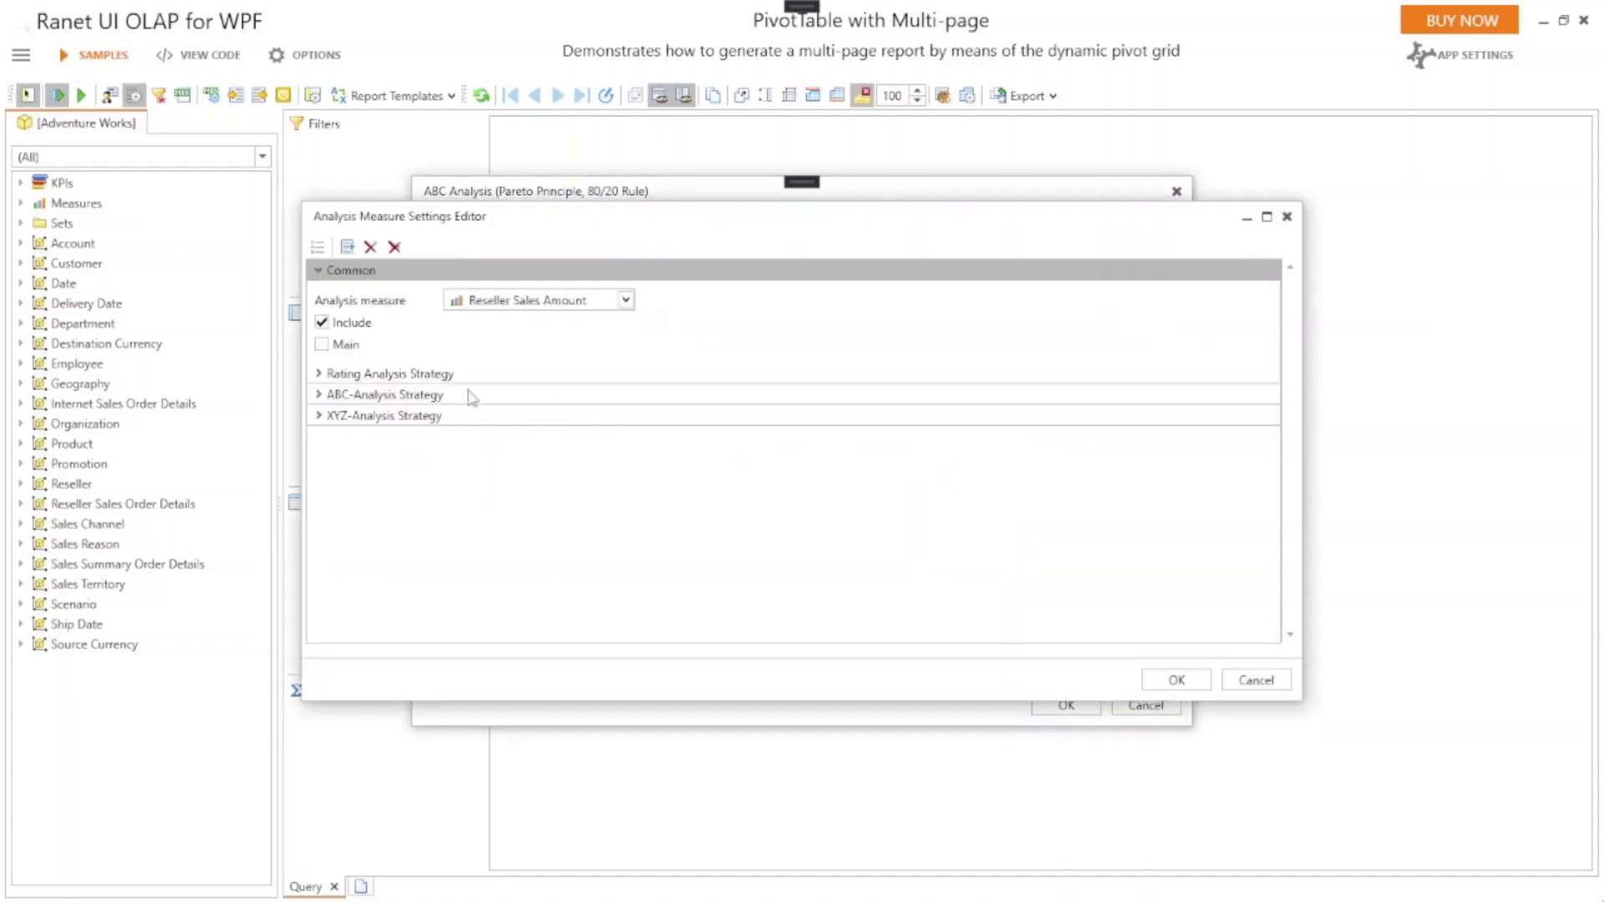
pyautogui.click(321, 345)
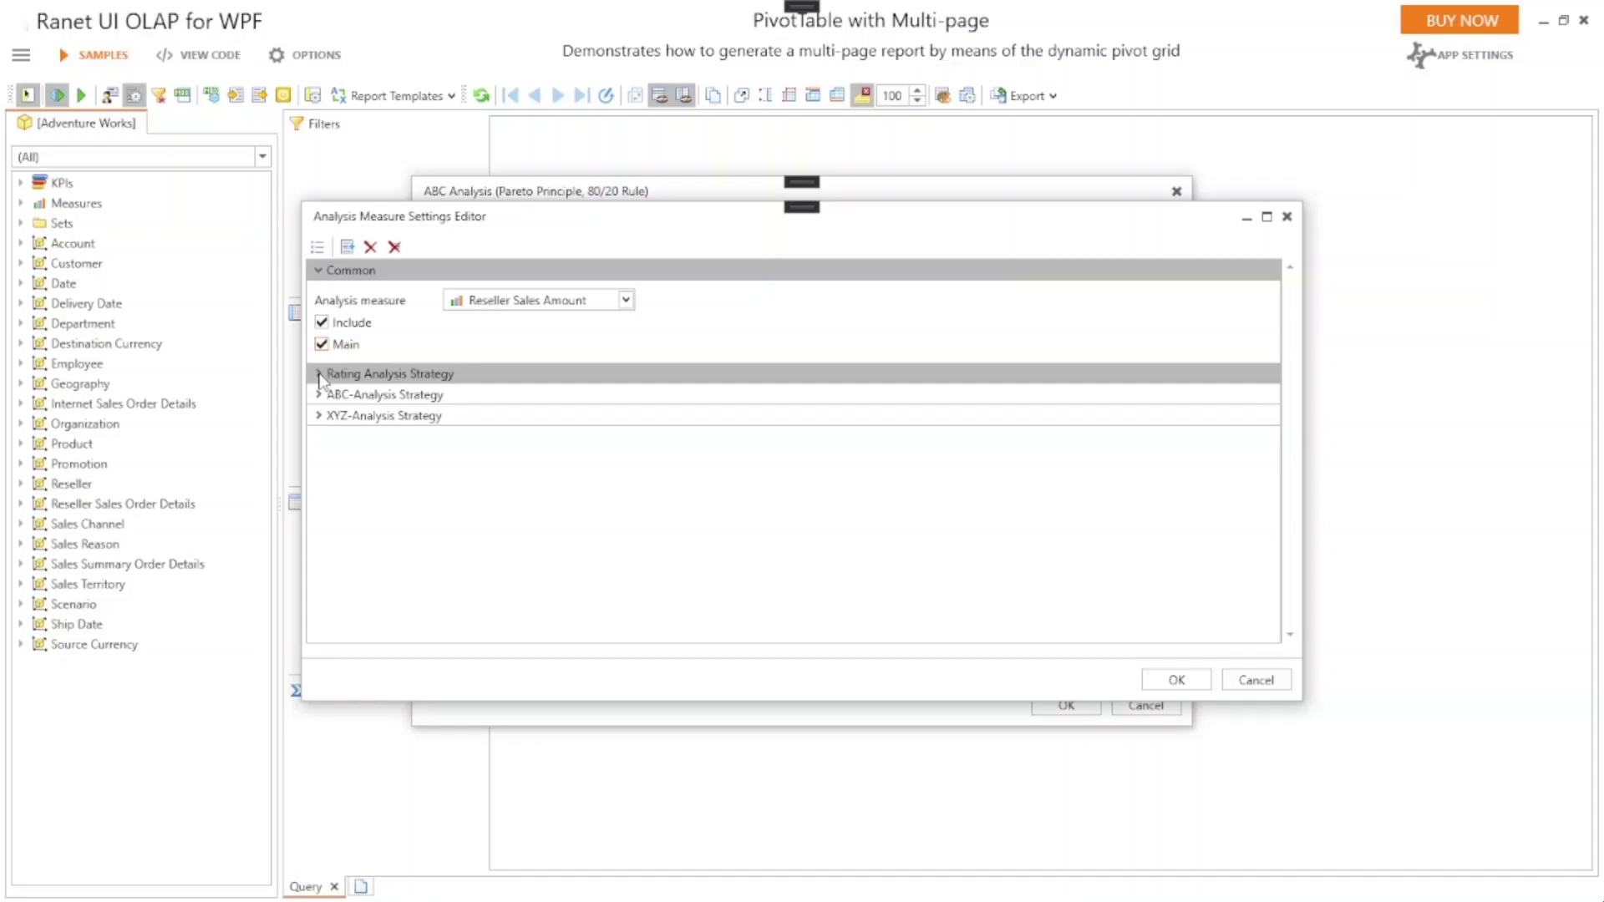
pyautogui.click(319, 375)
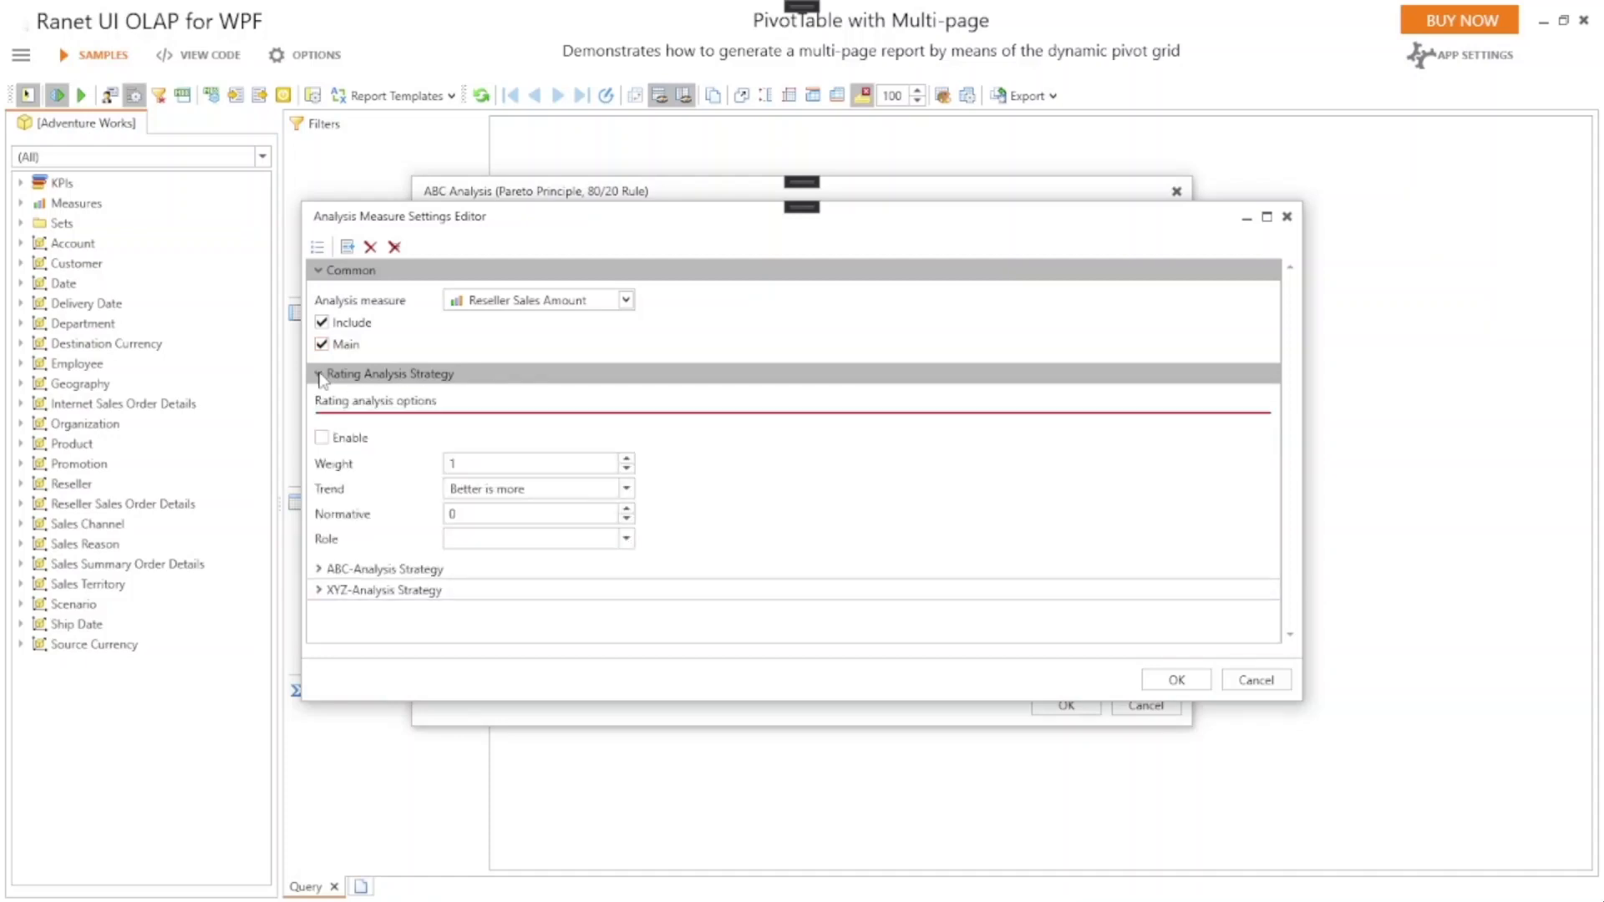
pyautogui.click(626, 489)
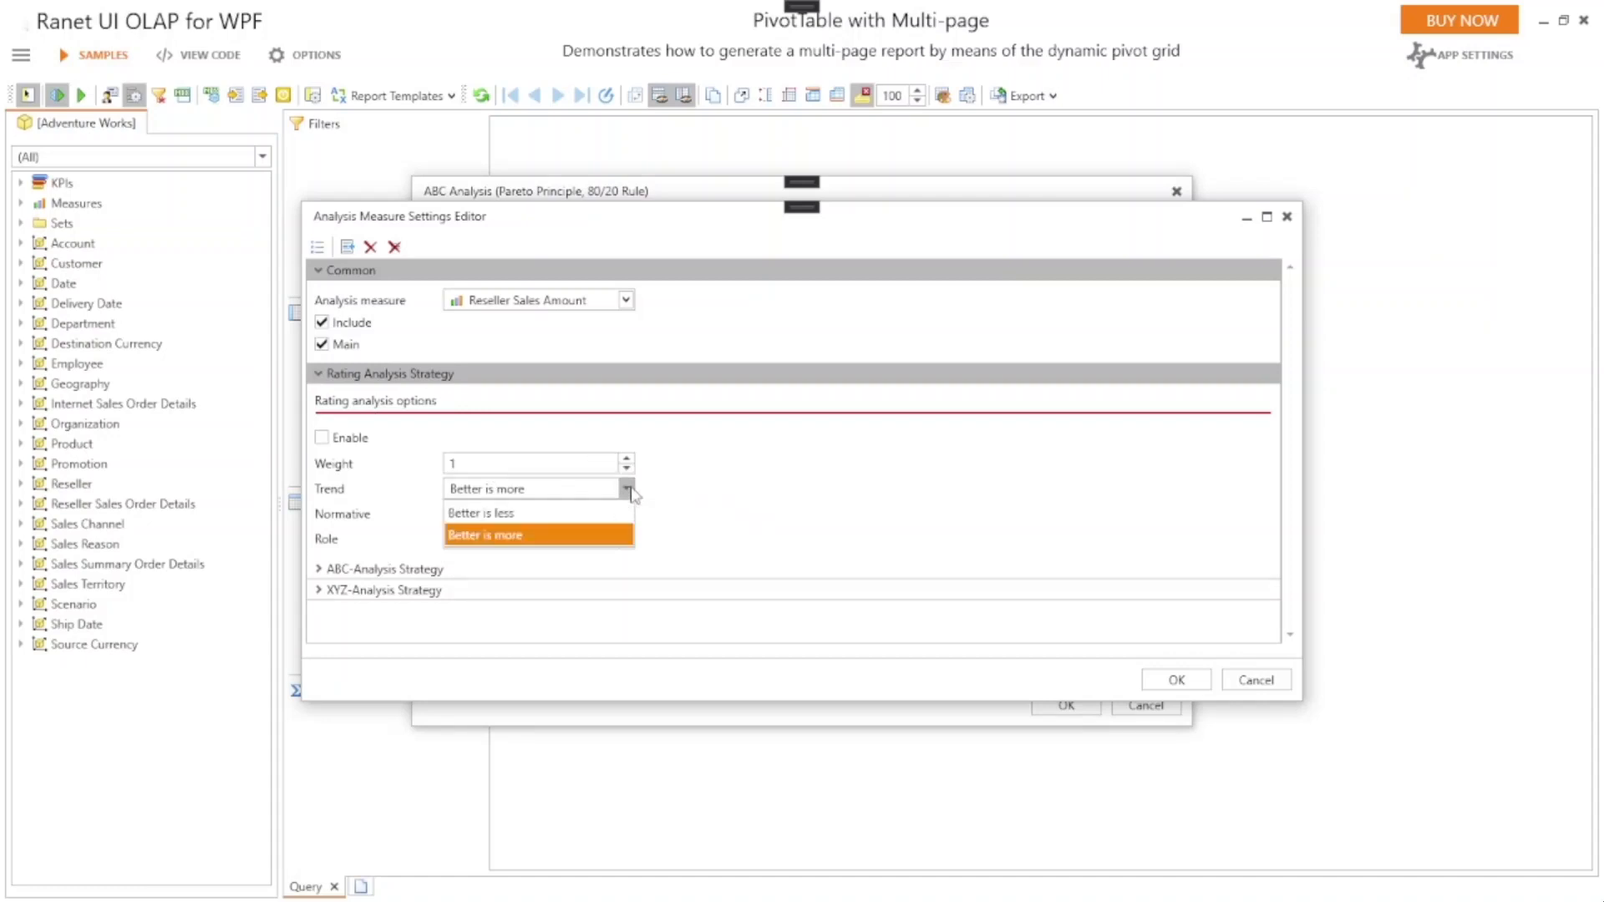
pyautogui.click(632, 493)
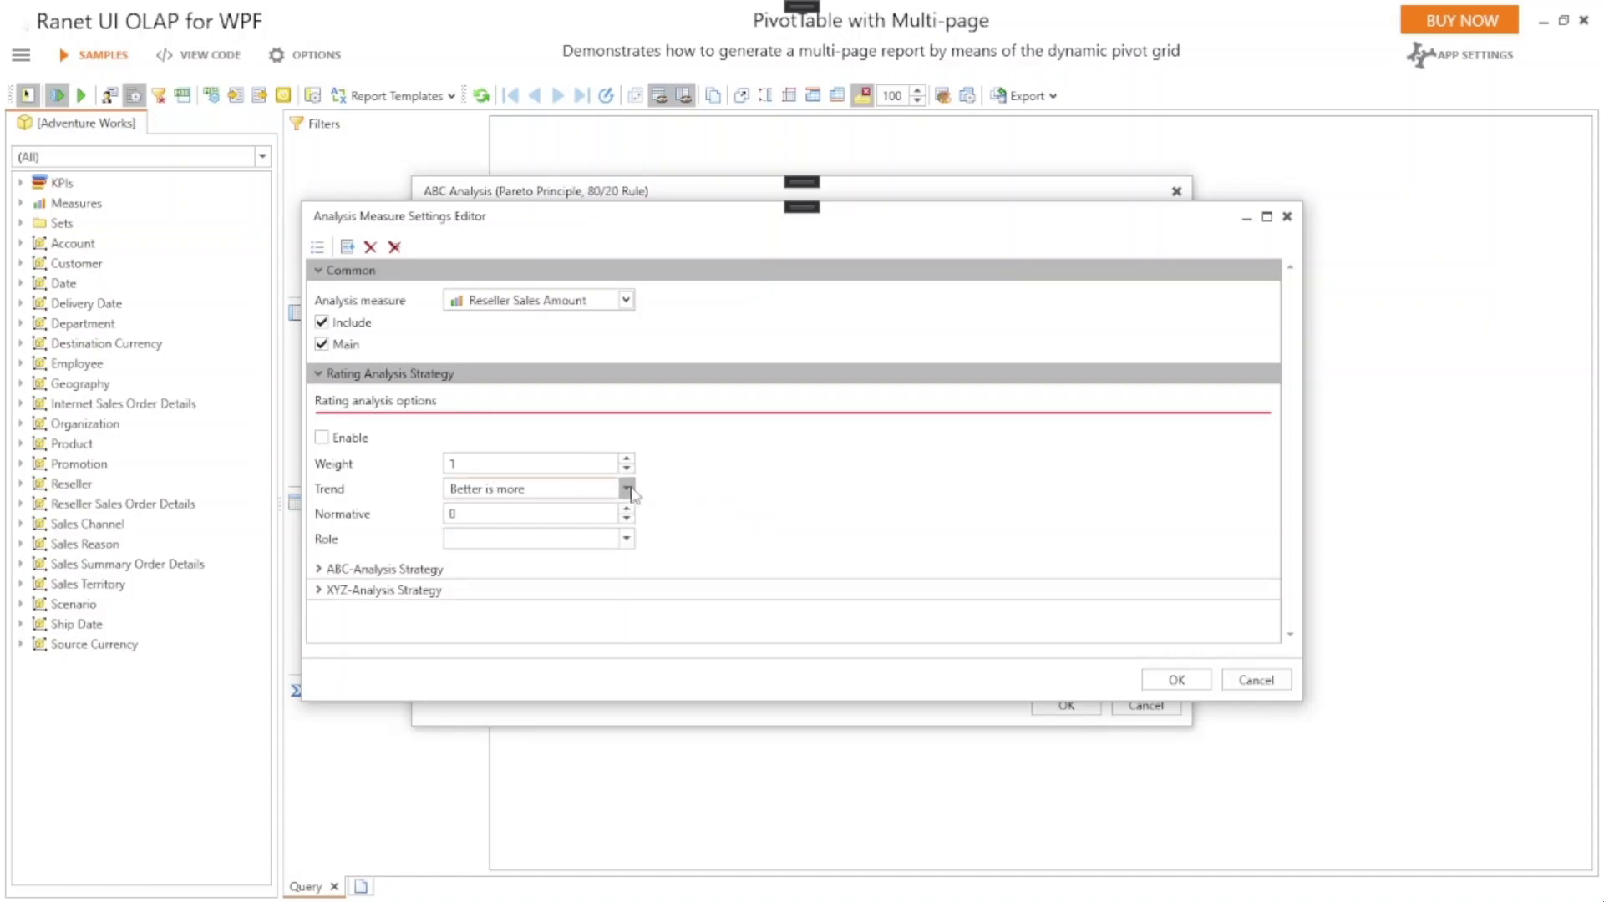
pyautogui.click(627, 538)
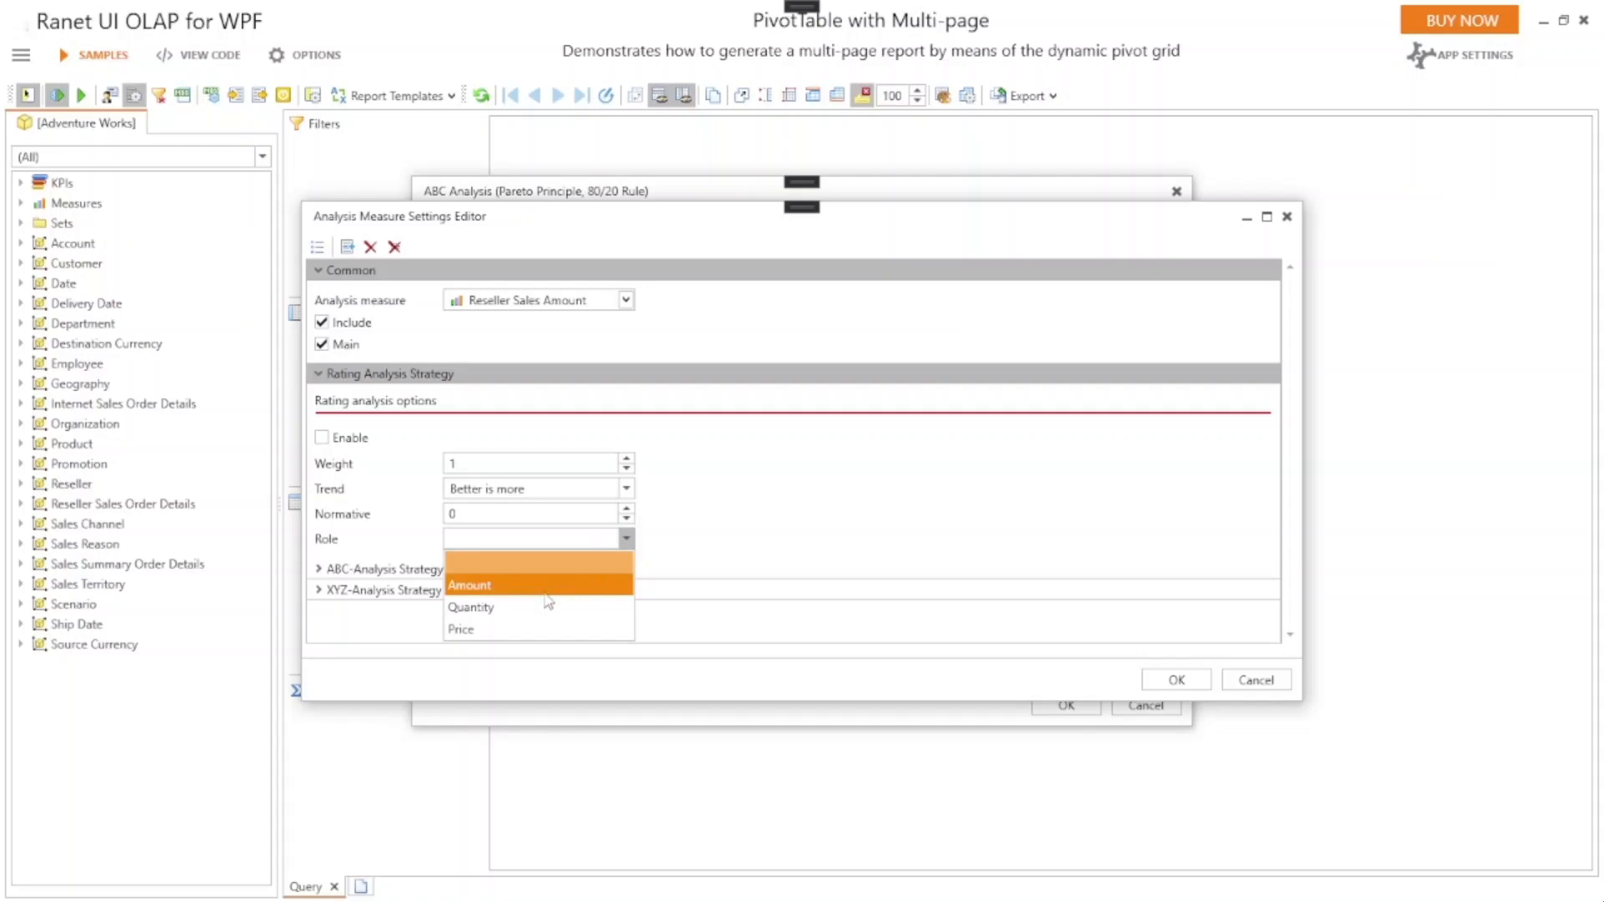
pyautogui.click(969, 522)
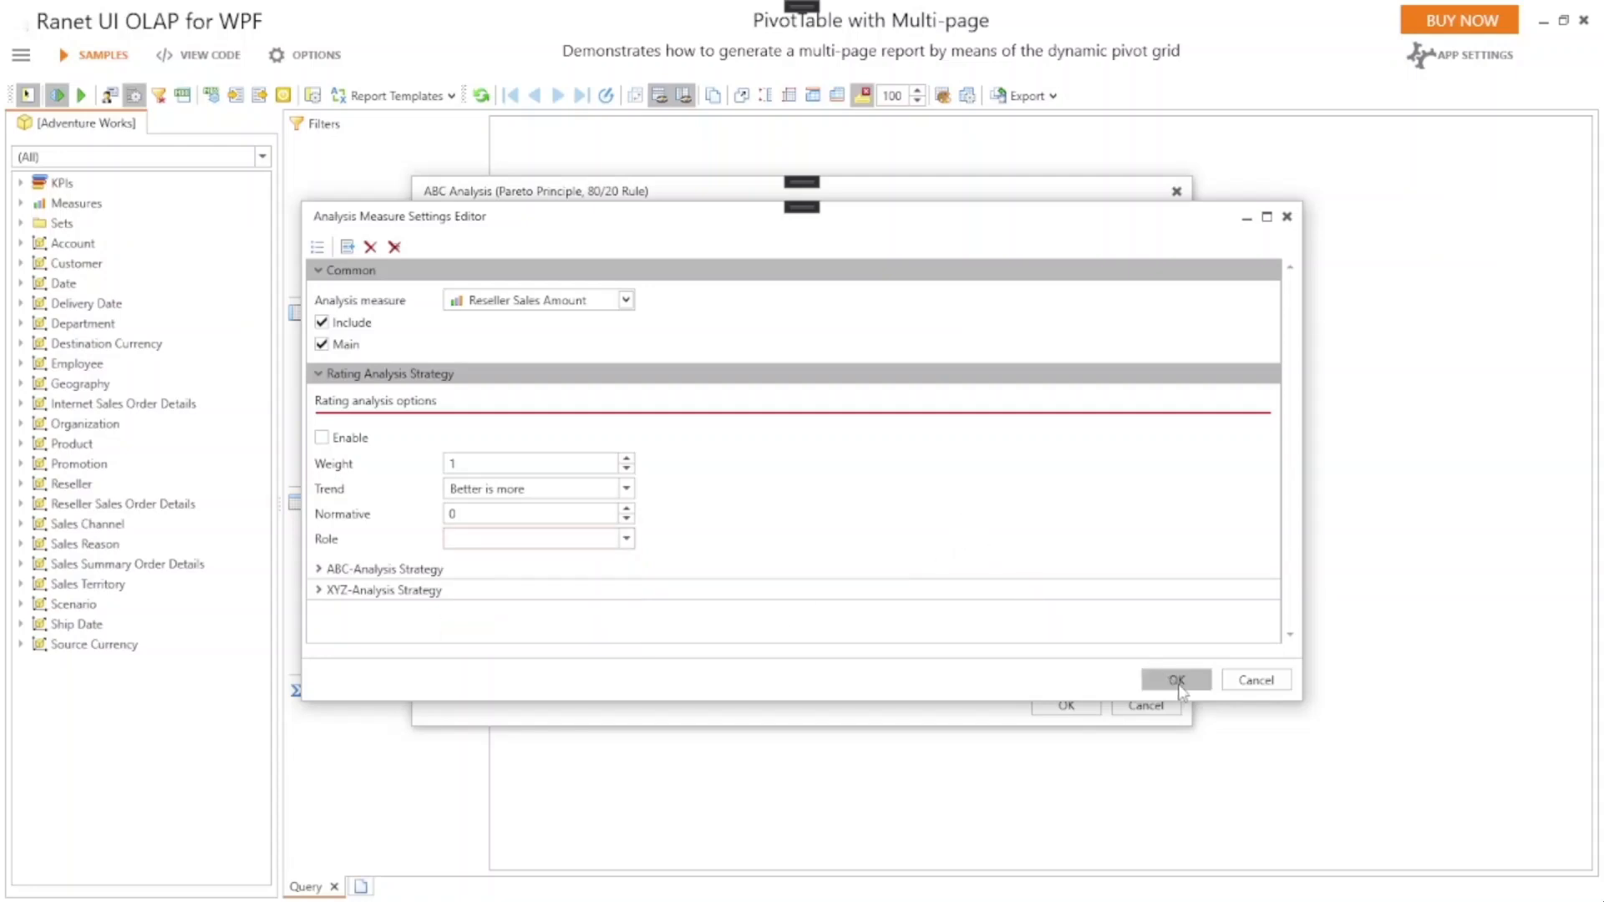
pyautogui.click(1260, 682)
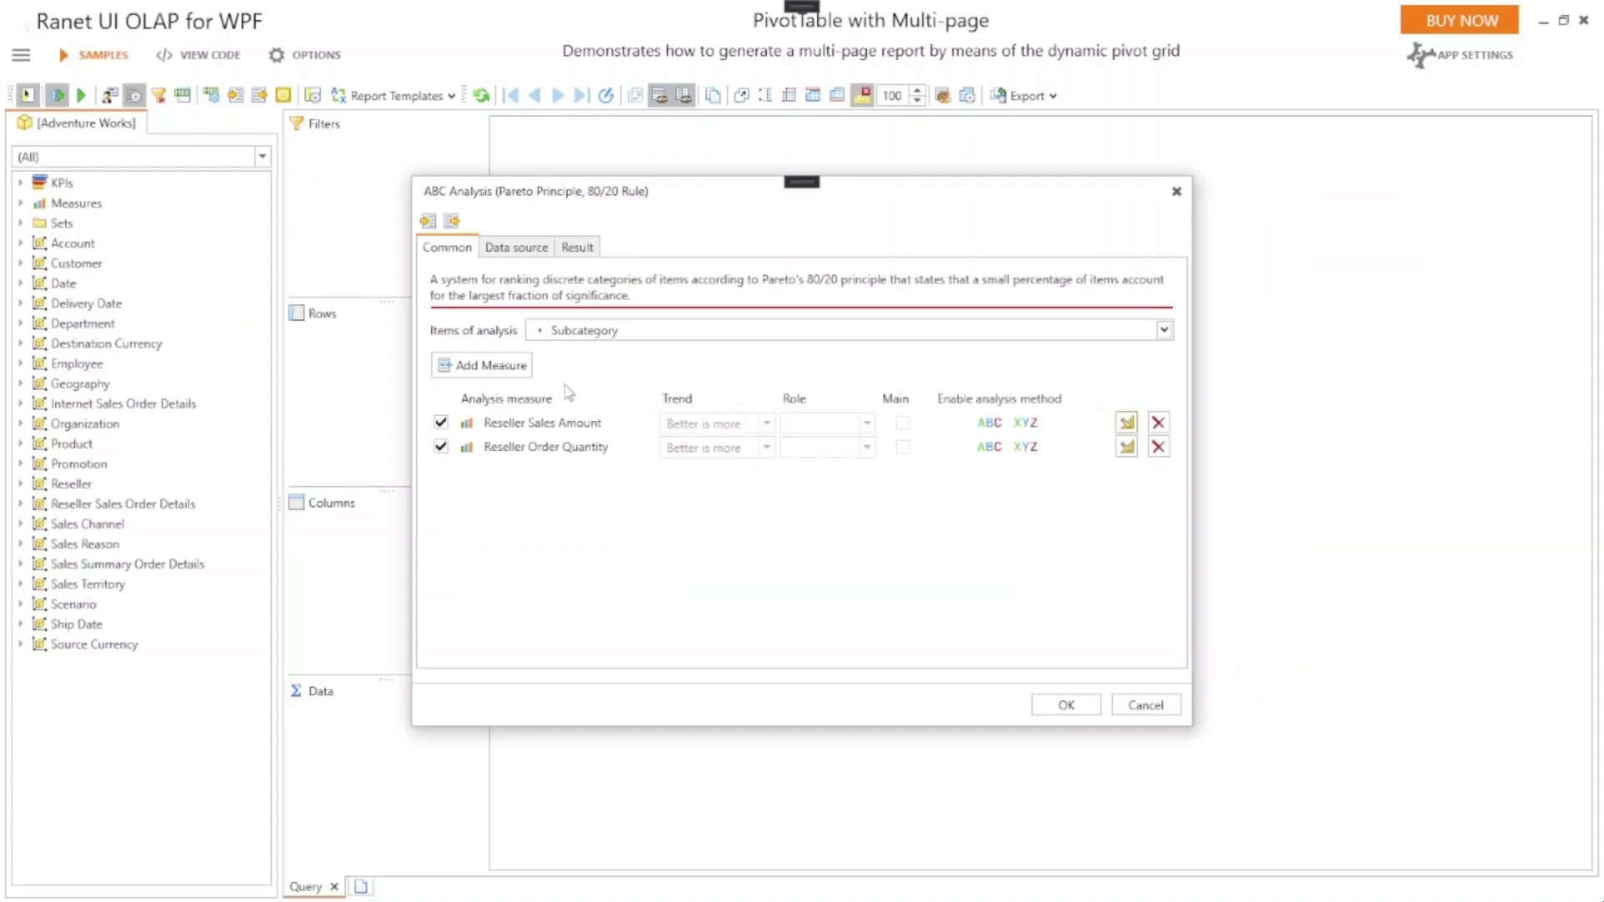
# Step: Restrict the analysis data source to the selected members Bib-Shorts, Bike Racks and Bike Stands
pyautogui.click(522, 252)
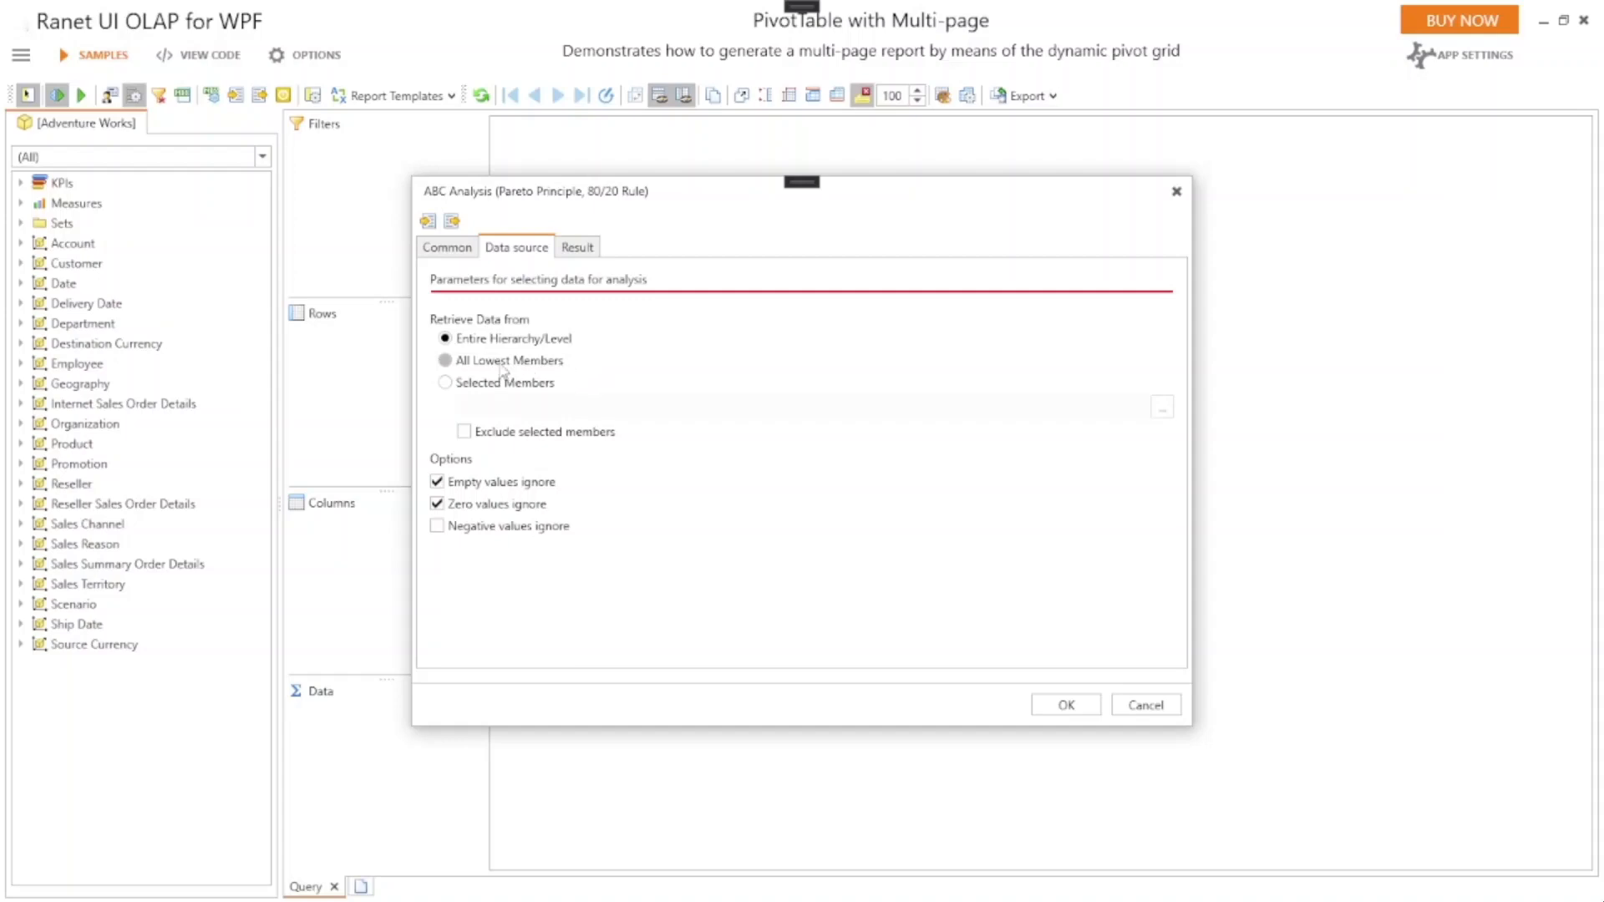
pyautogui.click(445, 383)
pyautogui.click(1162, 408)
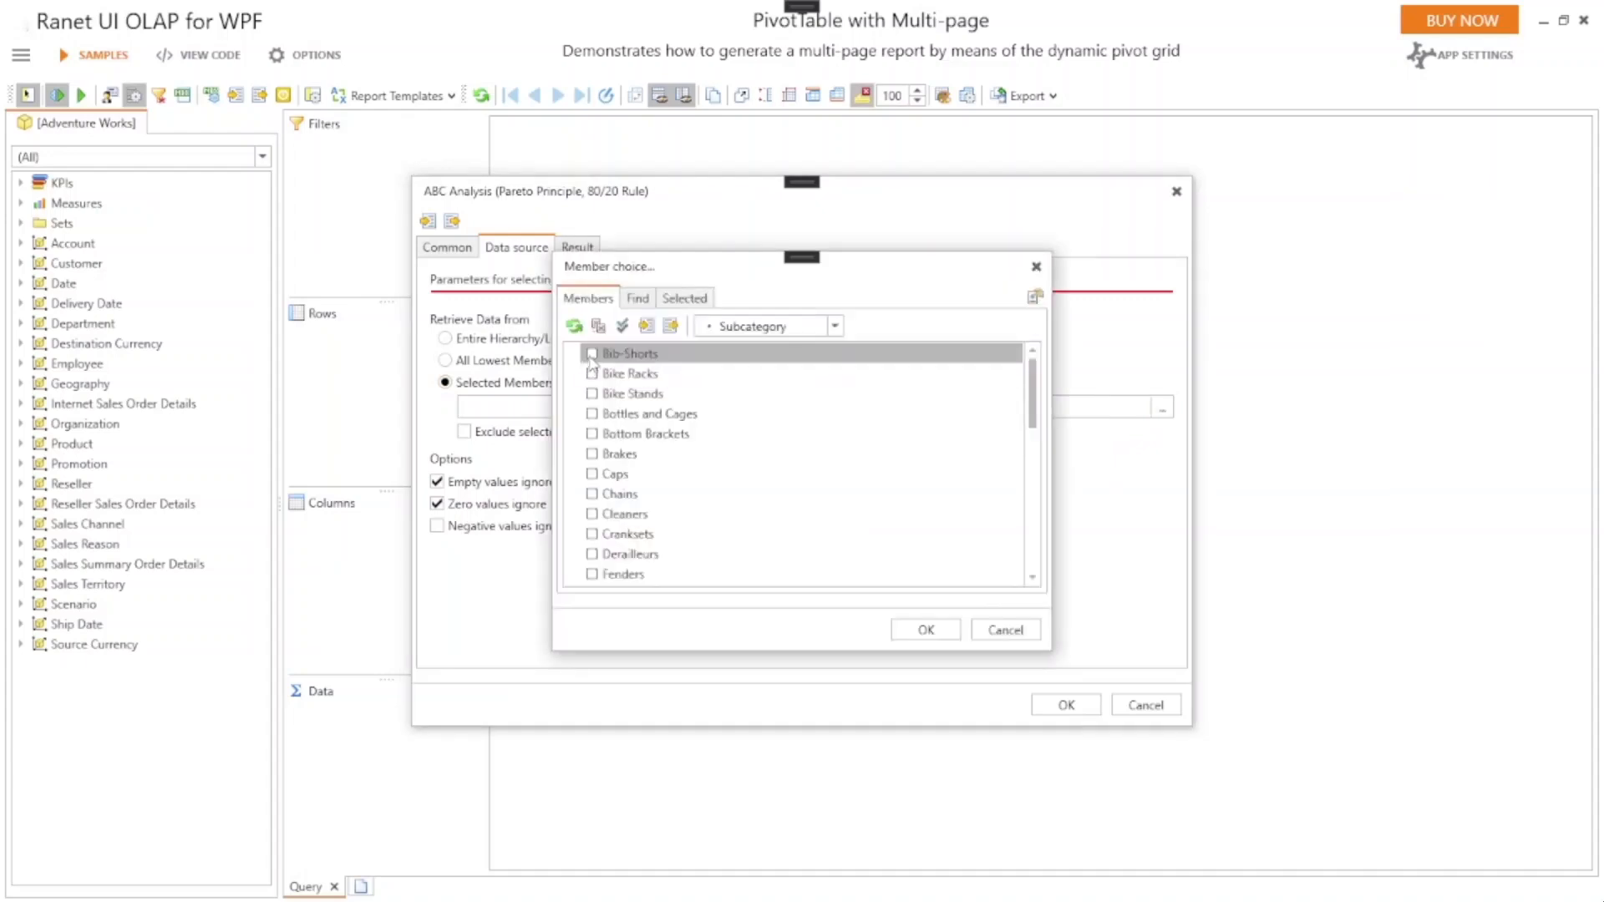
pyautogui.click(591, 353)
pyautogui.click(592, 373)
pyautogui.click(591, 394)
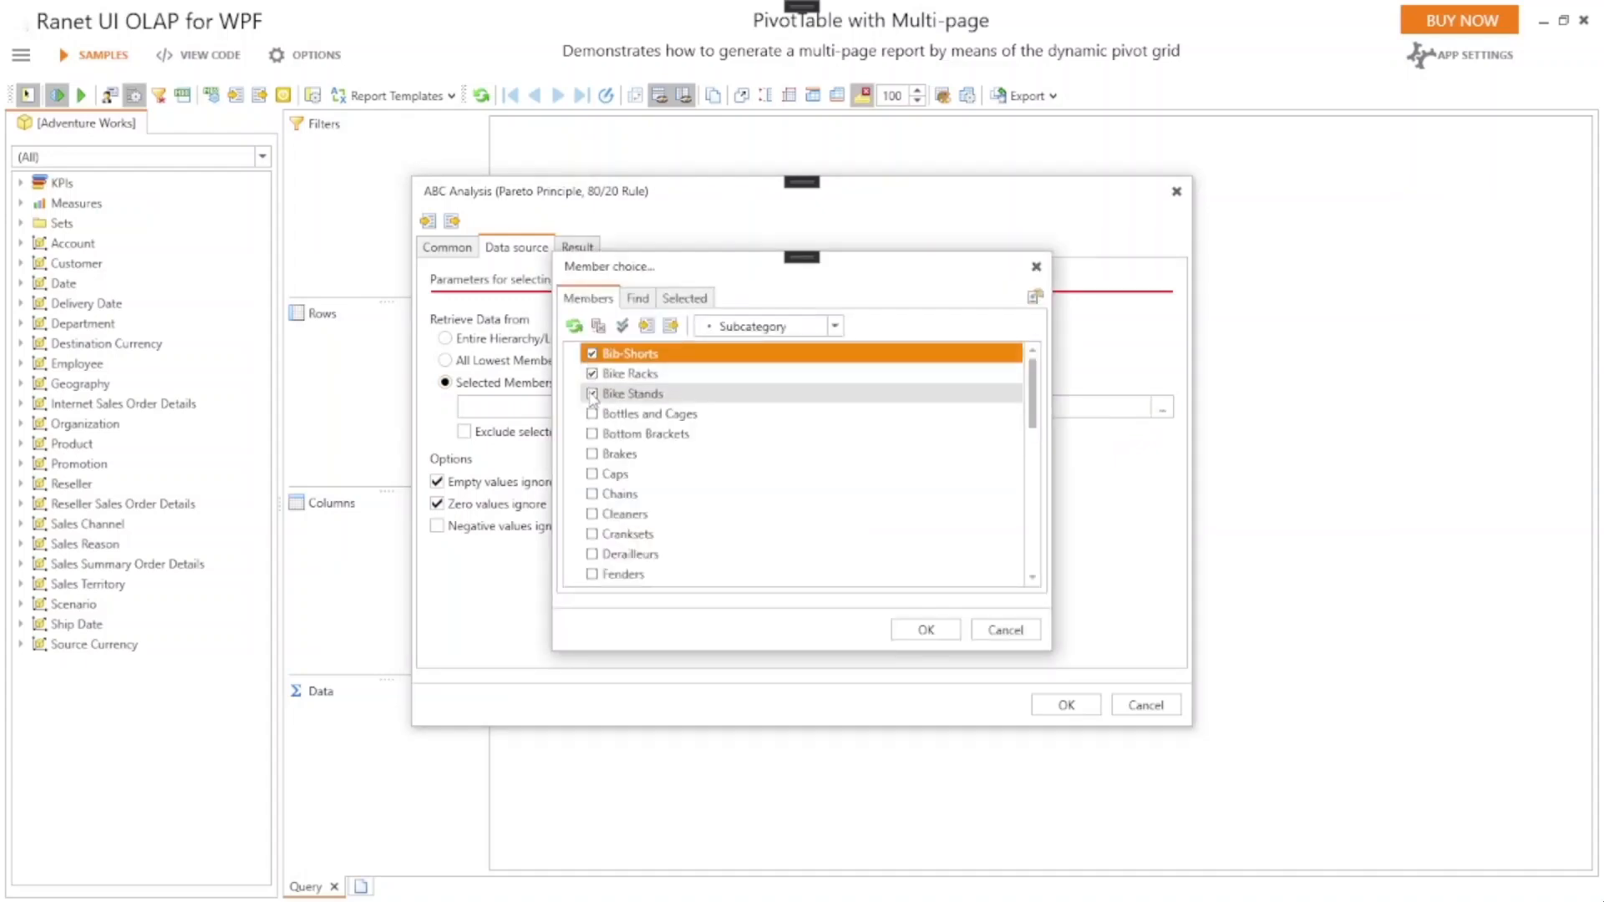
pyautogui.click(927, 629)
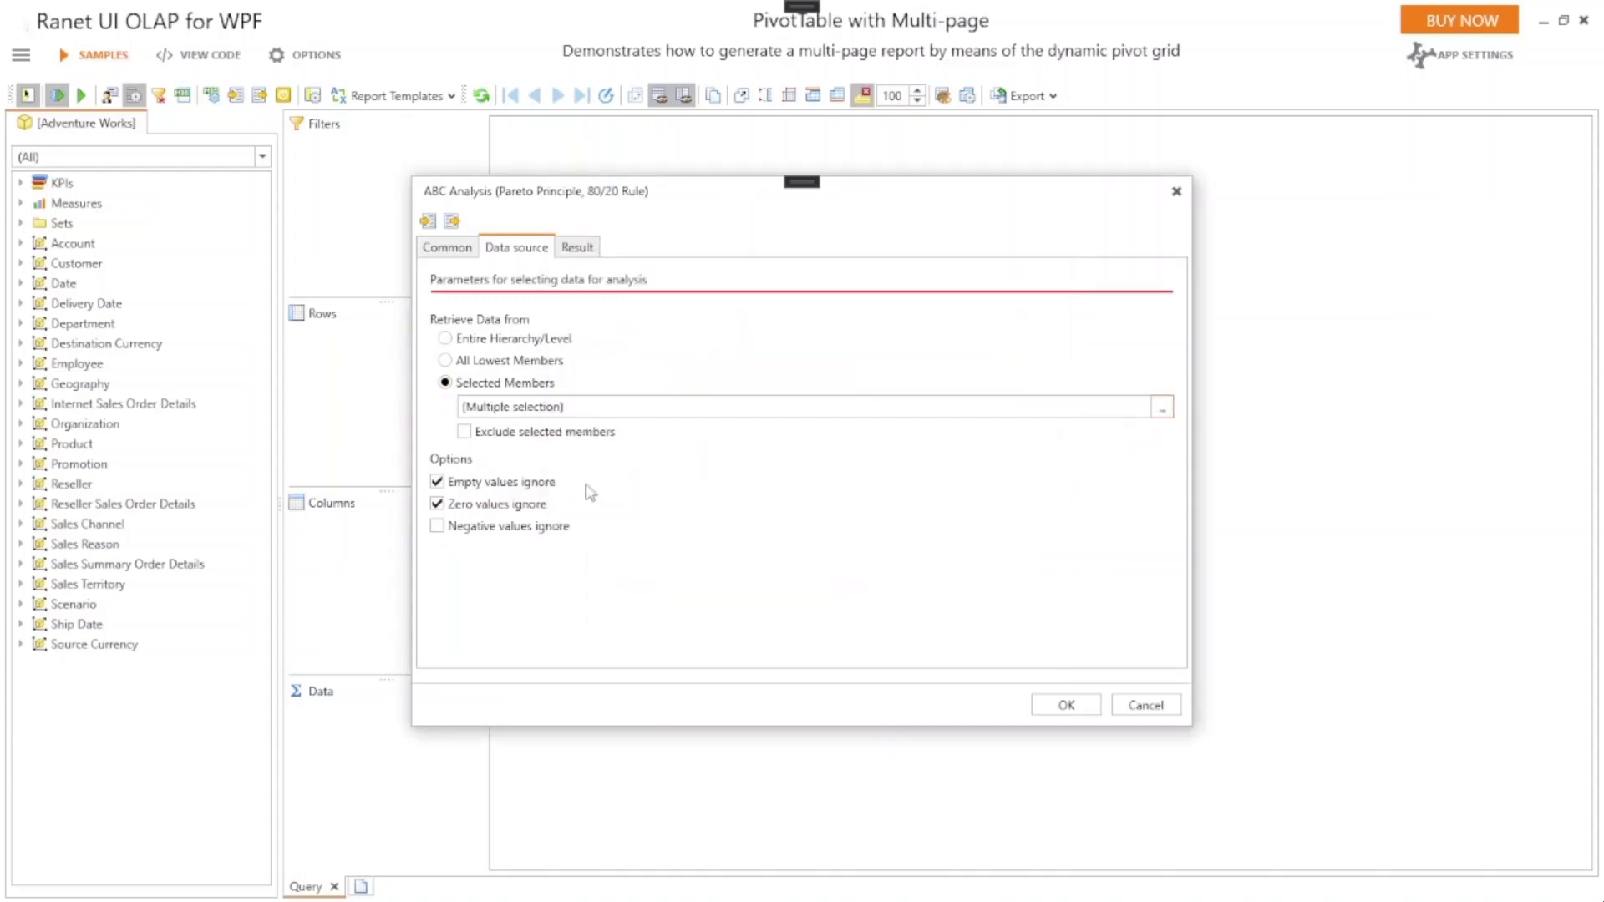
pyautogui.click(464, 436)
pyautogui.click(465, 434)
# Step: Limit the displayed result rows to the first 15 items of the set
pyautogui.click(580, 251)
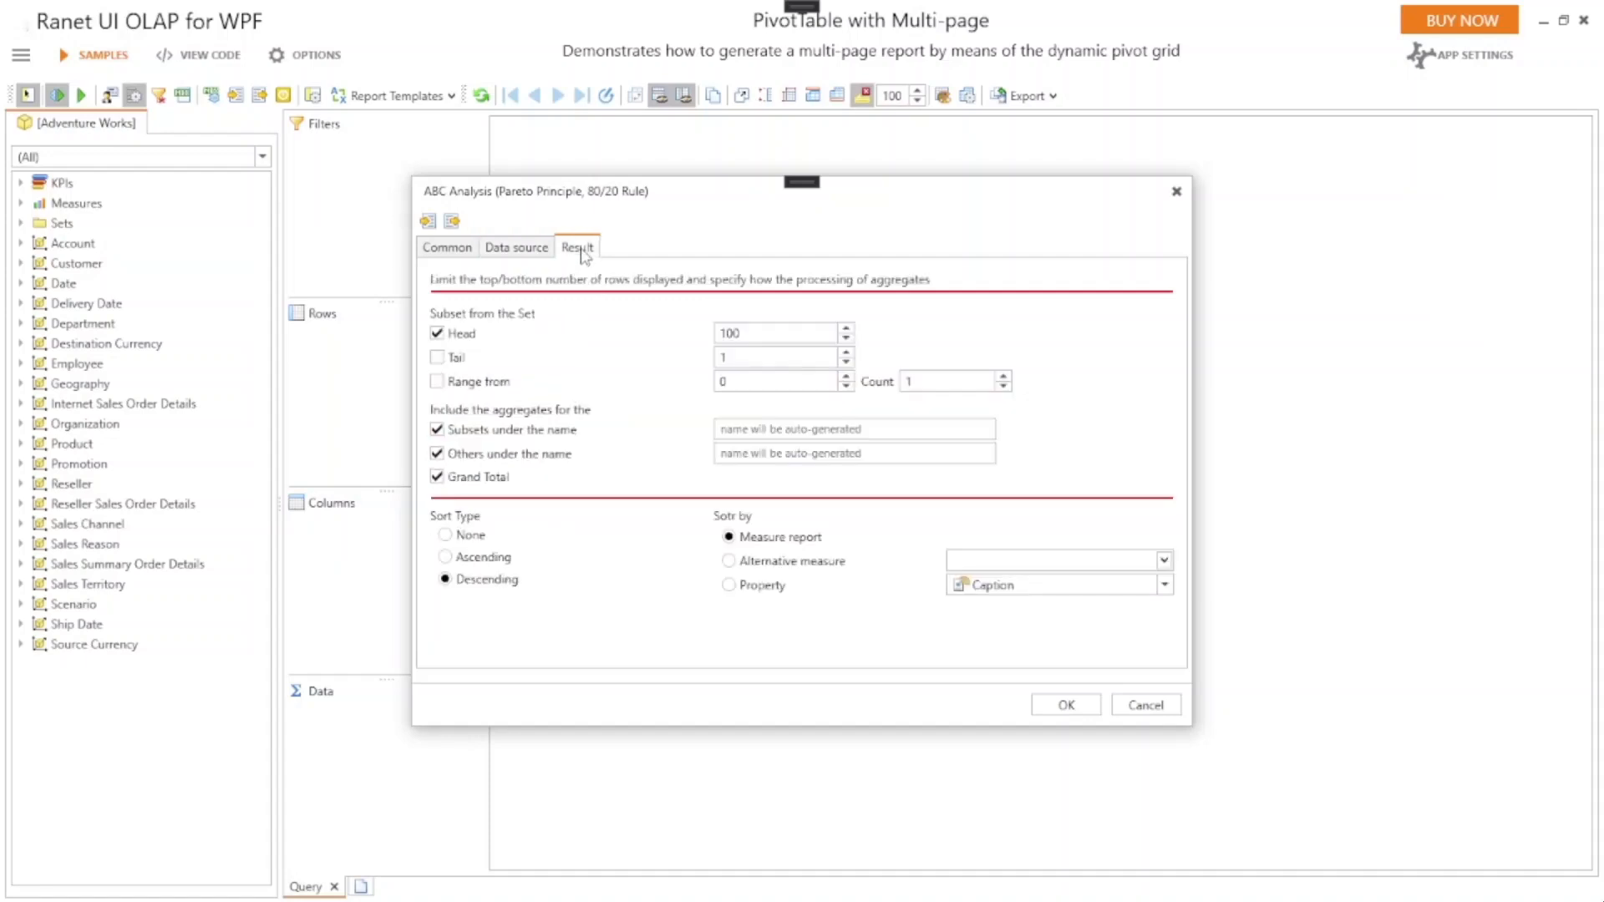
pyautogui.click(790, 332)
pyautogui.write('15')
pyautogui.click(452, 222)
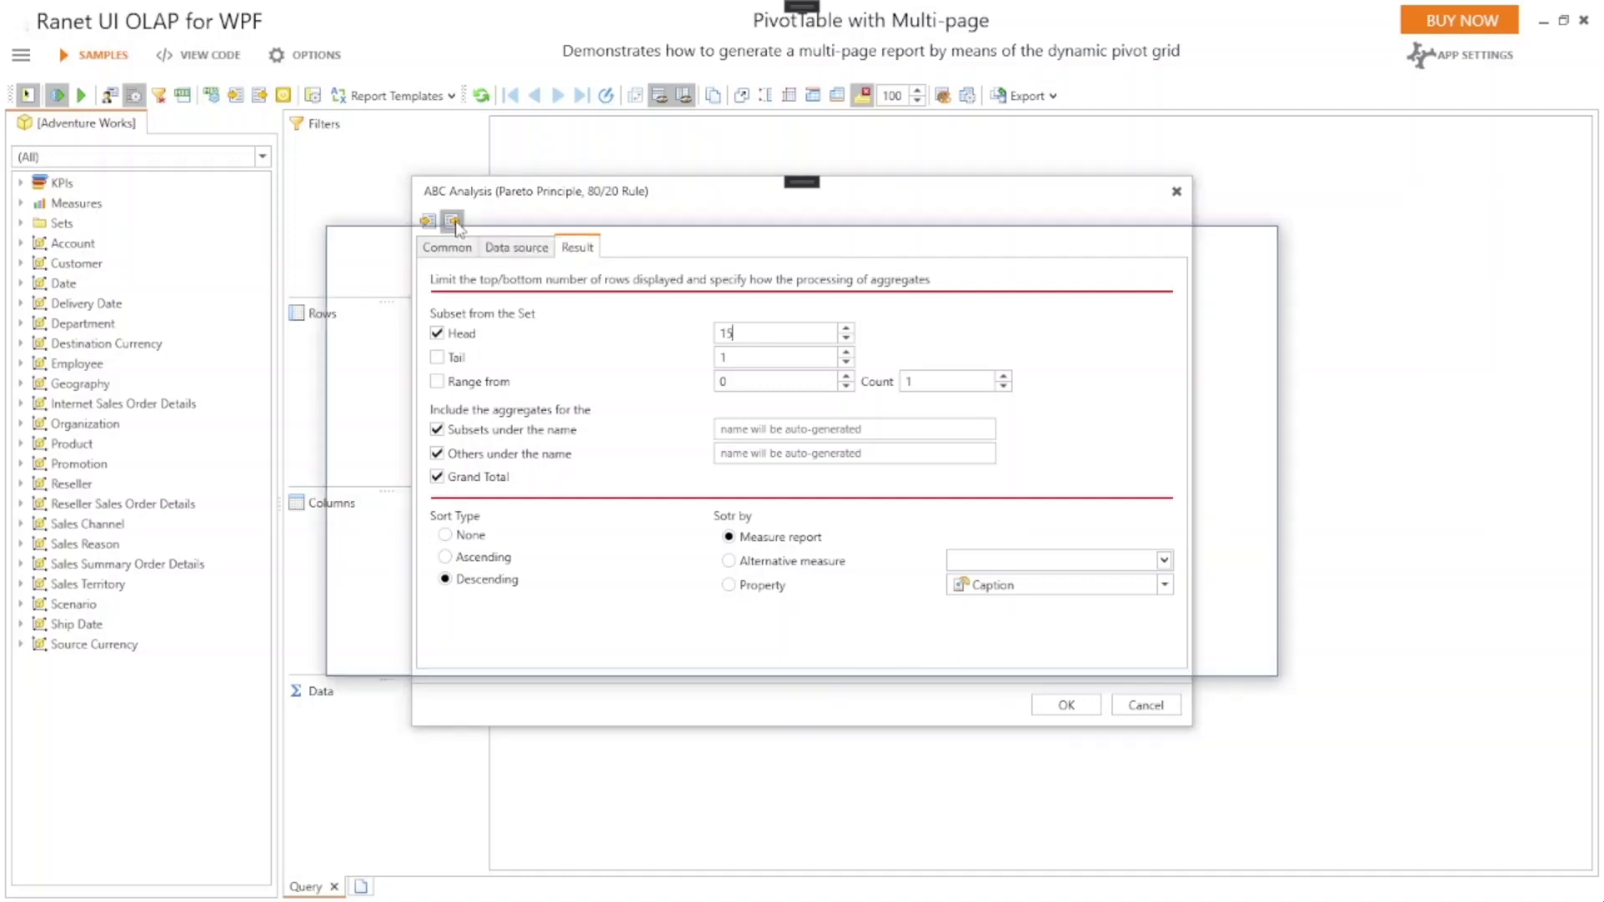
pyautogui.click(411, 322)
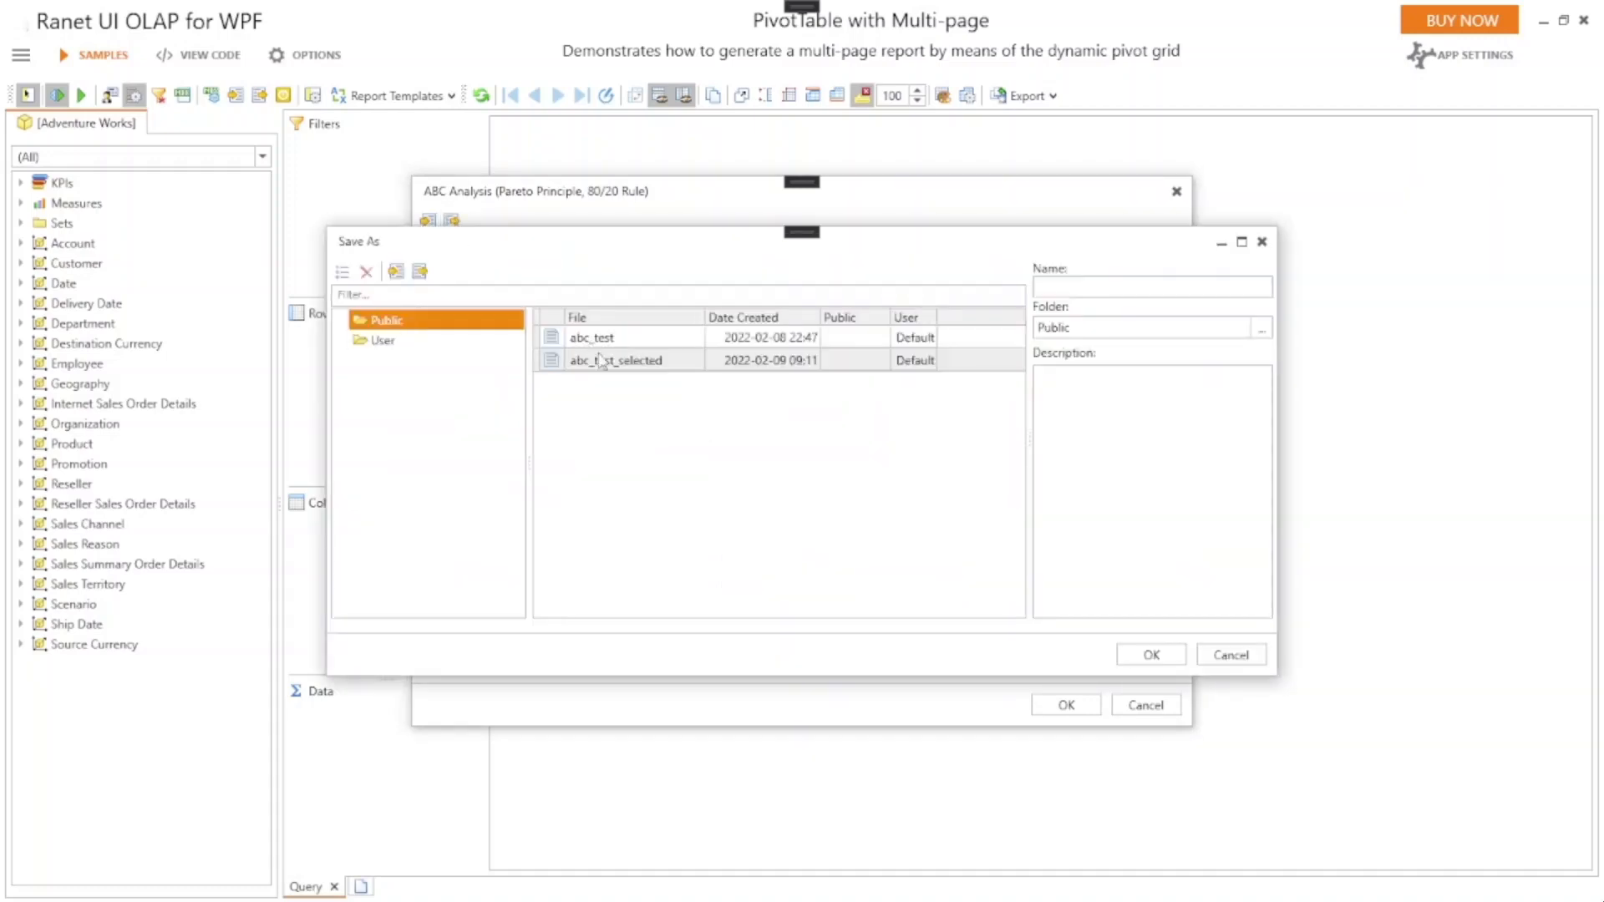
pyautogui.click(1238, 659)
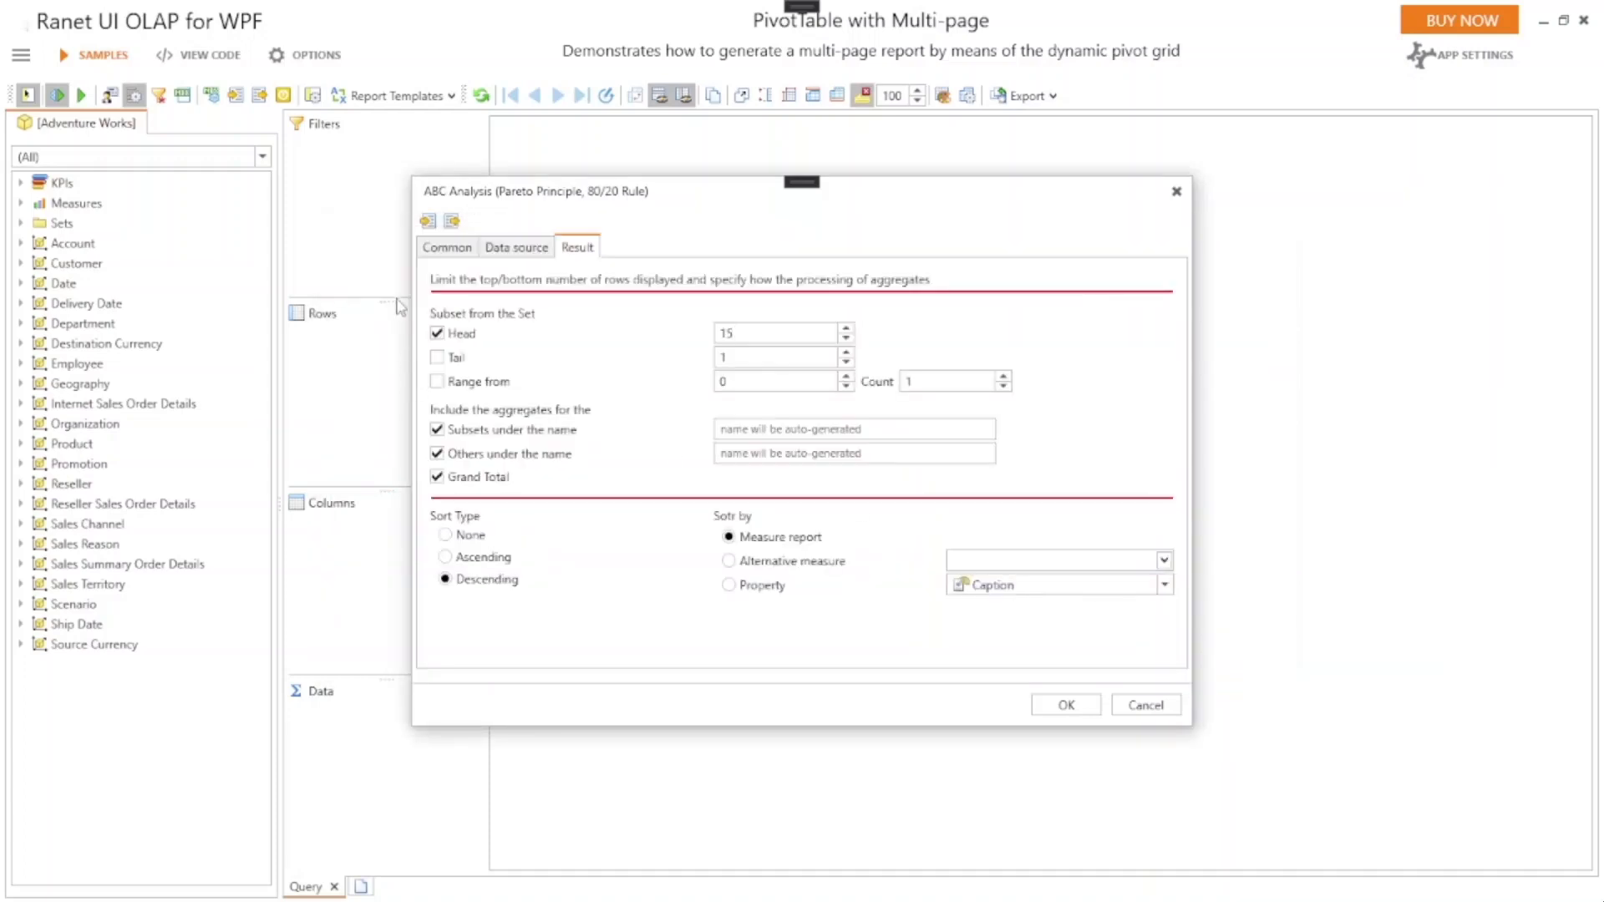
# Step: Load the saved abc_test_selected settings from the Public folder, check the data source and common parameters, and generate the ABC analysis report
pyautogui.click(428, 222)
pyautogui.click(492, 321)
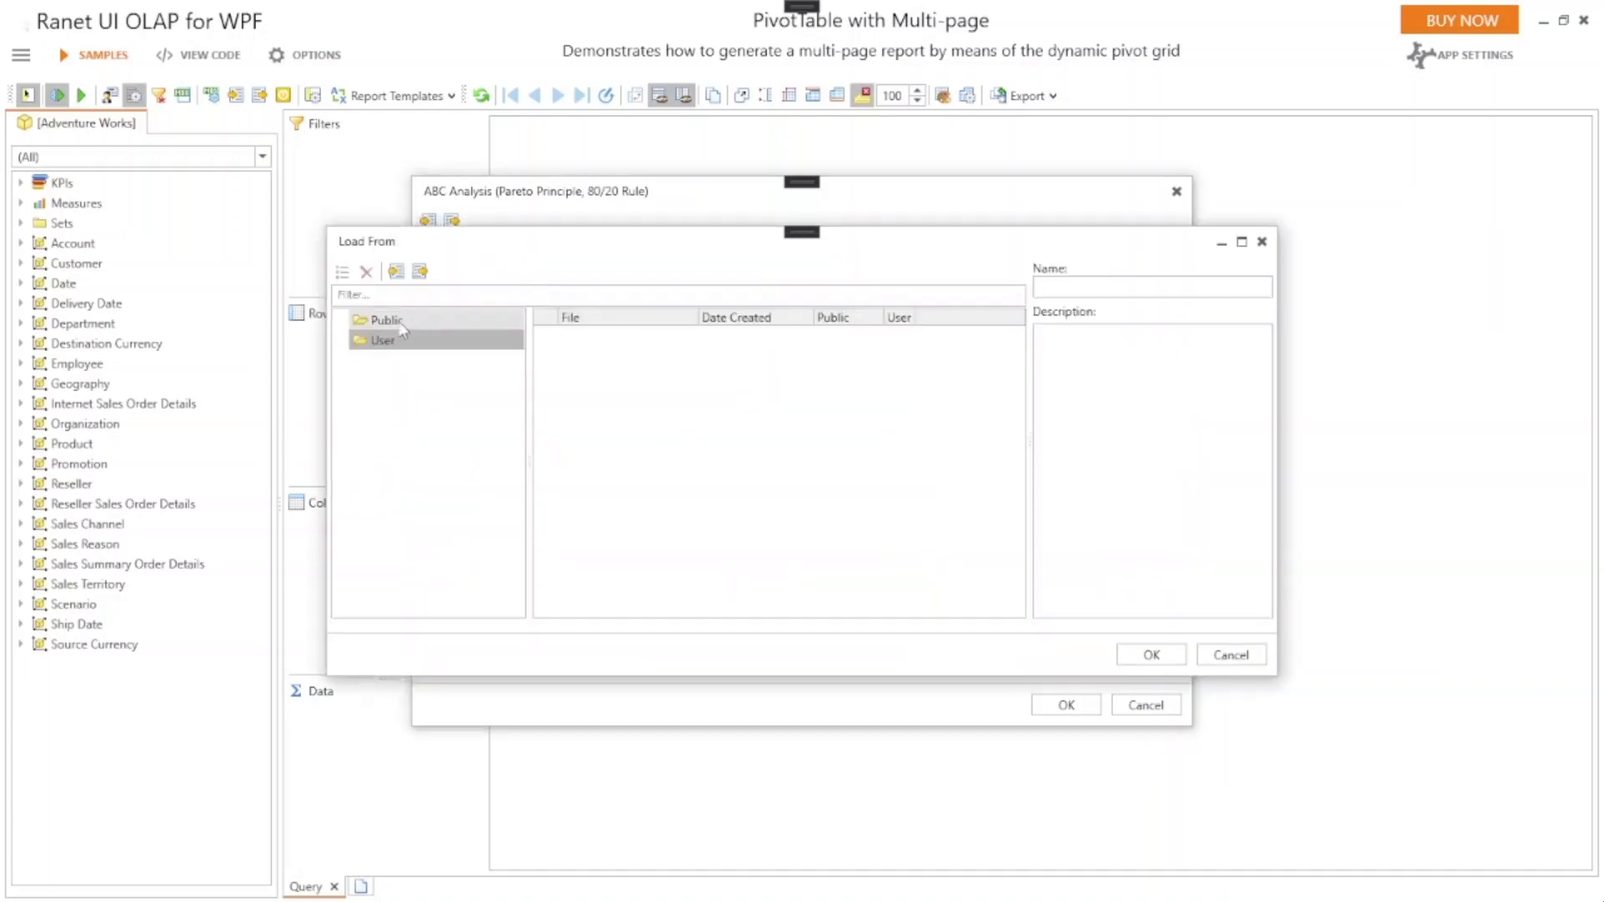
pyautogui.click(587, 363)
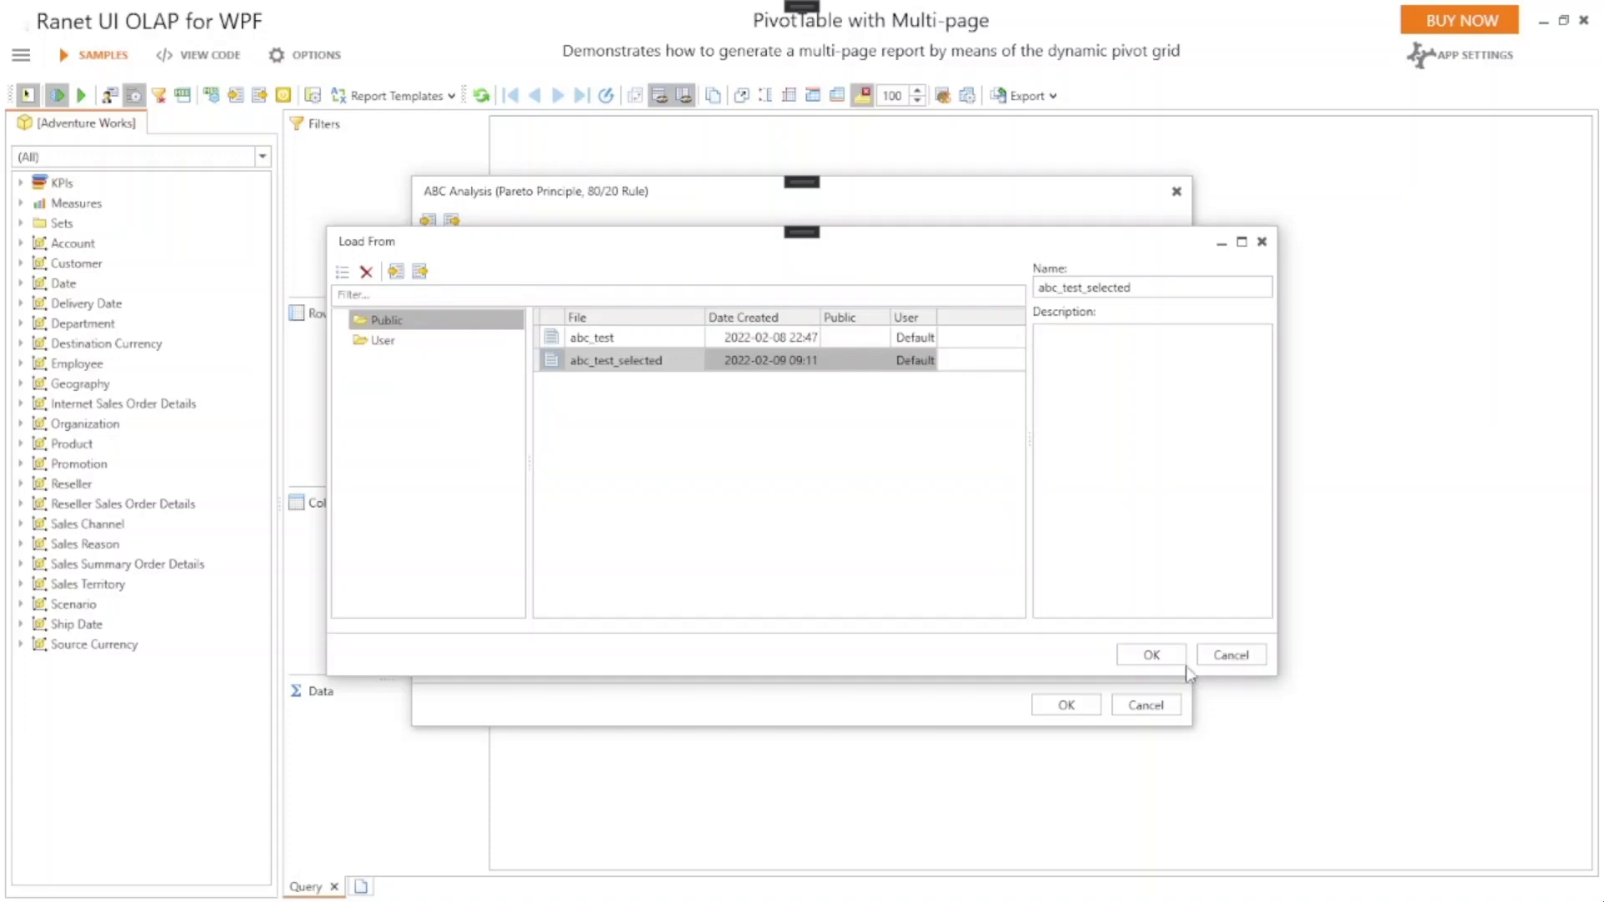
pyautogui.click(1181, 658)
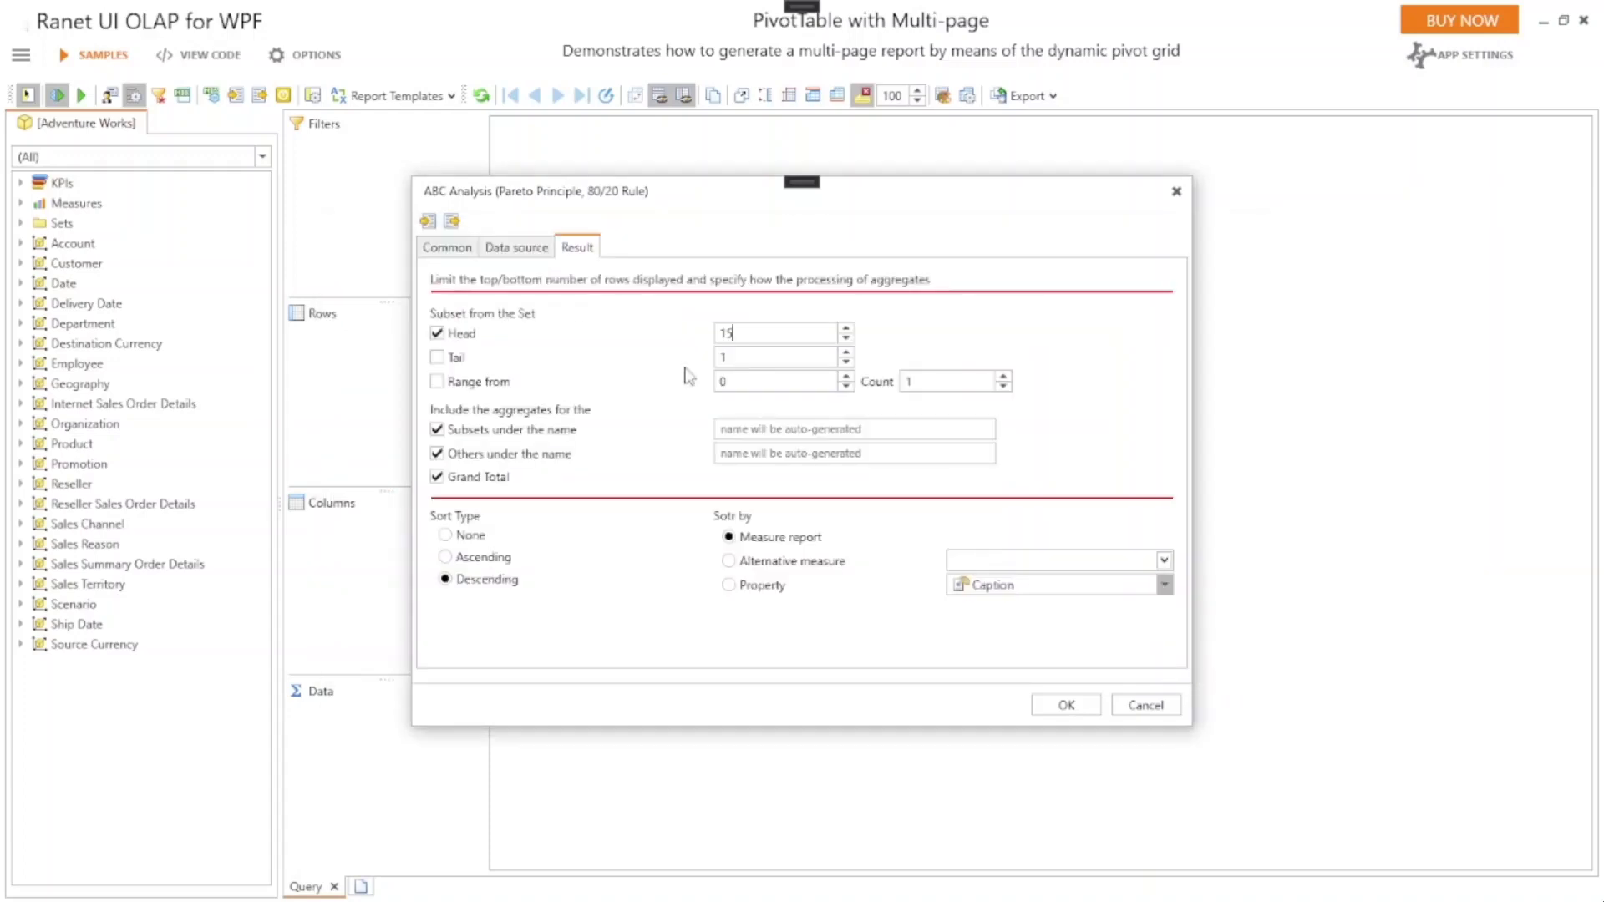
pyautogui.click(516, 249)
pyautogui.click(459, 252)
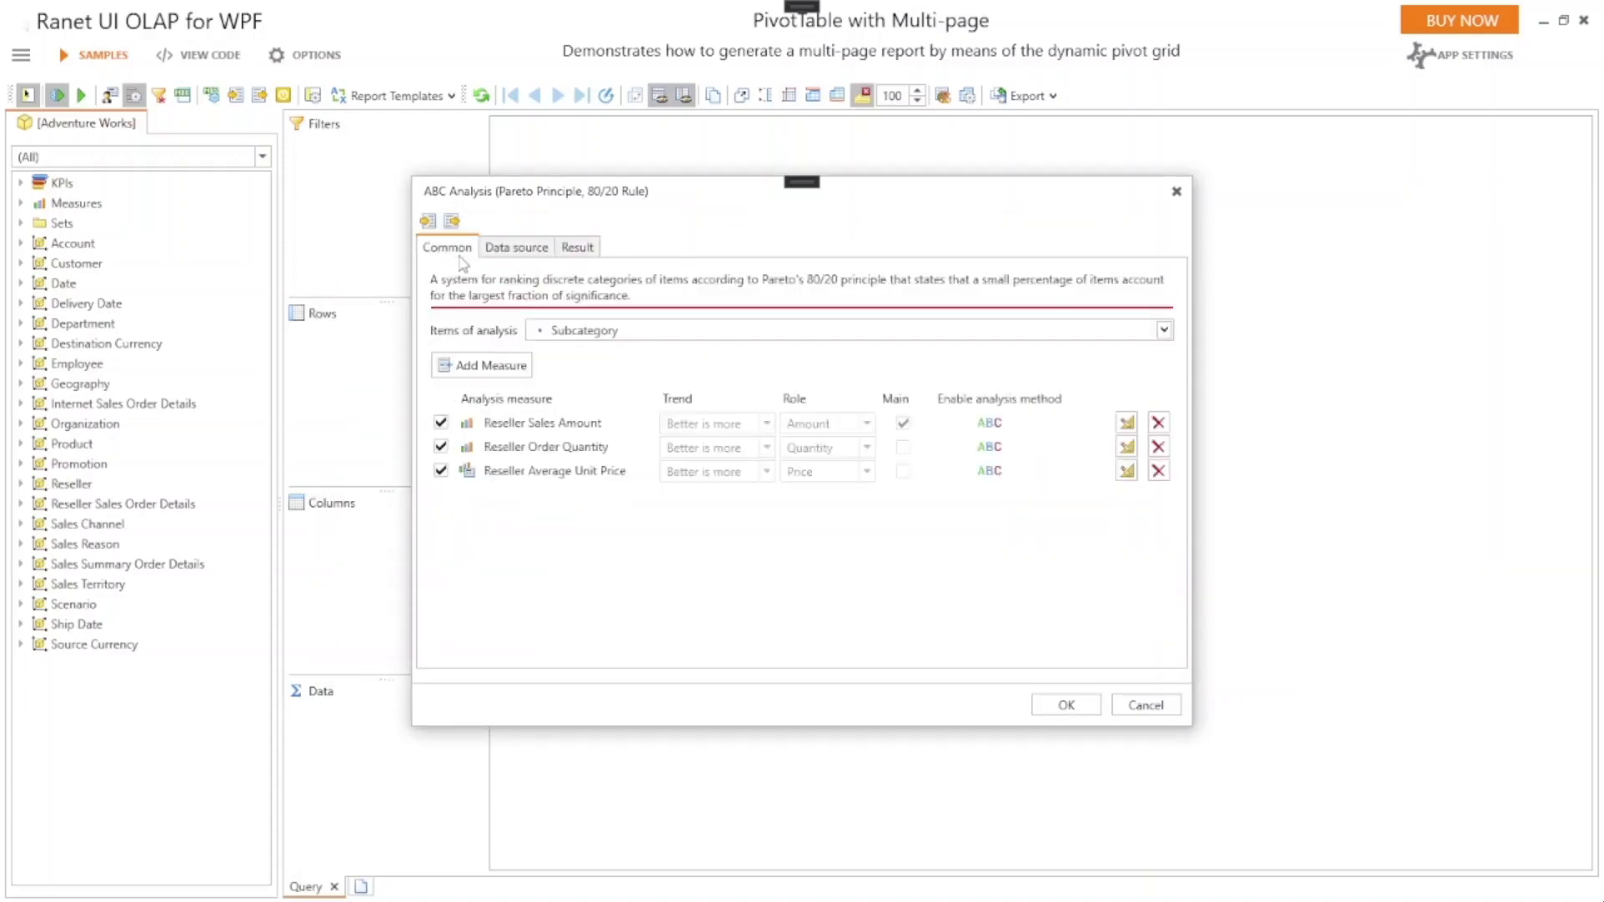
pyautogui.click(1059, 711)
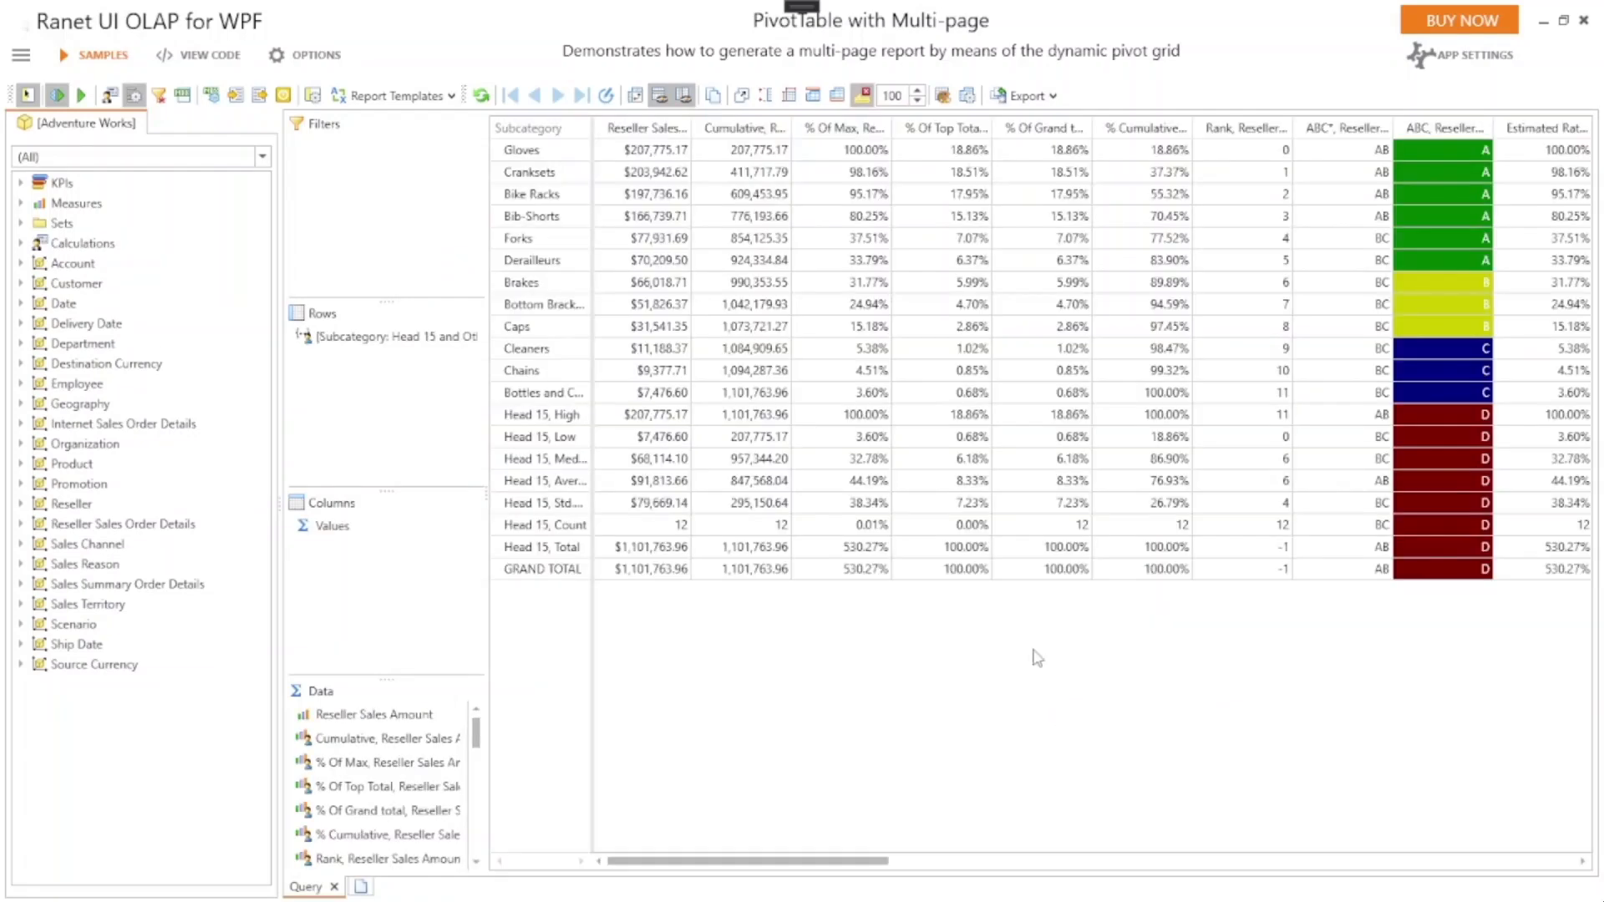
# Step: Widen the Subcategory column of the pivot table and expand the Calculations group in the cube tree
pyautogui.moveTo(592, 543); pyautogui.dragTo(668, 549)
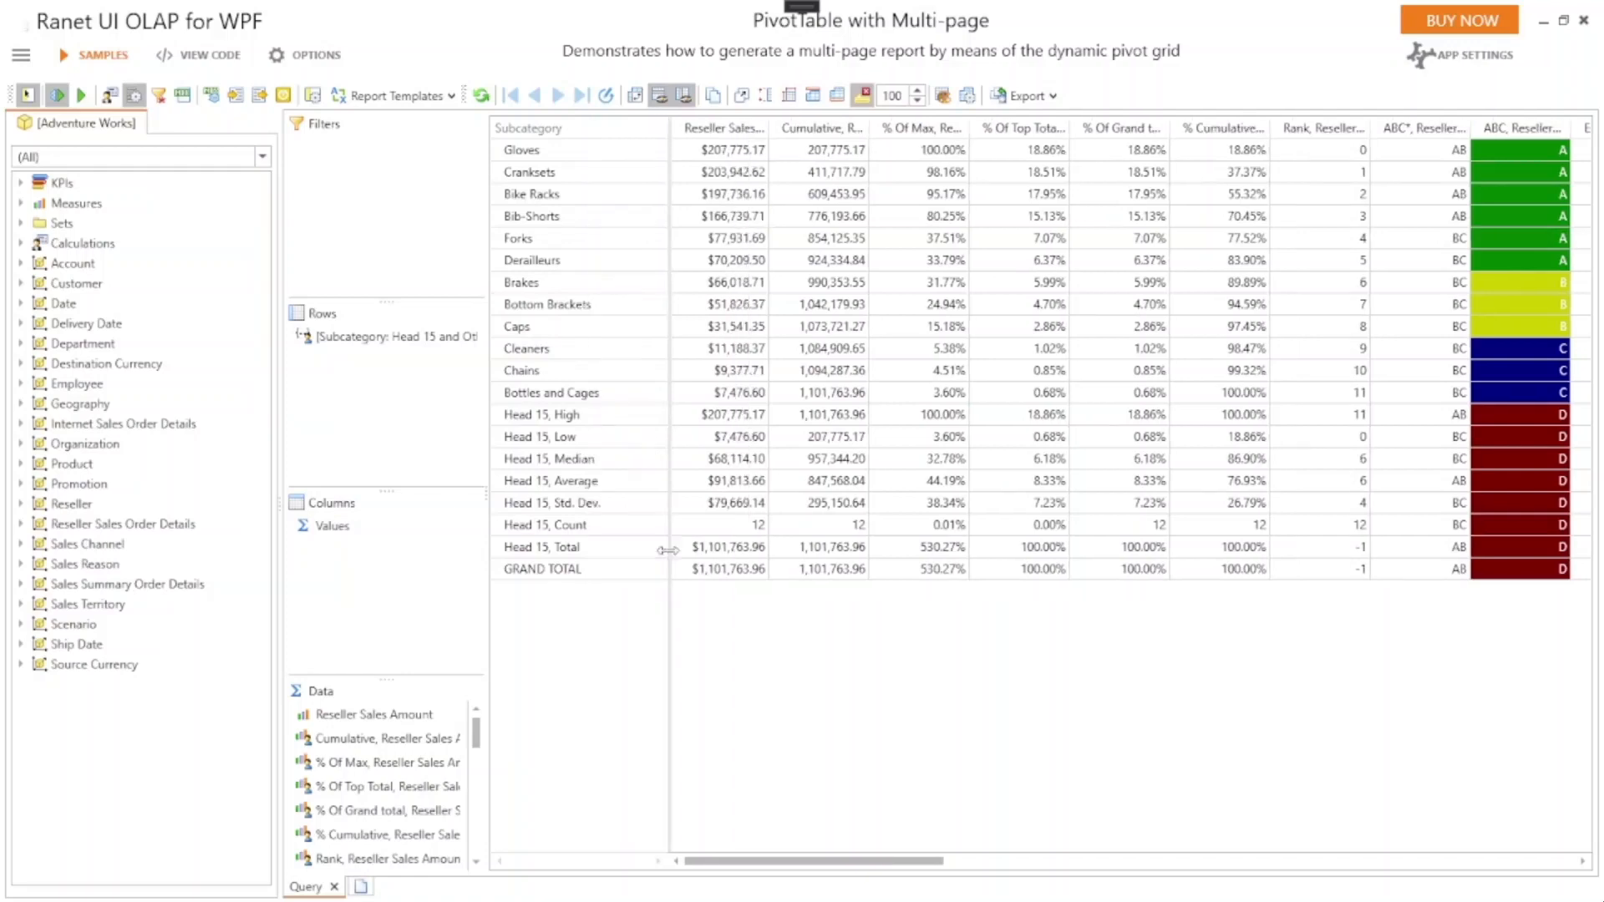
pyautogui.click(20, 243)
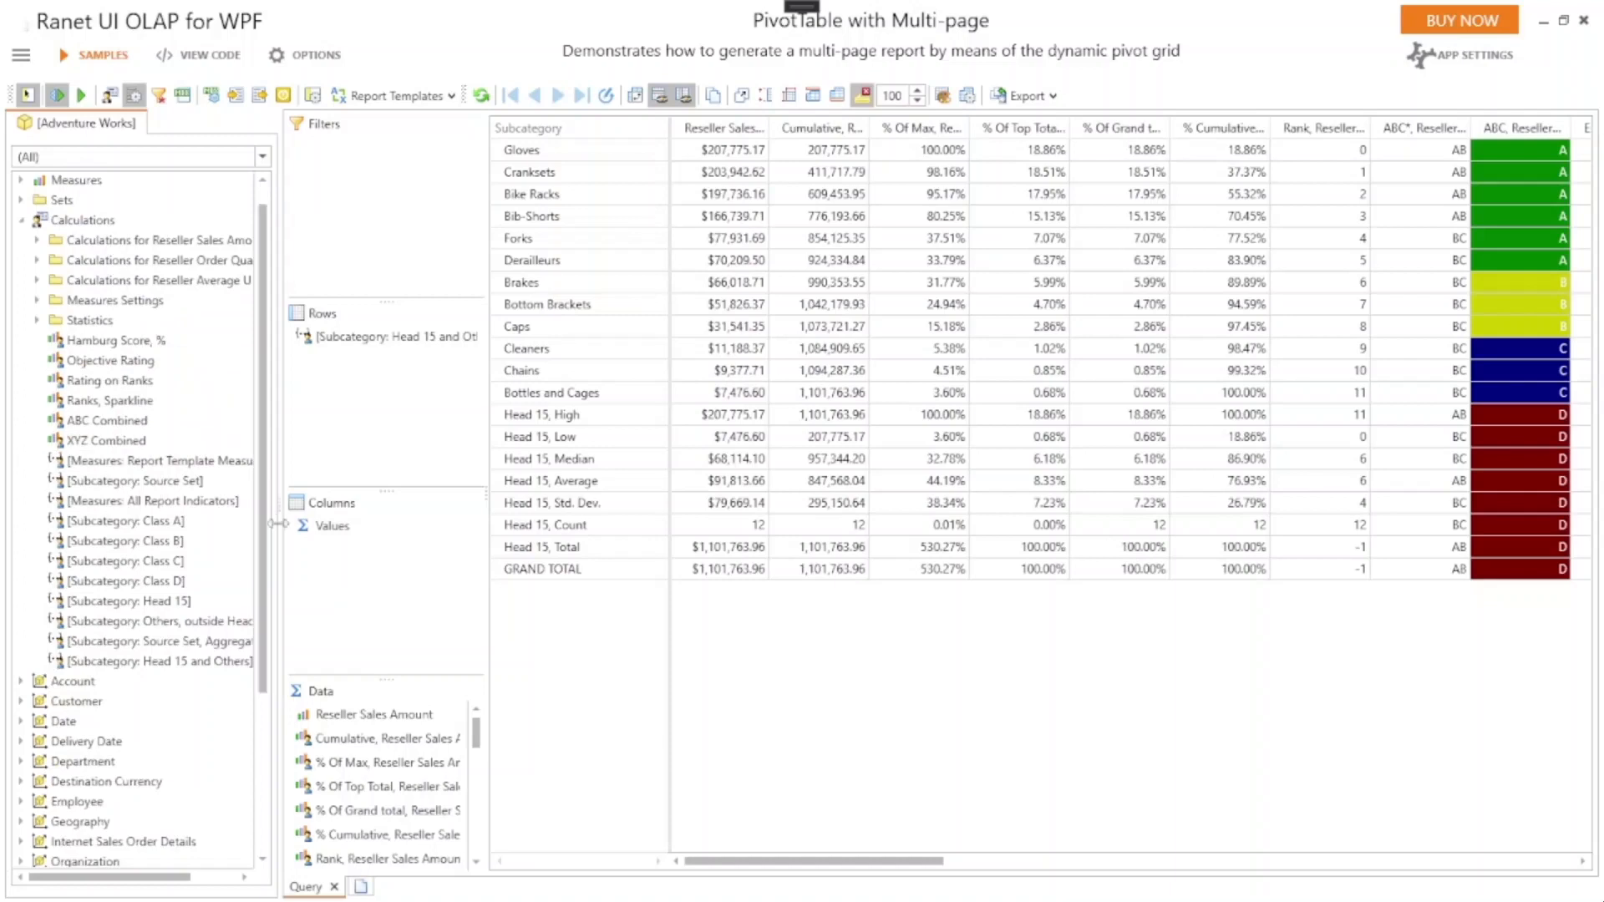
pyautogui.moveTo(264, 569); pyautogui.dragTo(274, 479)
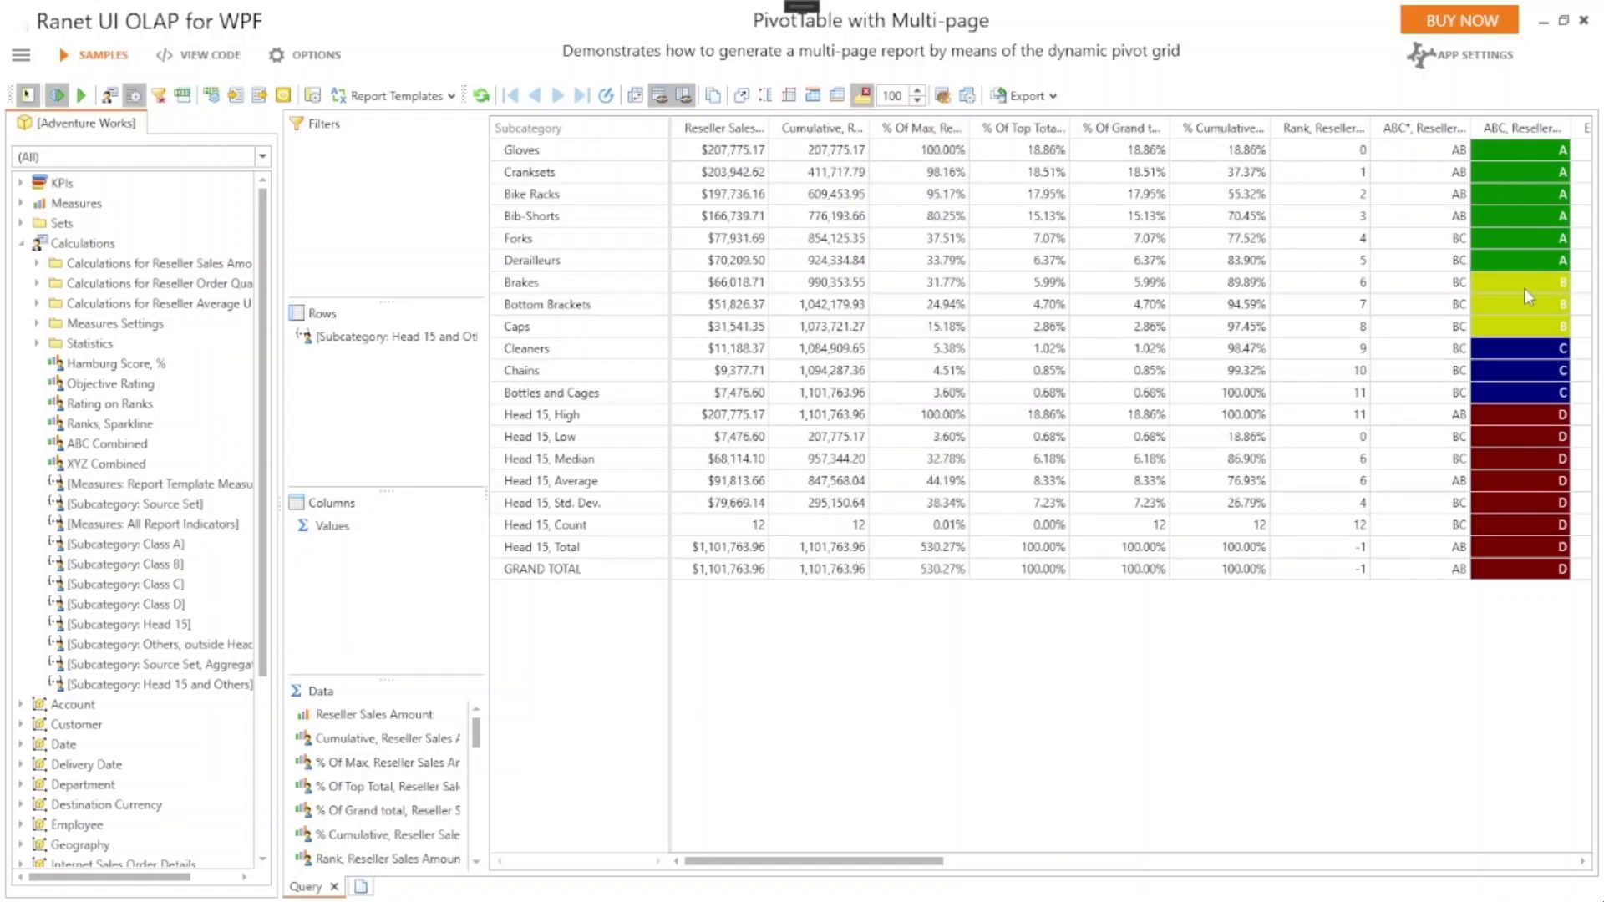
# Step: Examine the ABC report's measure columns from Reseller Sales Amount through ABC Combined and return to the first column
pyautogui.click(1583, 863)
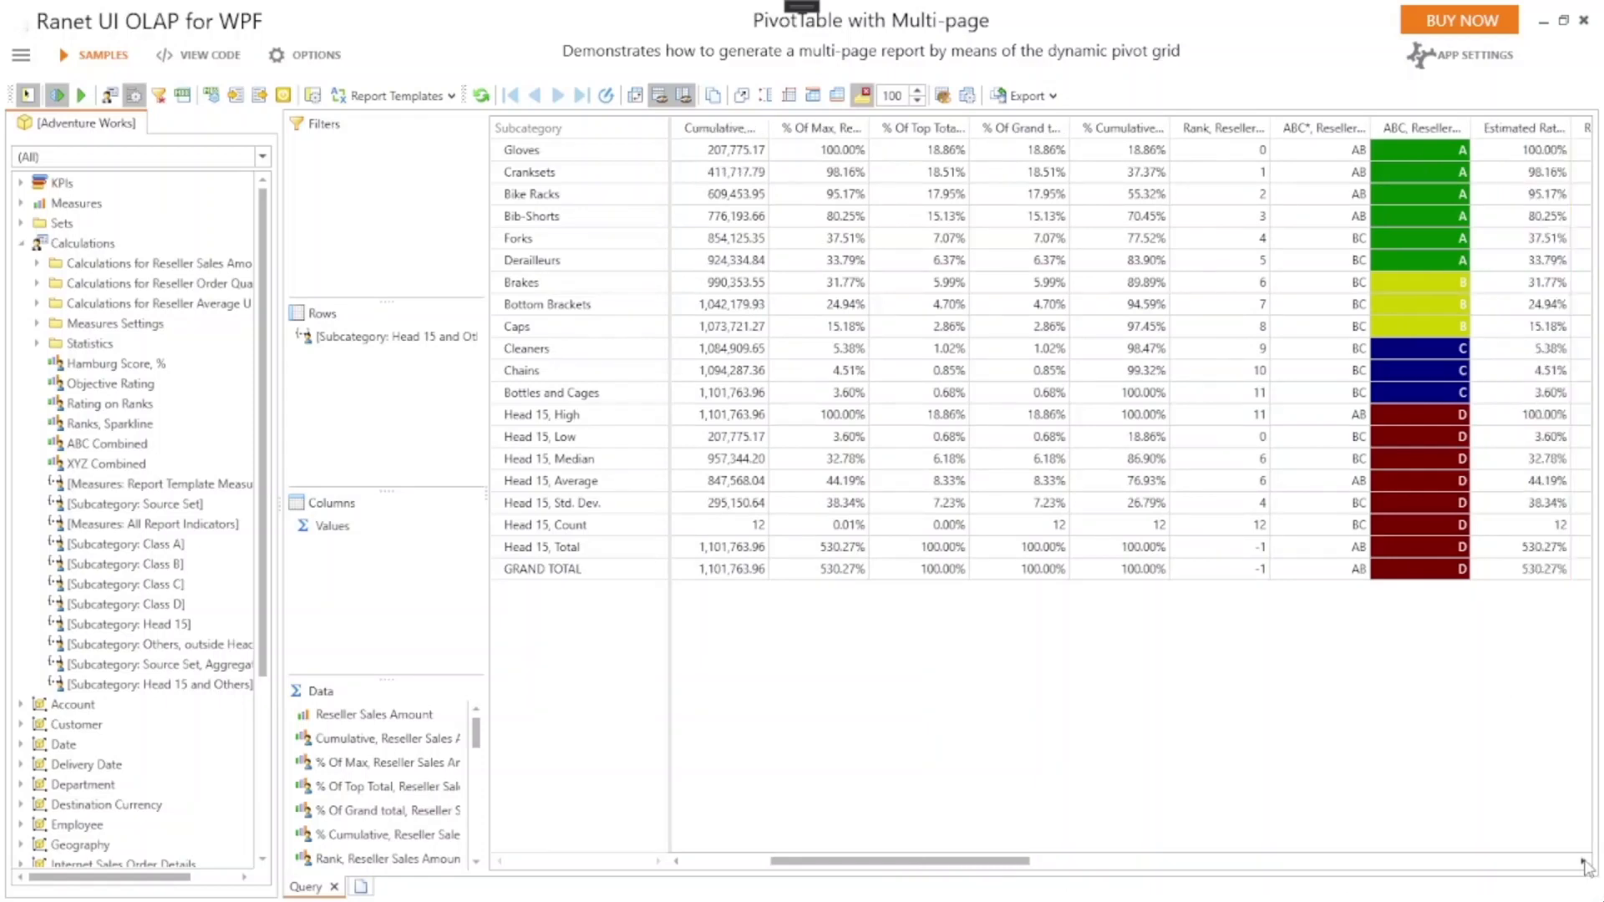
pyautogui.click(1583, 863)
pyautogui.click(1582, 863)
pyautogui.click(1583, 863)
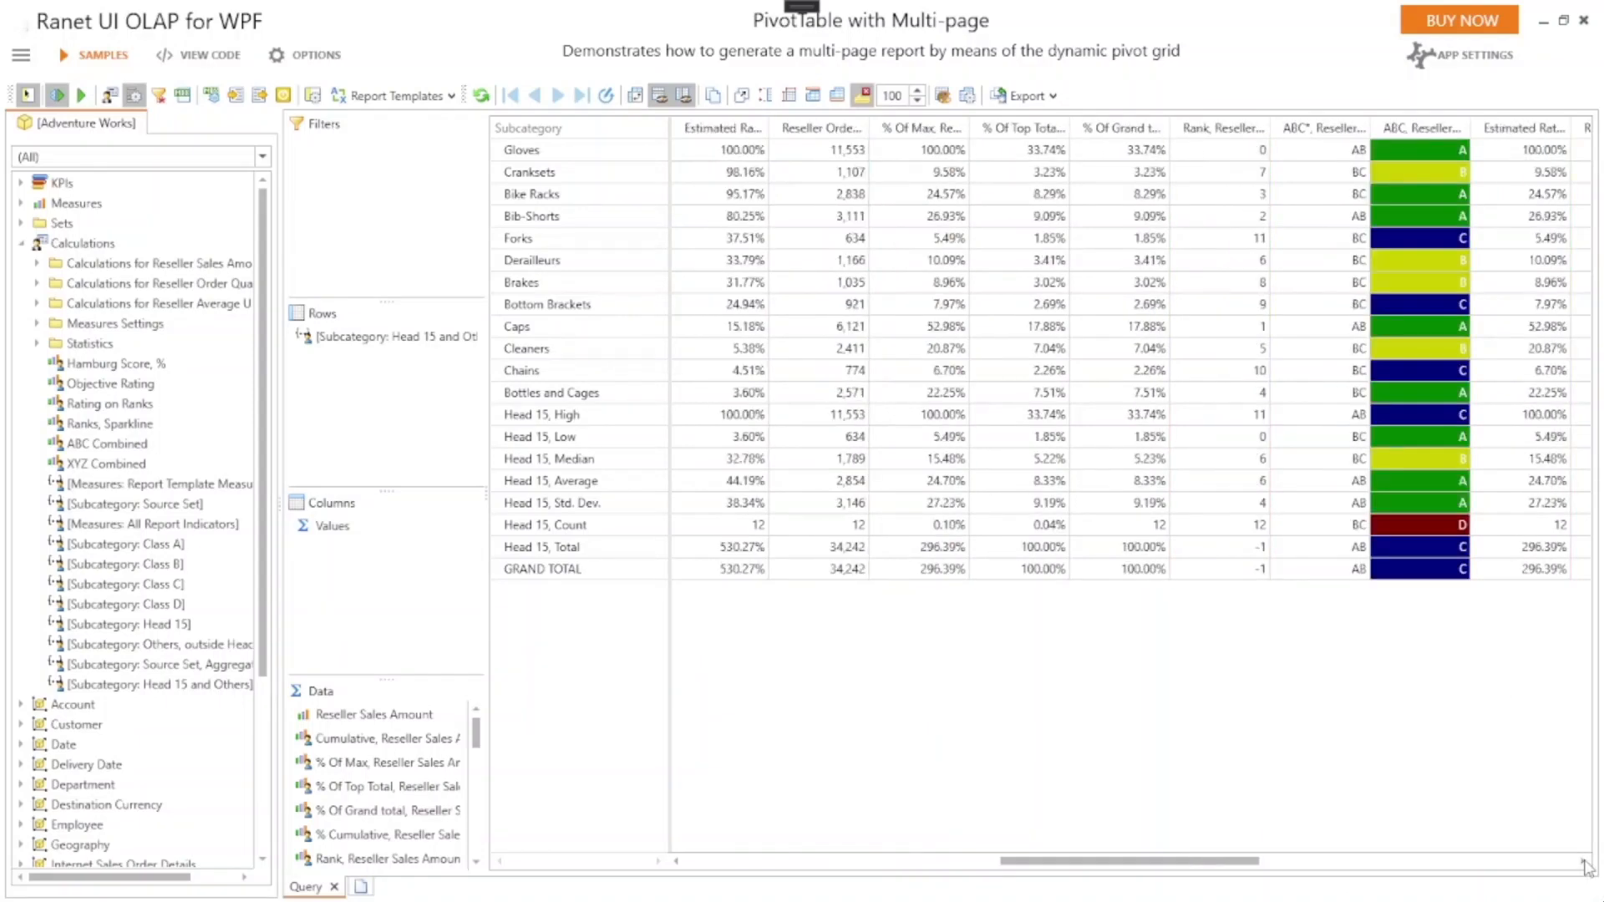
pyautogui.click(1583, 863)
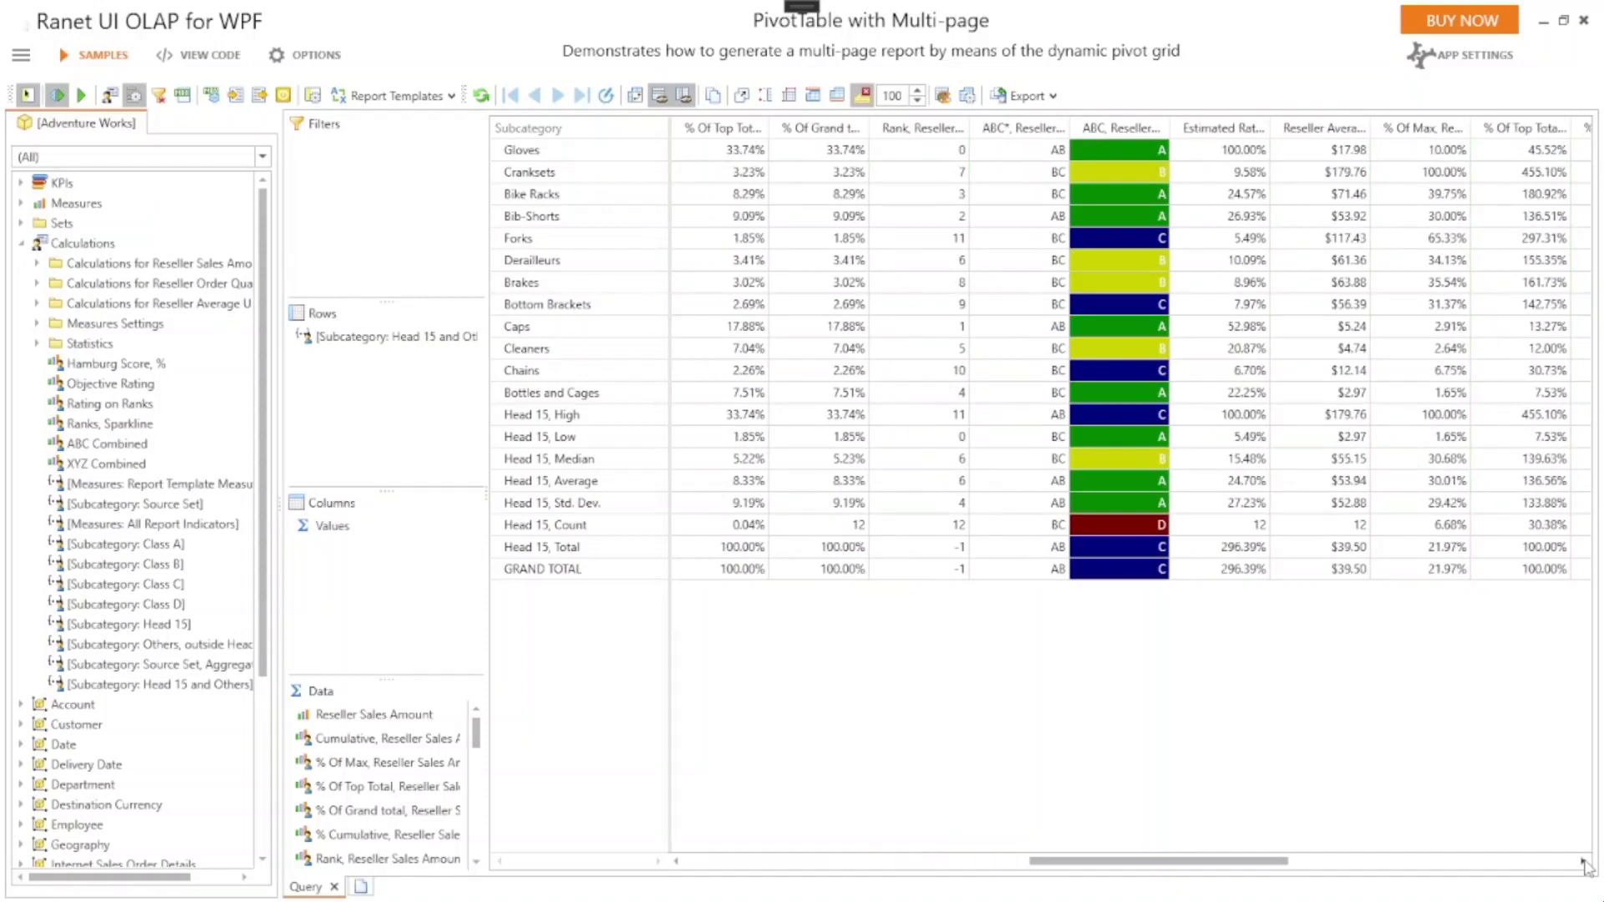
pyautogui.click(1583, 863)
pyautogui.click(1582, 862)
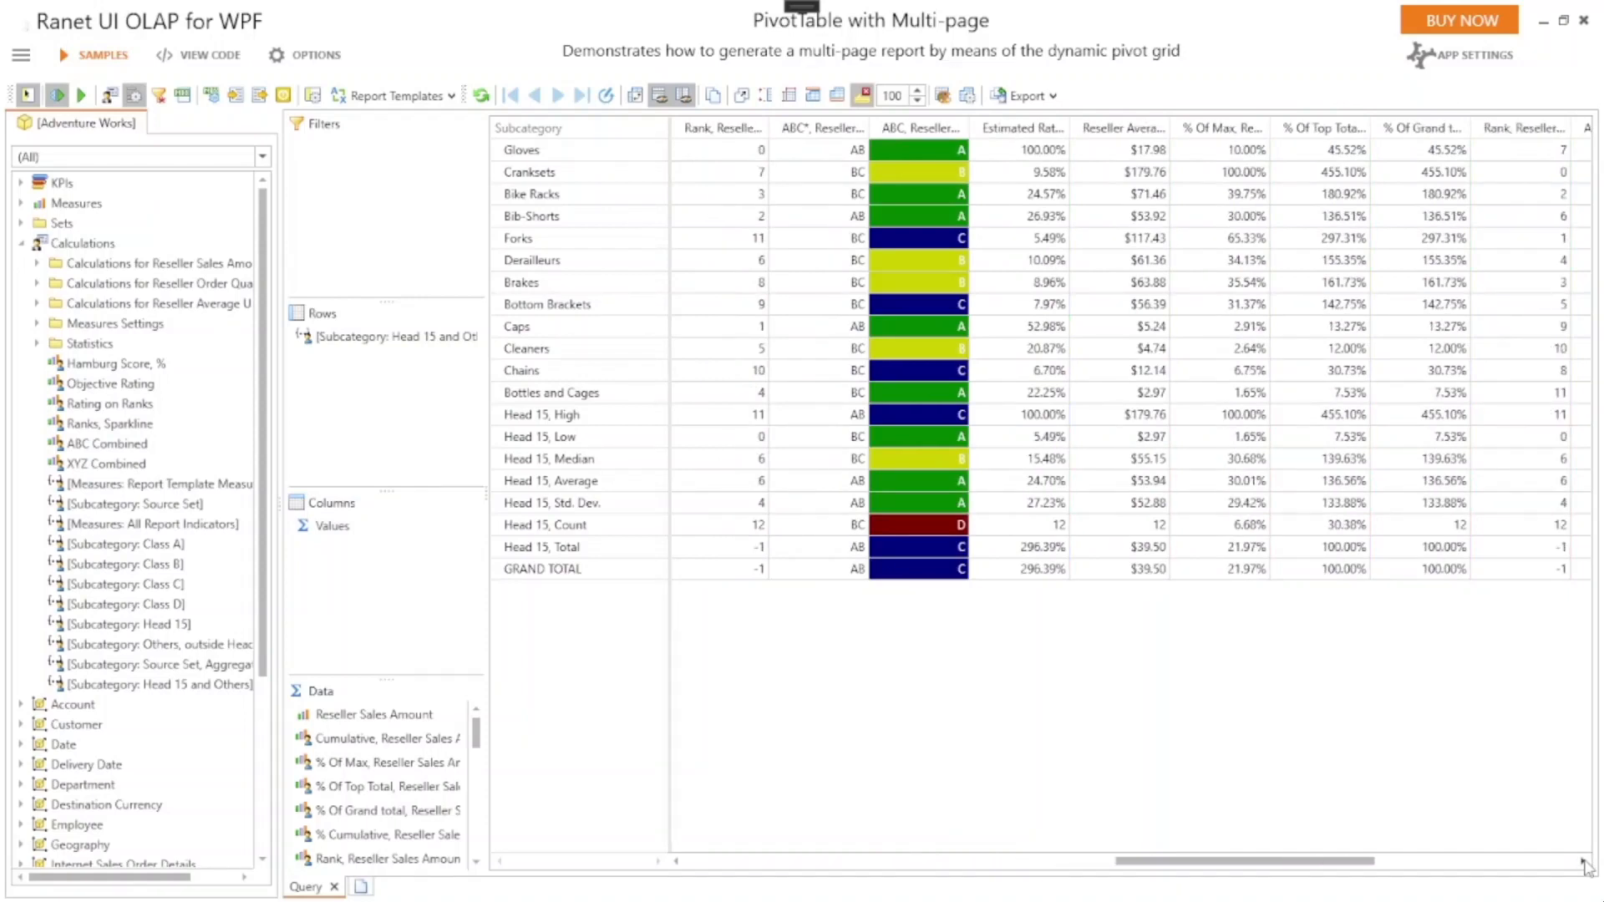
pyautogui.click(1583, 862)
pyautogui.click(1582, 862)
pyautogui.click(1583, 863)
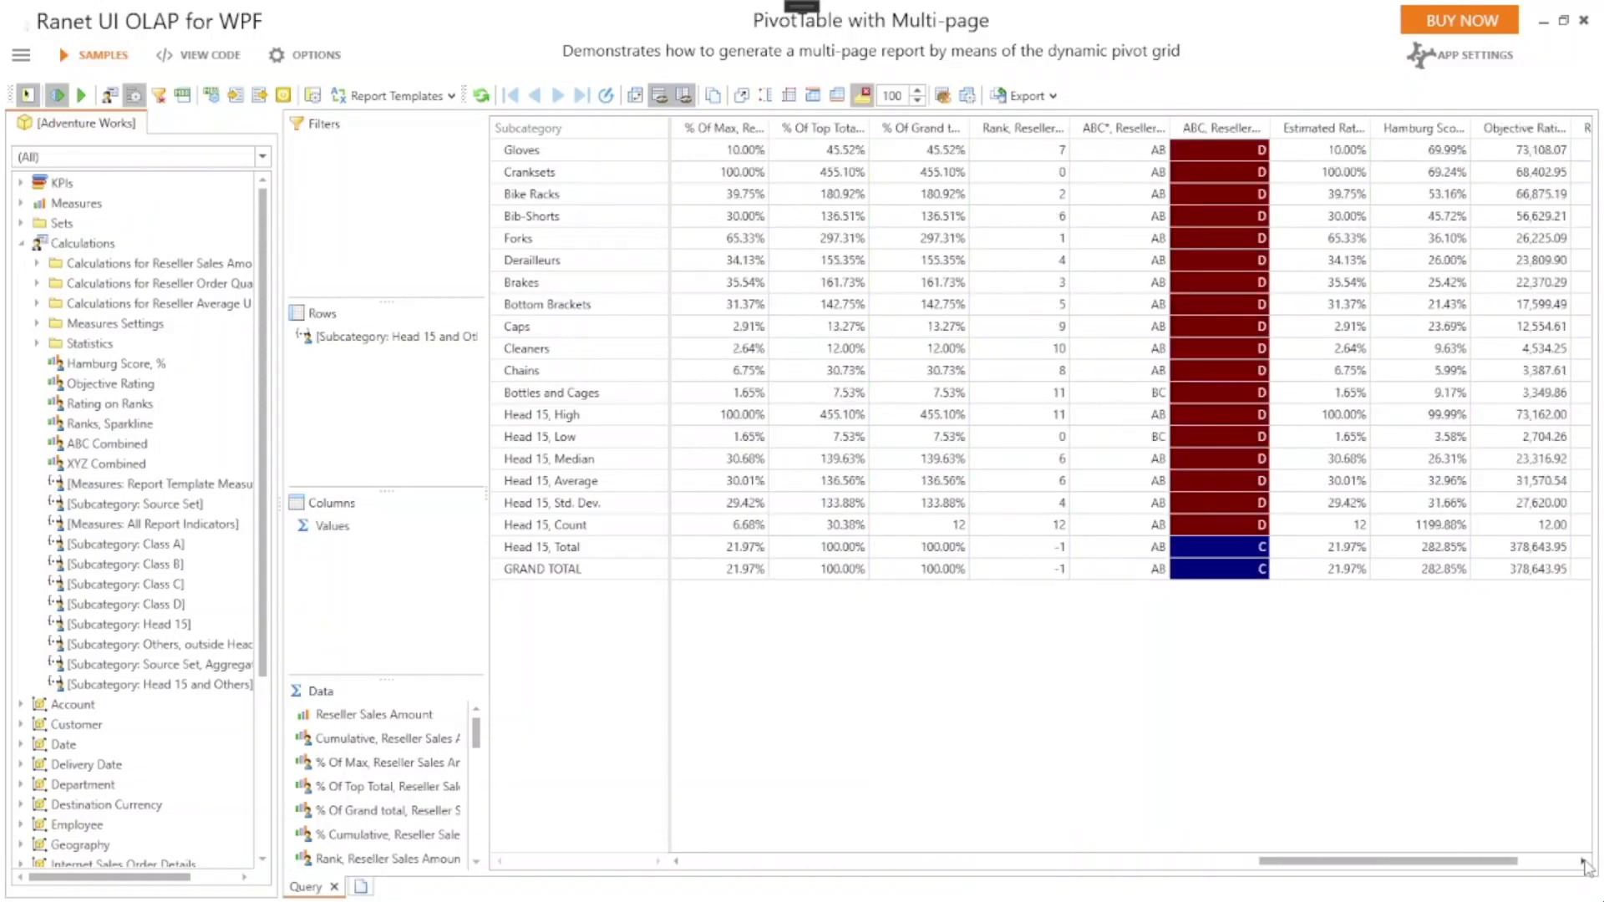
pyautogui.click(1583, 863)
pyautogui.click(1582, 863)
pyautogui.click(1583, 863)
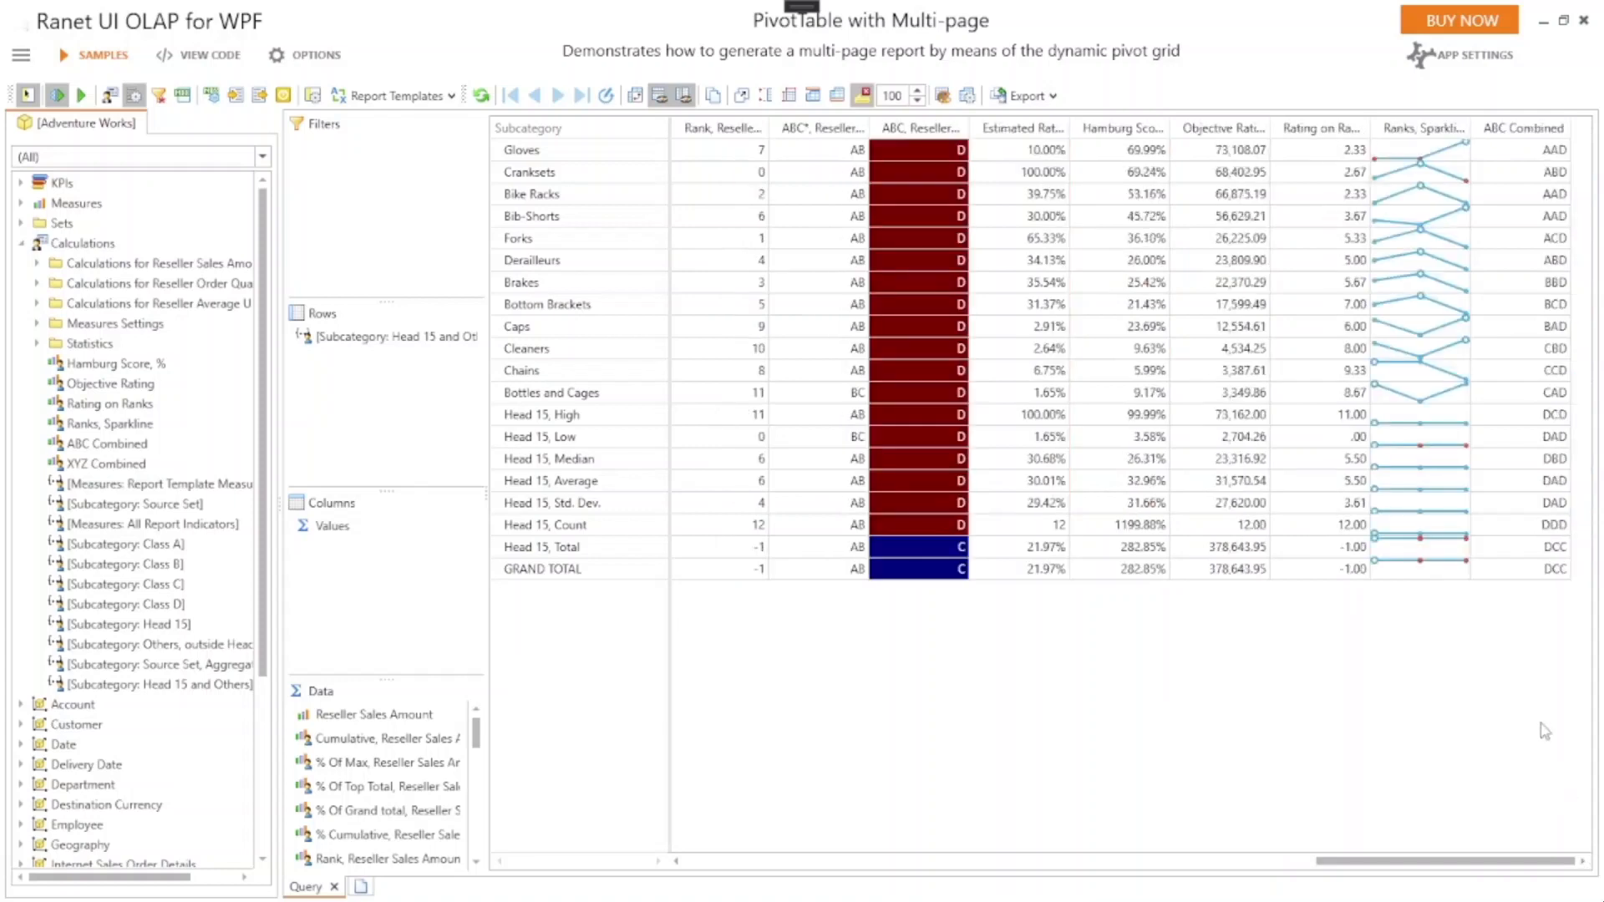
pyautogui.click(1522, 172)
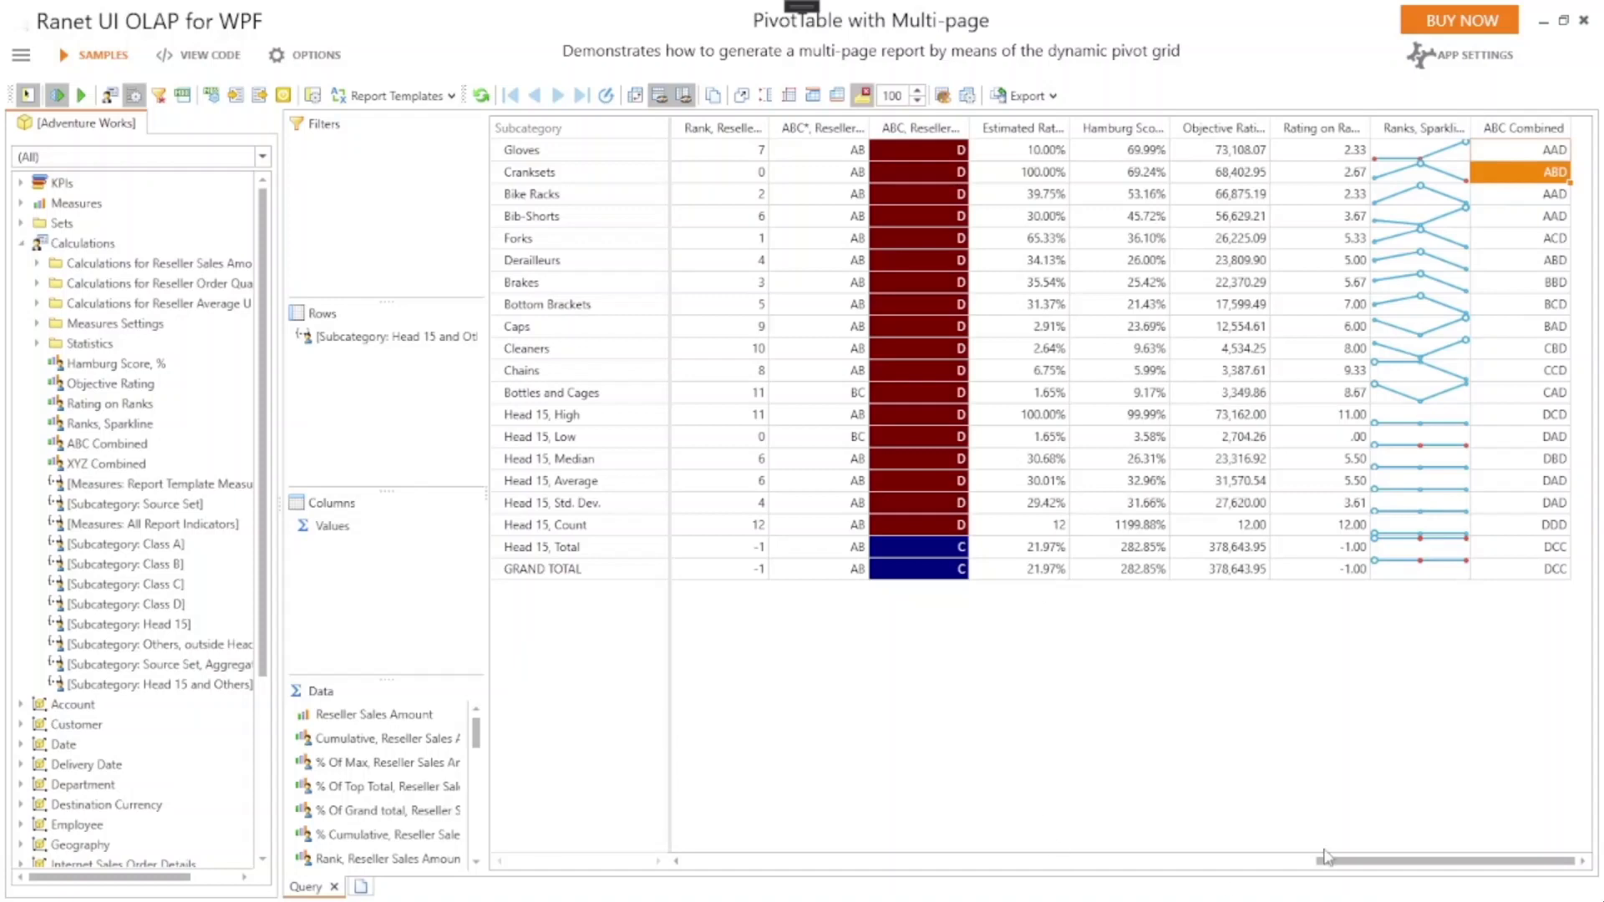
pyautogui.moveTo(1324, 856); pyautogui.dragTo(673, 887)
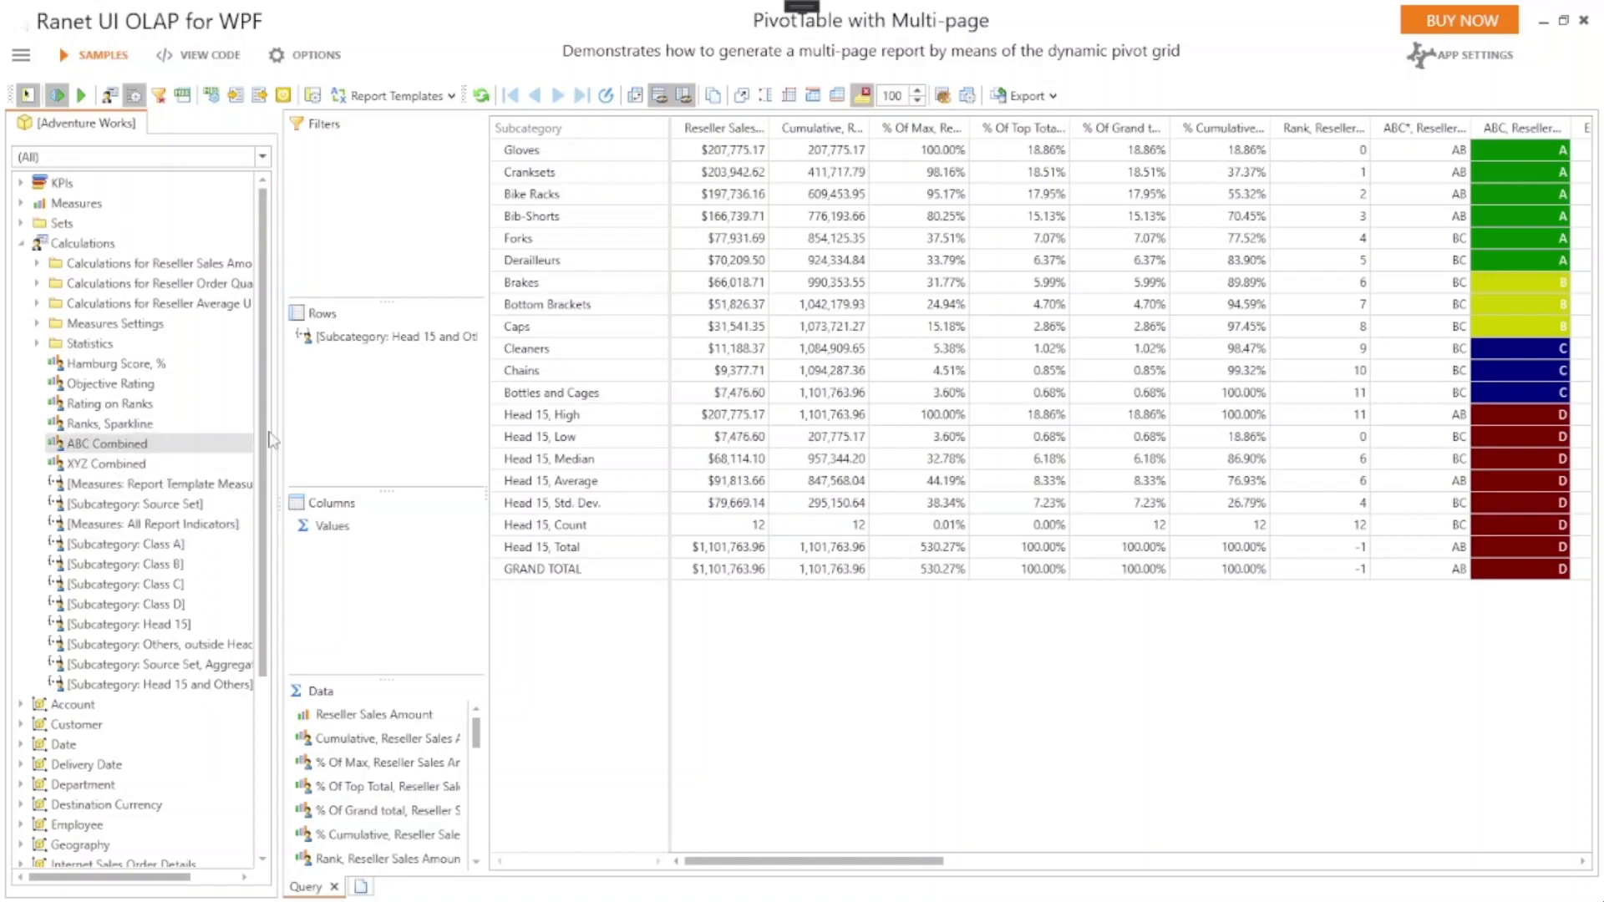
# Step: Replace the Head 15 and Others set on the rows with the Subcategory: Class A set
pyautogui.moveTo(426, 339)
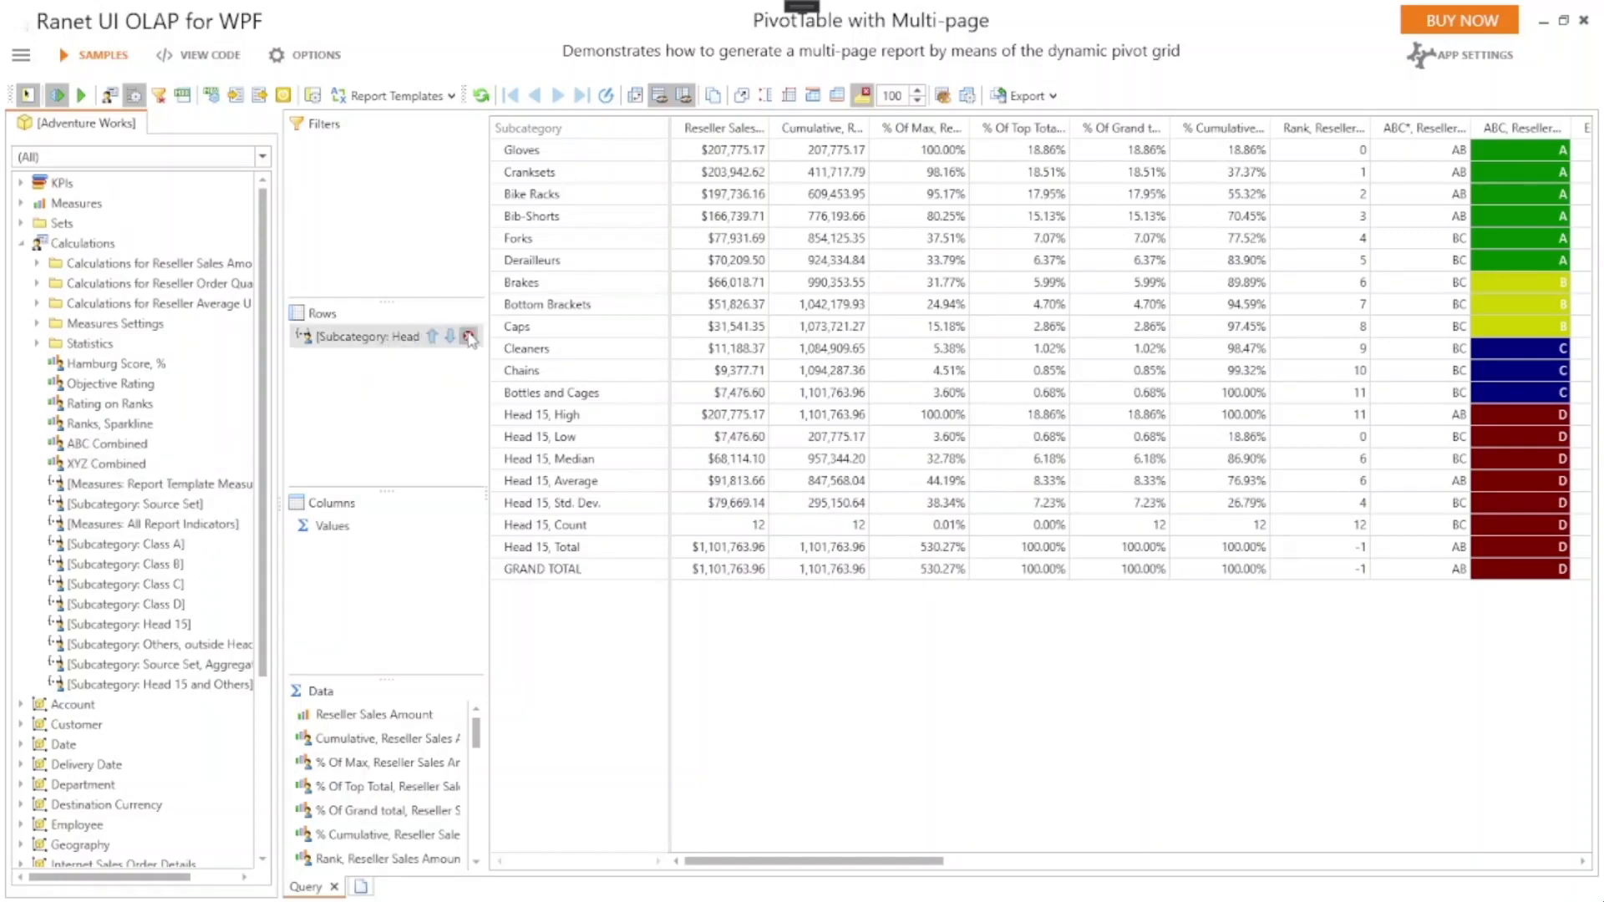
pyautogui.click(467, 336)
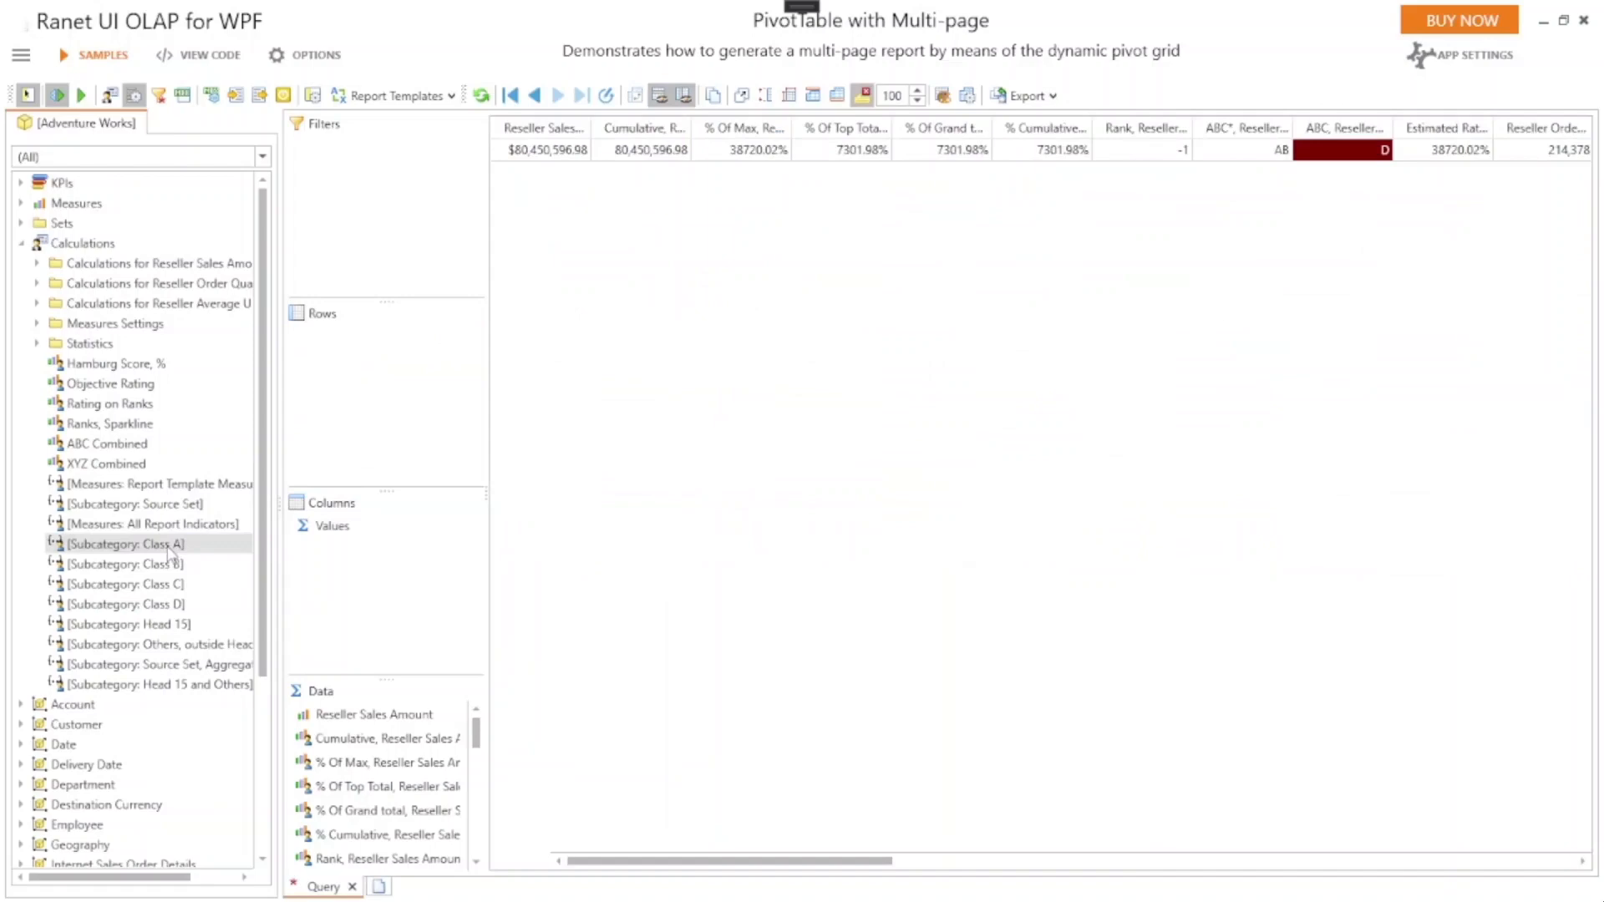
pyautogui.moveTo(169, 551); pyautogui.dragTo(426, 378)
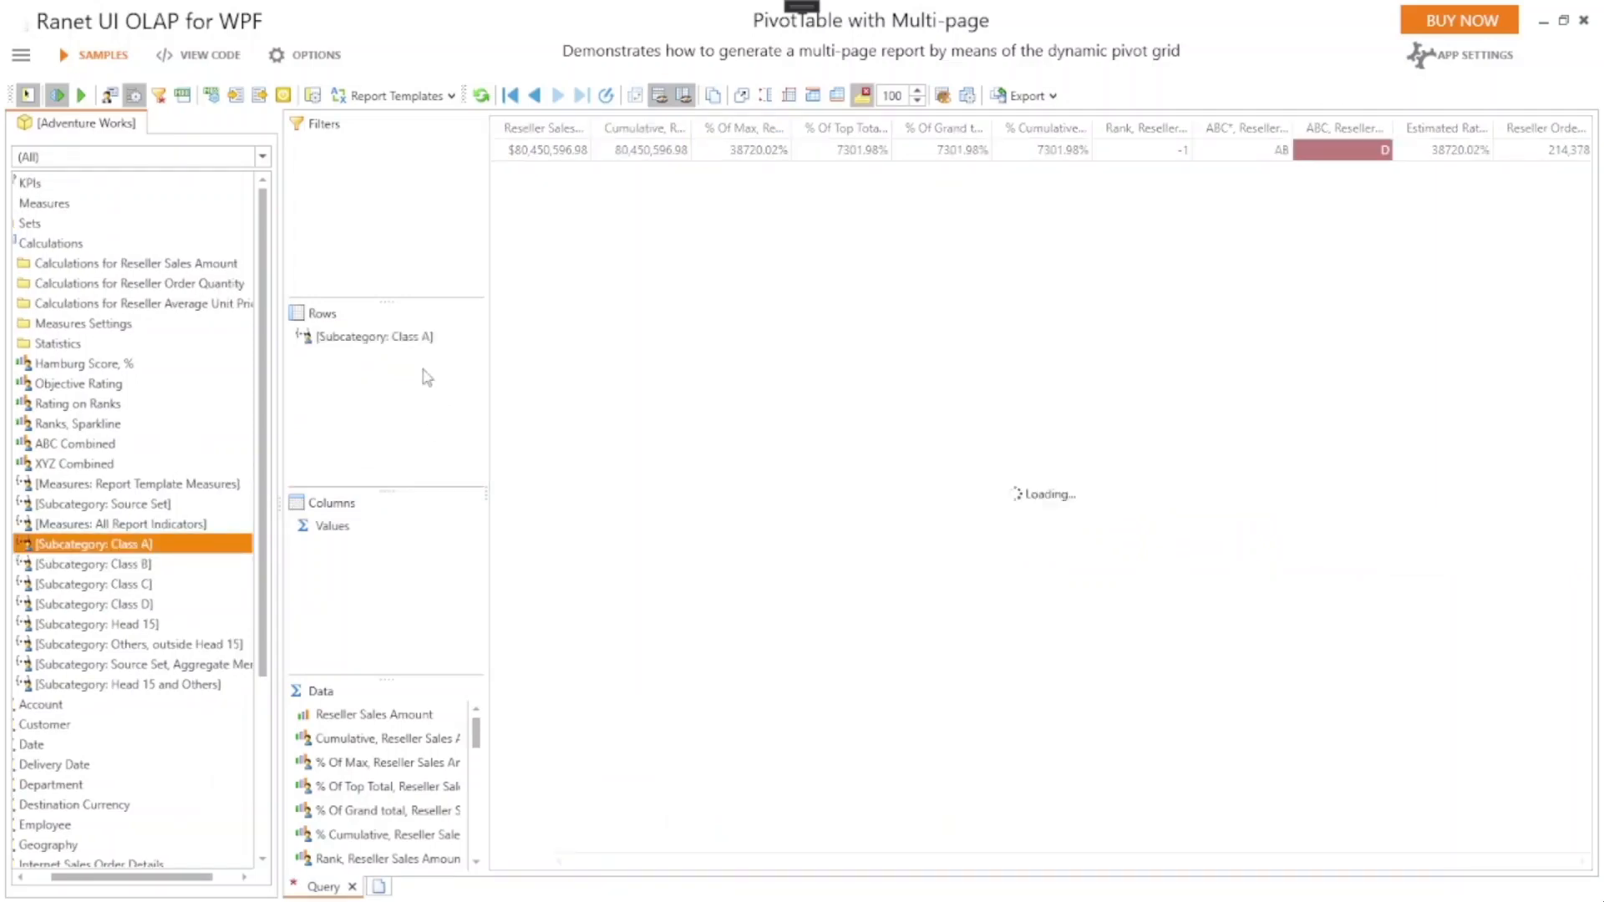
# Step: Replace the Class A row set with Subcategory: Source Set and widen the Subcategory column to fit its names
pyautogui.moveTo(445, 346)
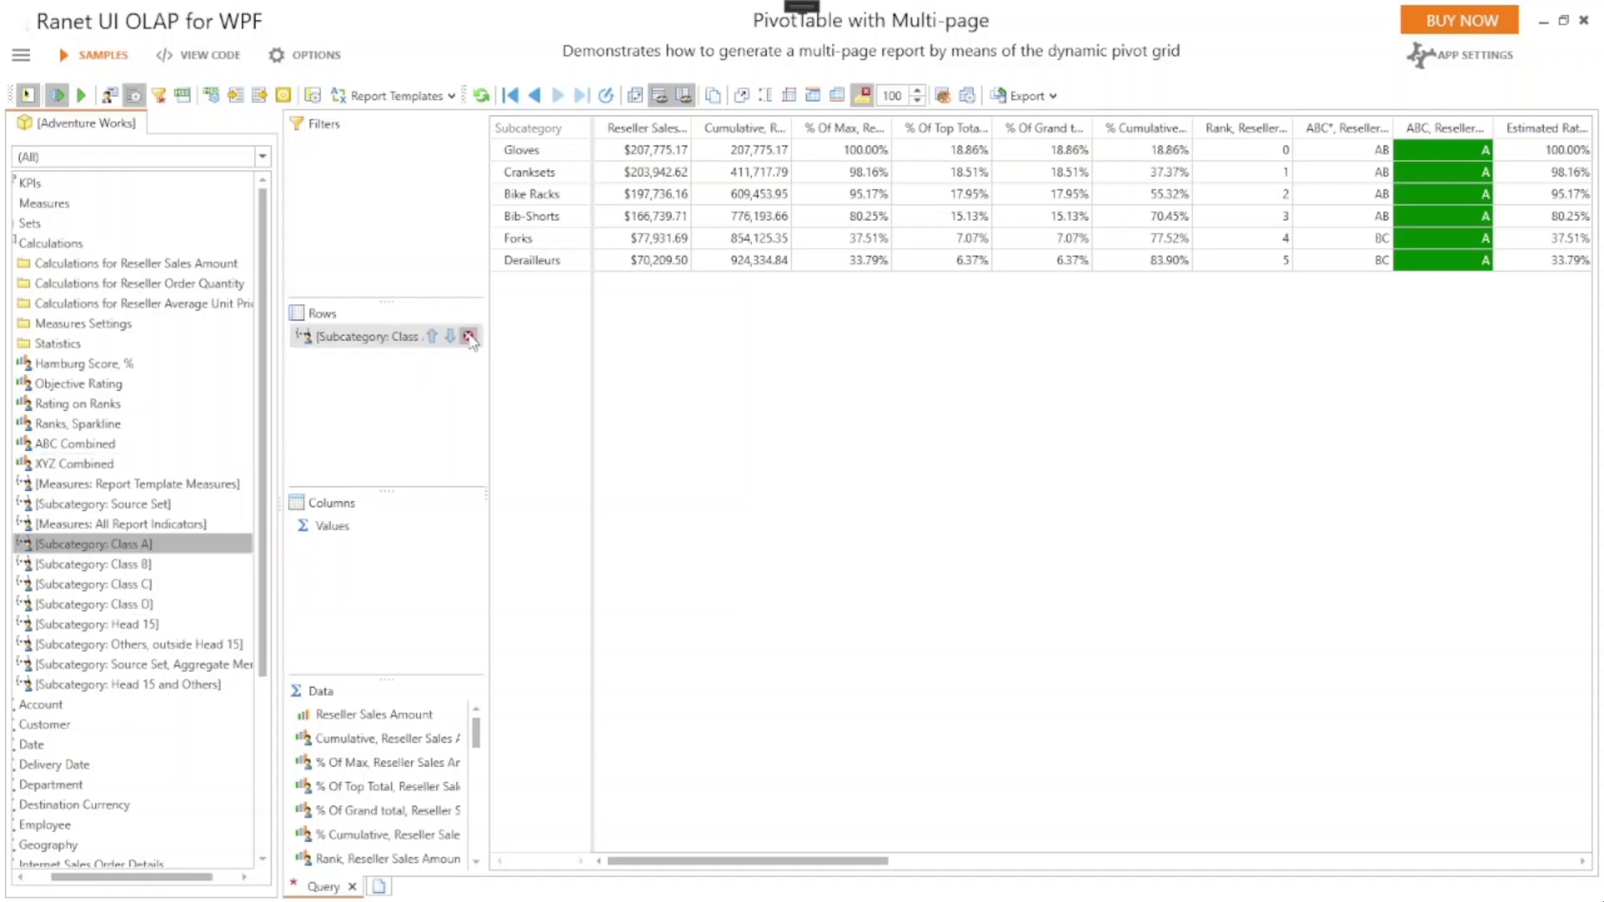
pyautogui.click(470, 338)
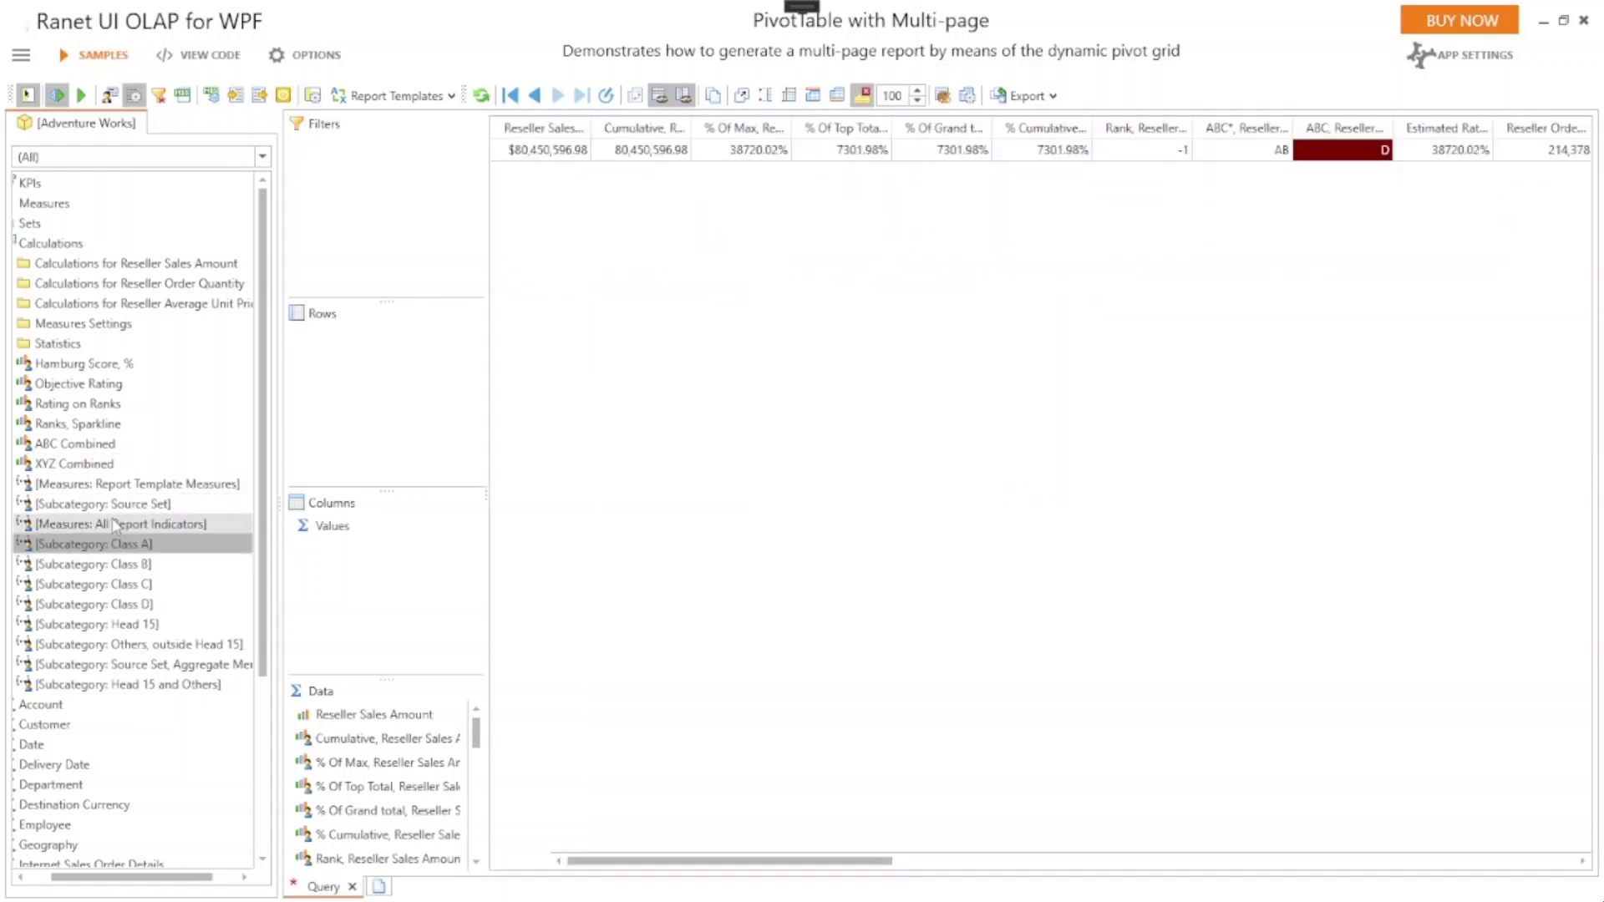
pyautogui.moveTo(119, 506); pyautogui.dragTo(340, 373)
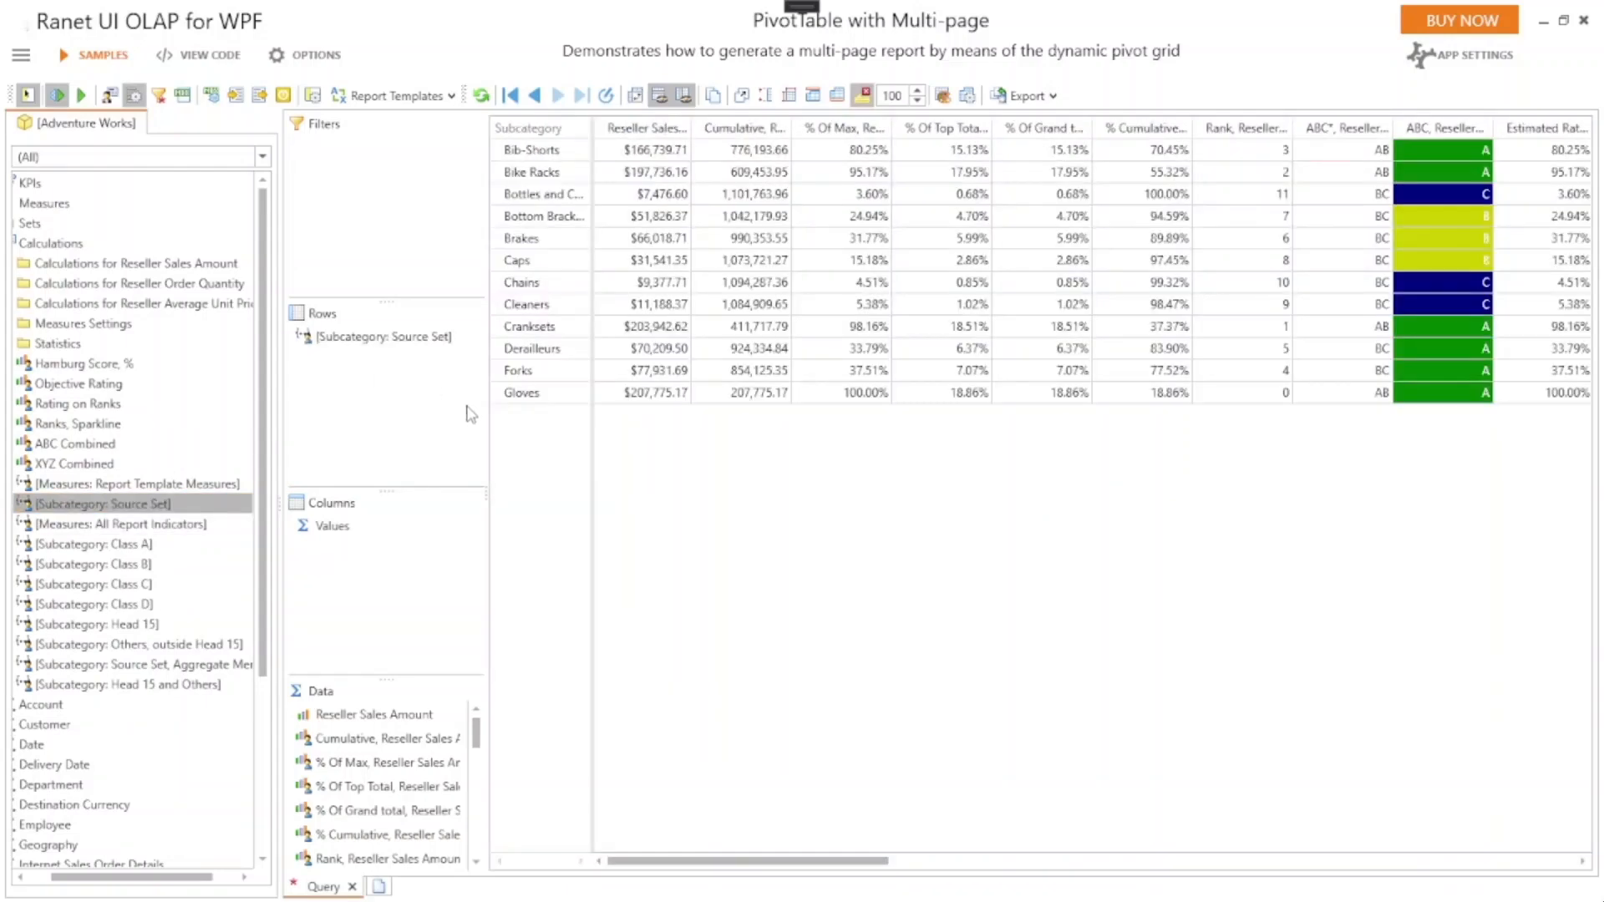
pyautogui.moveTo(591, 403); pyautogui.dragTo(635, 403)
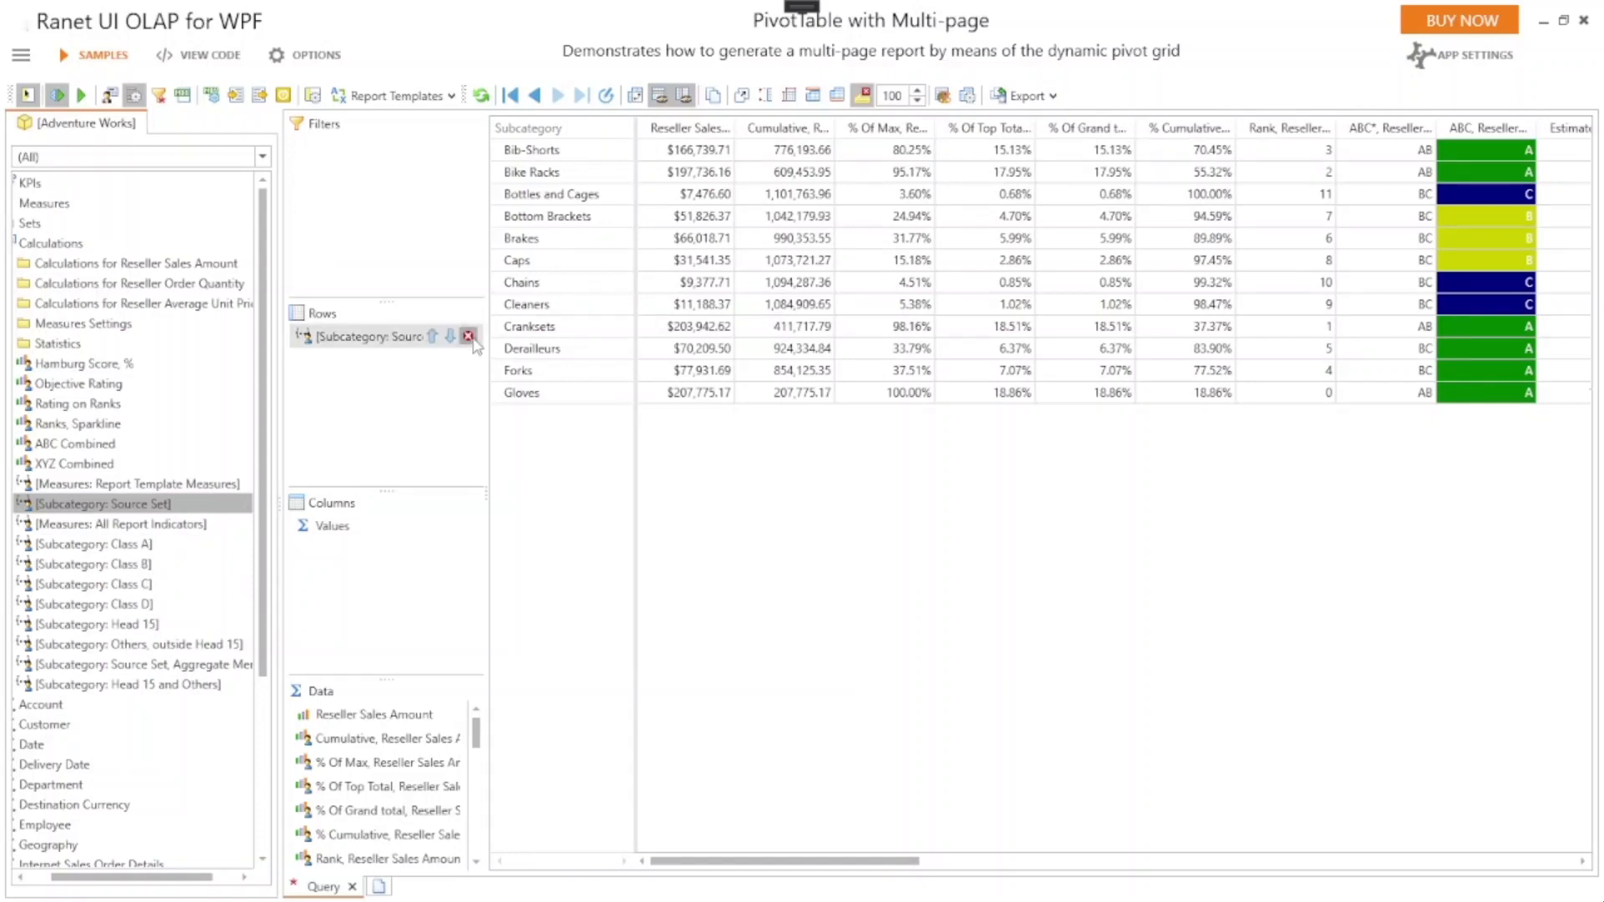
# Step: Show Others, outside Head 15 on the rows, replace it with the source set's aggregate members, and widen the Subcategory column
pyautogui.moveTo(468, 339); pyautogui.dragTo(389, 430)
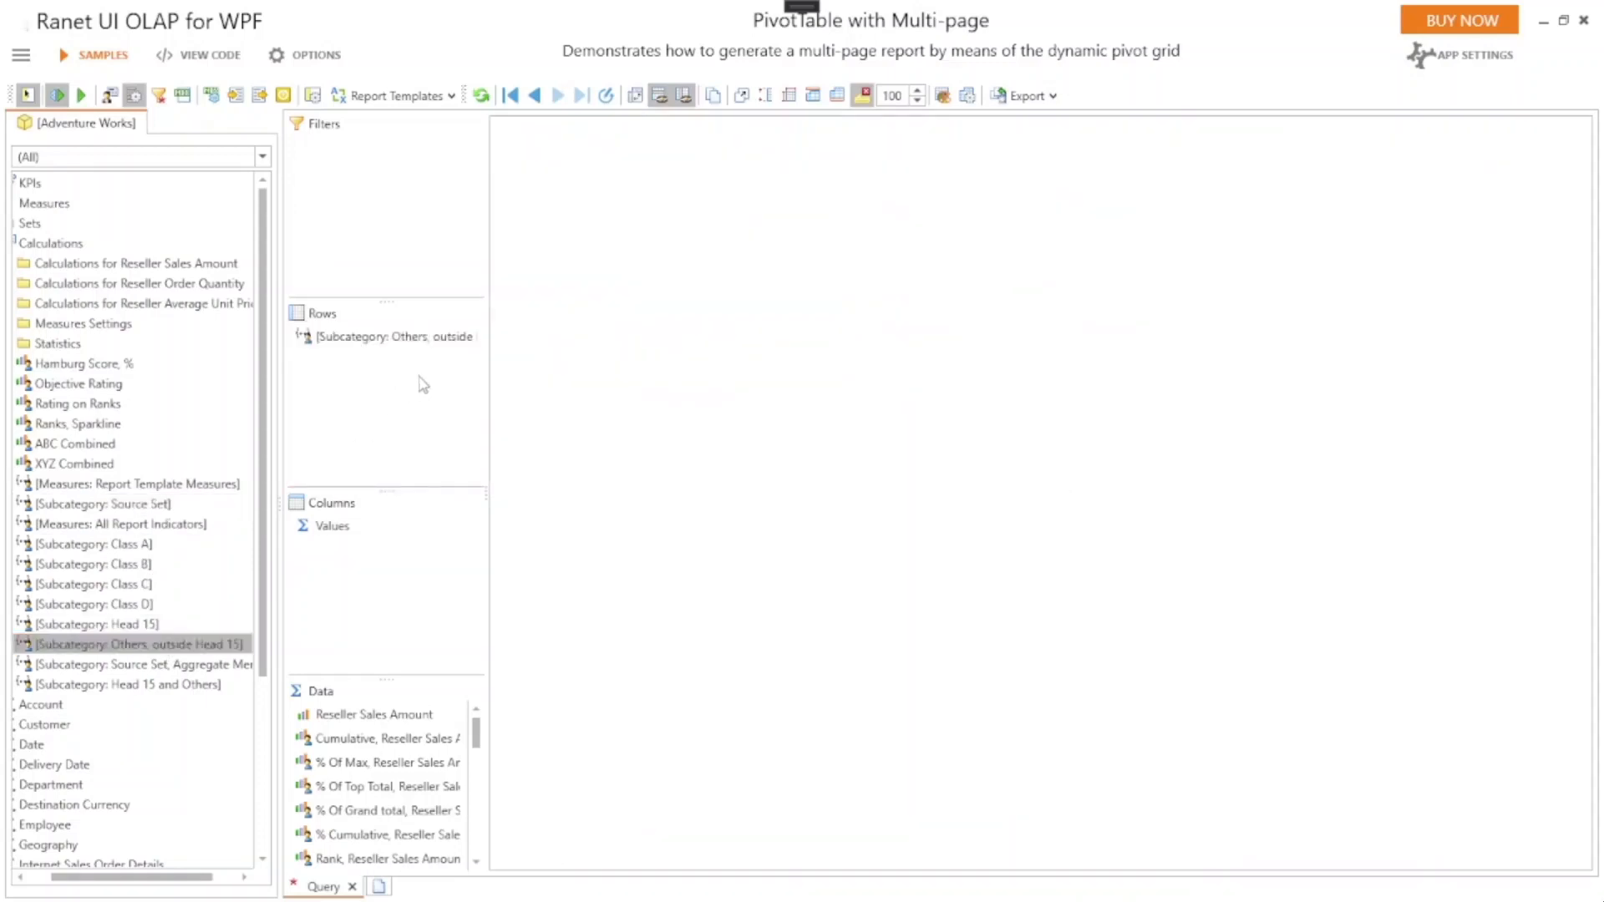
pyautogui.click(468, 339)
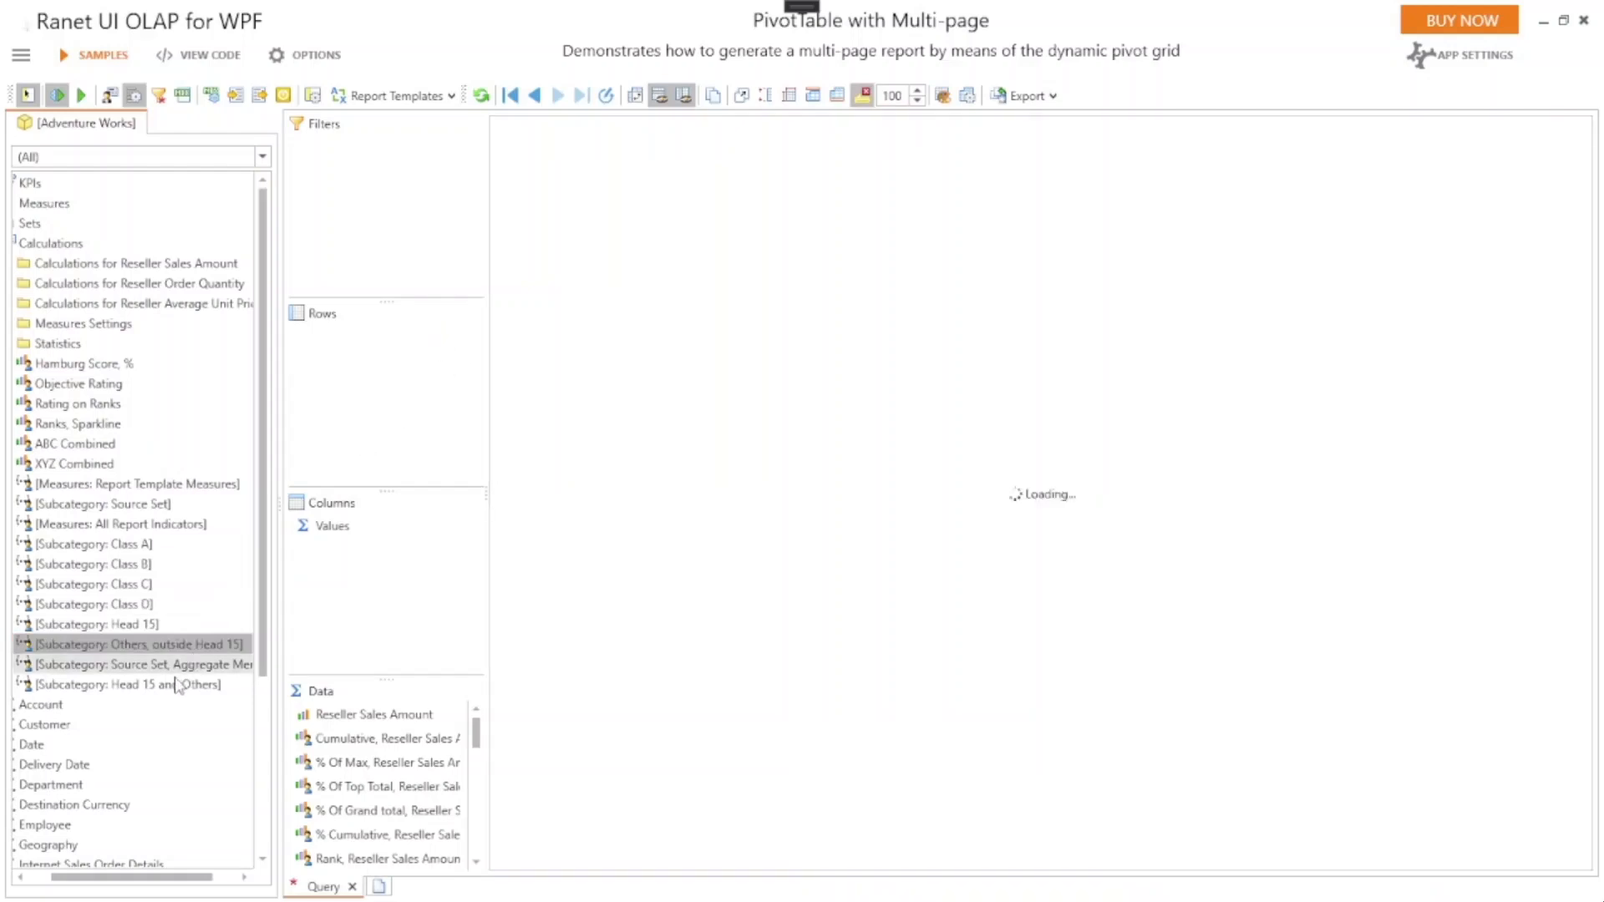
pyautogui.moveTo(178, 668); pyautogui.dragTo(376, 417)
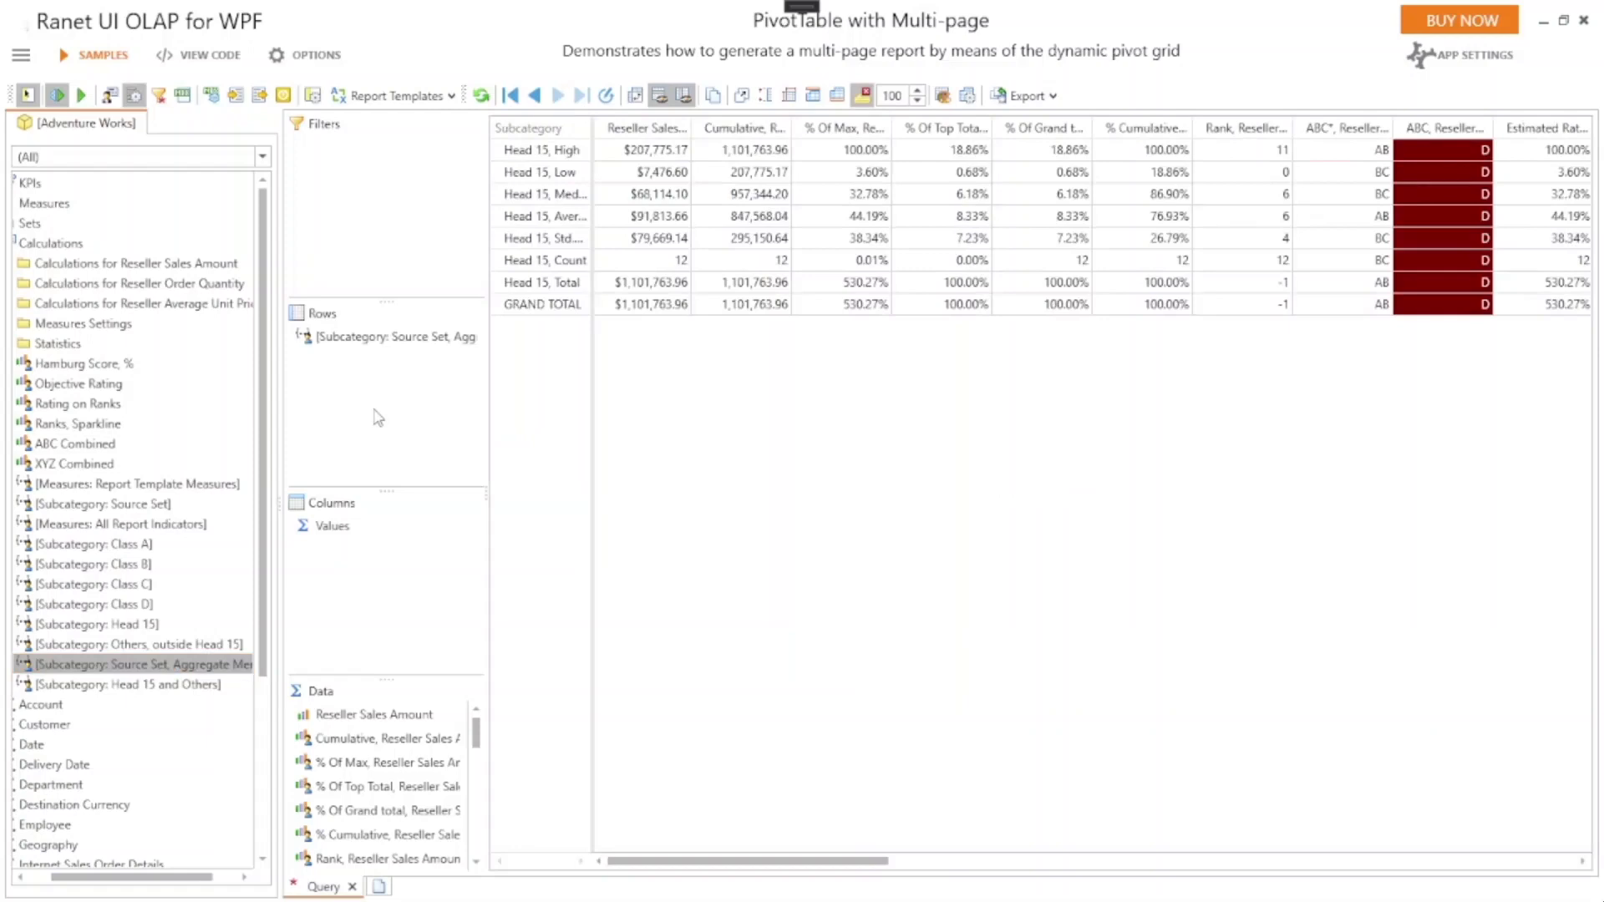
pyautogui.moveTo(594, 417); pyautogui.dragTo(648, 408)
# Step: Expand the Statistics folder in the cube tree and clear the row set and the Values from the pivot layout
pyautogui.click(65, 344)
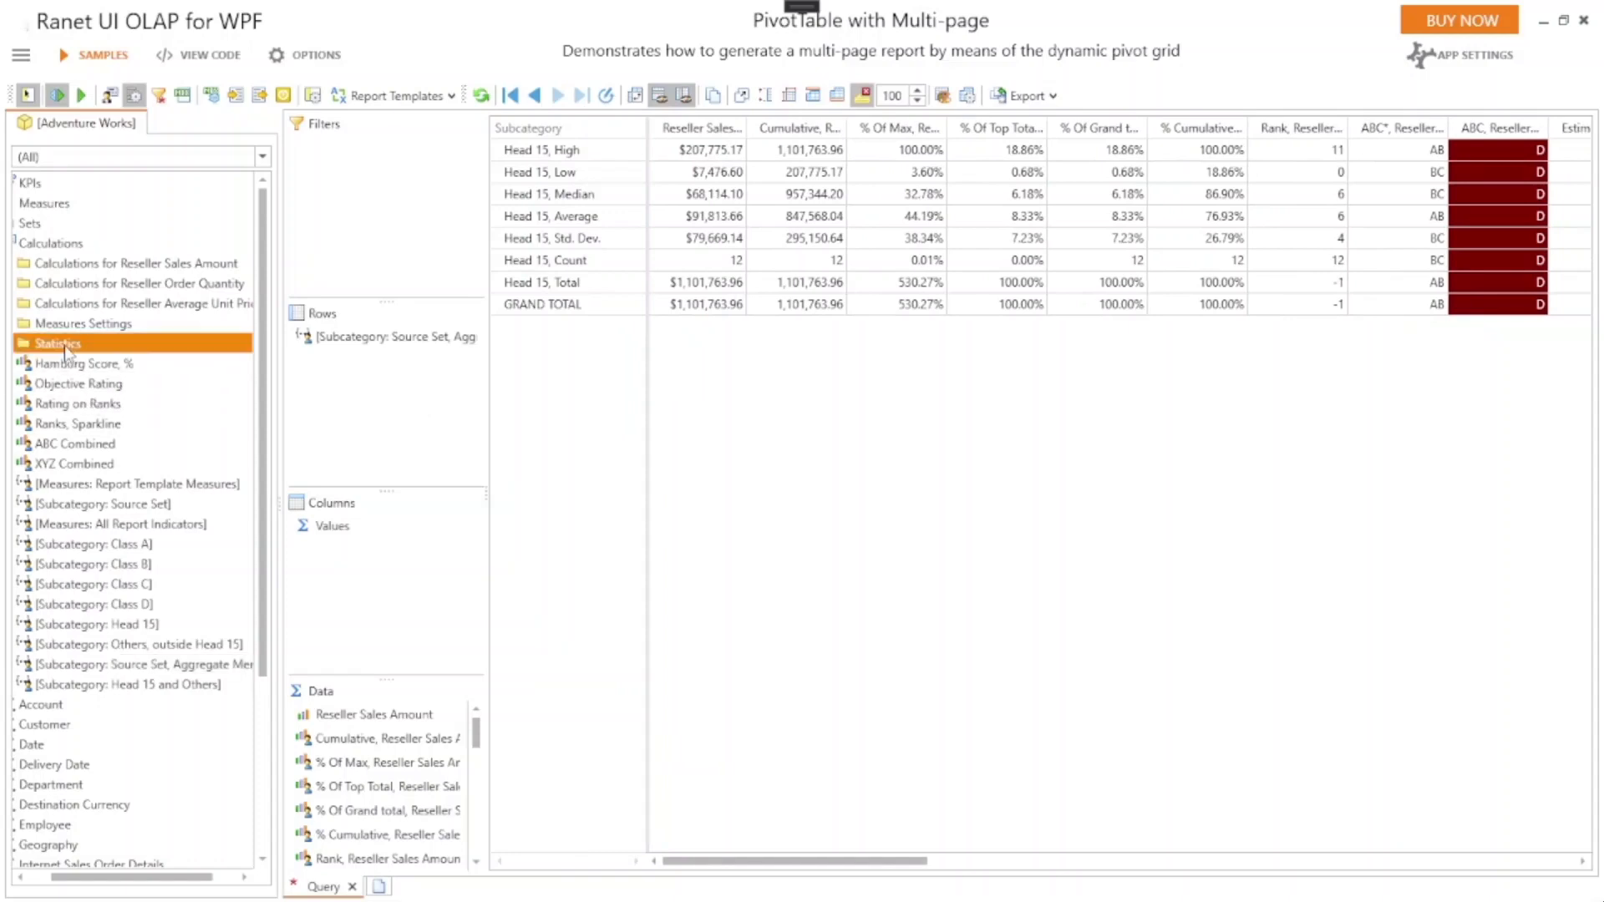
pyautogui.doubleClick(65, 345)
pyautogui.click(468, 337)
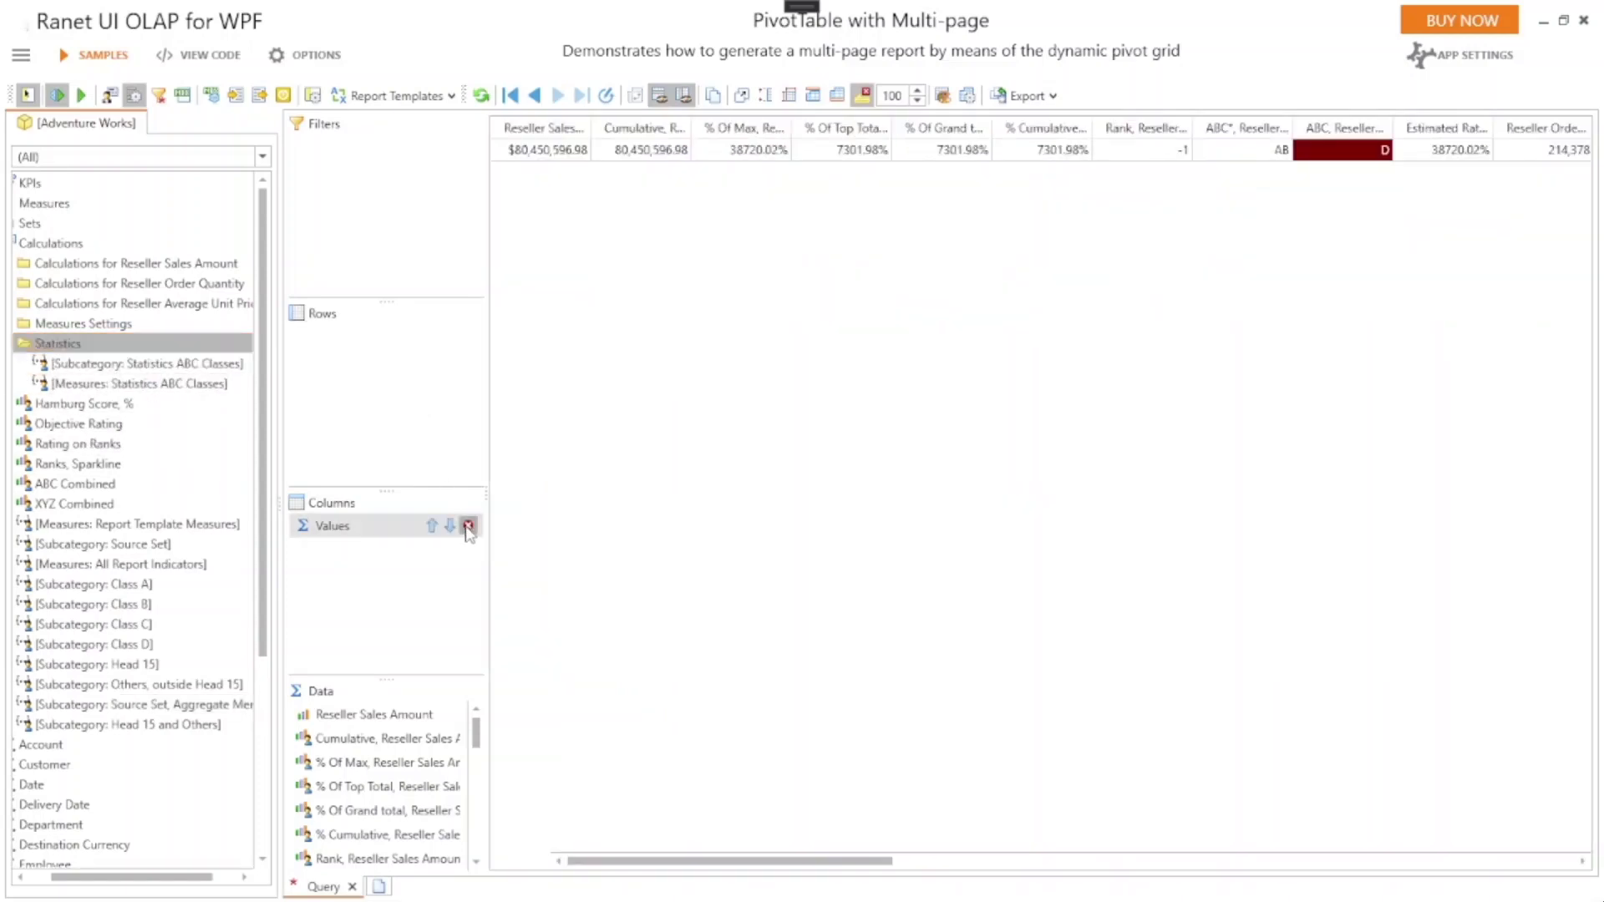
pyautogui.click(468, 526)
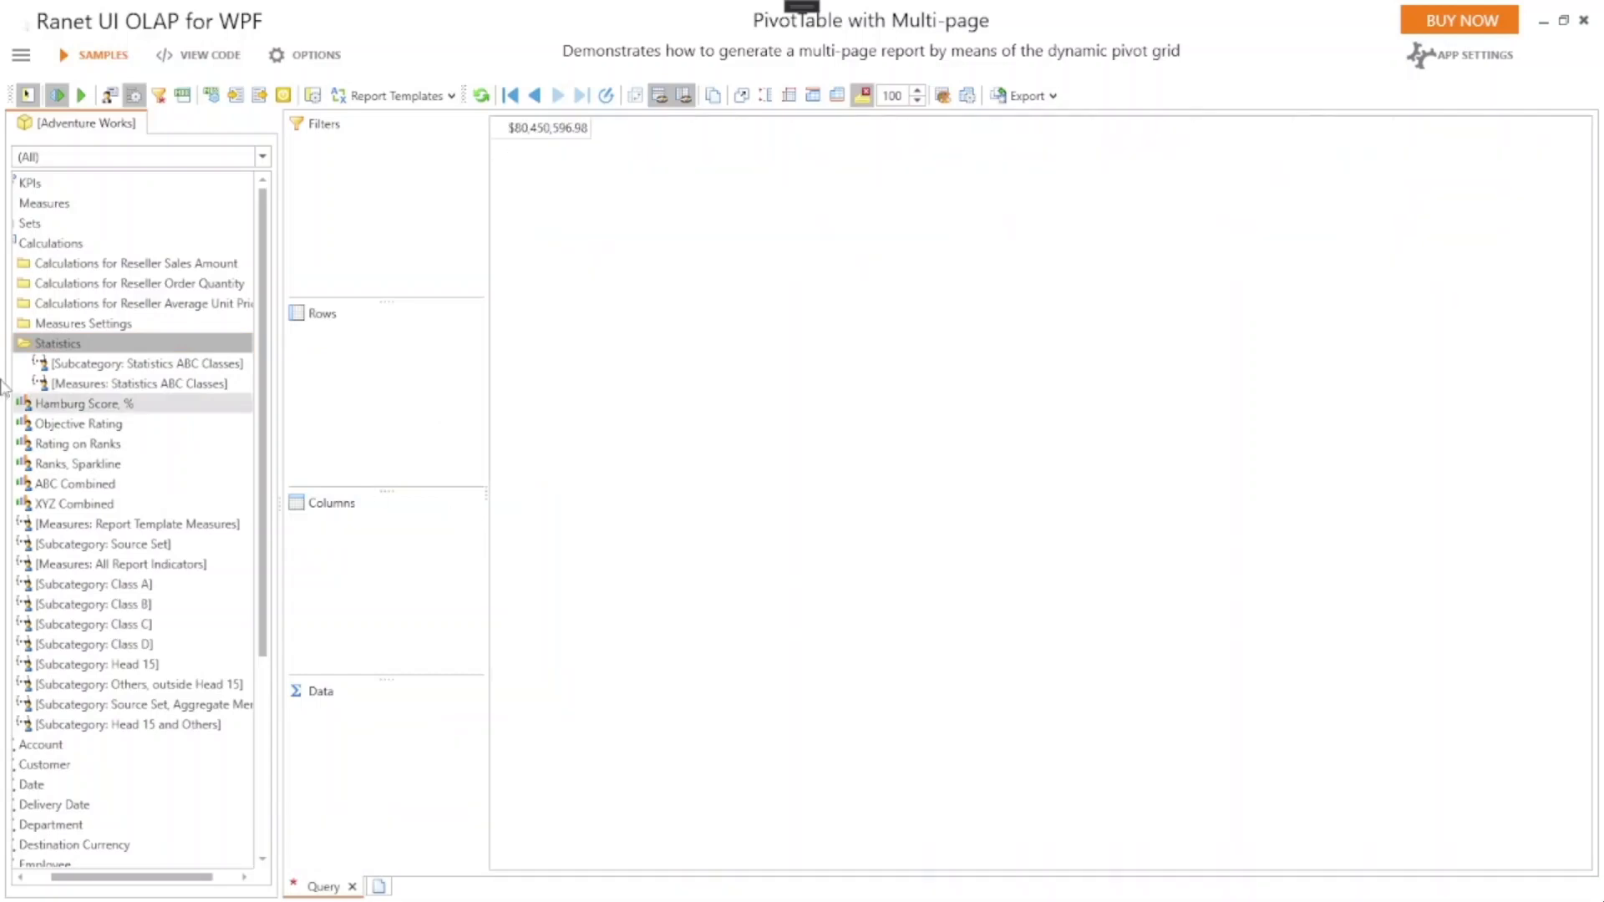
# Step: Place Subcategory: Statistics ABC Classes on the rows and Measures: Statistics ABC Classes on the columns, and check the class B and C breakdown
pyautogui.moveTo(167, 364); pyautogui.dragTo(367, 388)
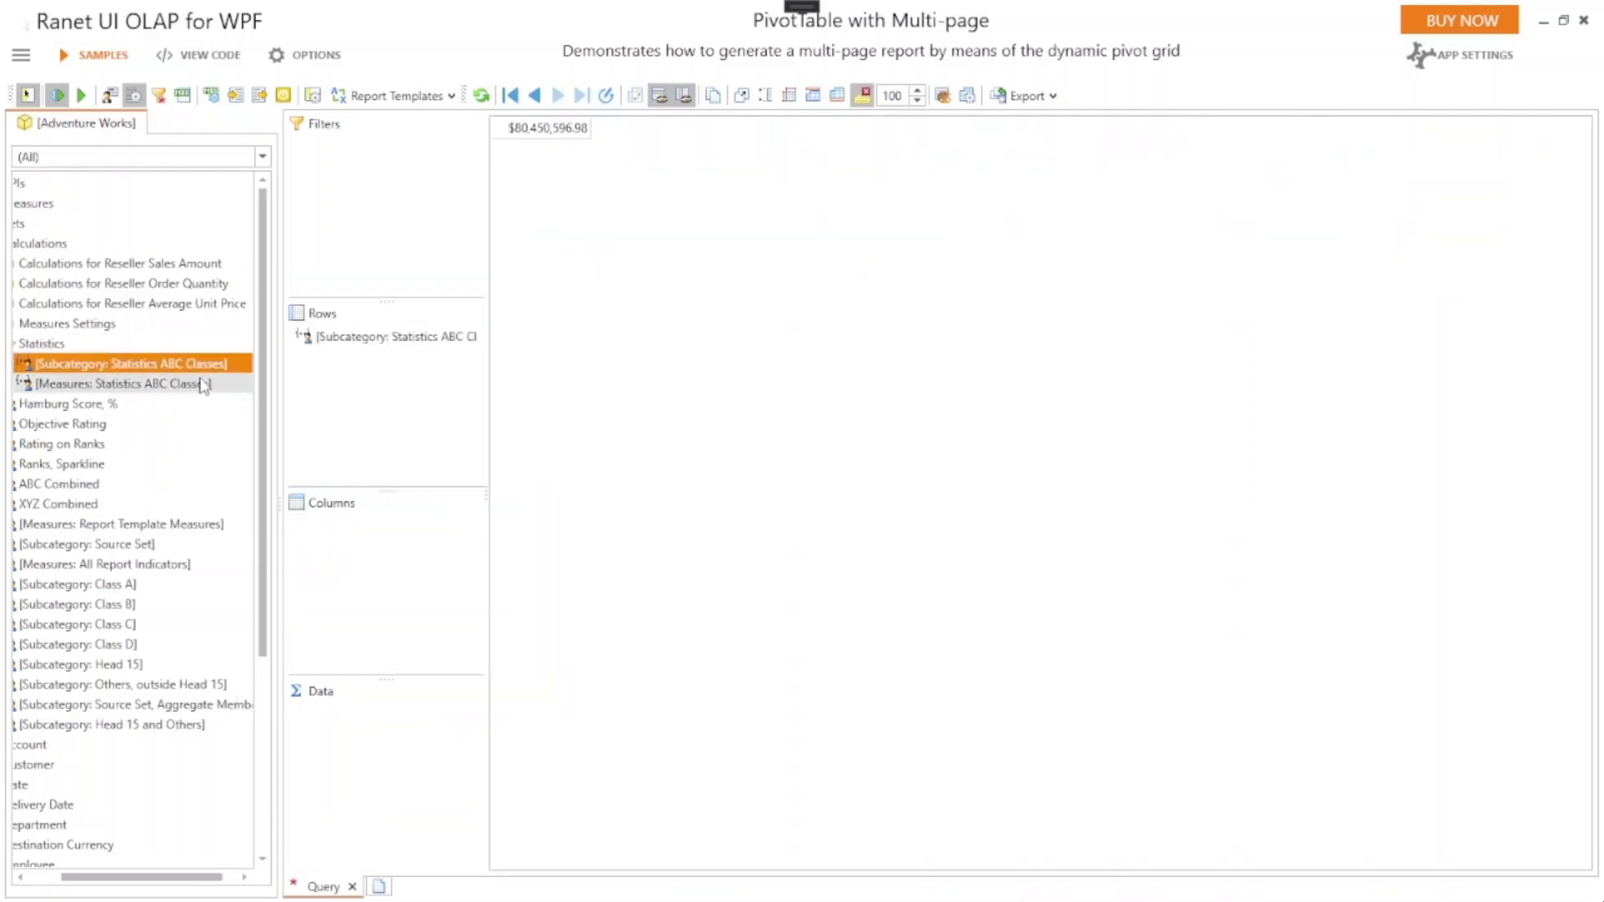
pyautogui.moveTo(203, 386); pyautogui.dragTo(385, 575)
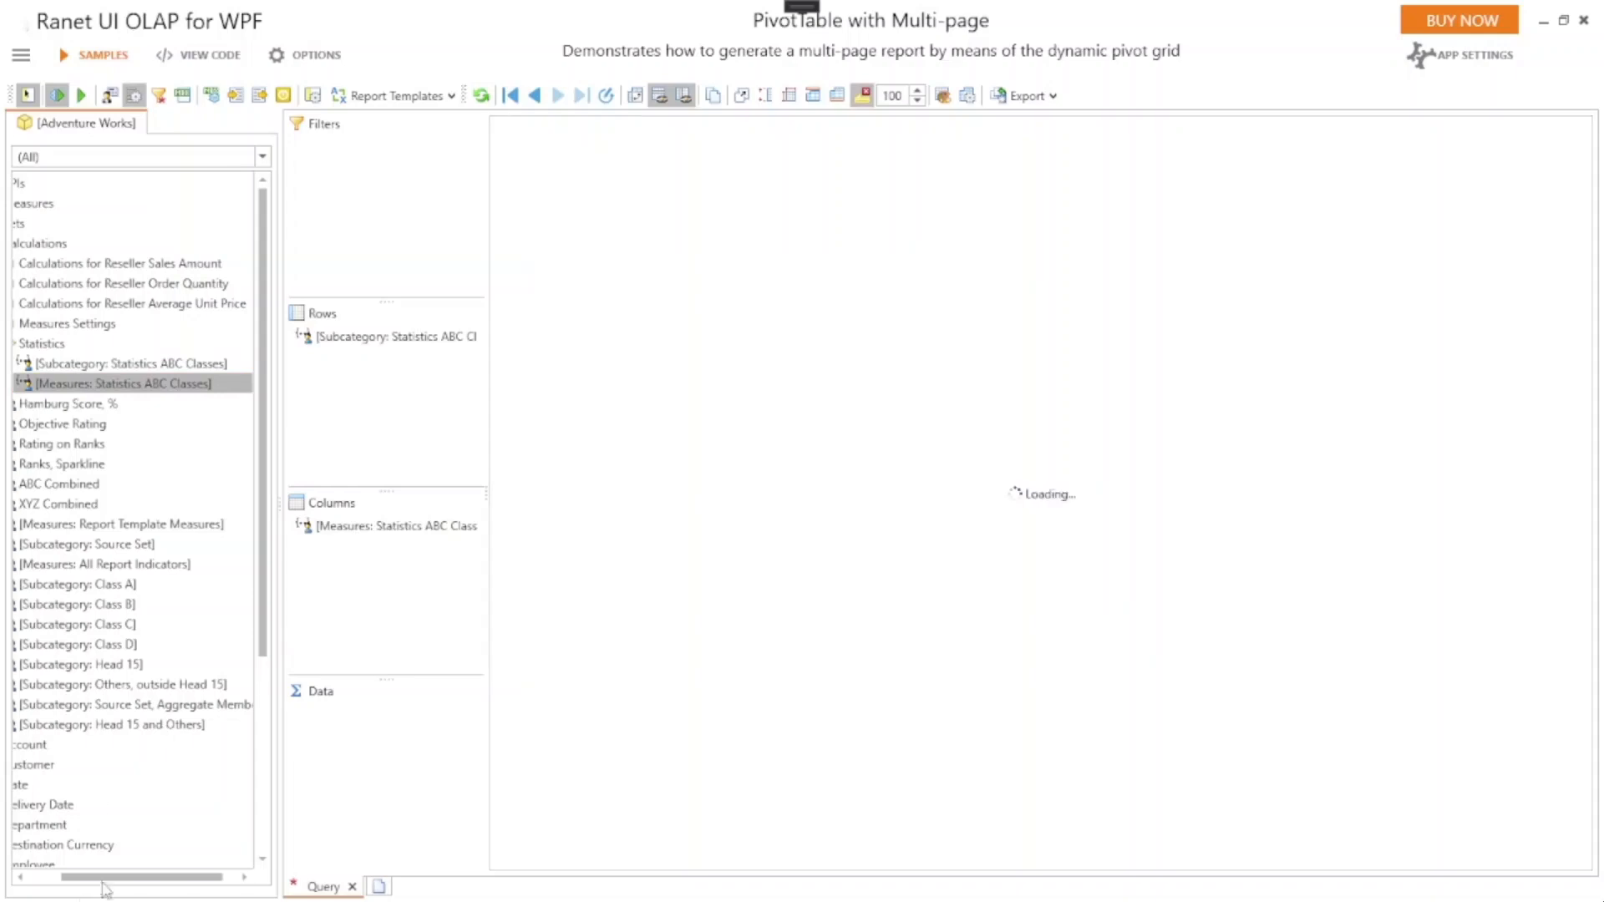
pyautogui.moveTo(102, 877); pyautogui.dragTo(71, 877)
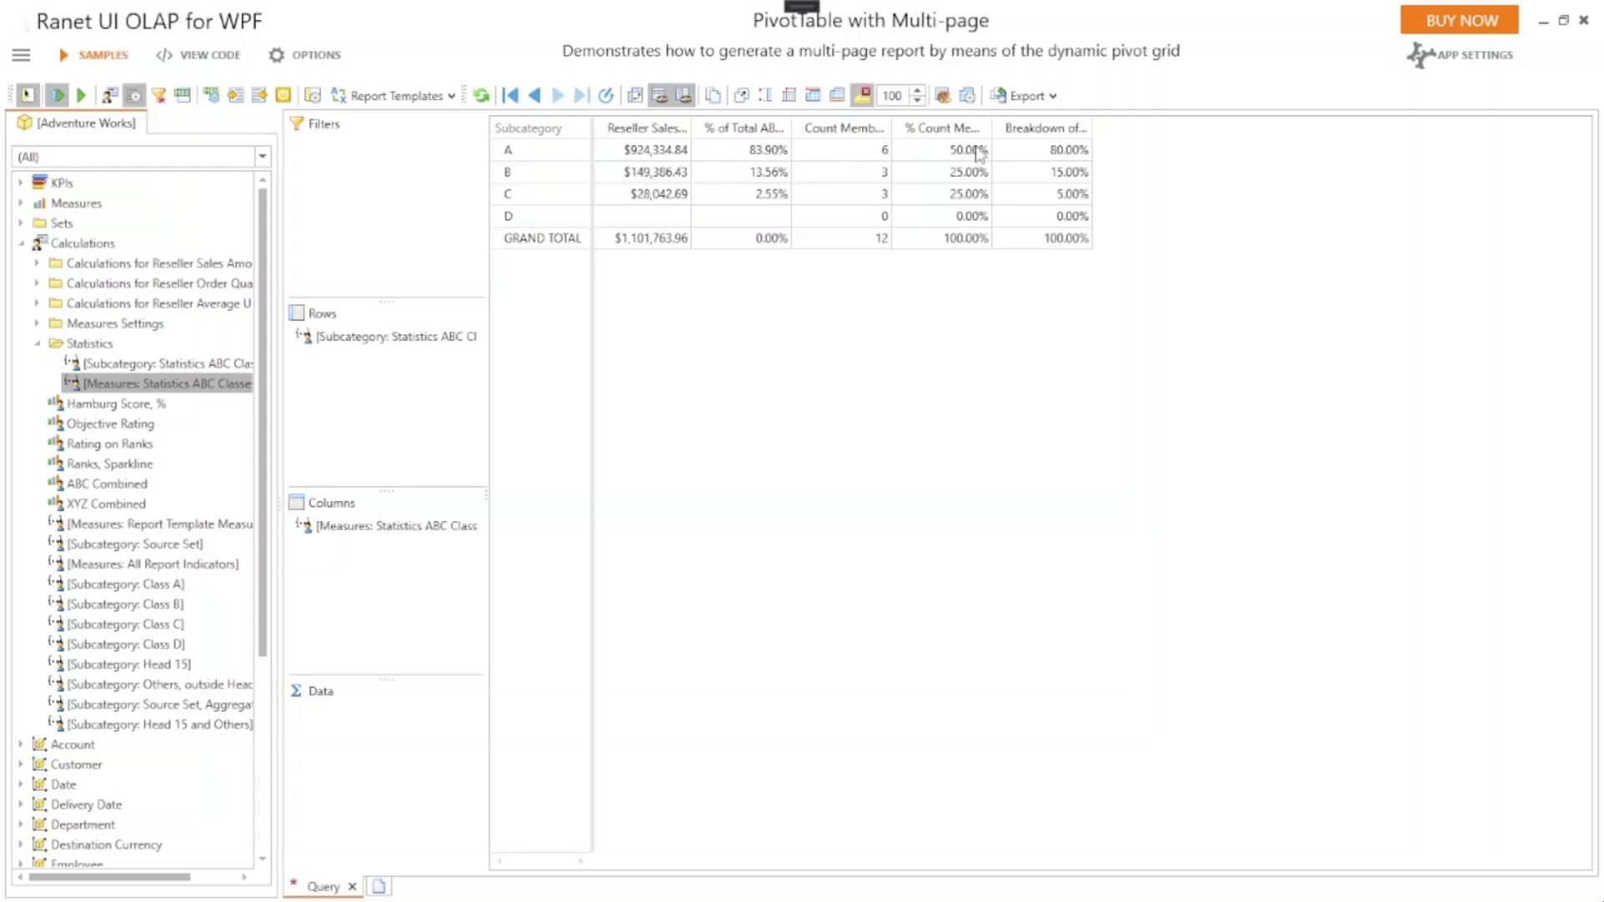
pyautogui.moveTo(1035, 172); pyautogui.dragTo(1040, 204)
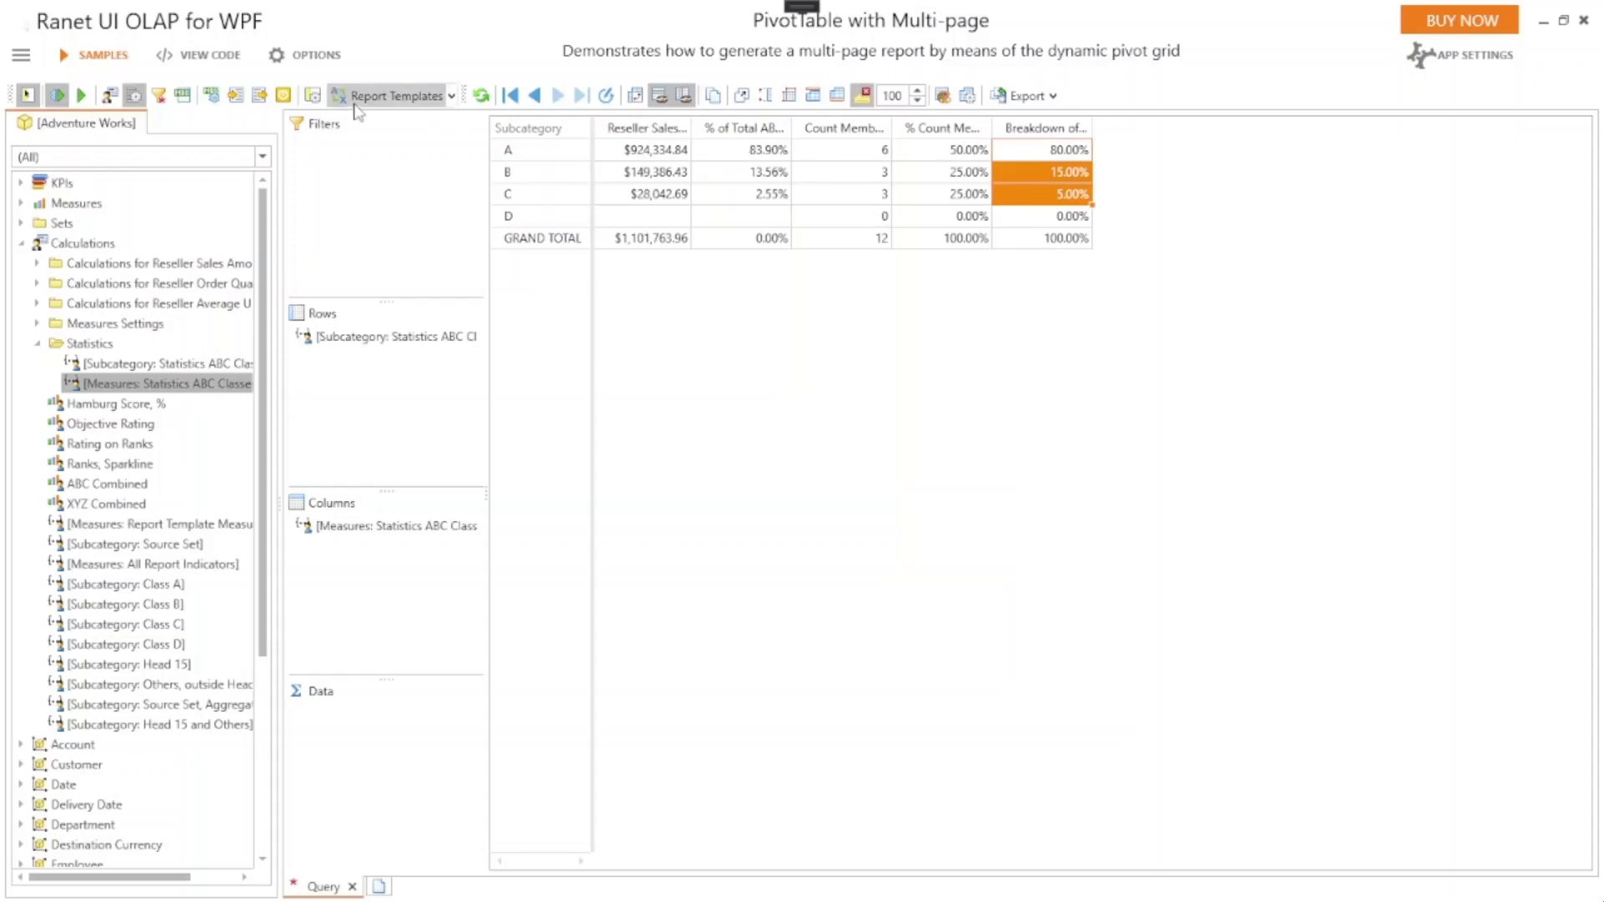
# Step: Open the ABC-XYZ Analysis report template and load the saved abc-xyz_test settings from the Public folder
pyautogui.click(451, 97)
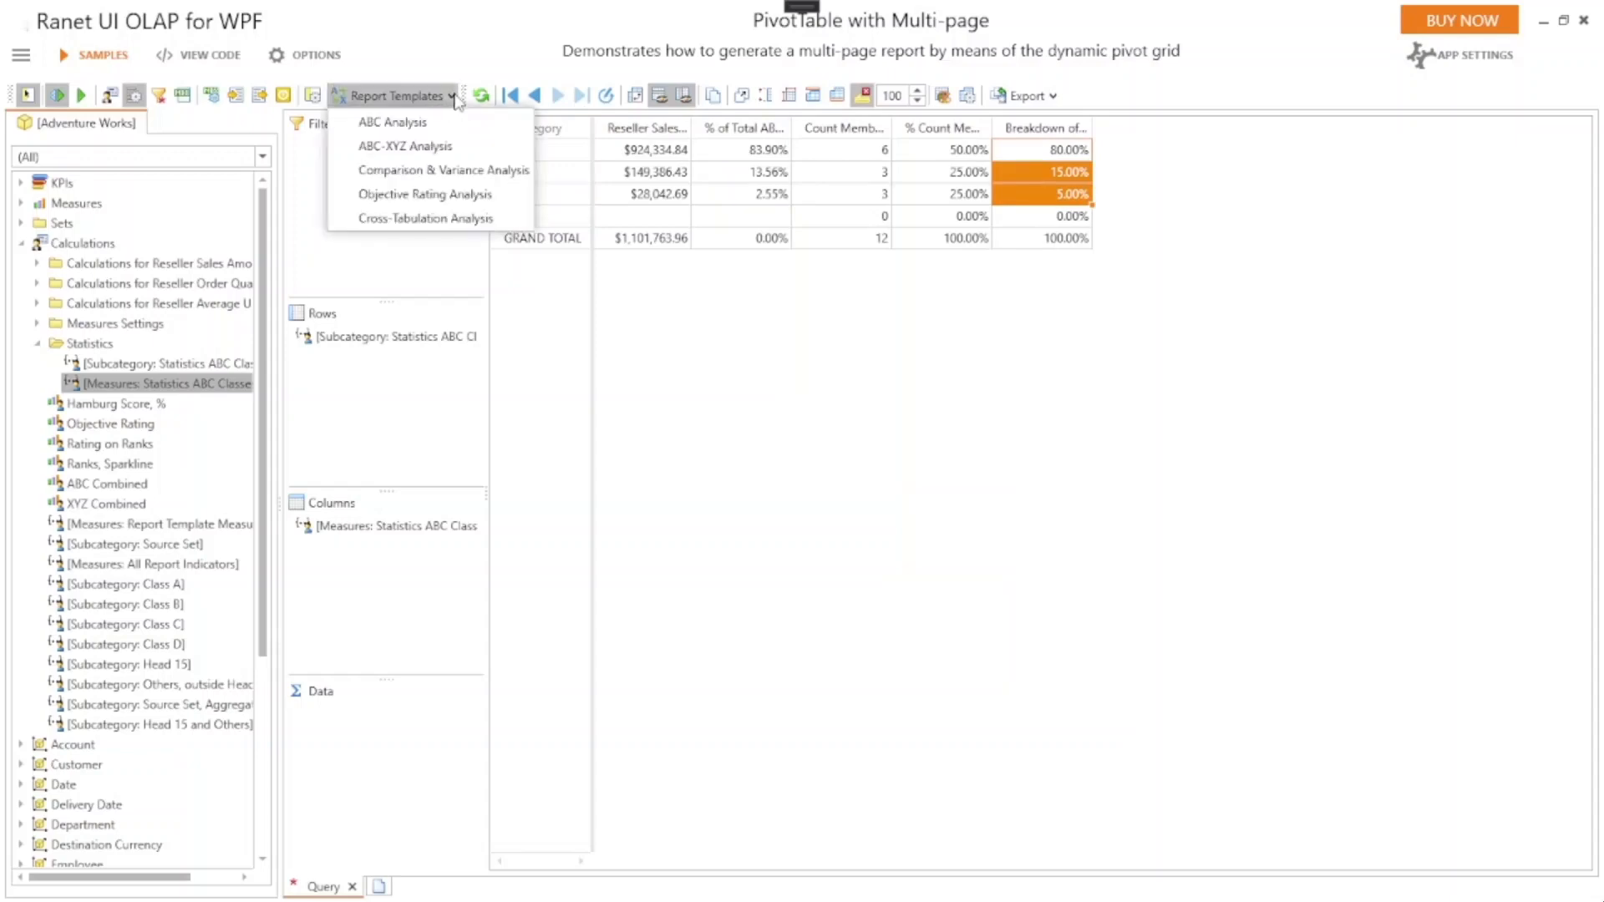
pyautogui.click(421, 147)
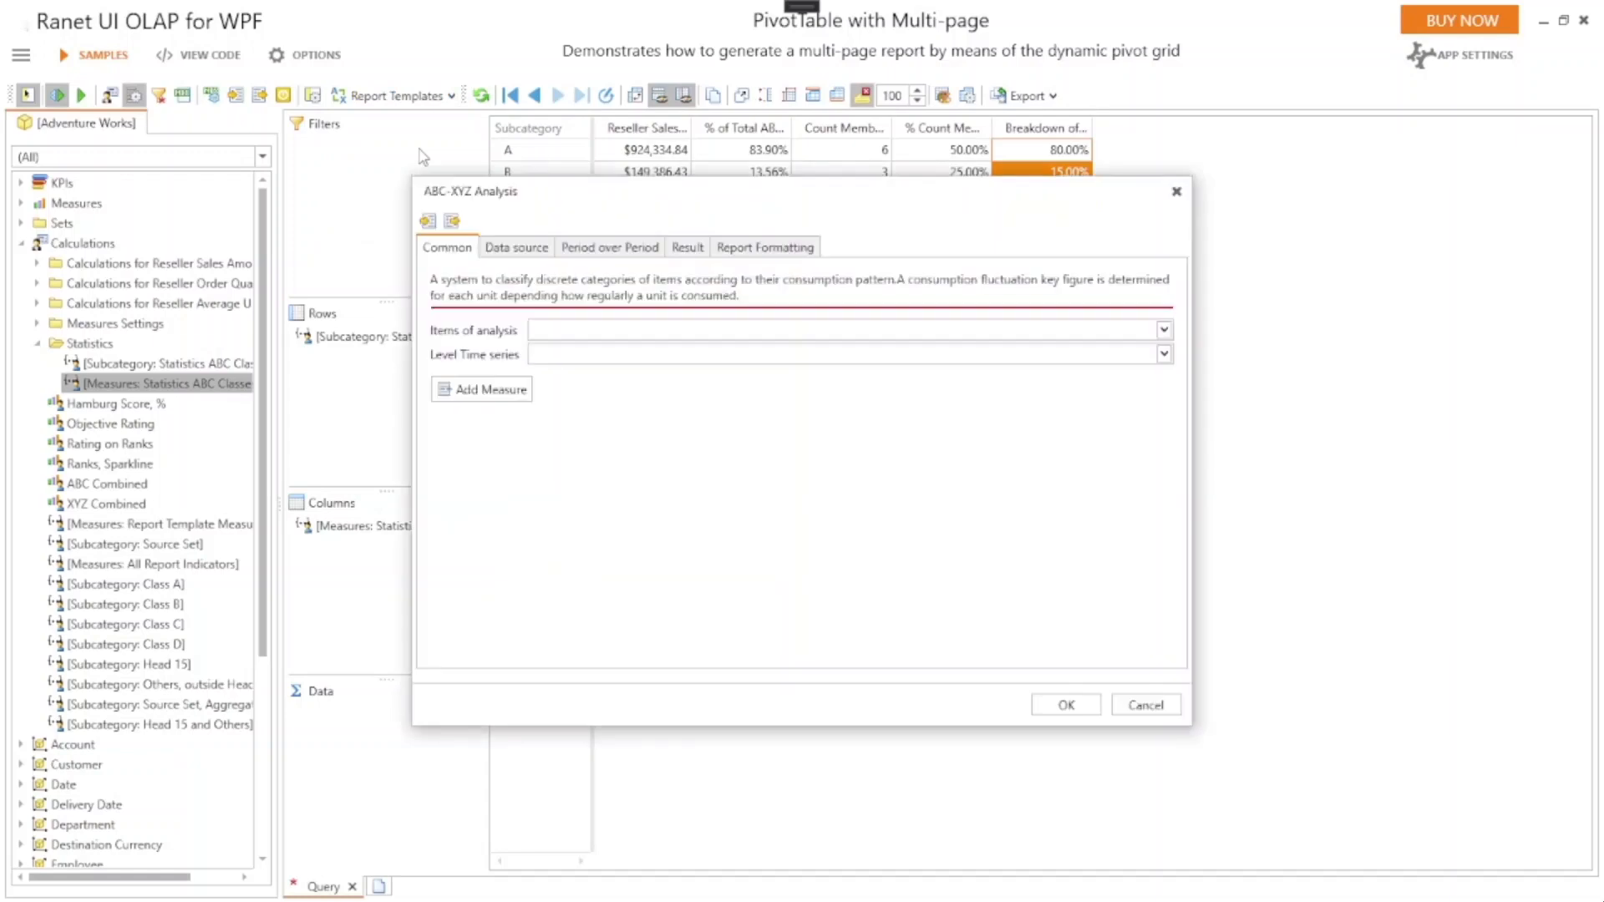
pyautogui.click(428, 224)
pyautogui.click(415, 322)
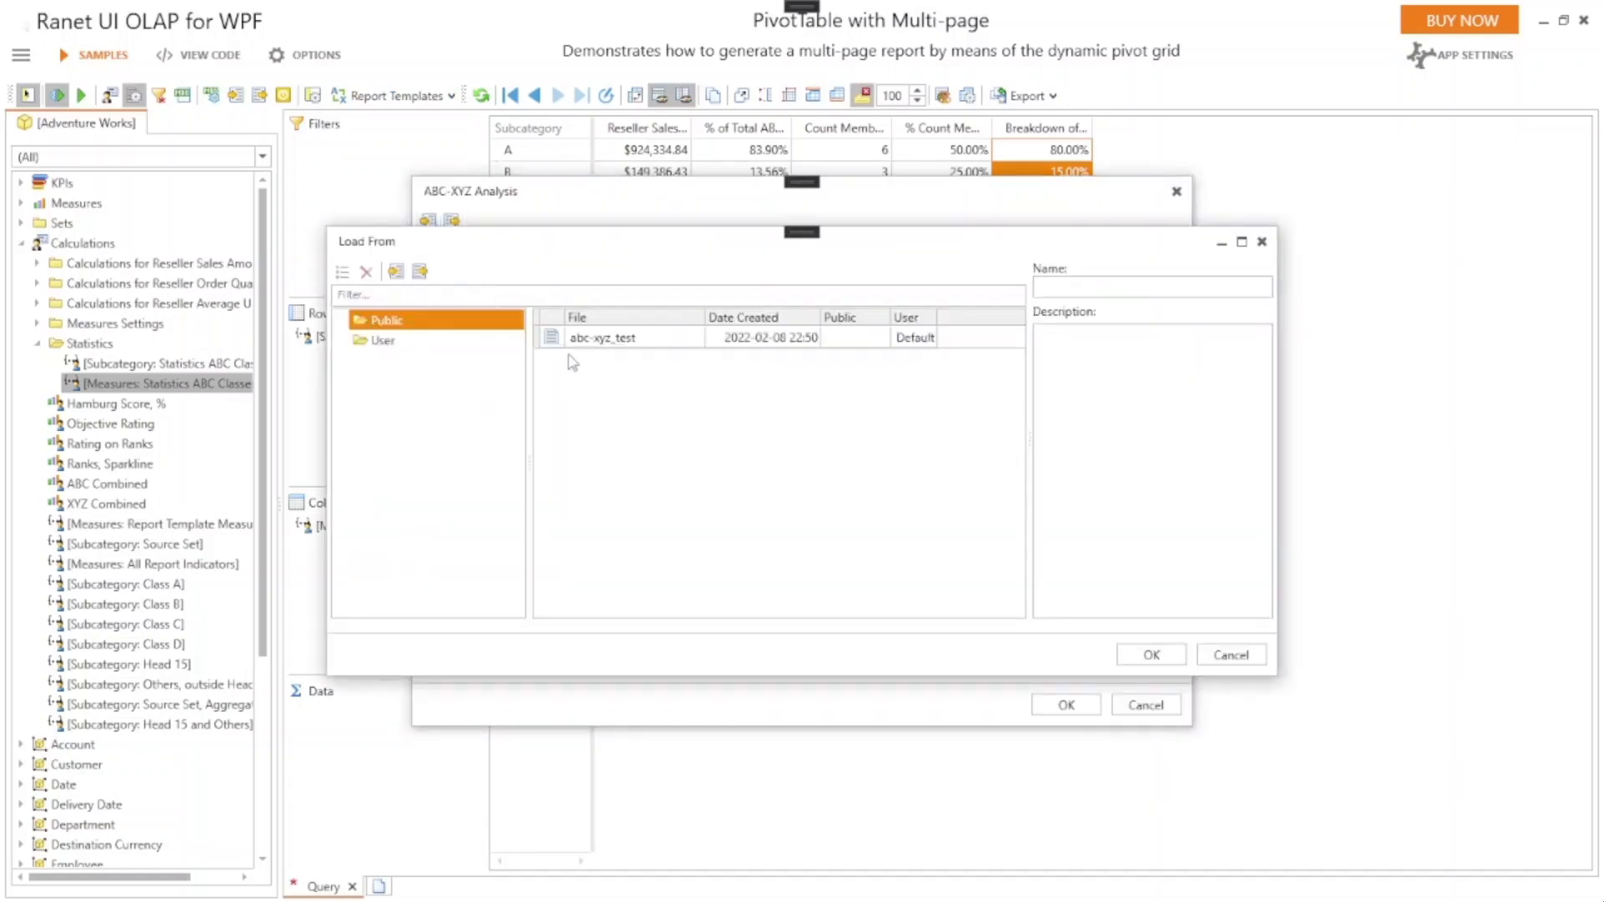
pyautogui.click(581, 340)
pyautogui.click(1175, 653)
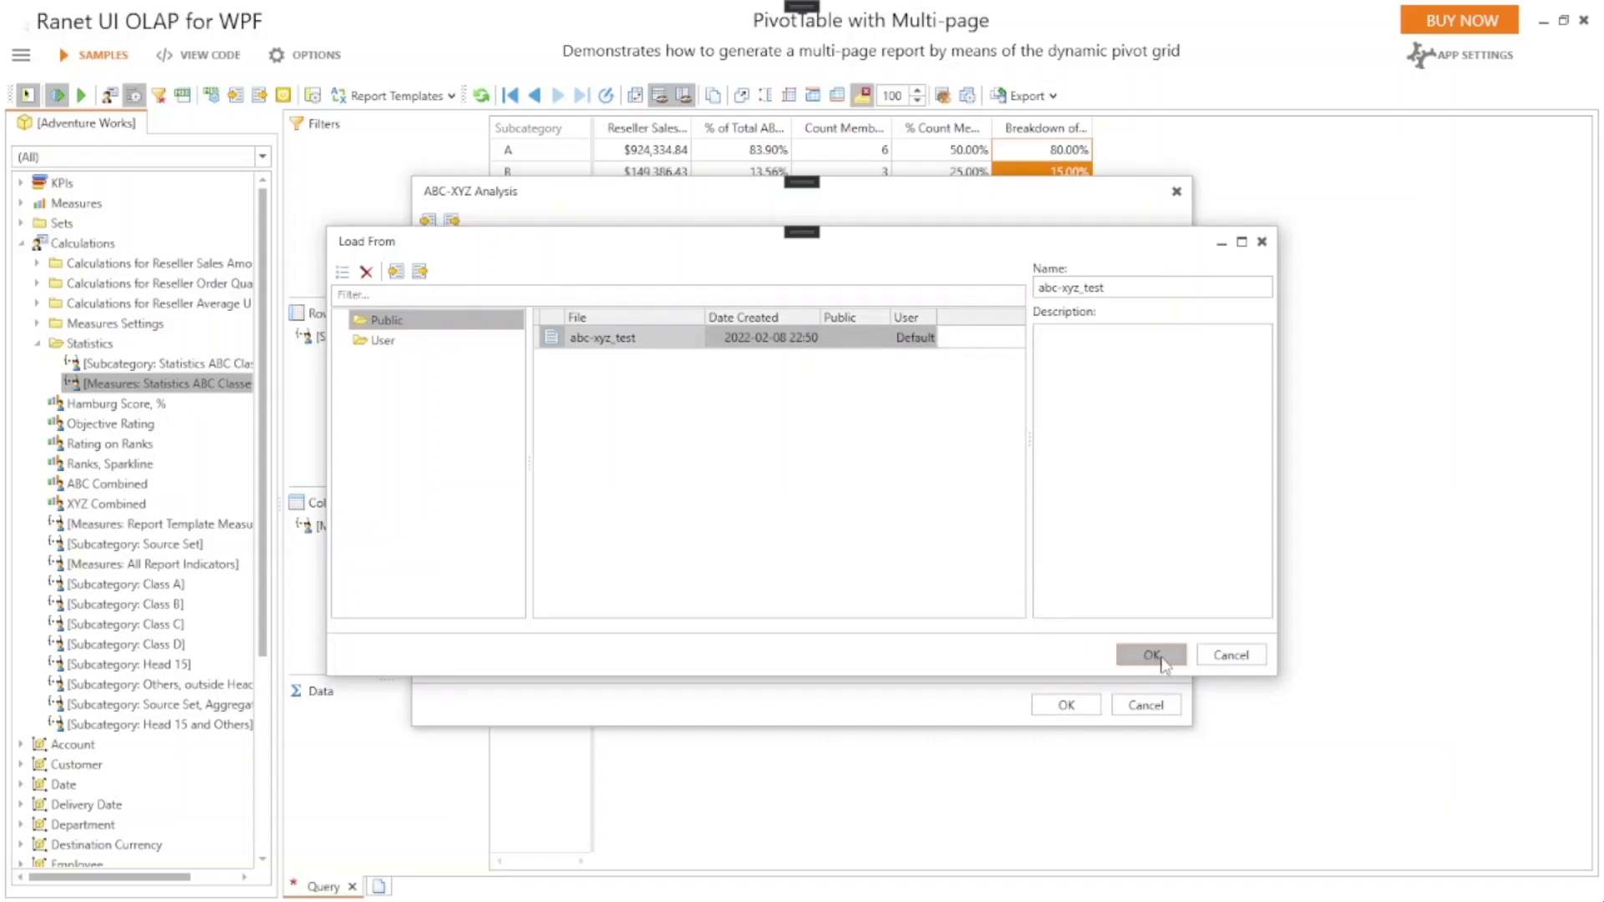
pyautogui.click(1154, 658)
# Step: Review the ABC-XYZ template's common, data source, period over period, result and report formatting settings, and return to the common parameters
pyautogui.moveTo(676, 368)
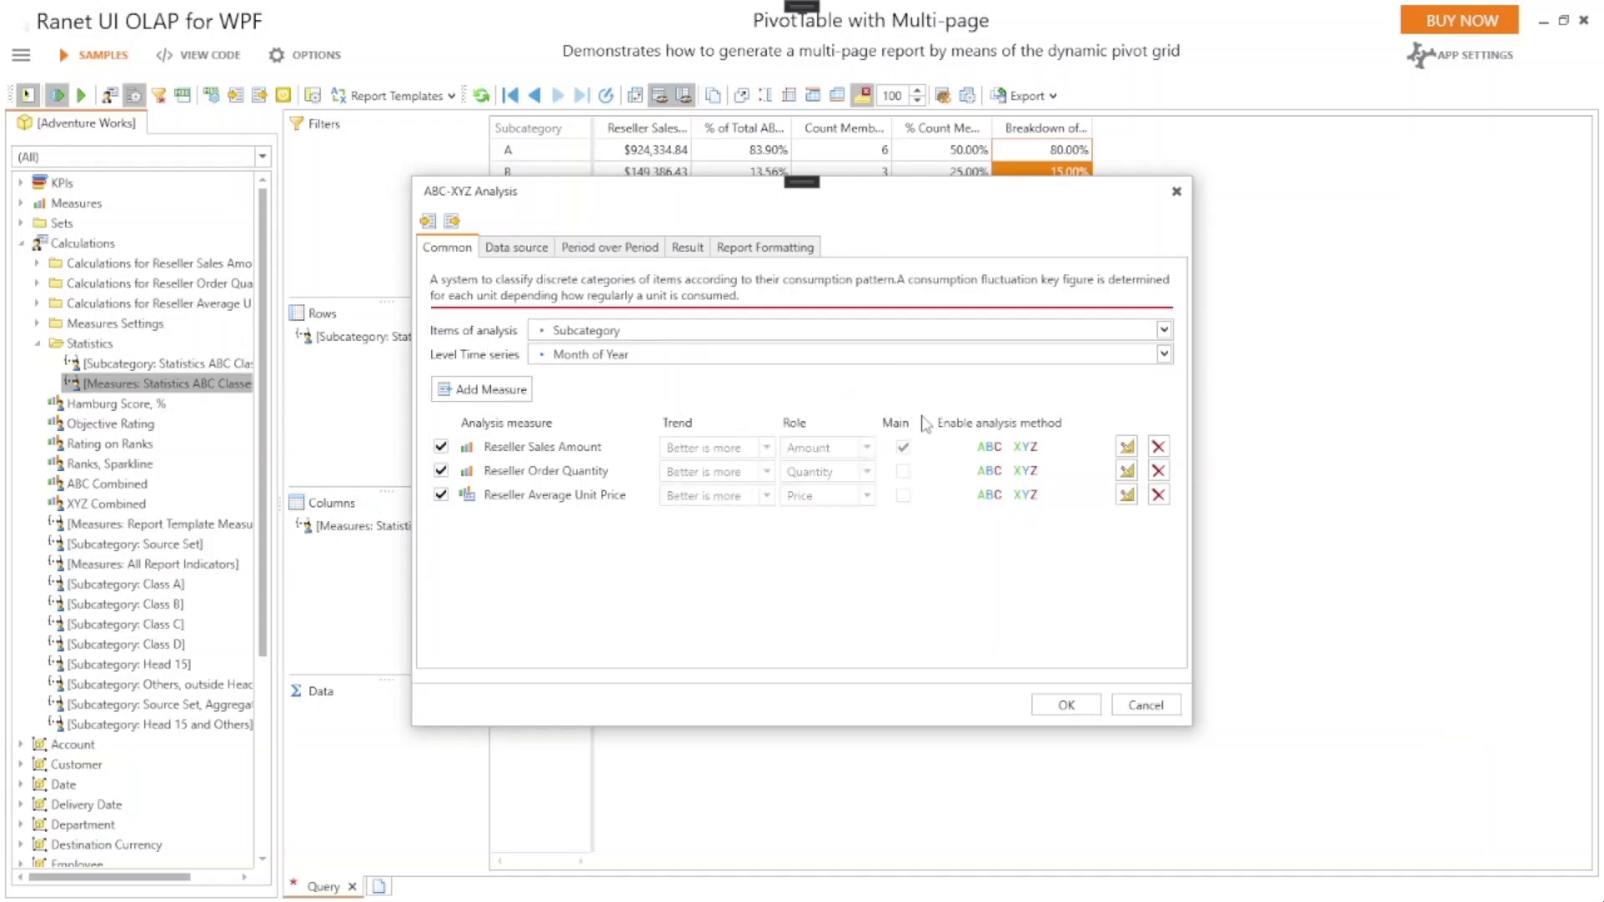
pyautogui.click(510, 249)
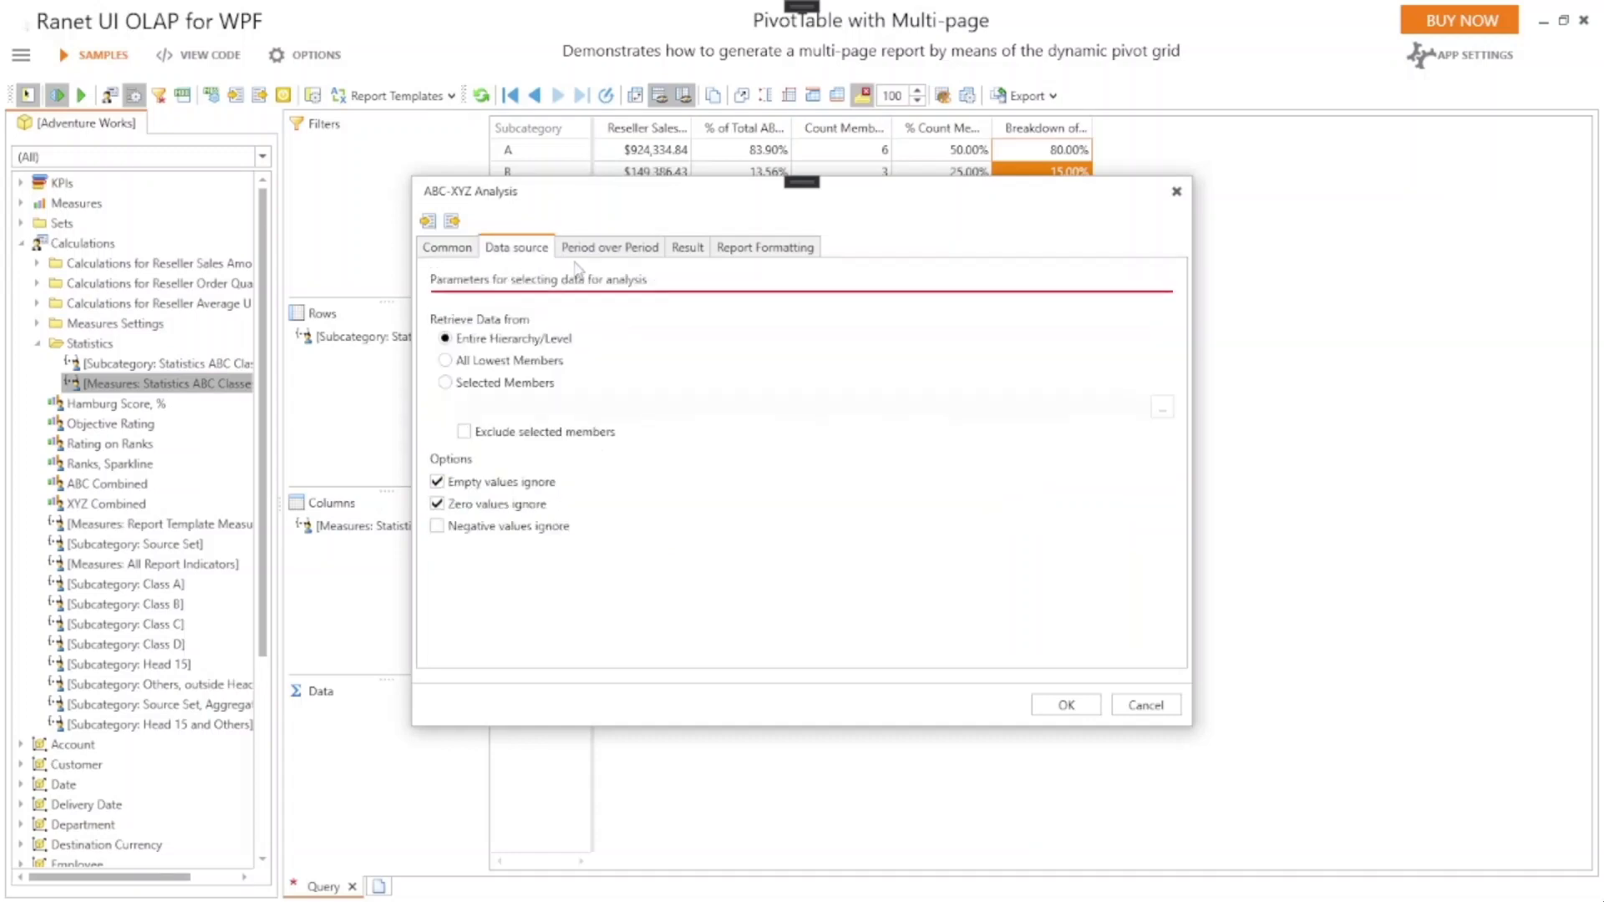
pyautogui.click(594, 251)
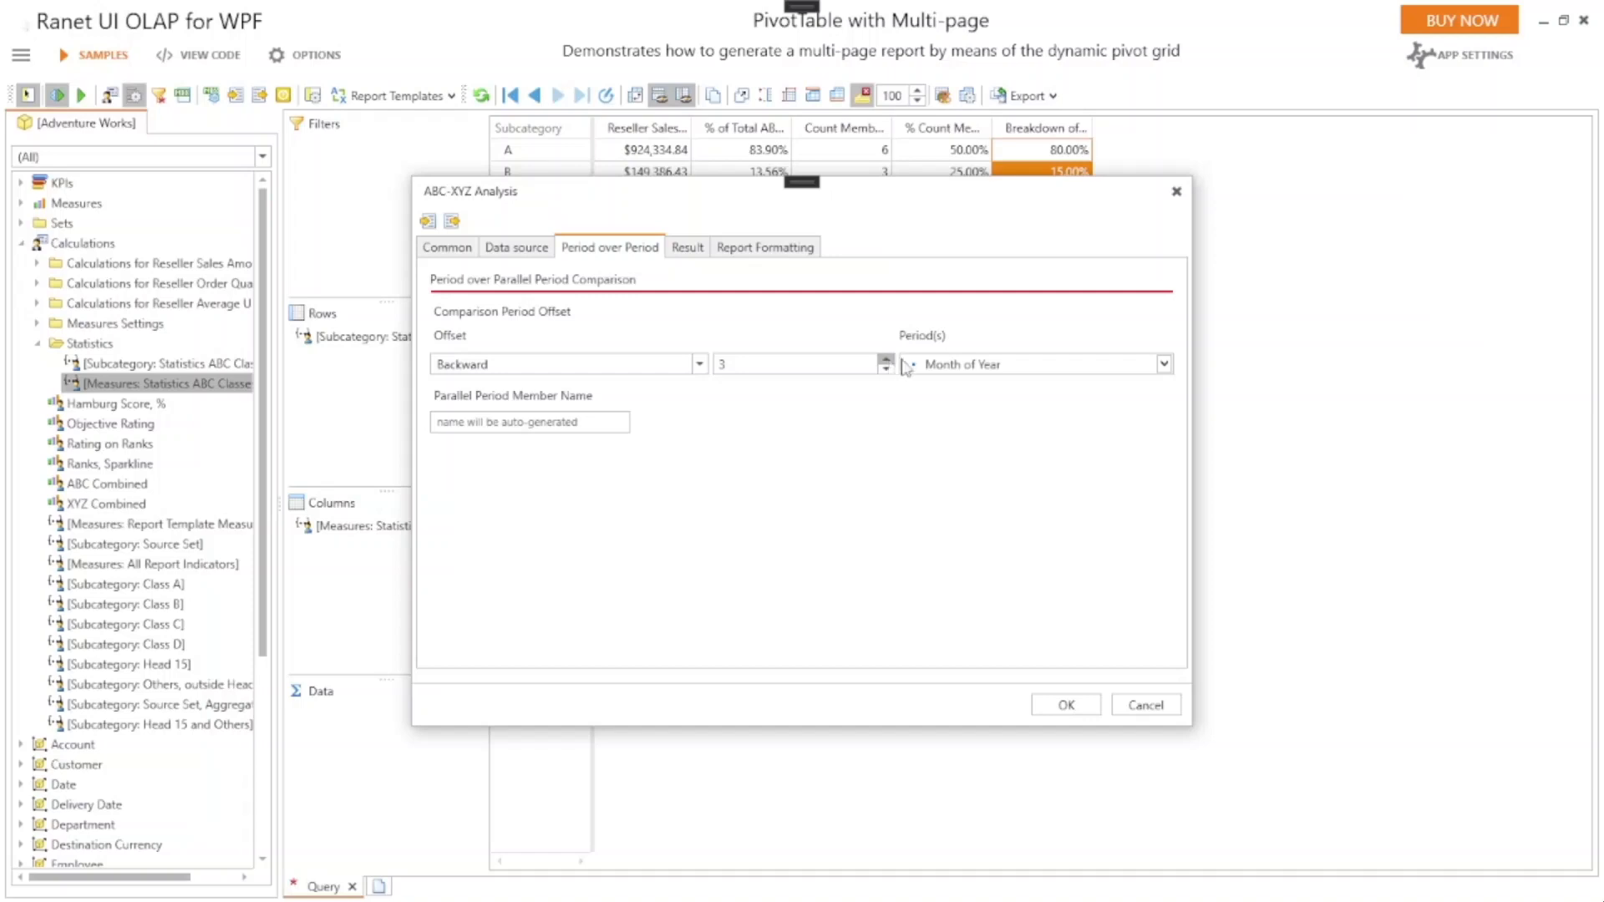
pyautogui.click(689, 249)
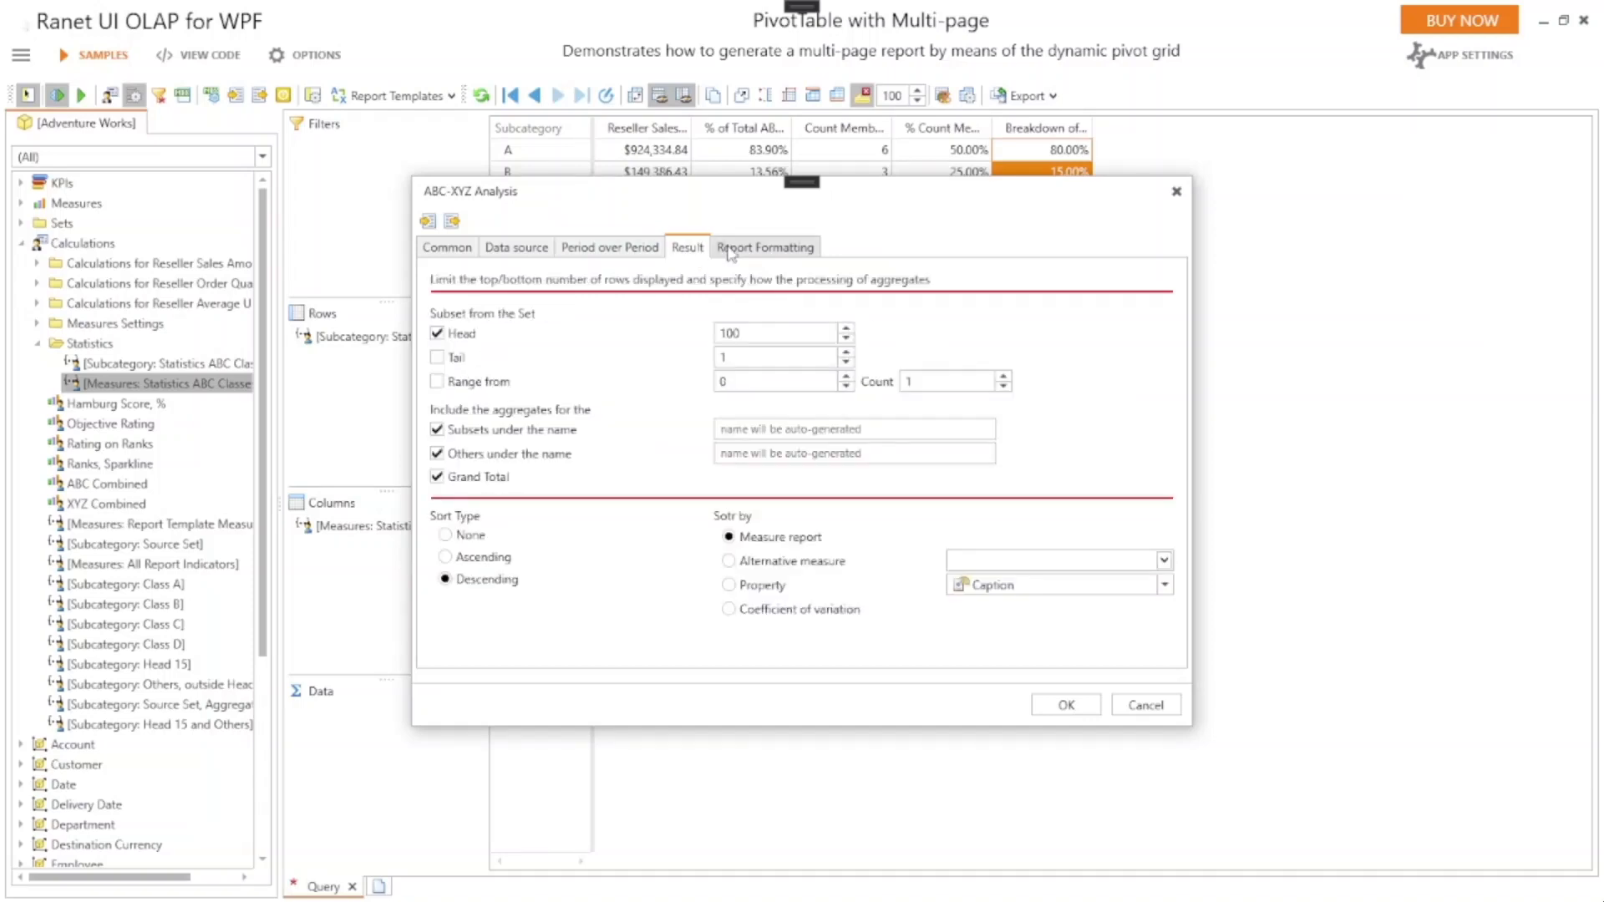
pyautogui.click(734, 250)
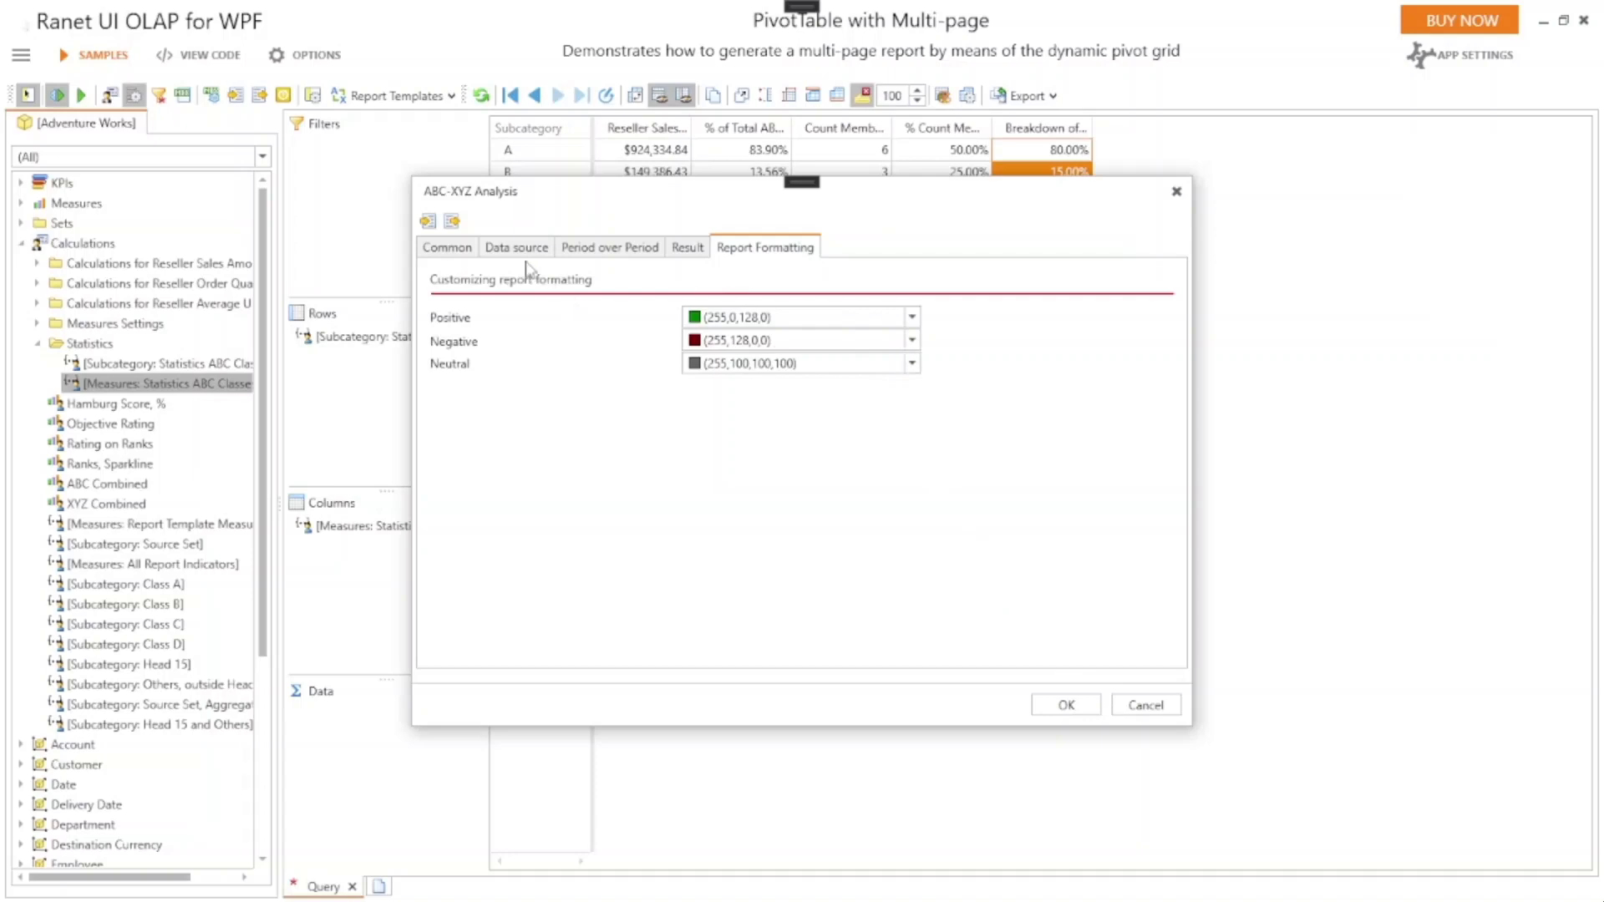
pyautogui.click(447, 249)
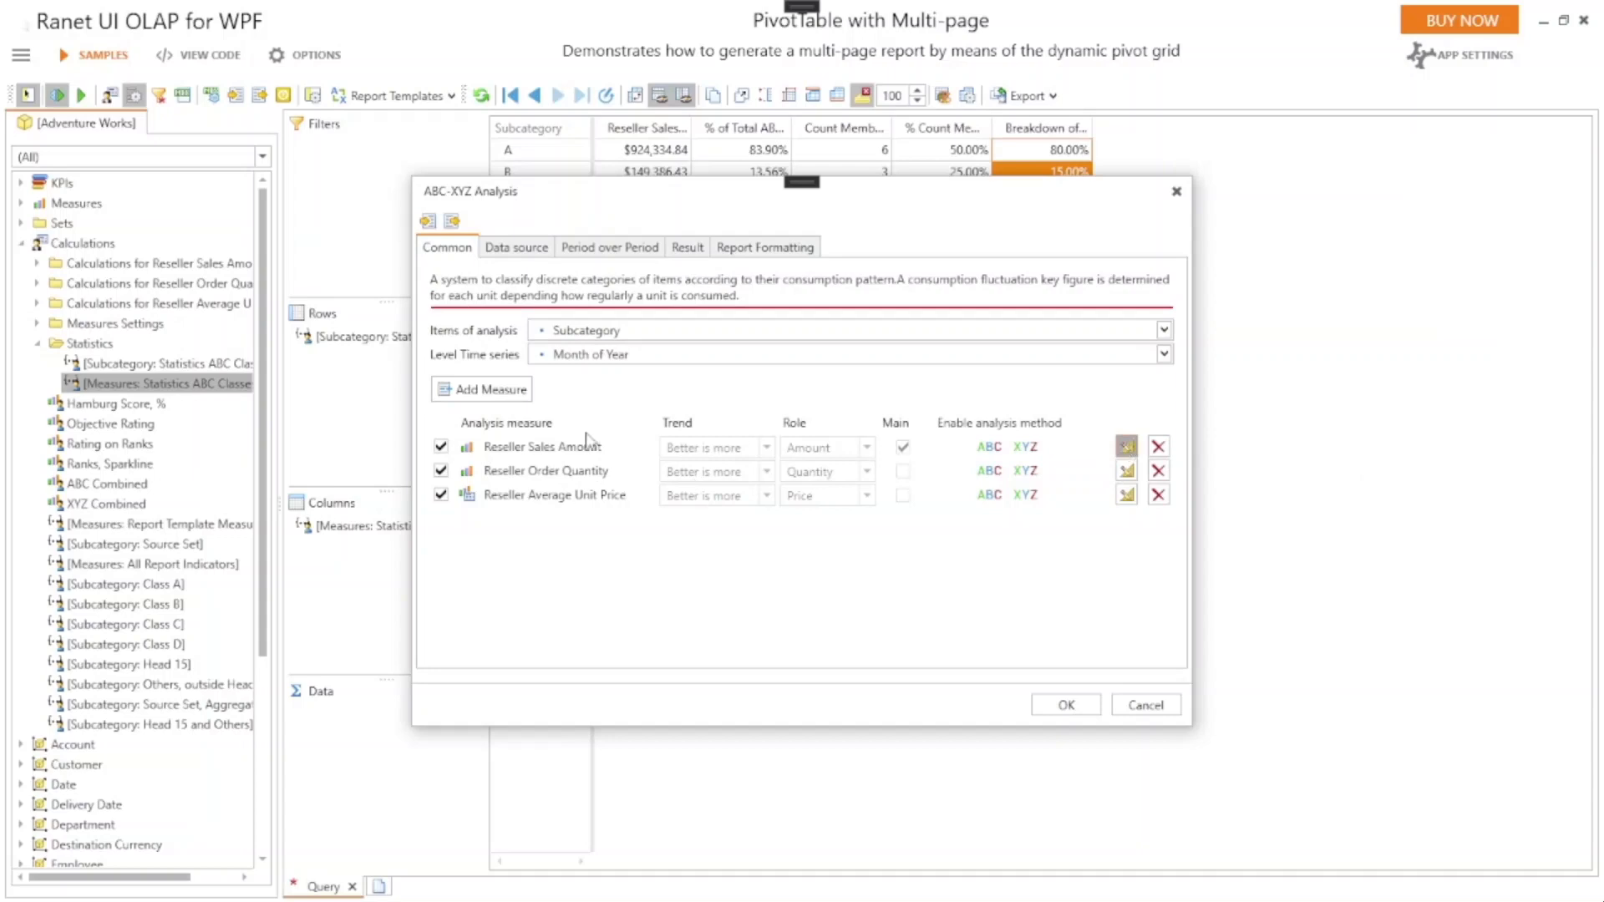
# Step: Review the Rating Analysis Strategy and trend options in the Reseller Sales Amount measure's settings, and cancel the settings editor
pyautogui.doubleClick(587, 446)
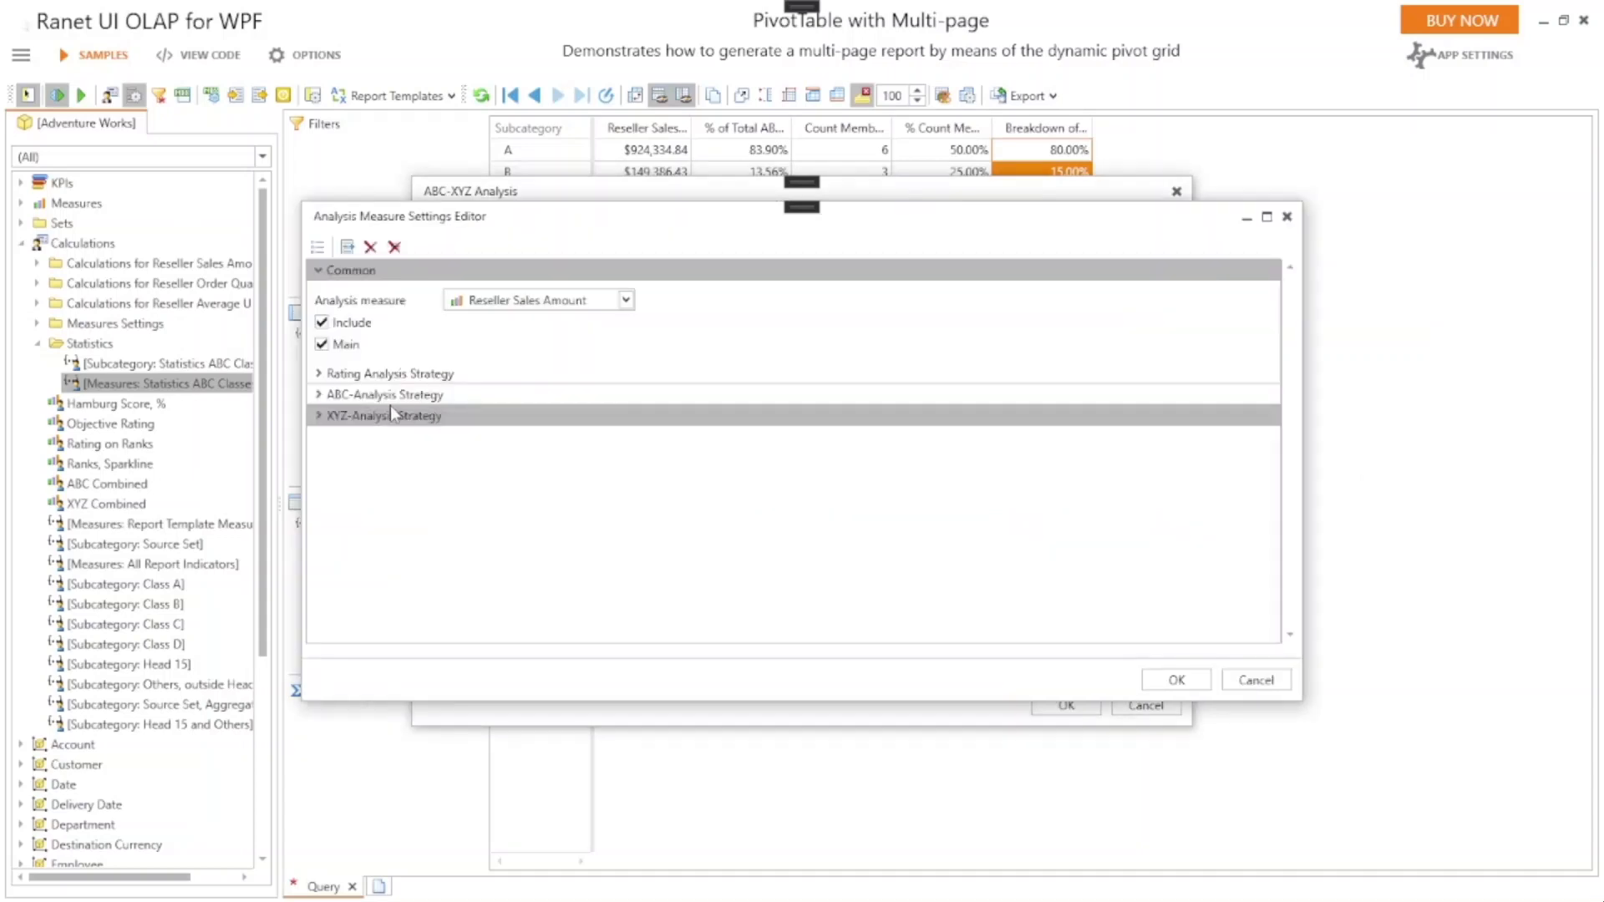
pyautogui.click(320, 376)
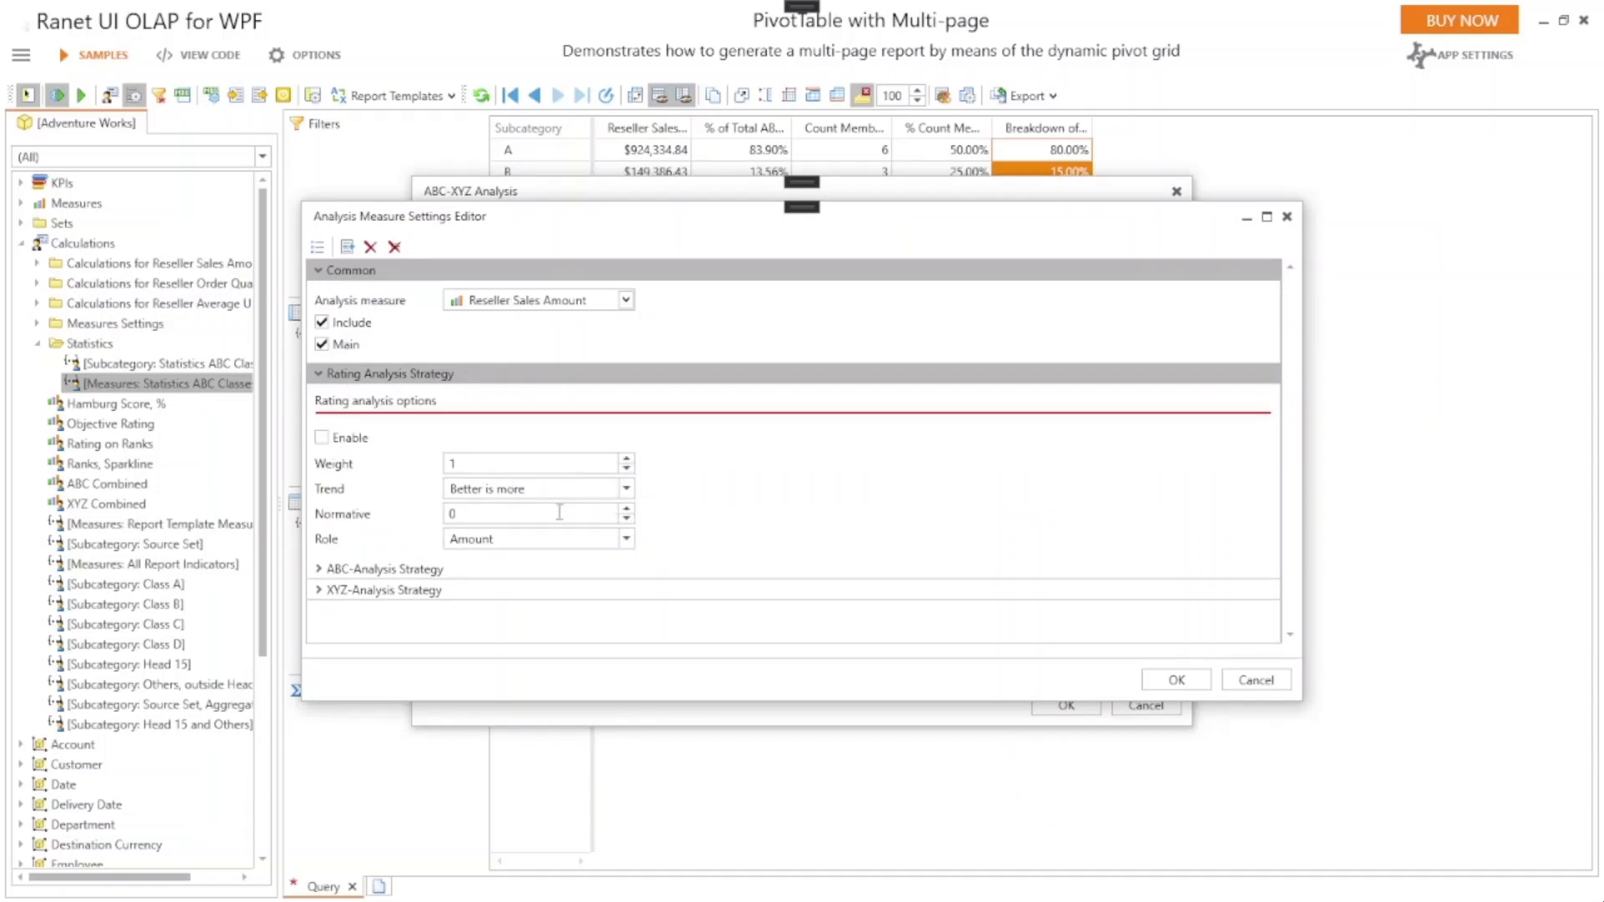
pyautogui.click(624, 493)
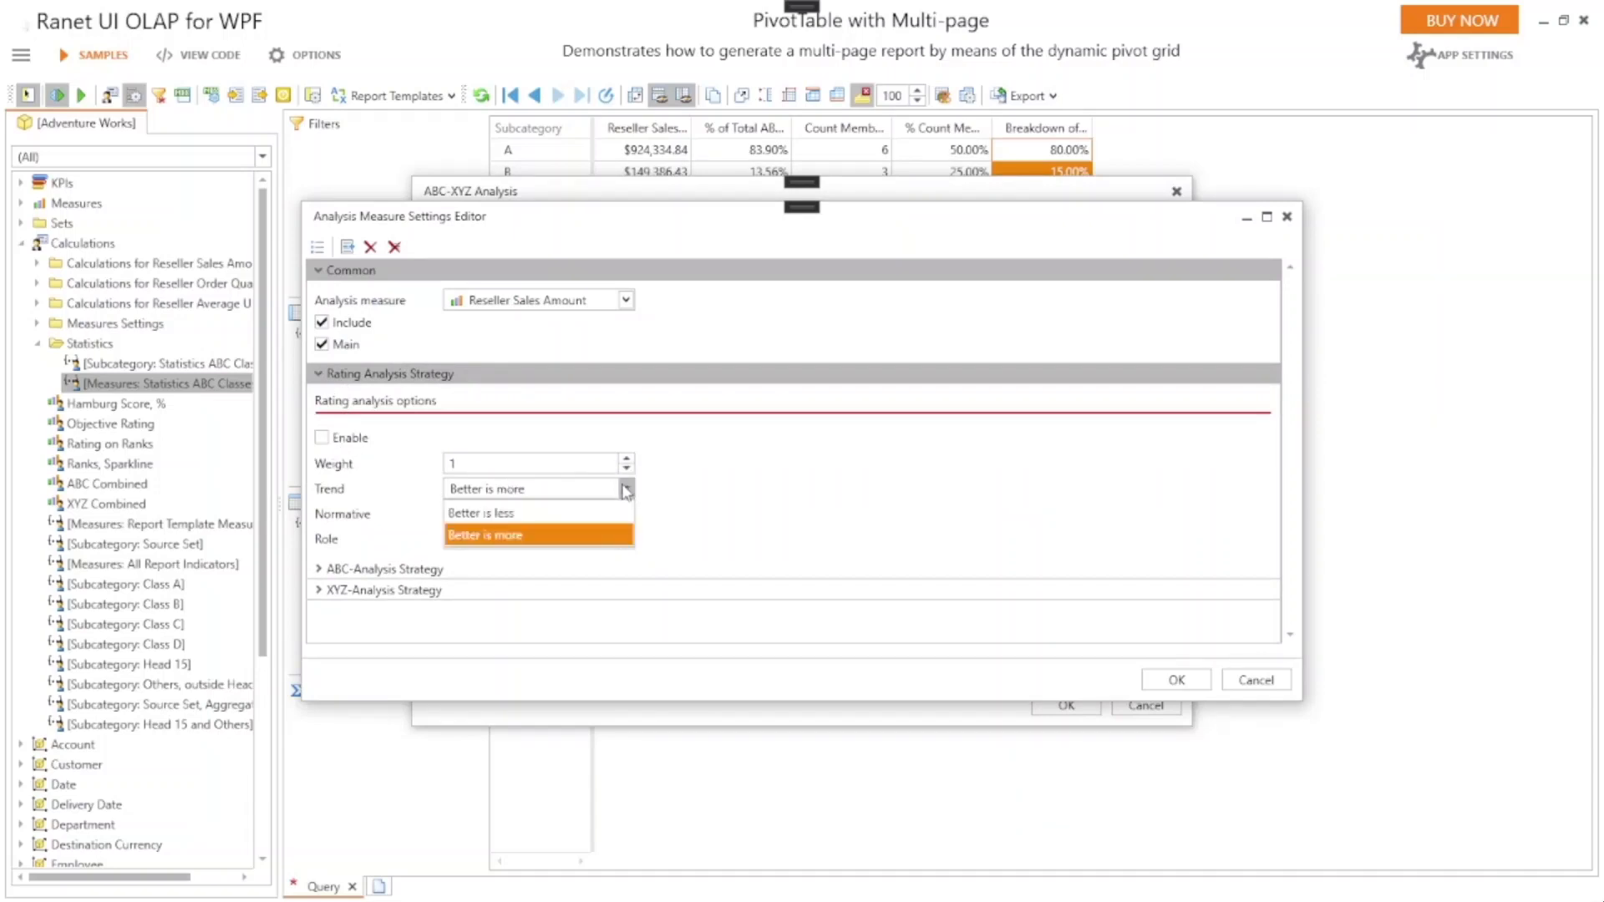
pyautogui.click(1259, 690)
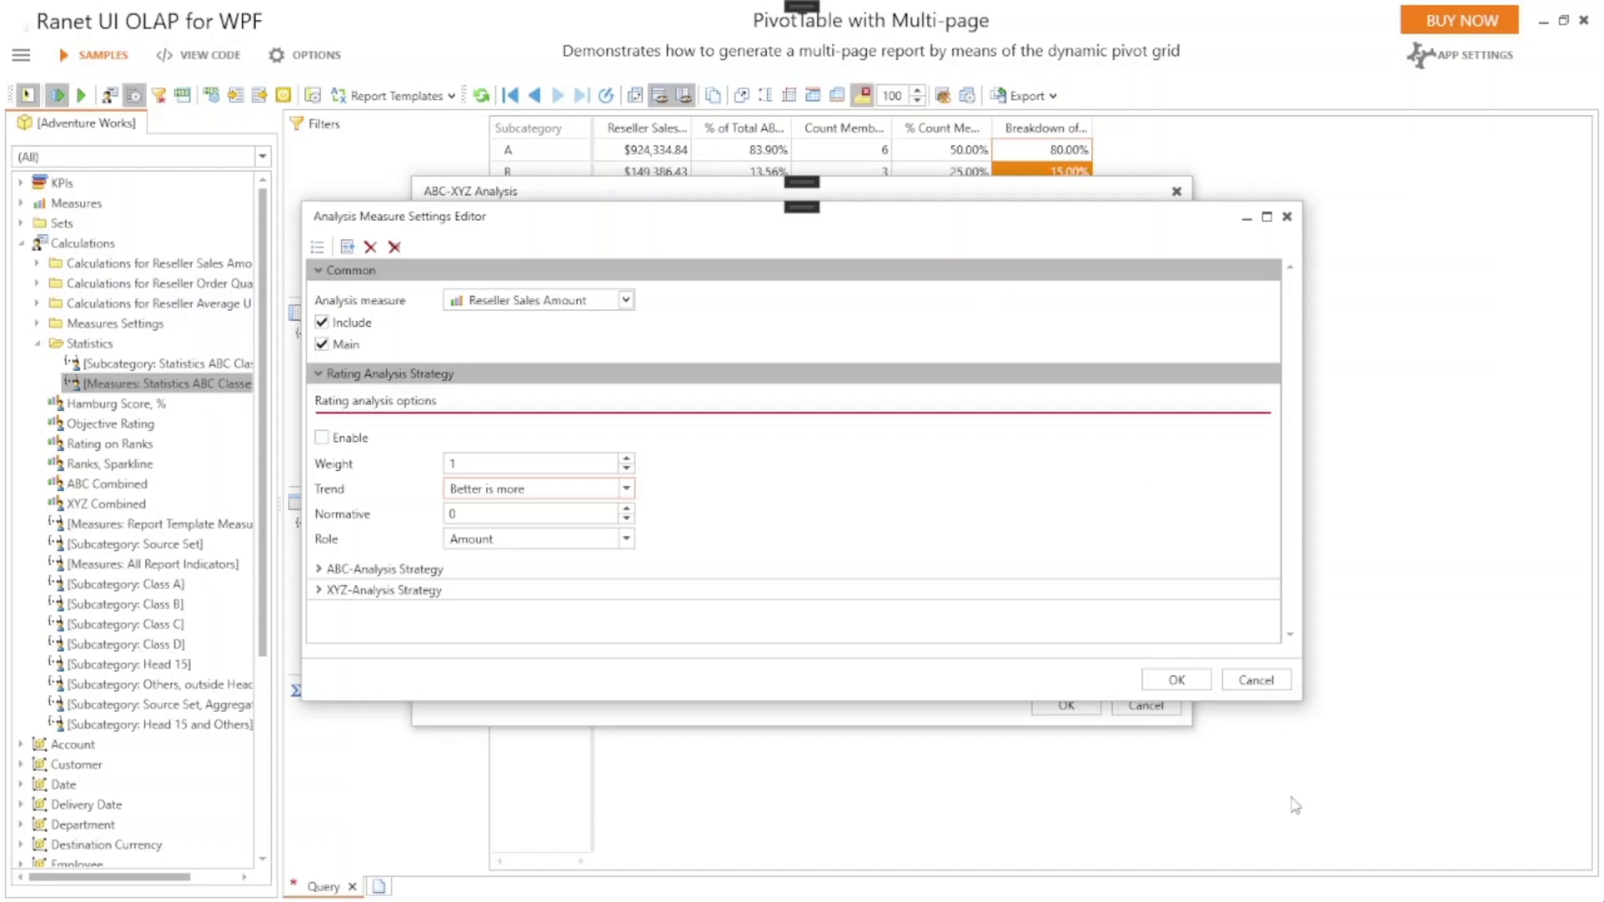
pyautogui.click(1257, 681)
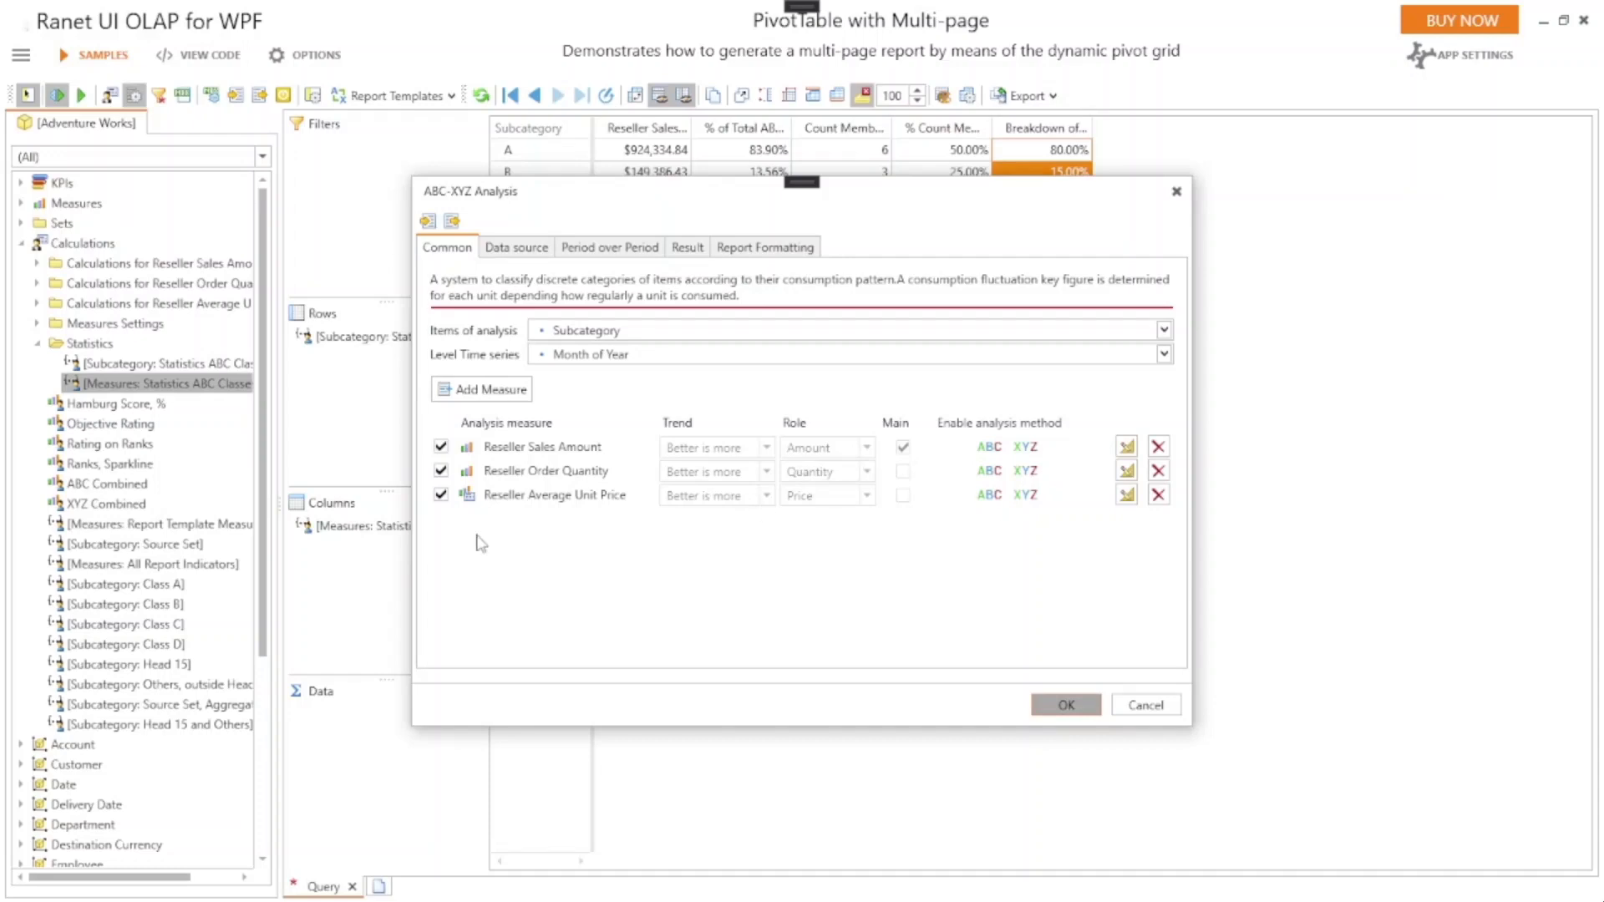
# Step: Generate the ABC-XYZ report from the configured template and widen the Subcategory column to fit the full names
pyautogui.click(1036, 704)
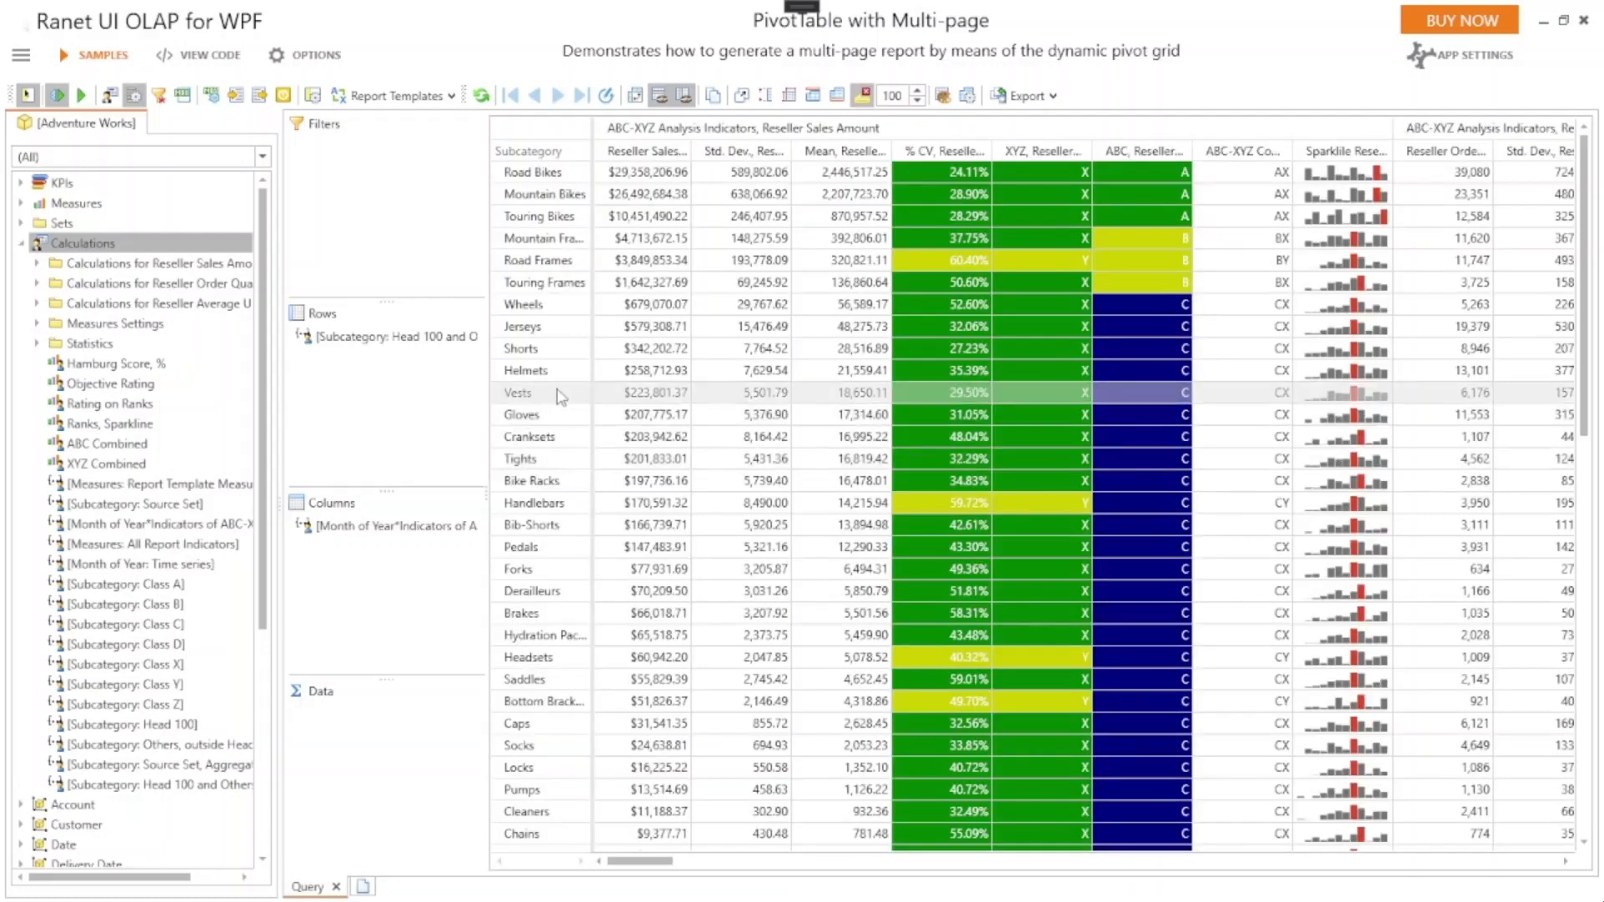
pyautogui.moveTo(592, 366); pyautogui.dragTo(644, 361)
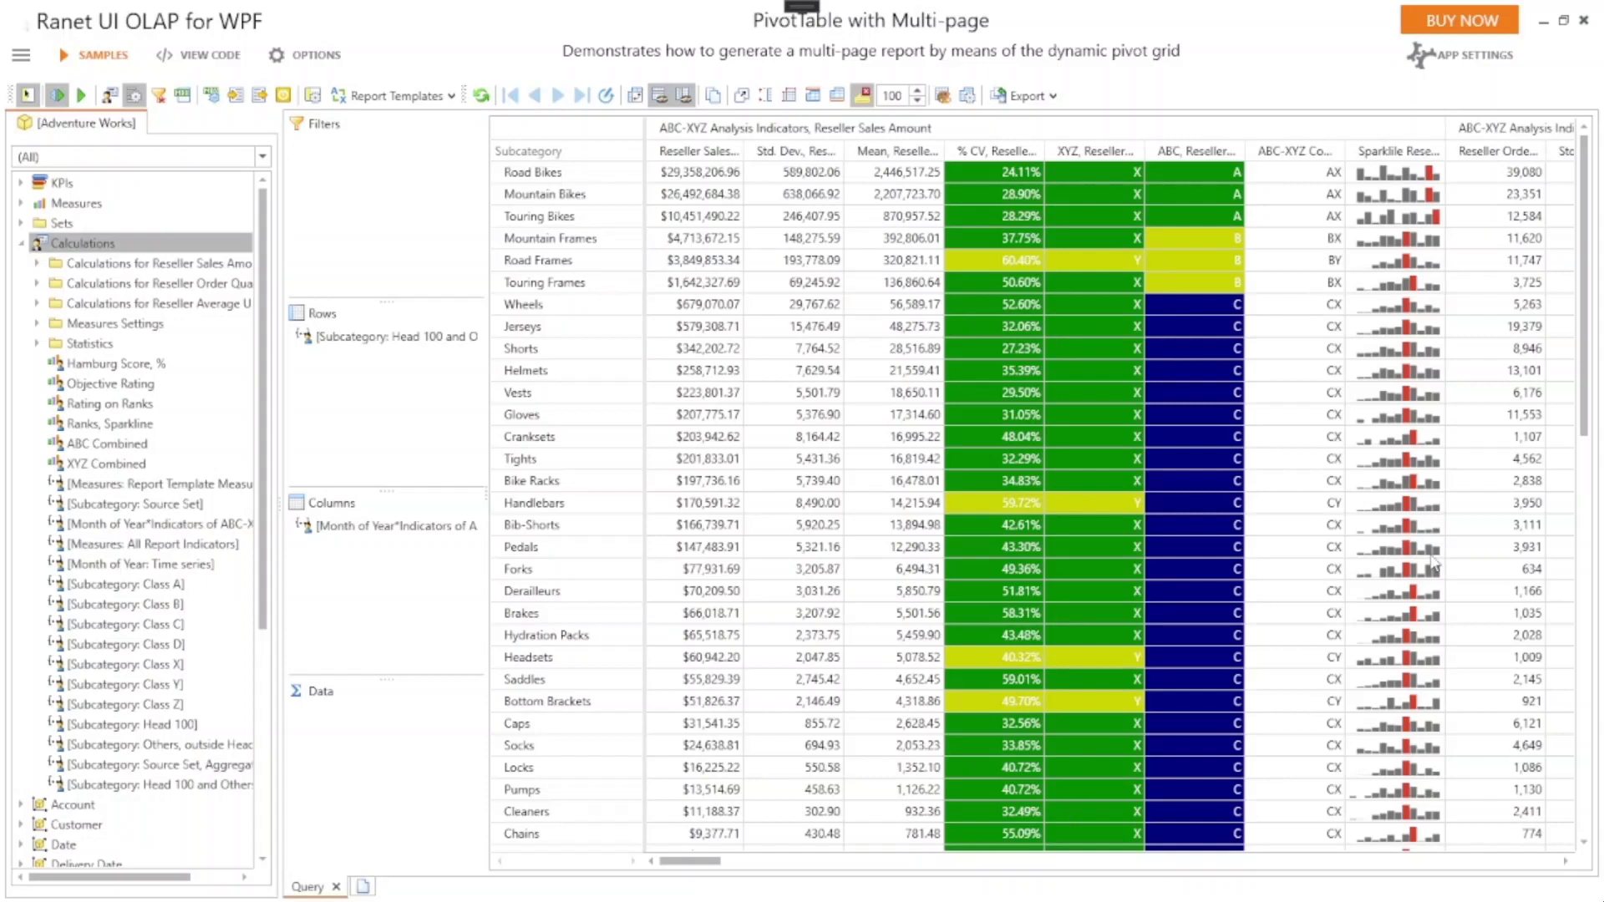
# Step: Examine the monthly columns of the ABC-XYZ report, including the PrevP and PoP variances for August and September
pyautogui.click(1565, 860)
pyautogui.click(1566, 861)
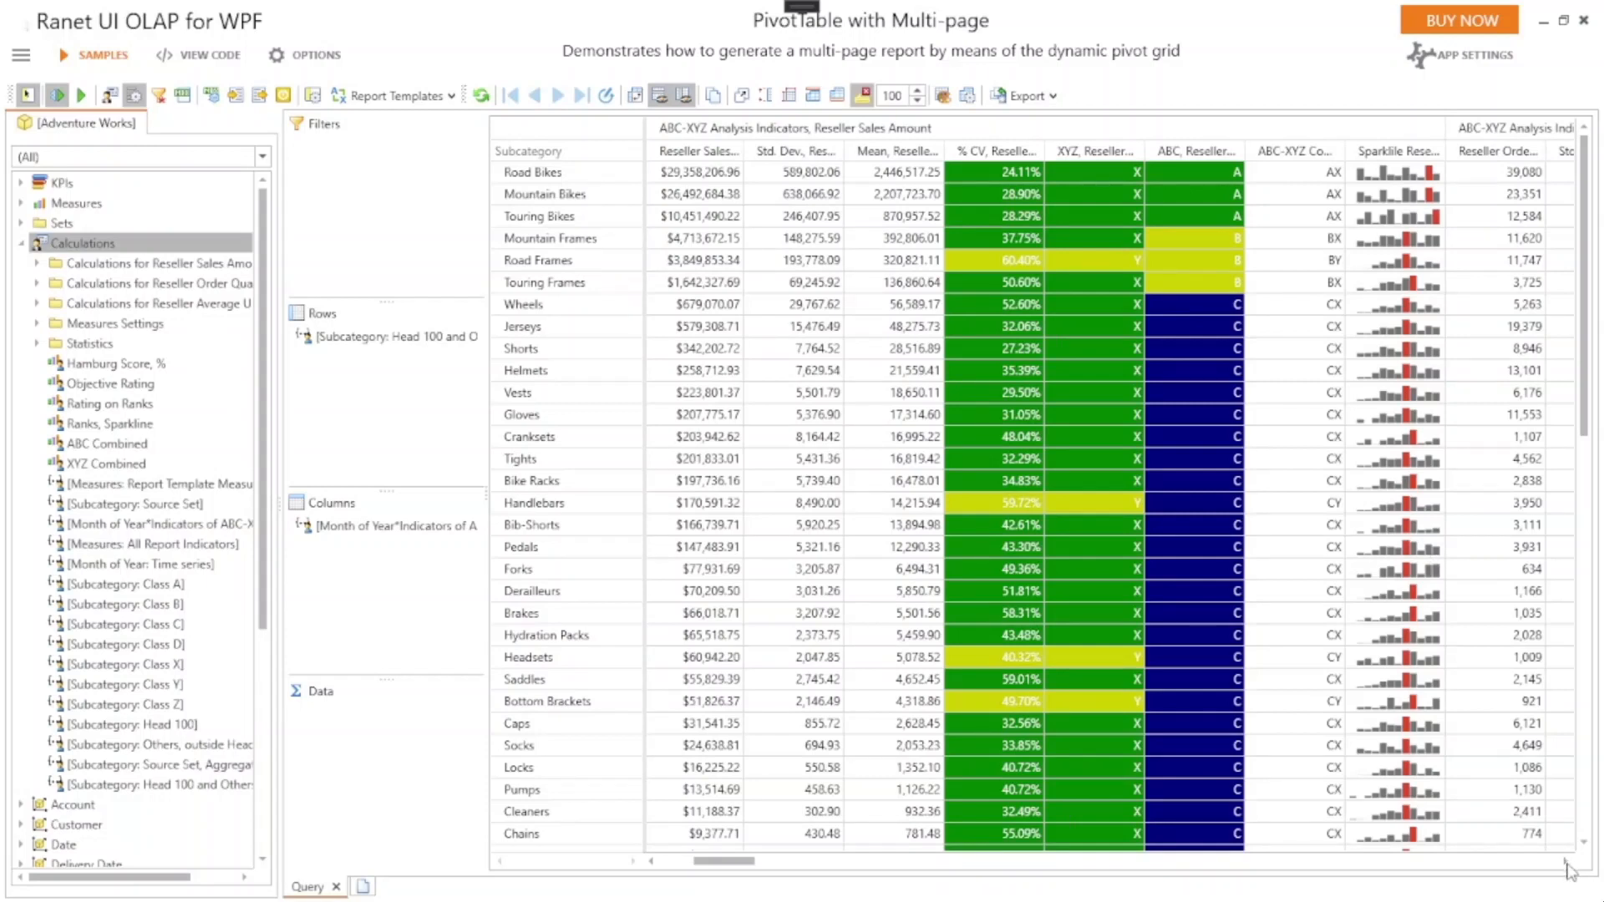
pyautogui.click(862, 863)
pyautogui.moveTo(738, 869); pyautogui.dragTo(1074, 888)
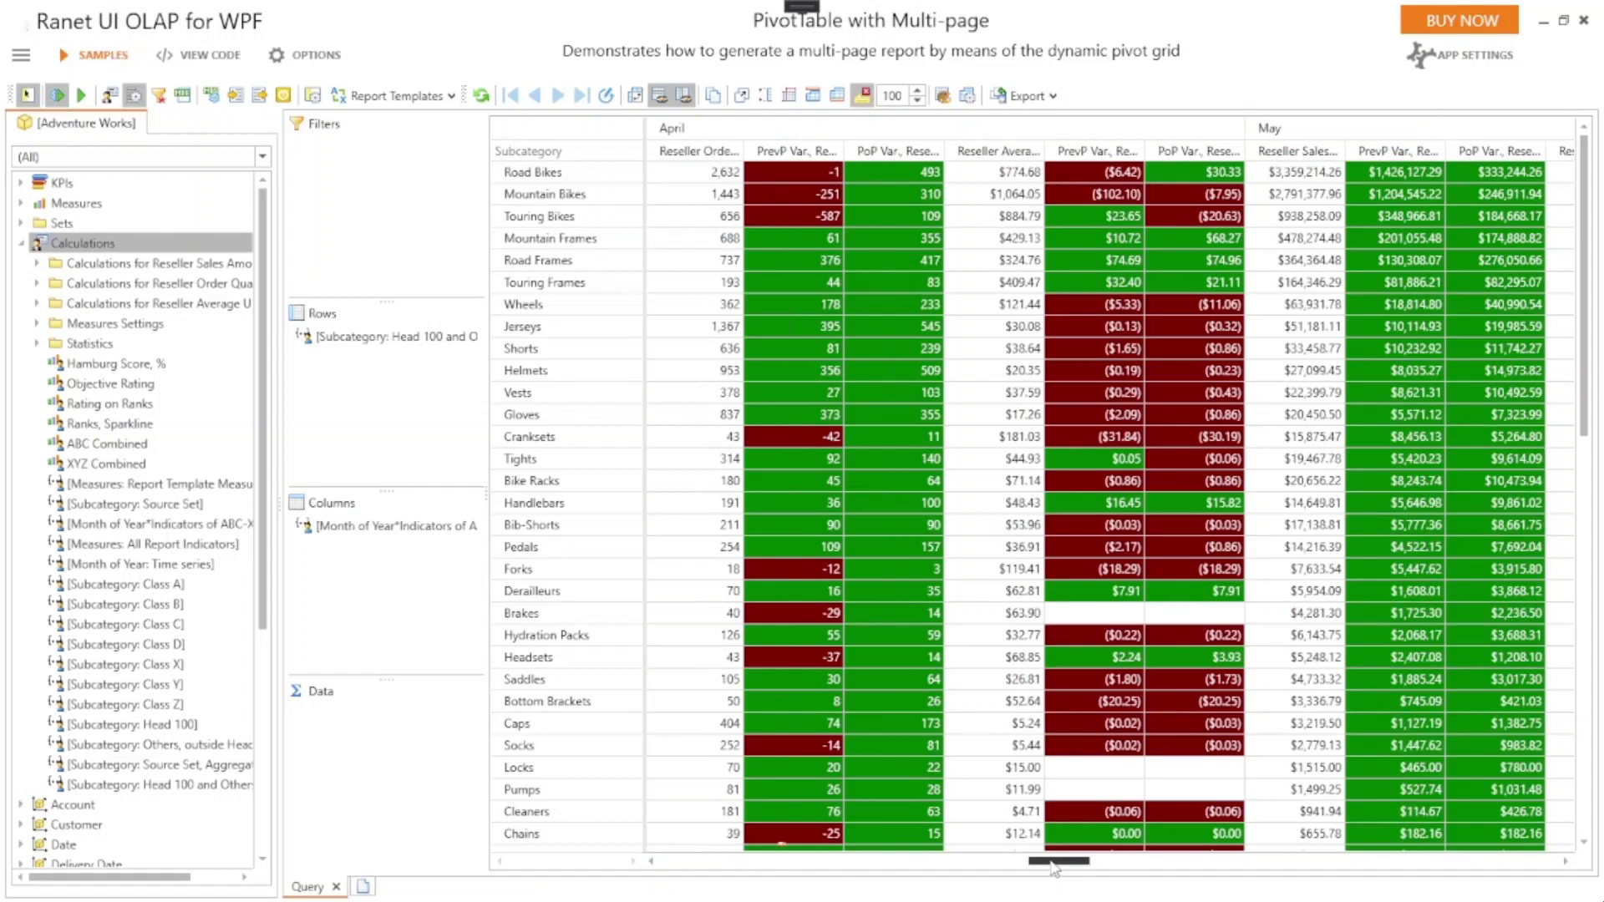
pyautogui.moveTo(1059, 865); pyautogui.dragTo(1308, 865)
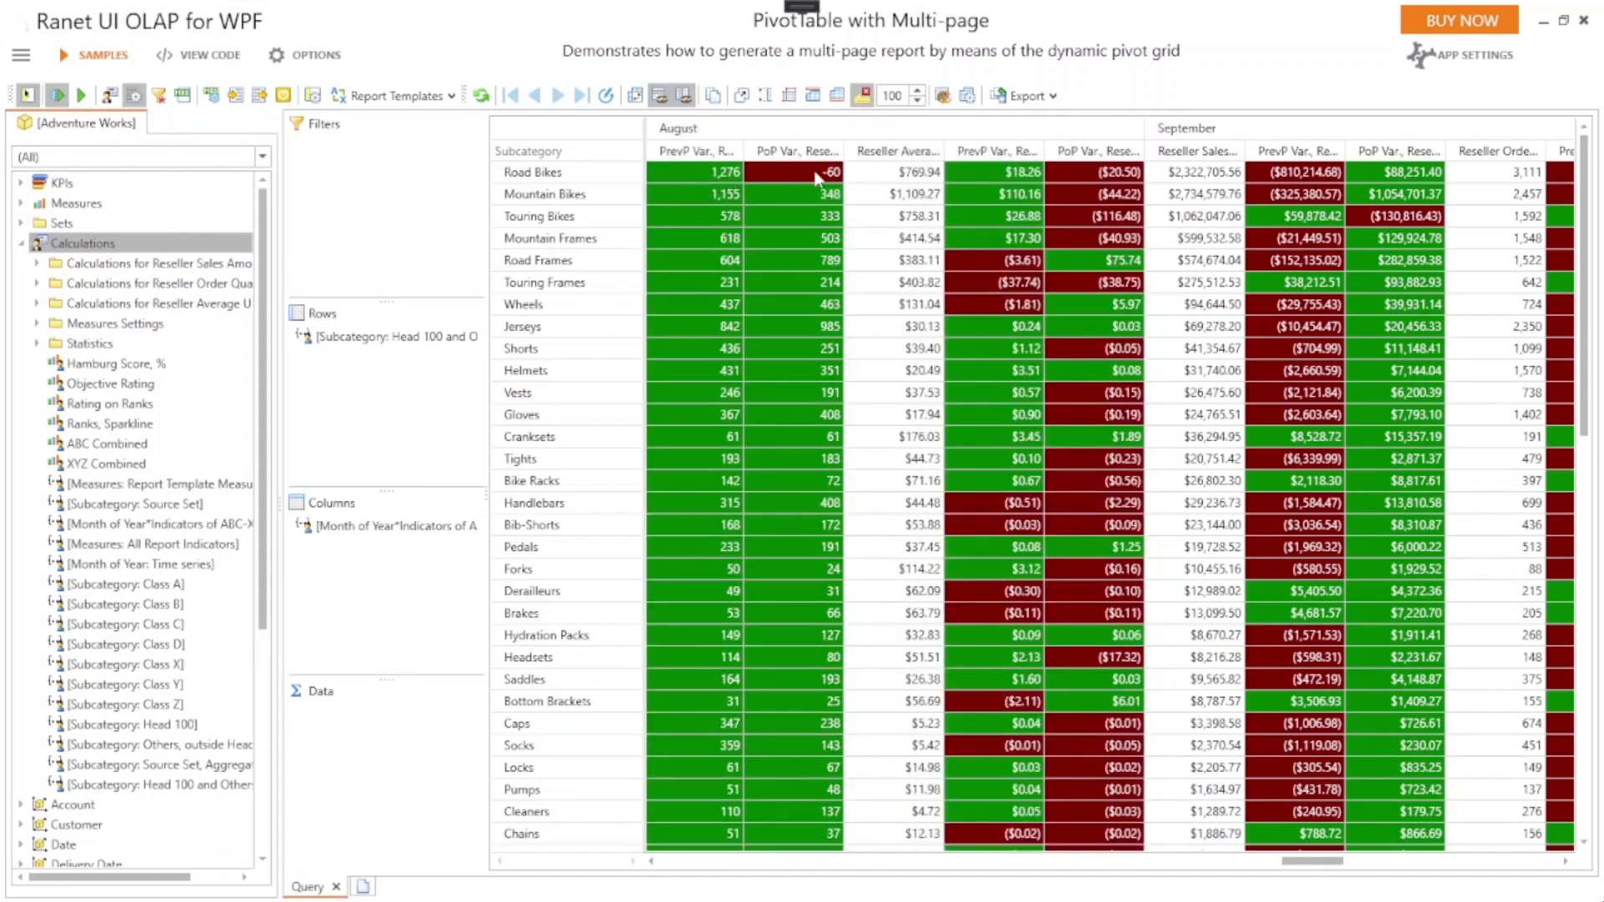
pyautogui.click(992, 201)
pyautogui.click(1064, 199)
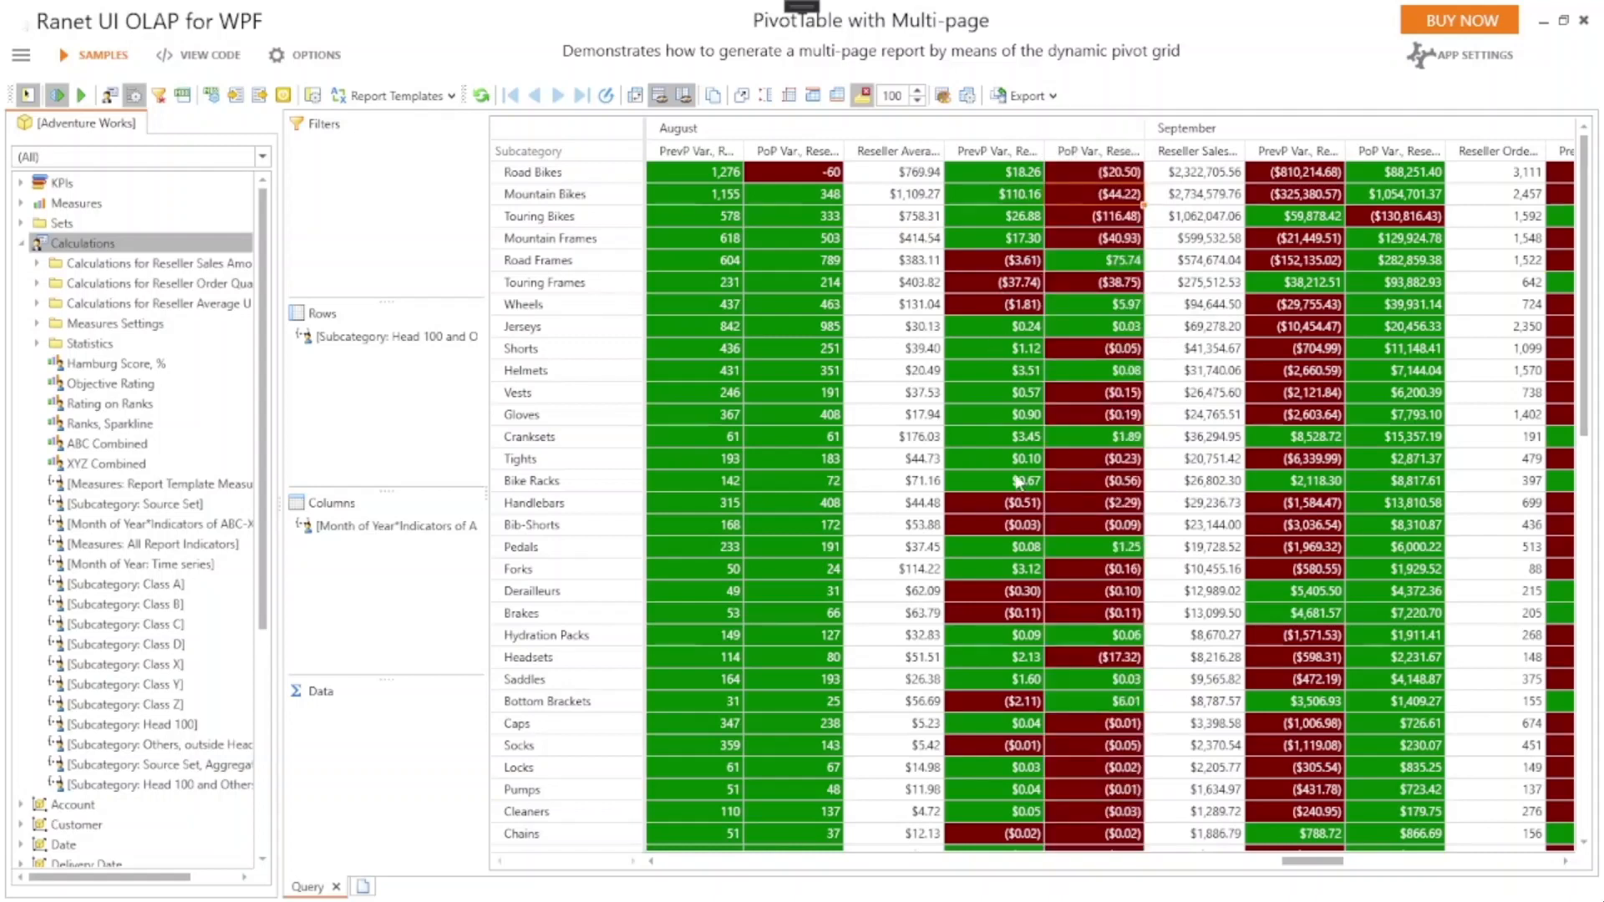
pyautogui.click(1195, 283)
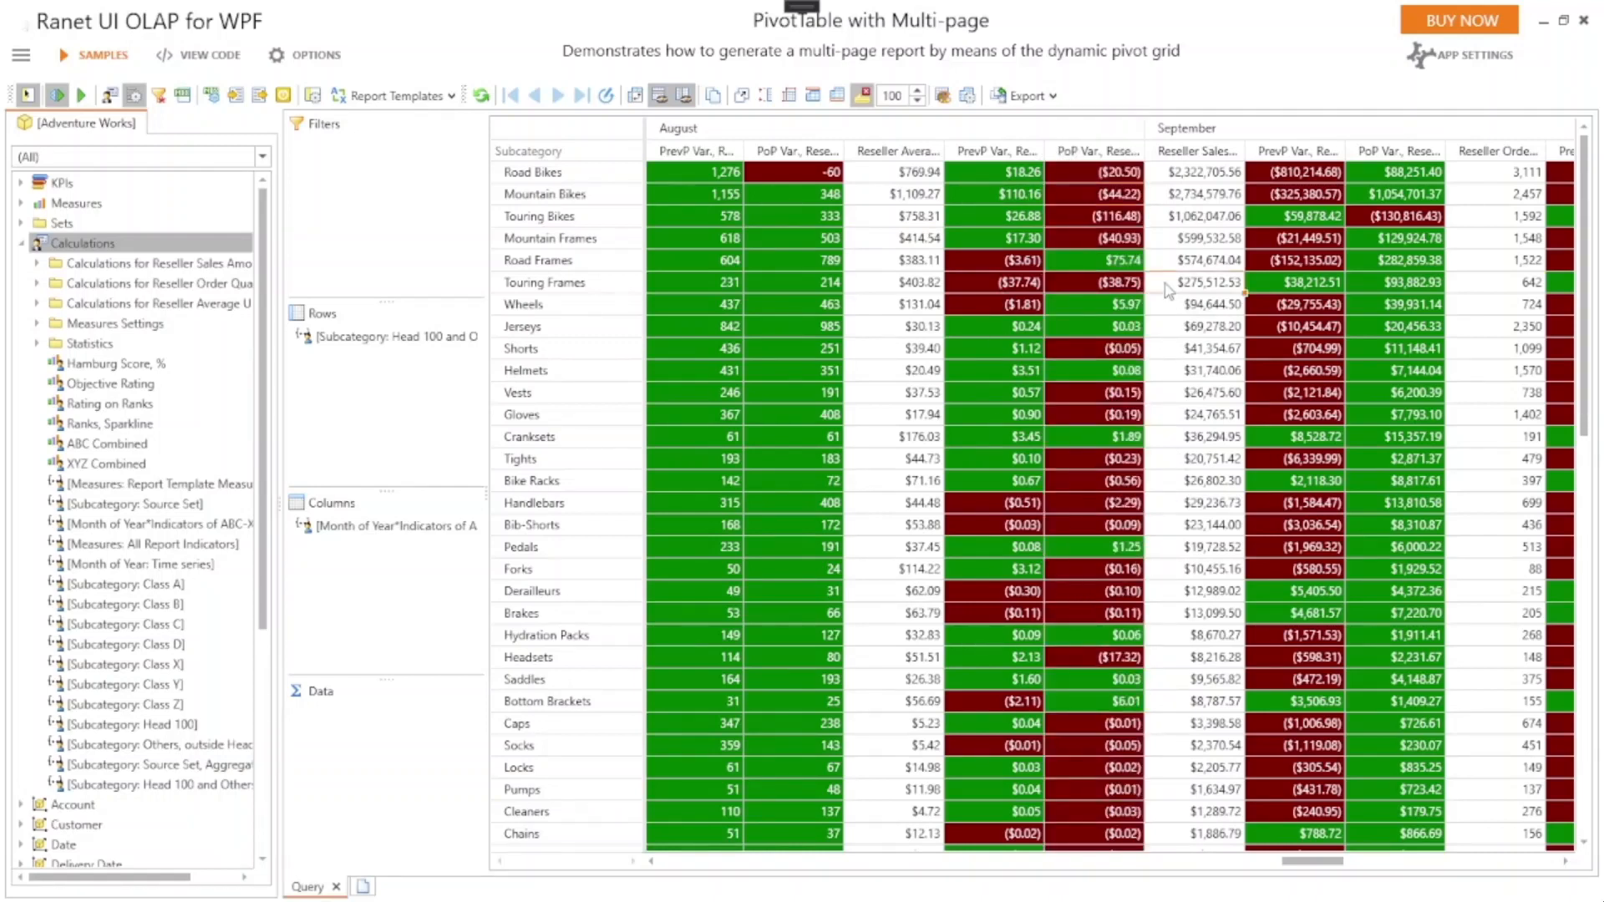
pyautogui.click(1277, 282)
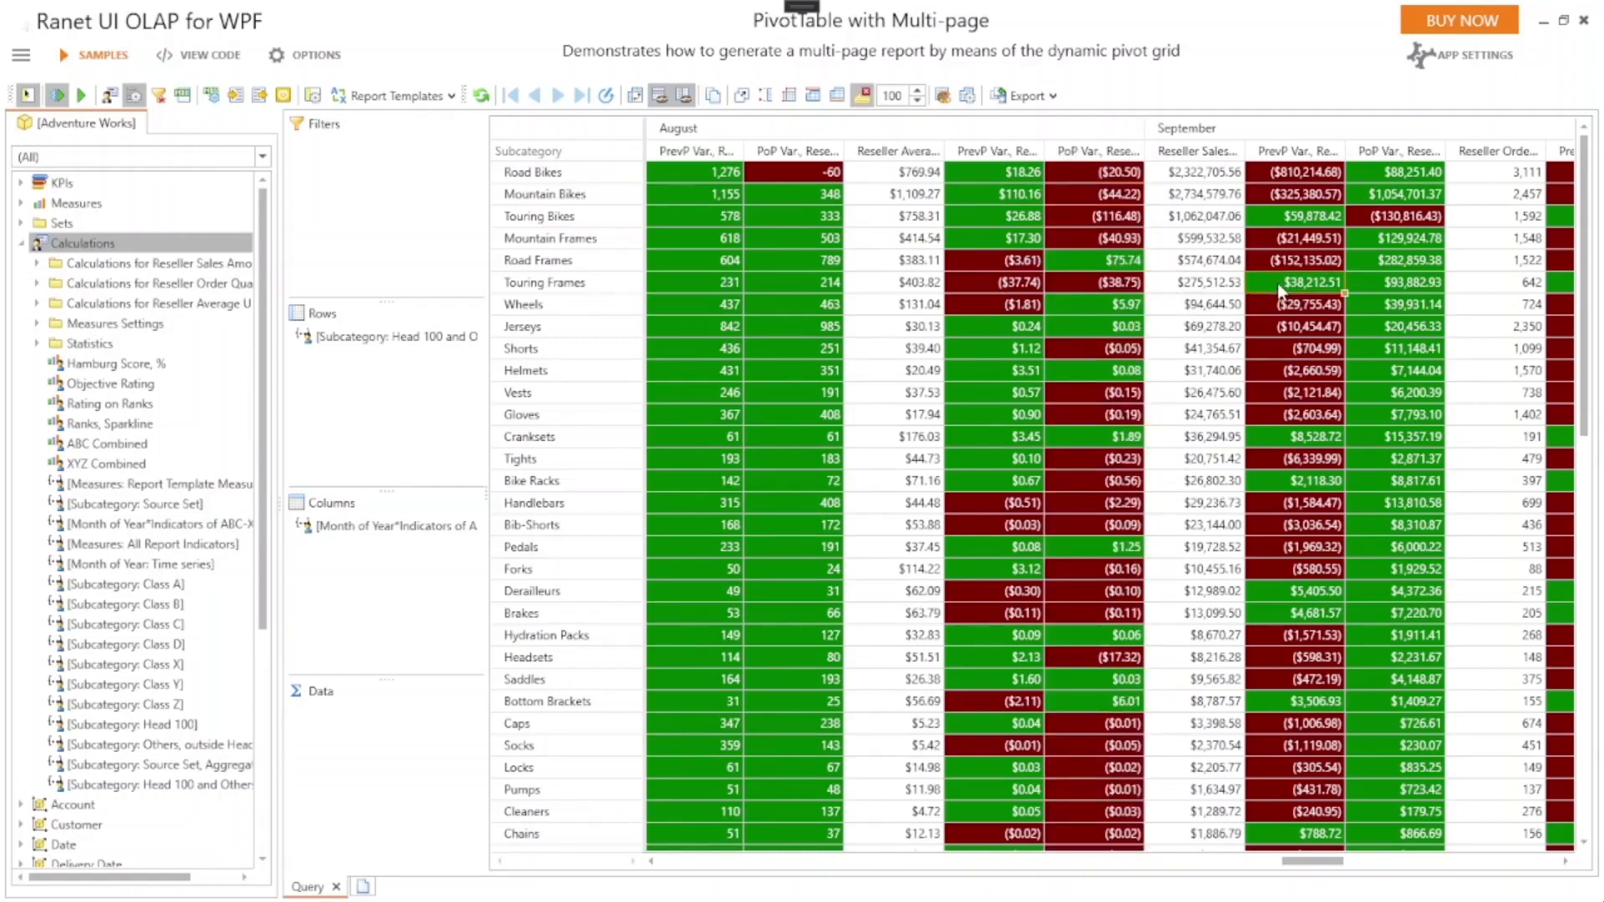
pyautogui.click(1563, 862)
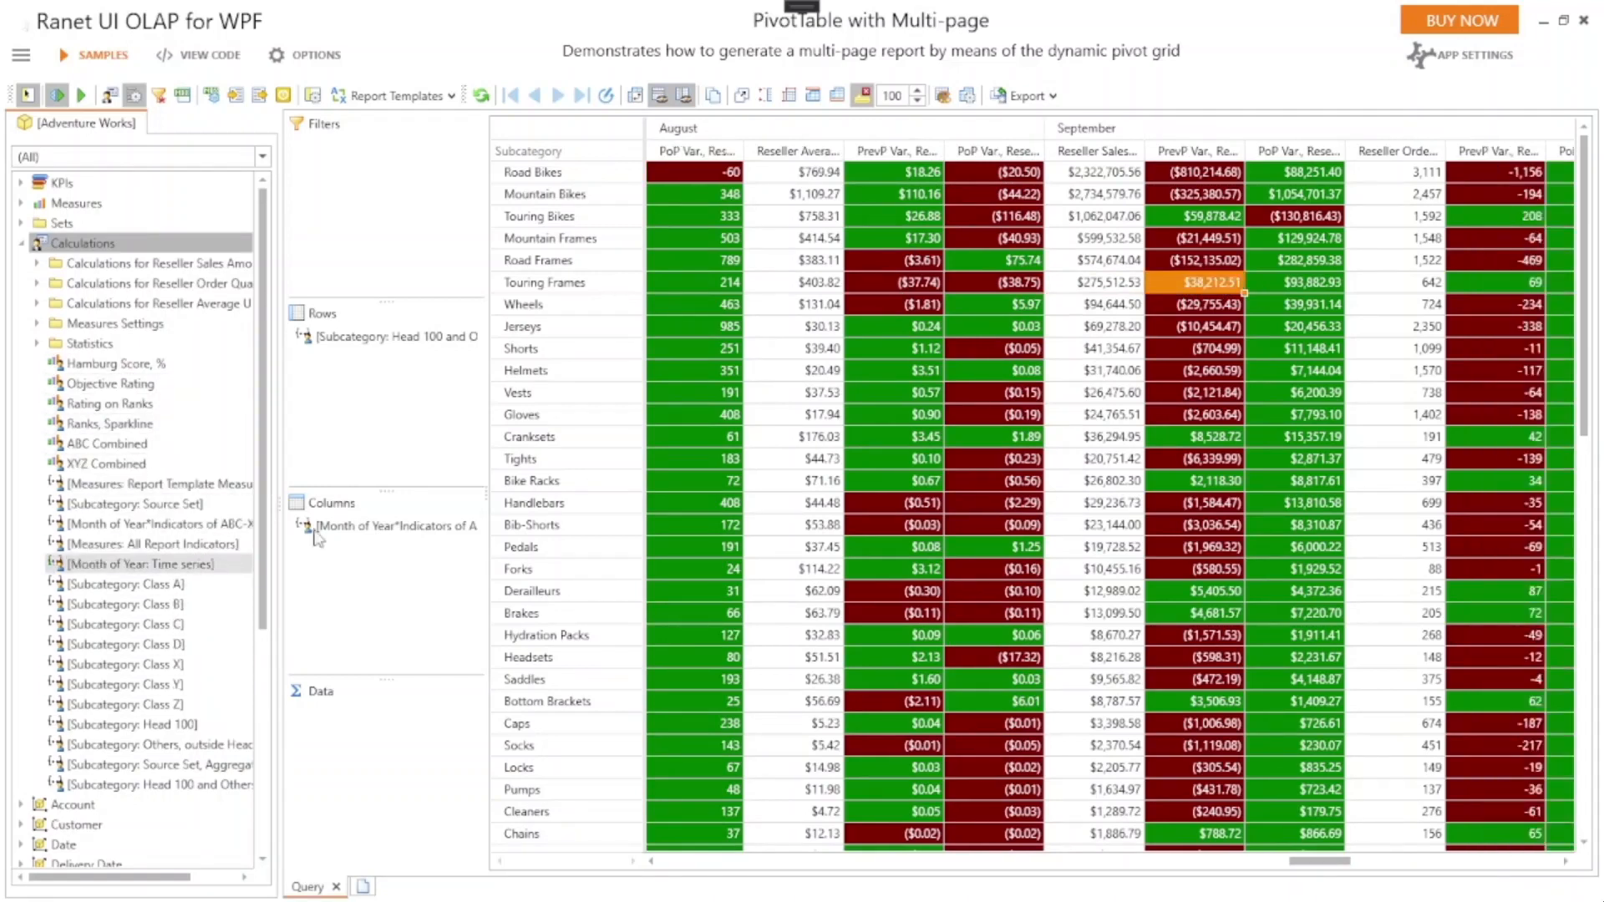
# Step: Replace the row set with Subcategory: Class A to check its members, and swap it for Subcategory: Class X
pyautogui.click(469, 335)
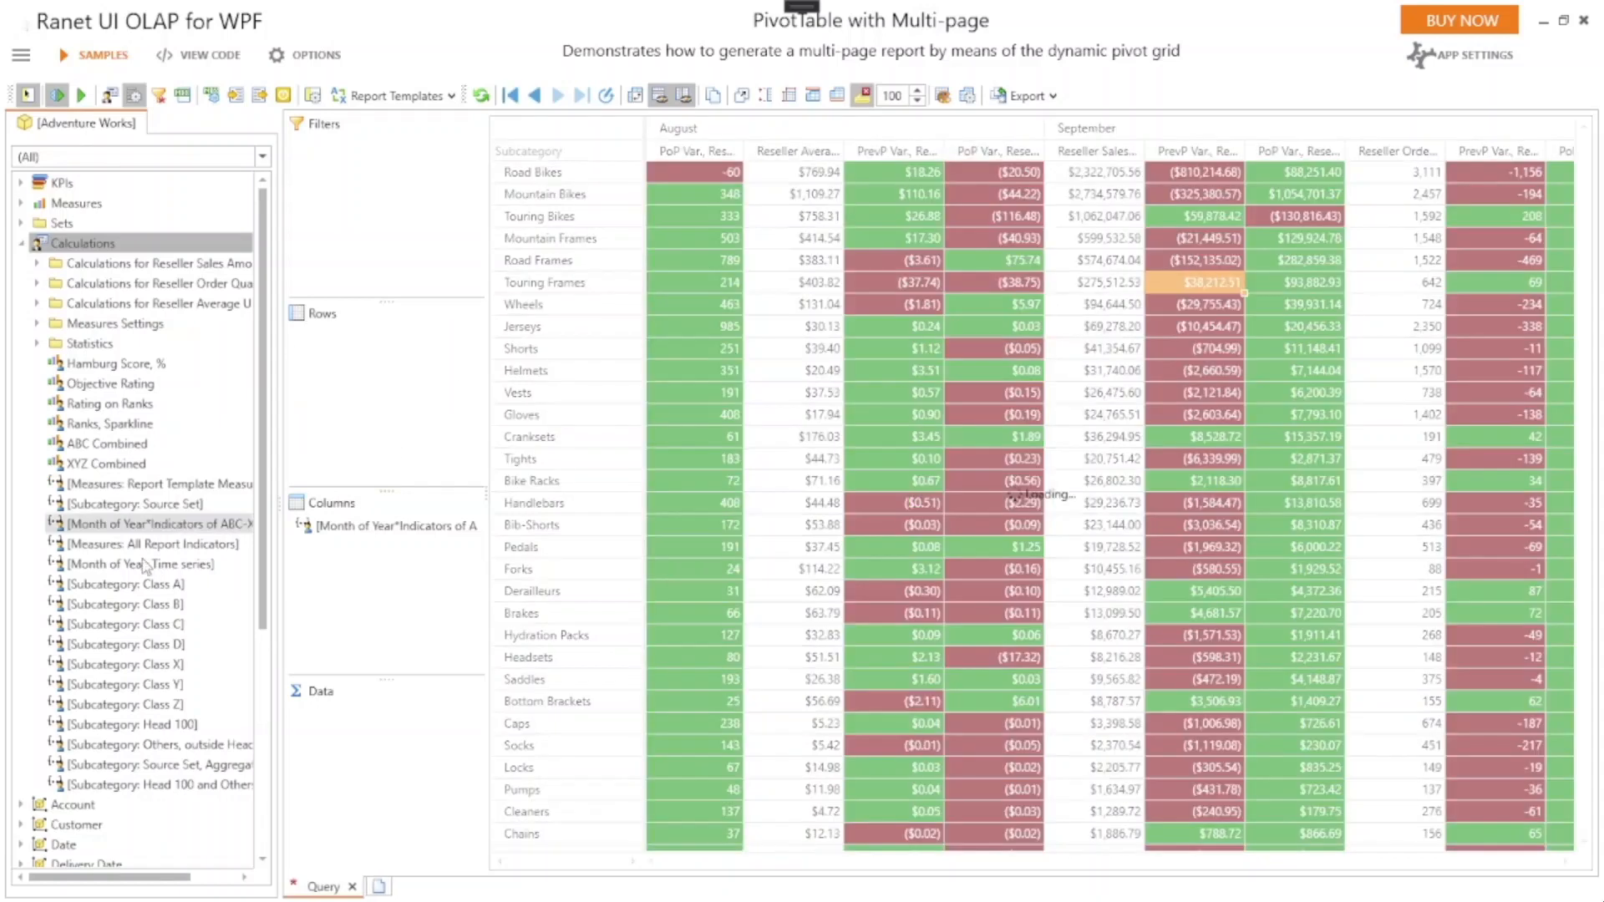
pyautogui.moveTo(119, 590); pyautogui.dragTo(358, 391)
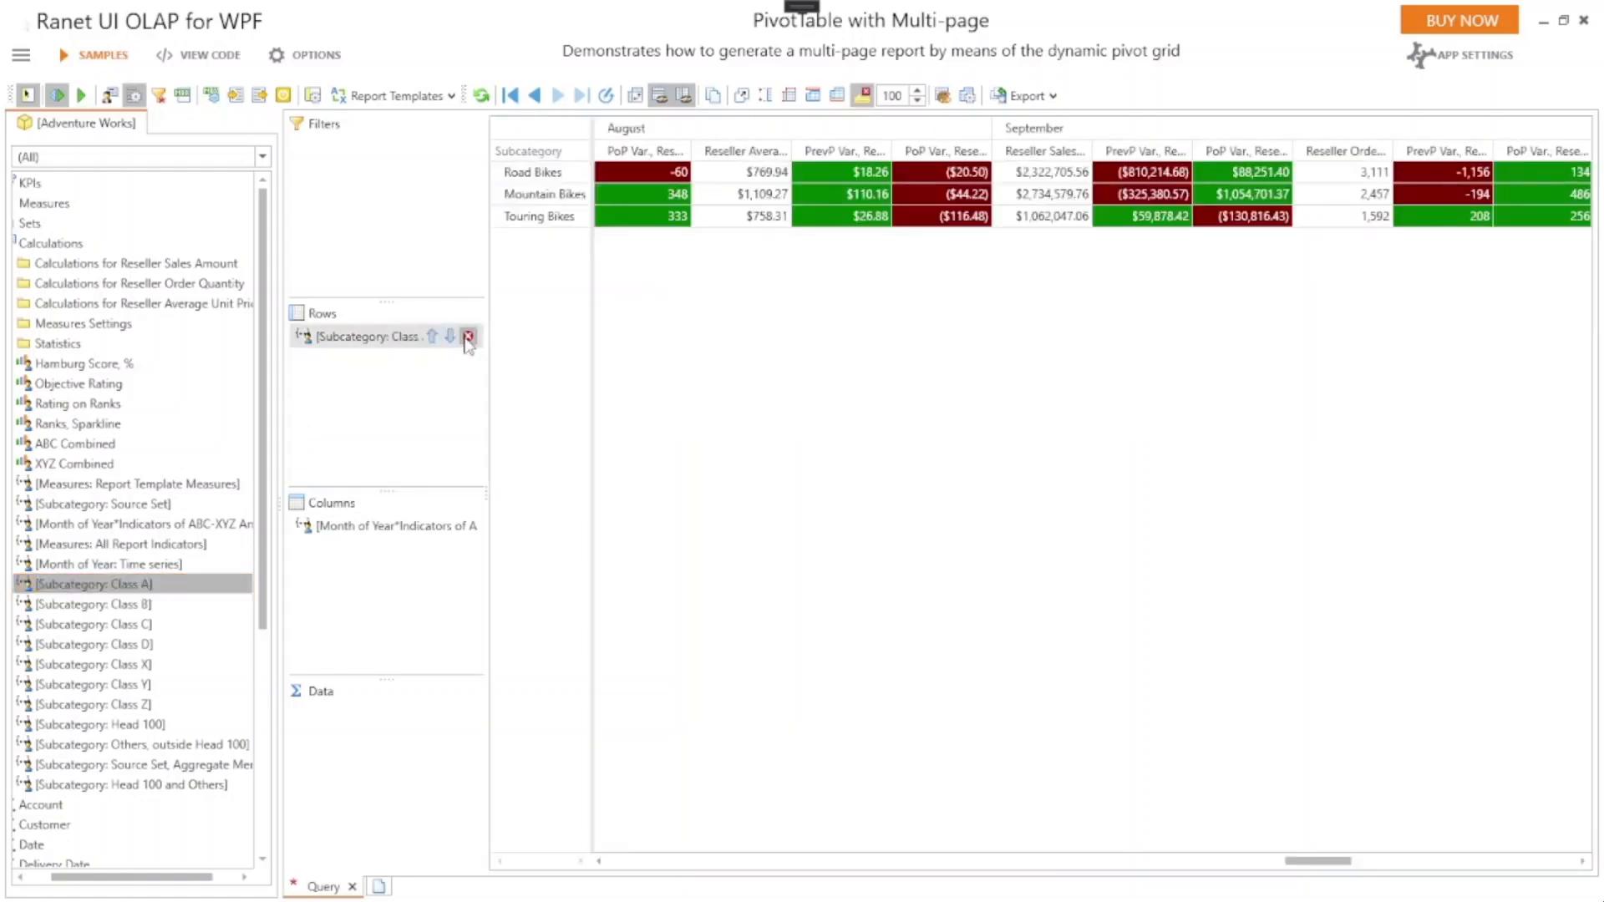
pyautogui.click(468, 336)
pyautogui.moveTo(92, 664); pyautogui.dragTo(335, 460)
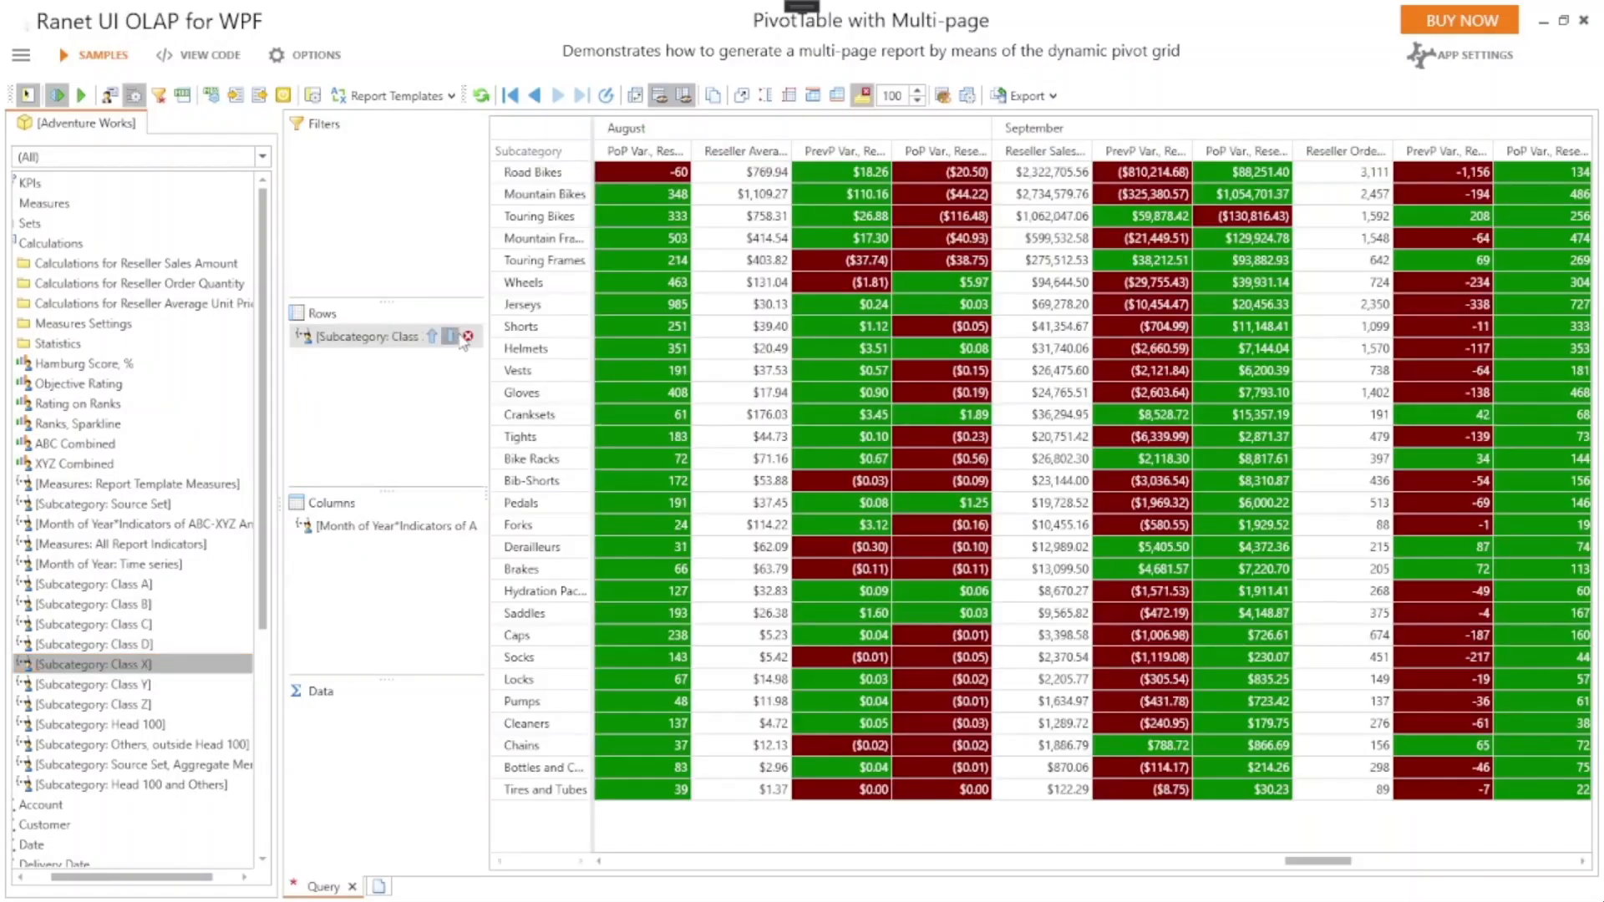
# Step: Replace the layout with Subcategory: Statistics ABC Classes and Month of Year: Statistics XYZ Classes on rows, and Measures: Statistics ABC-XYZ Classes on columns
pyautogui.click(469, 527)
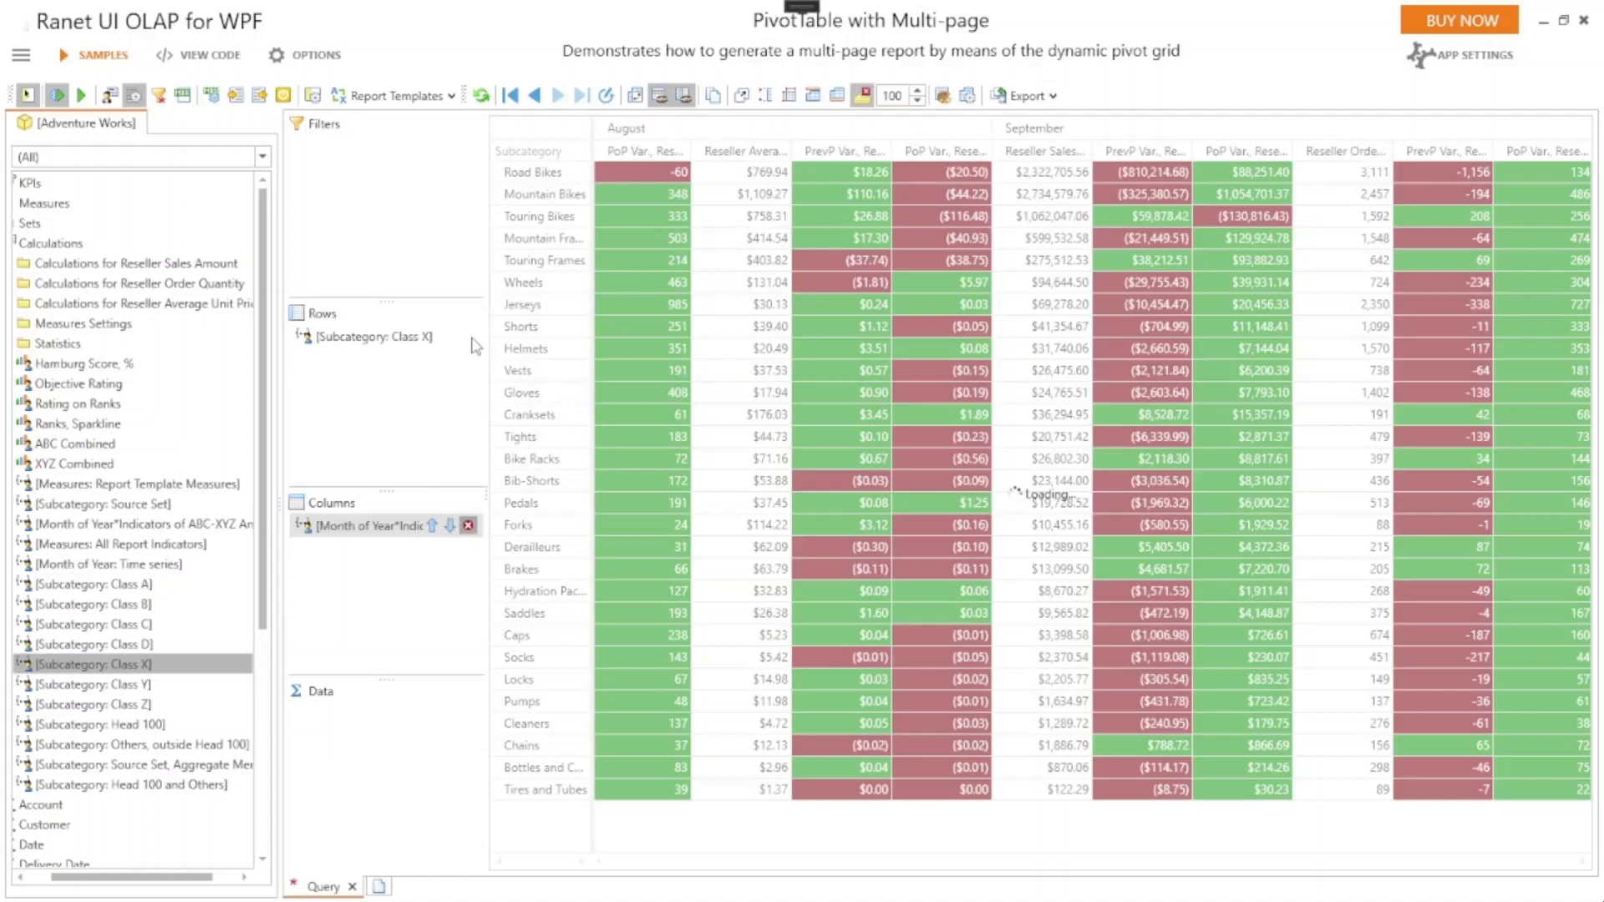
pyautogui.click(57, 343)
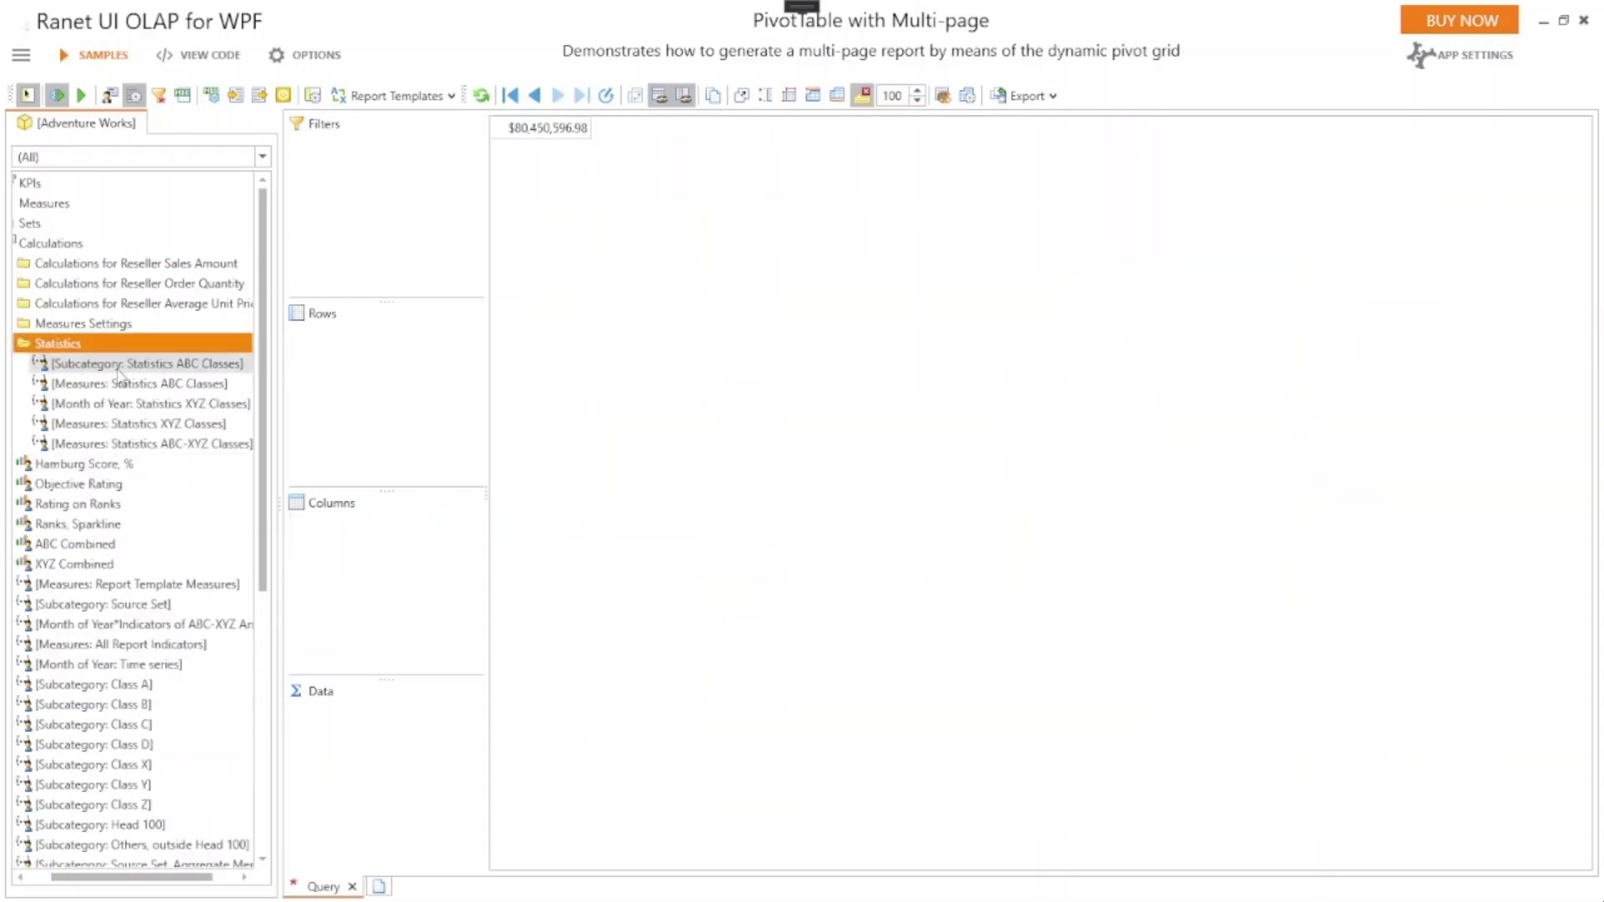
pyautogui.moveTo(119, 374); pyautogui.dragTo(315, 369)
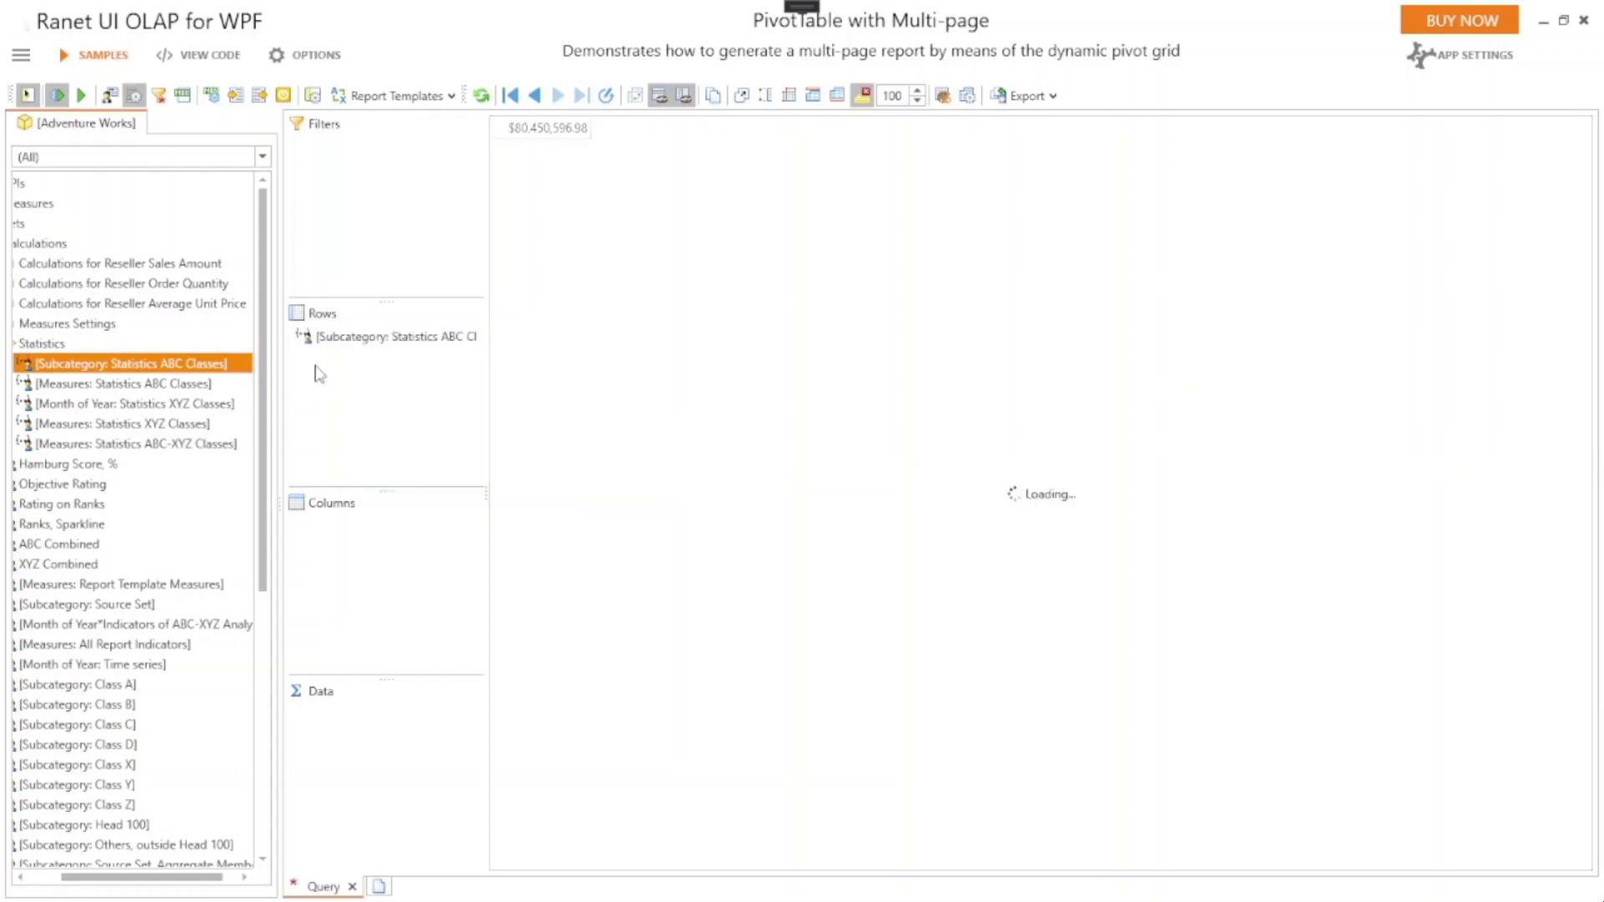
pyautogui.moveTo(166, 404); pyautogui.dragTo(315, 415)
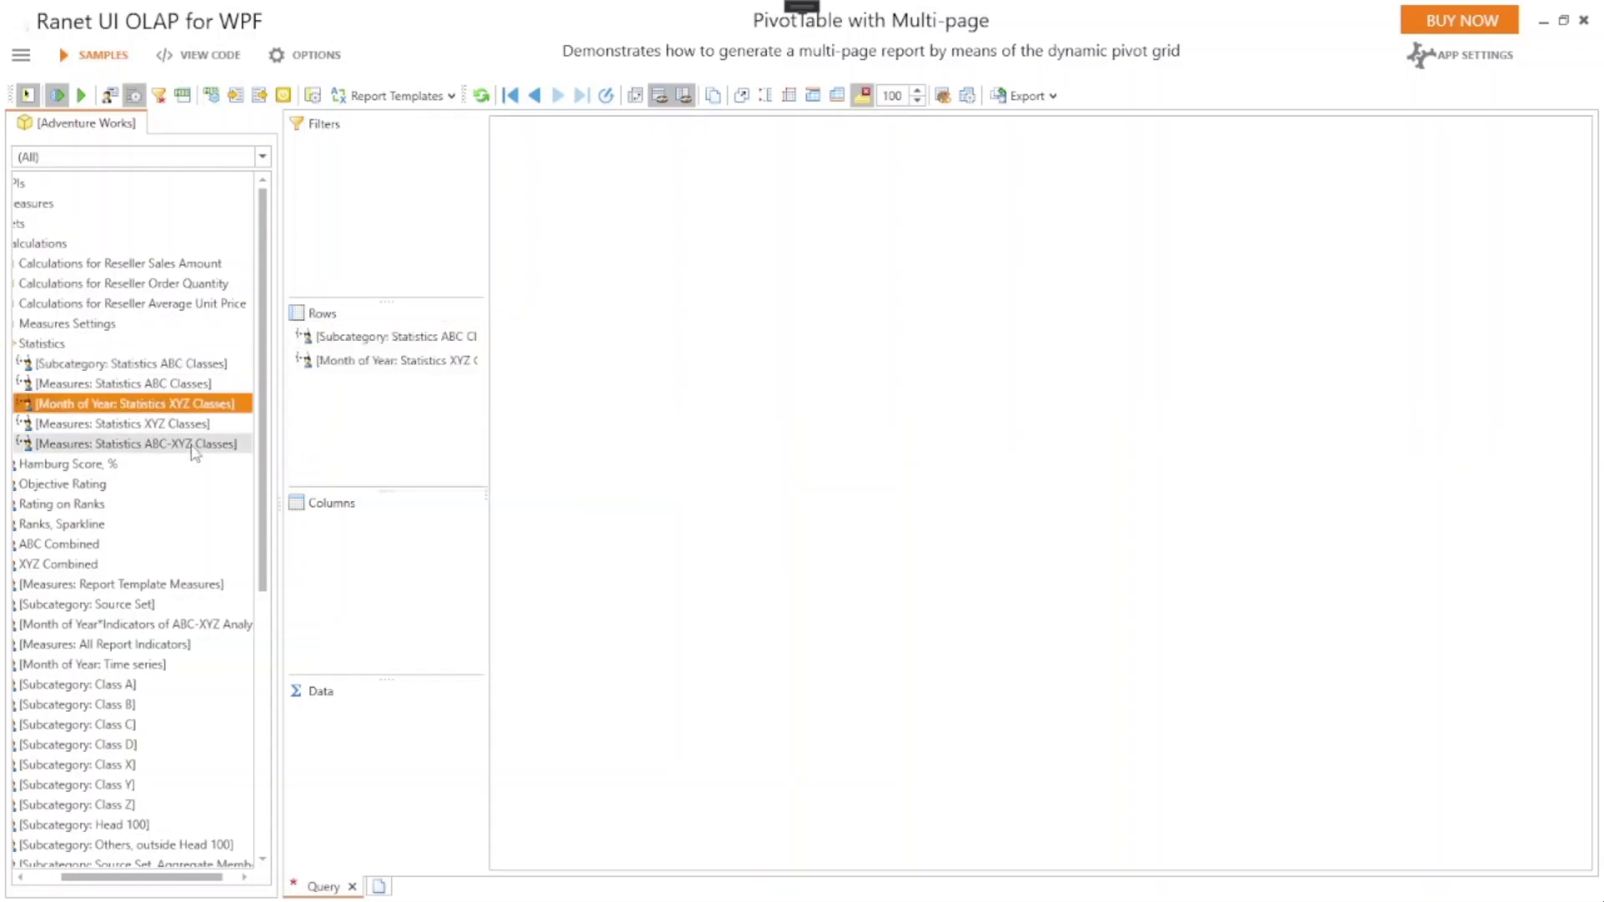
pyautogui.moveTo(73, 446); pyautogui.dragTo(345, 562)
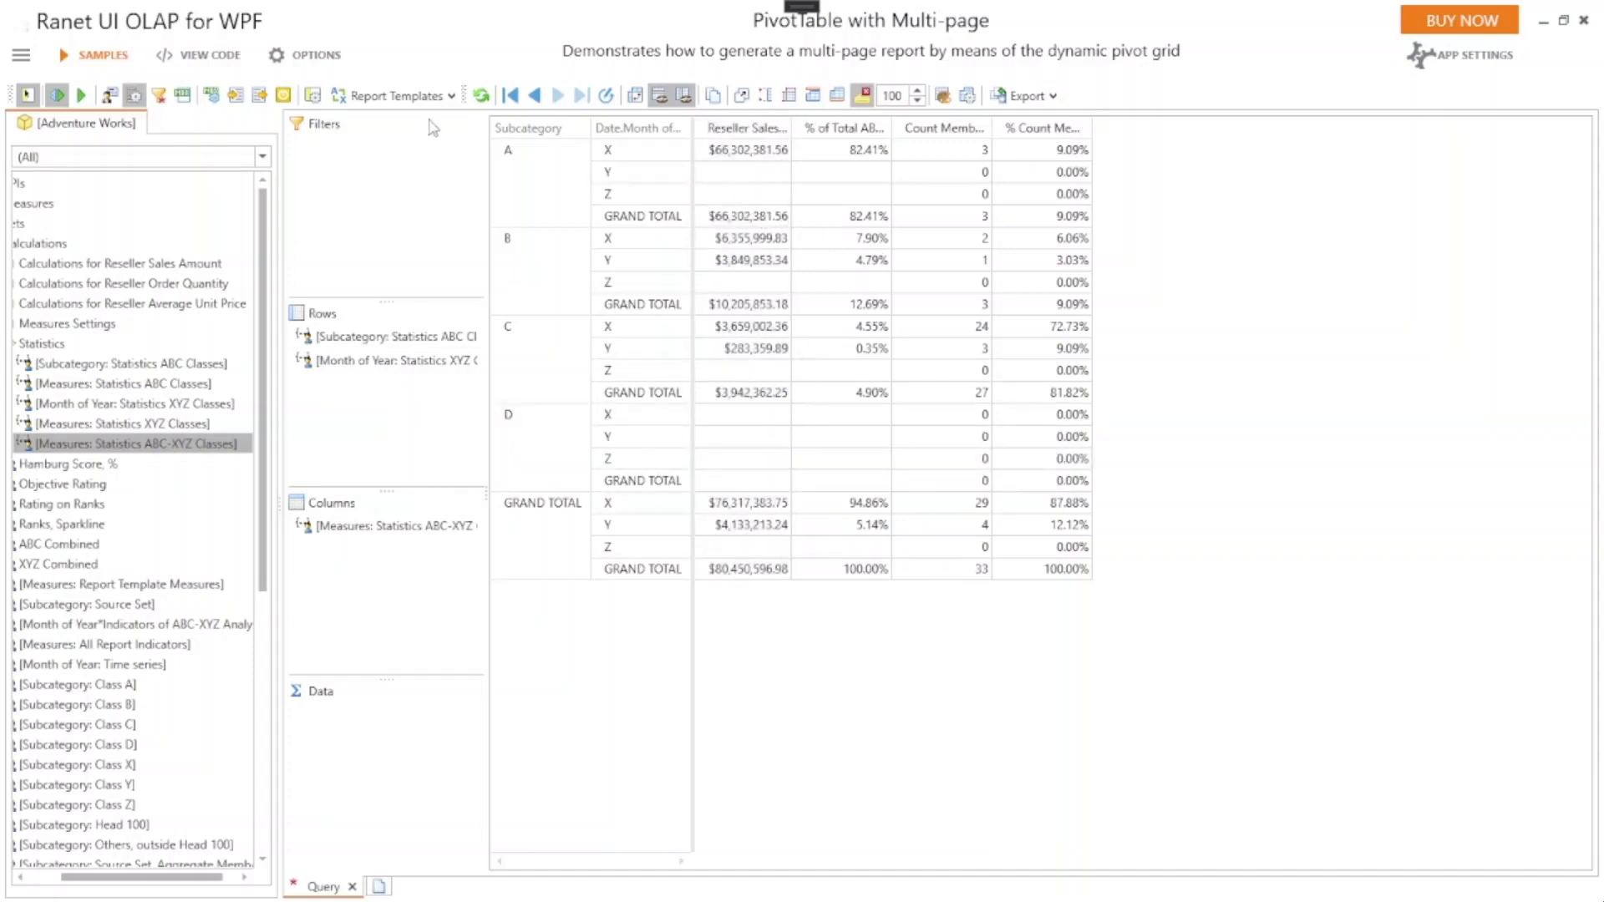
# Step: Reopen the ABC-XYZ Analysis template, load the saved abc-xyz_test settings from the Public folder, and generate the report again
pyautogui.click(450, 96)
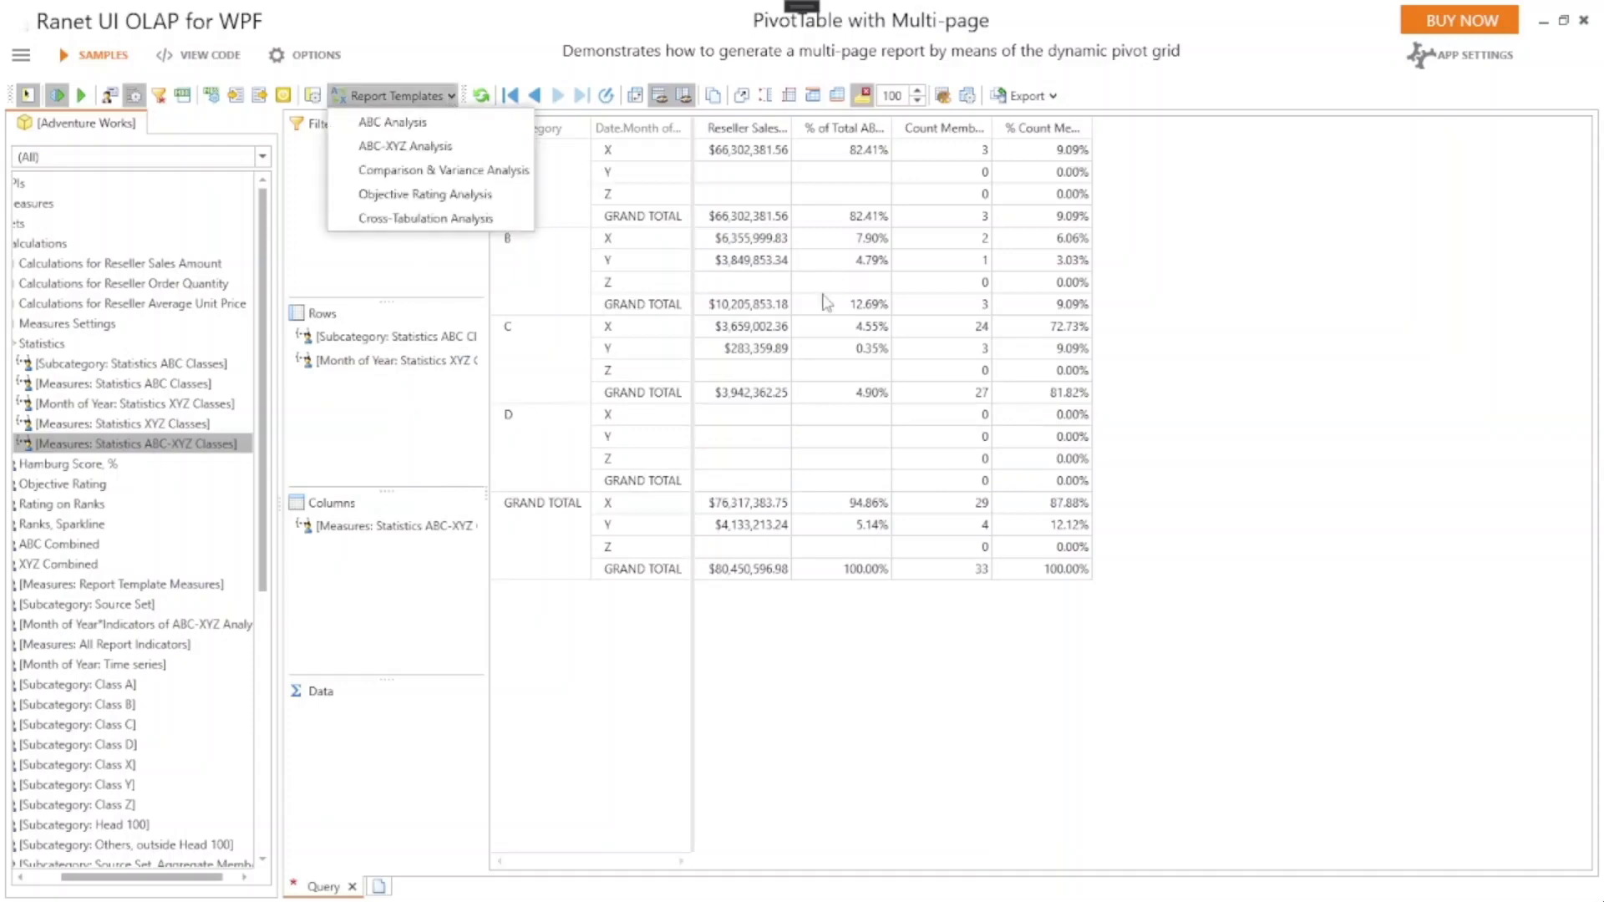
pyautogui.click(307, 382)
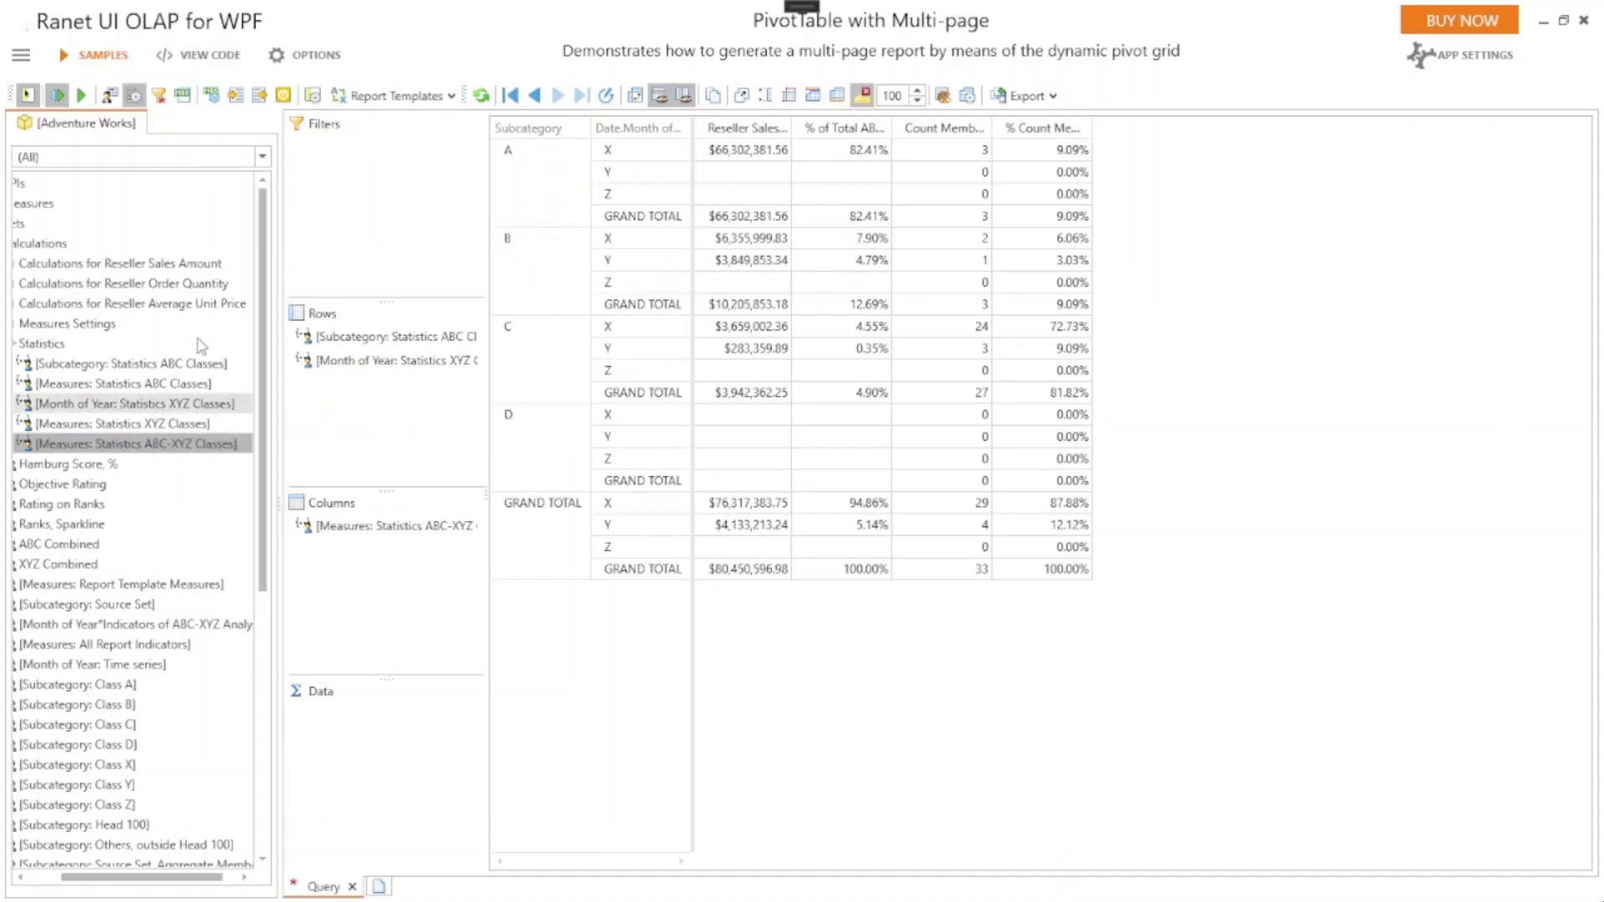
pyautogui.click(458, 96)
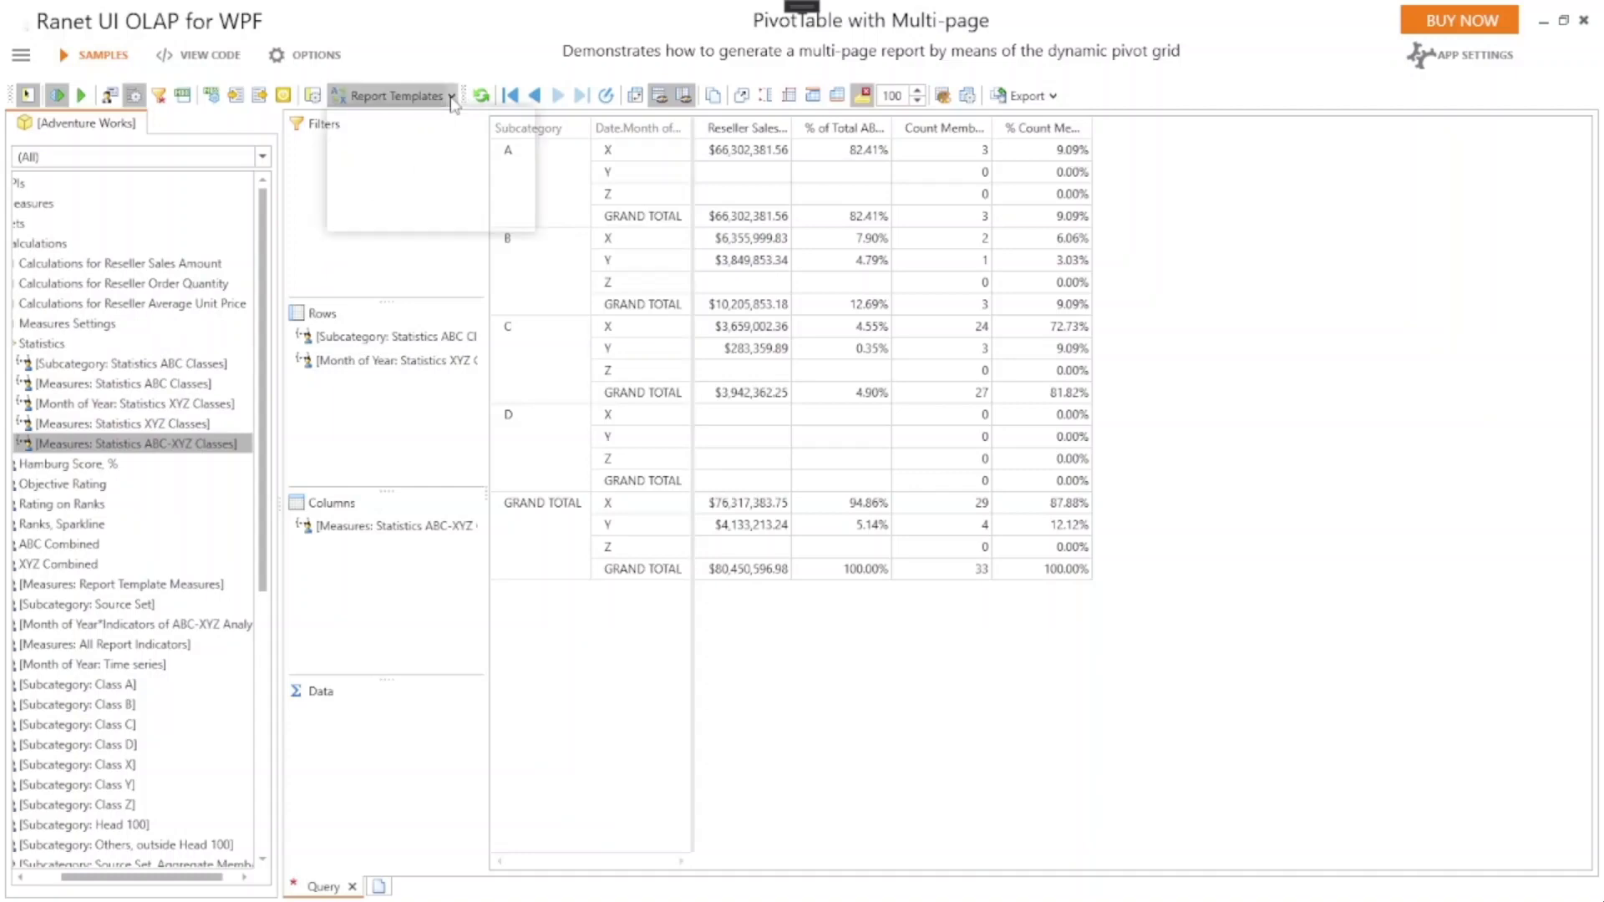
pyautogui.click(418, 149)
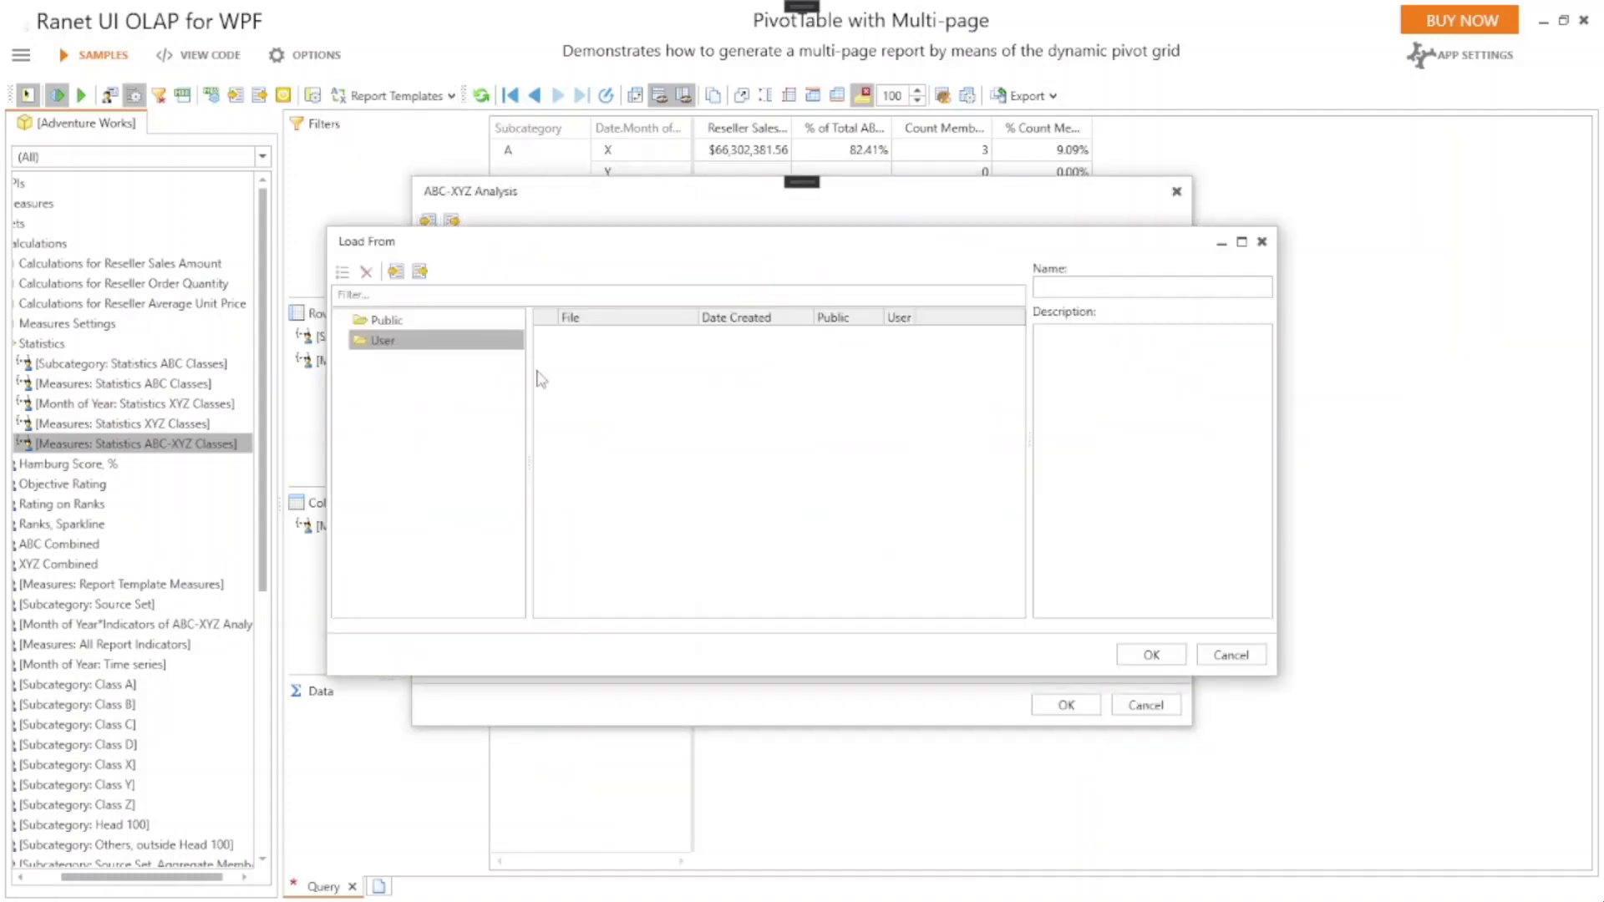
pyautogui.click(367, 322)
pyautogui.click(558, 342)
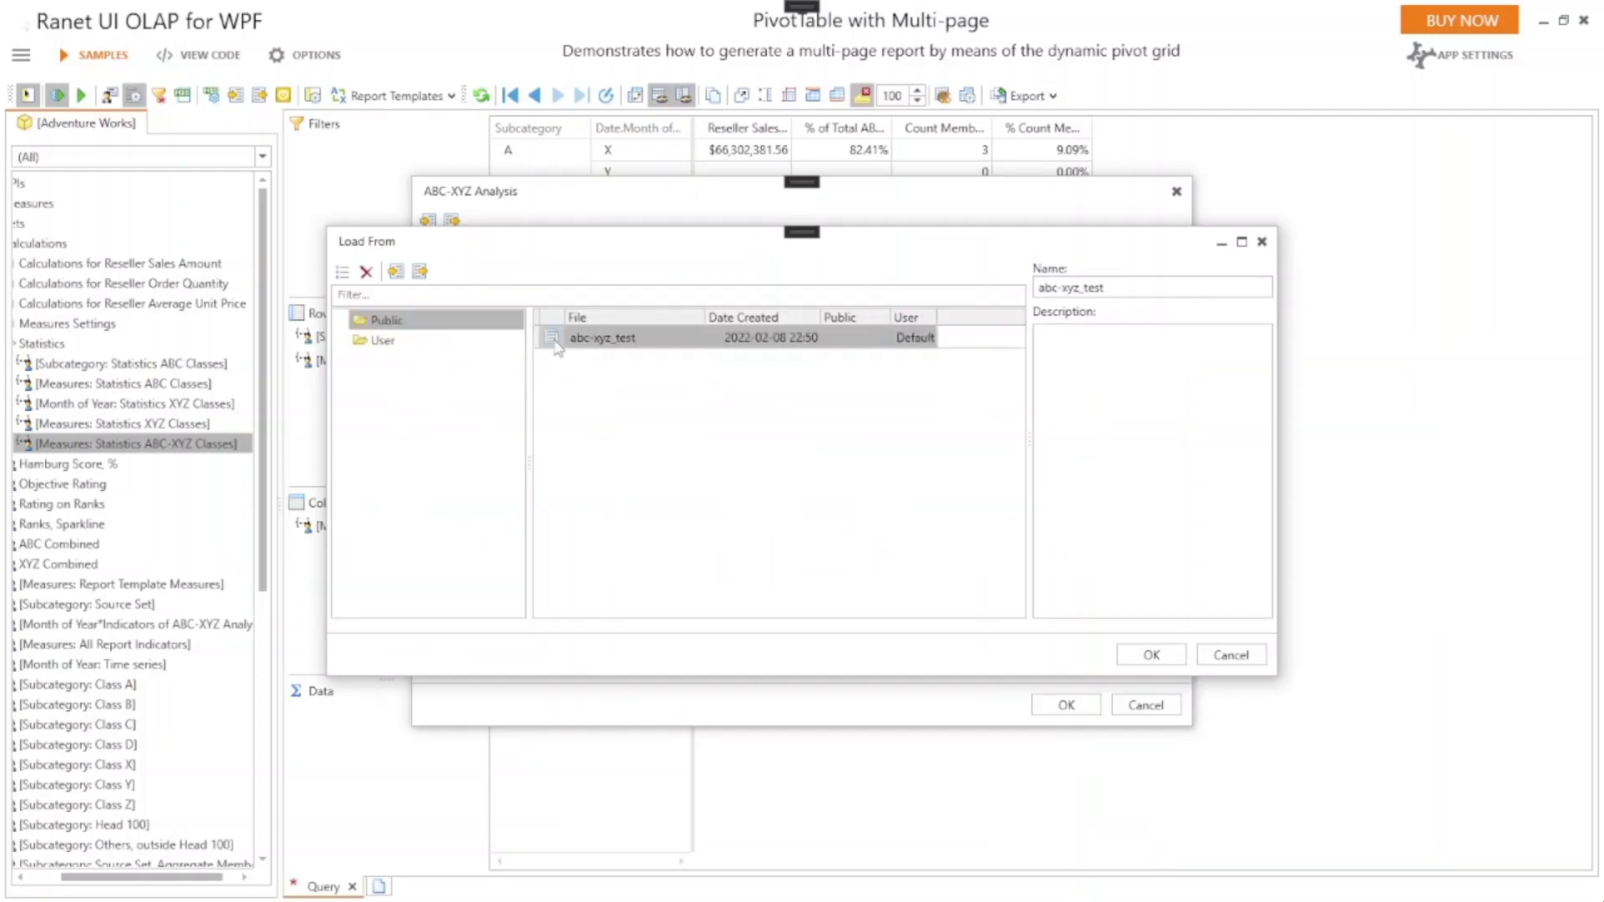
pyautogui.click(1150, 655)
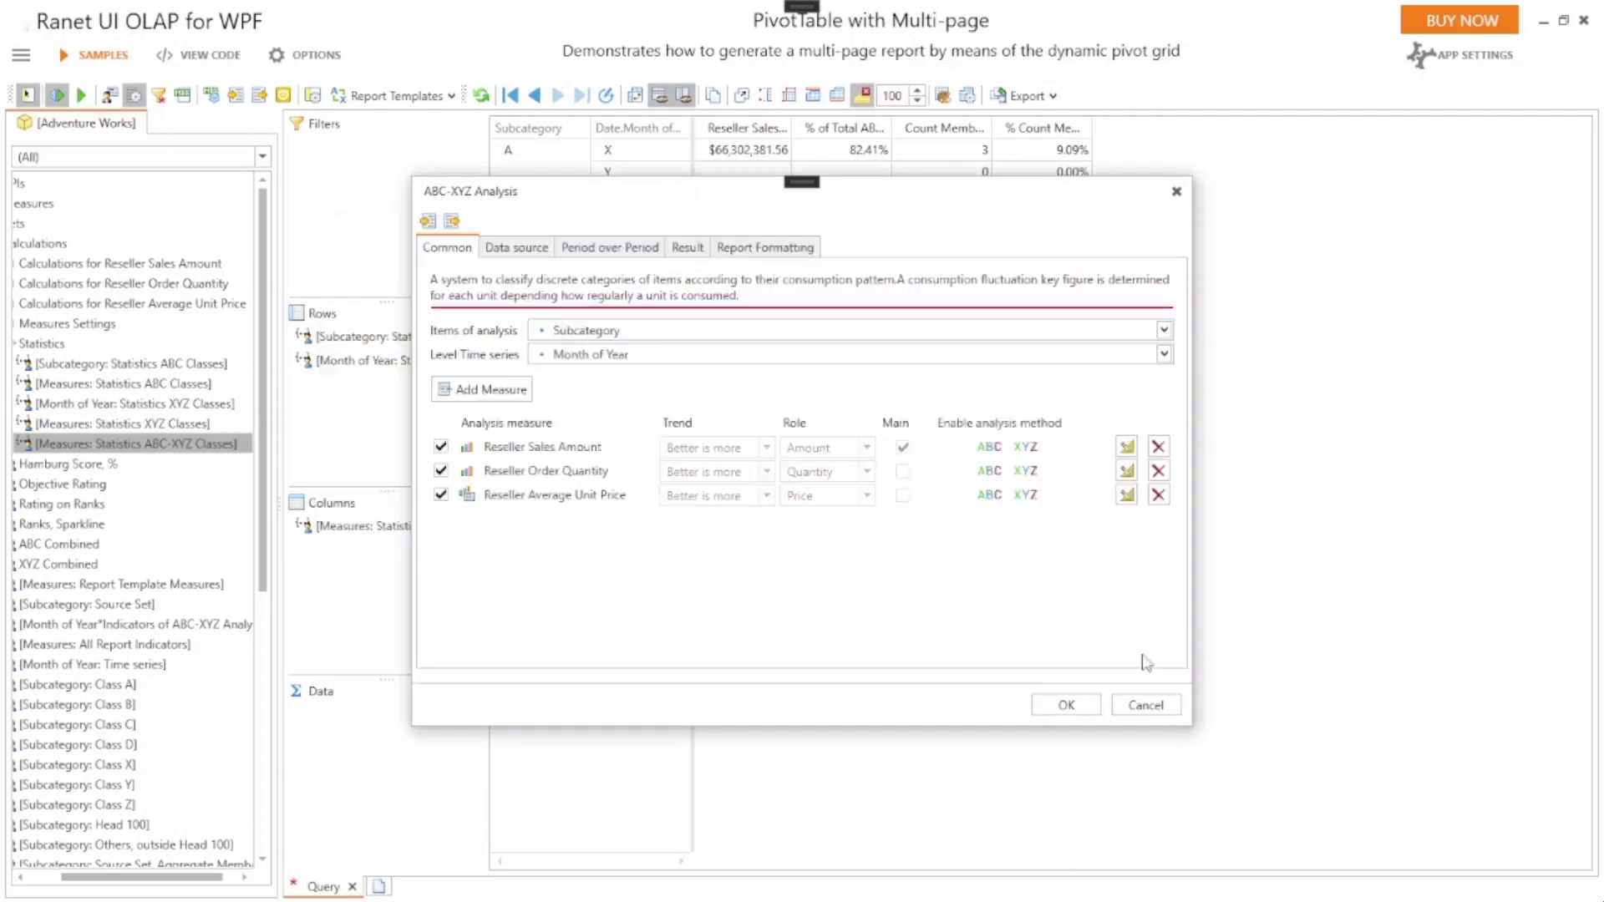
pyautogui.click(1076, 709)
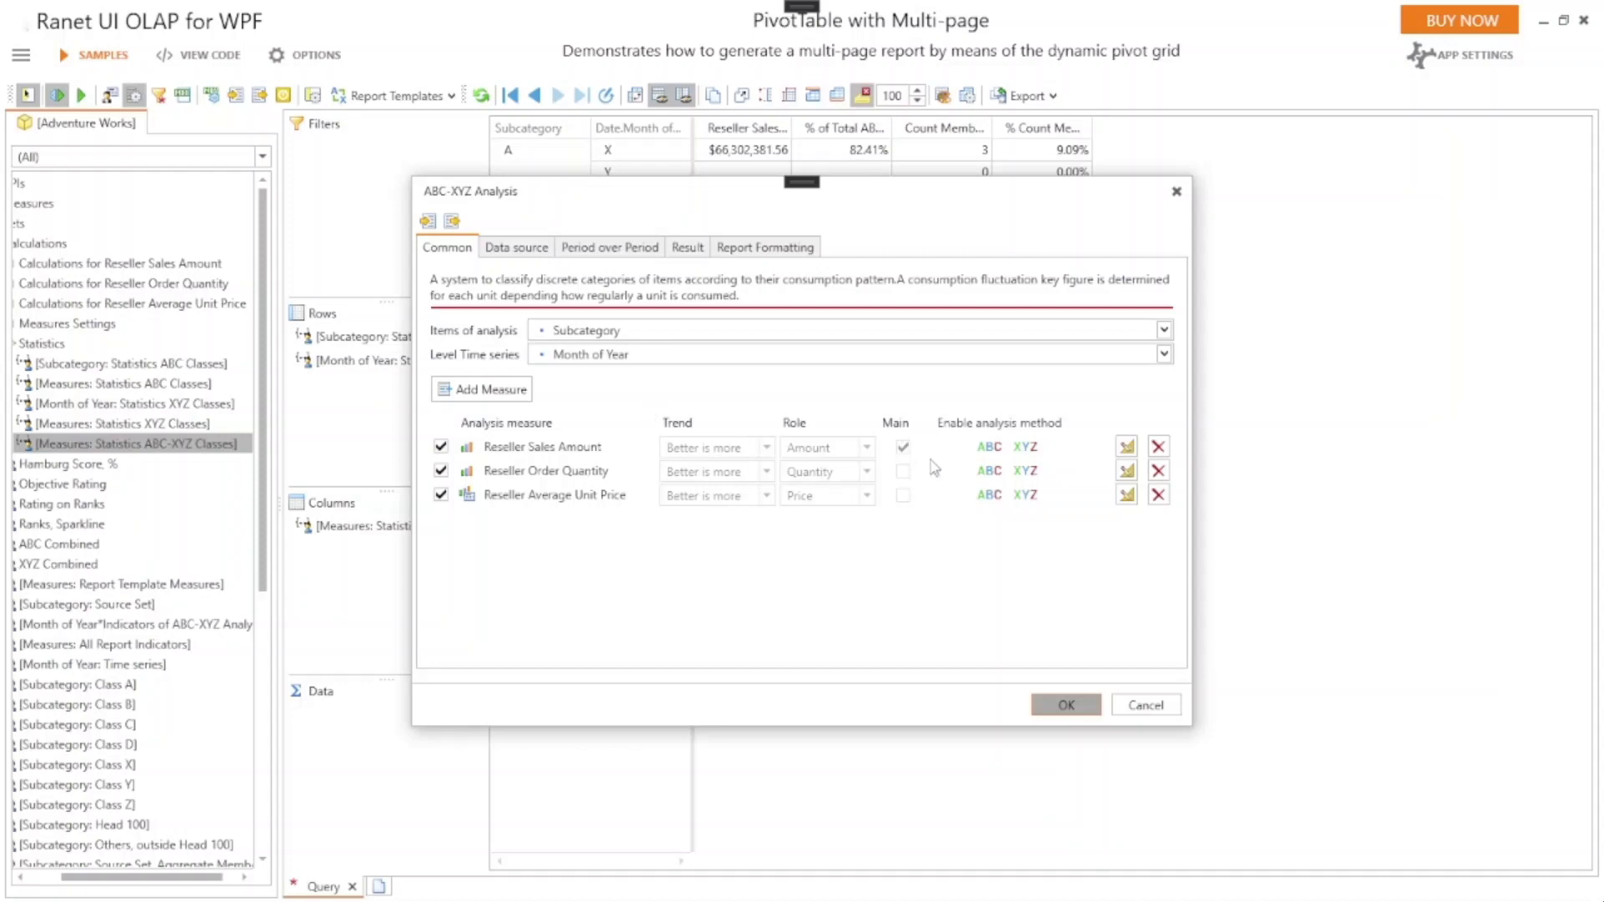
pyautogui.click(1079, 710)
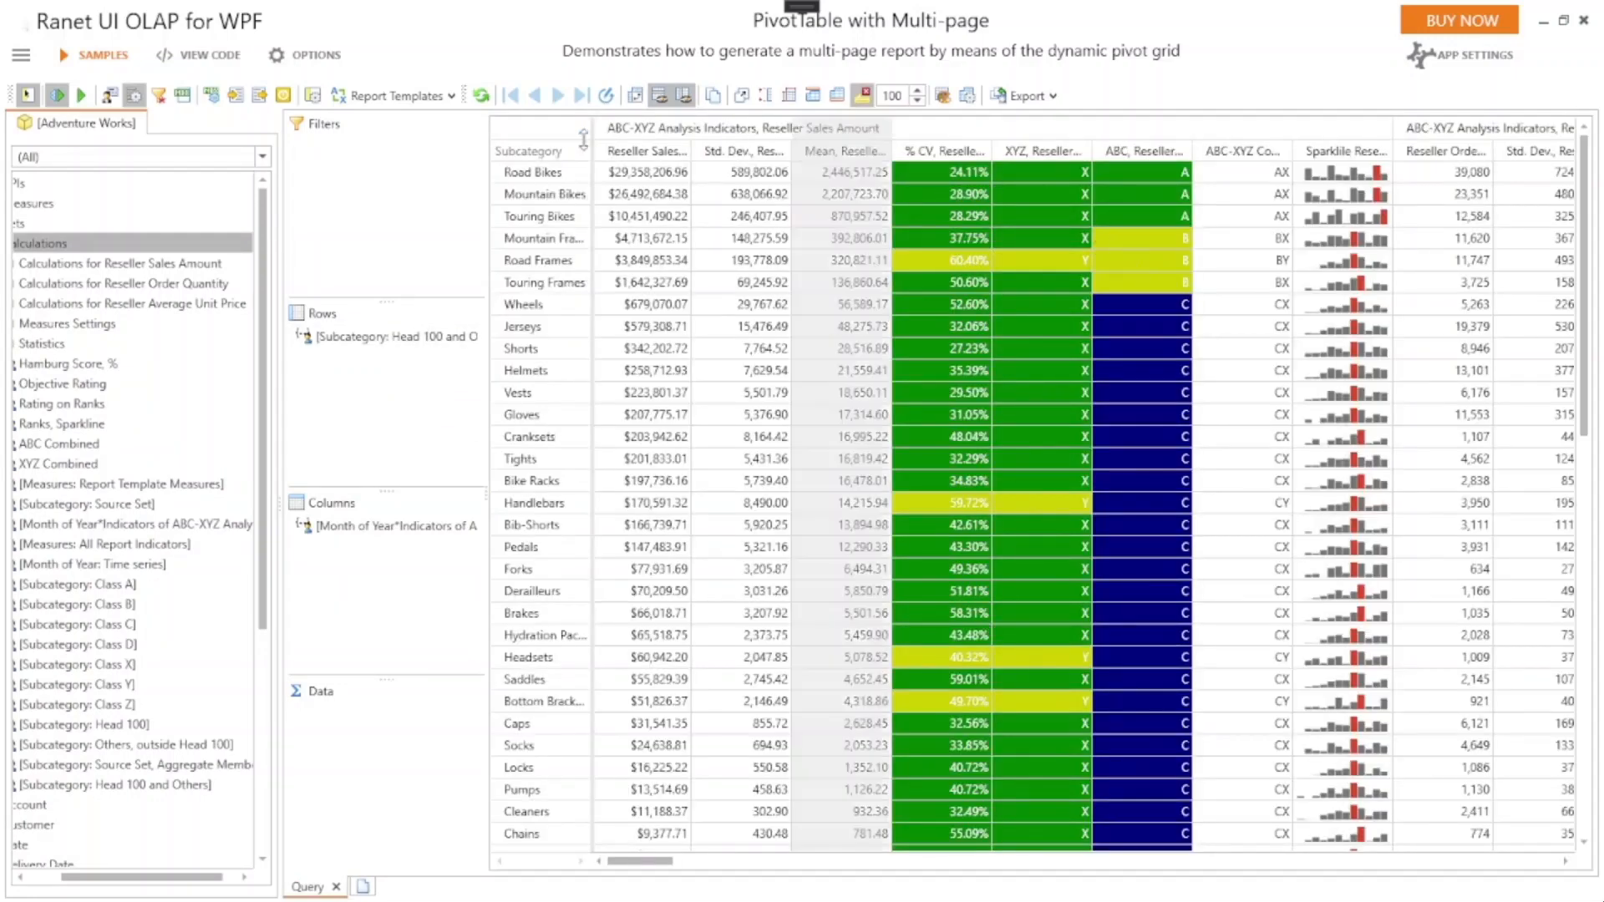
# Step: Export the ABC-XYZ report to an Excel workbook and switch to it in Excel
pyautogui.click(1049, 99)
pyautogui.click(1050, 124)
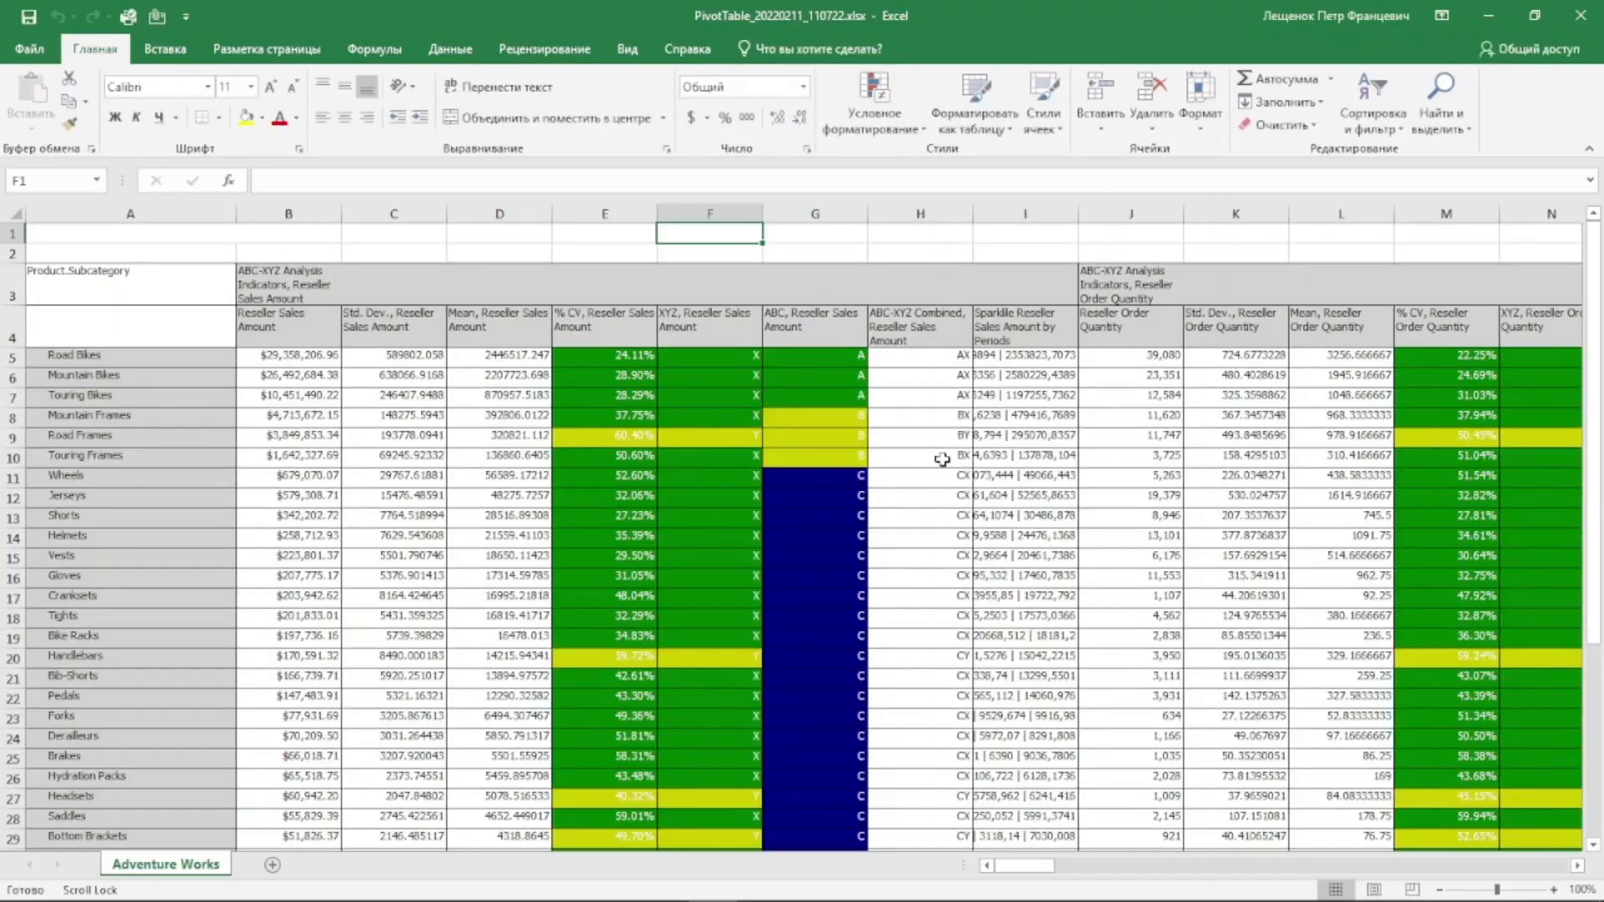
# Step: Delete the column with the Reseller Sales Amount sparkline values from the exported worksheet
pyautogui.click(1031, 215)
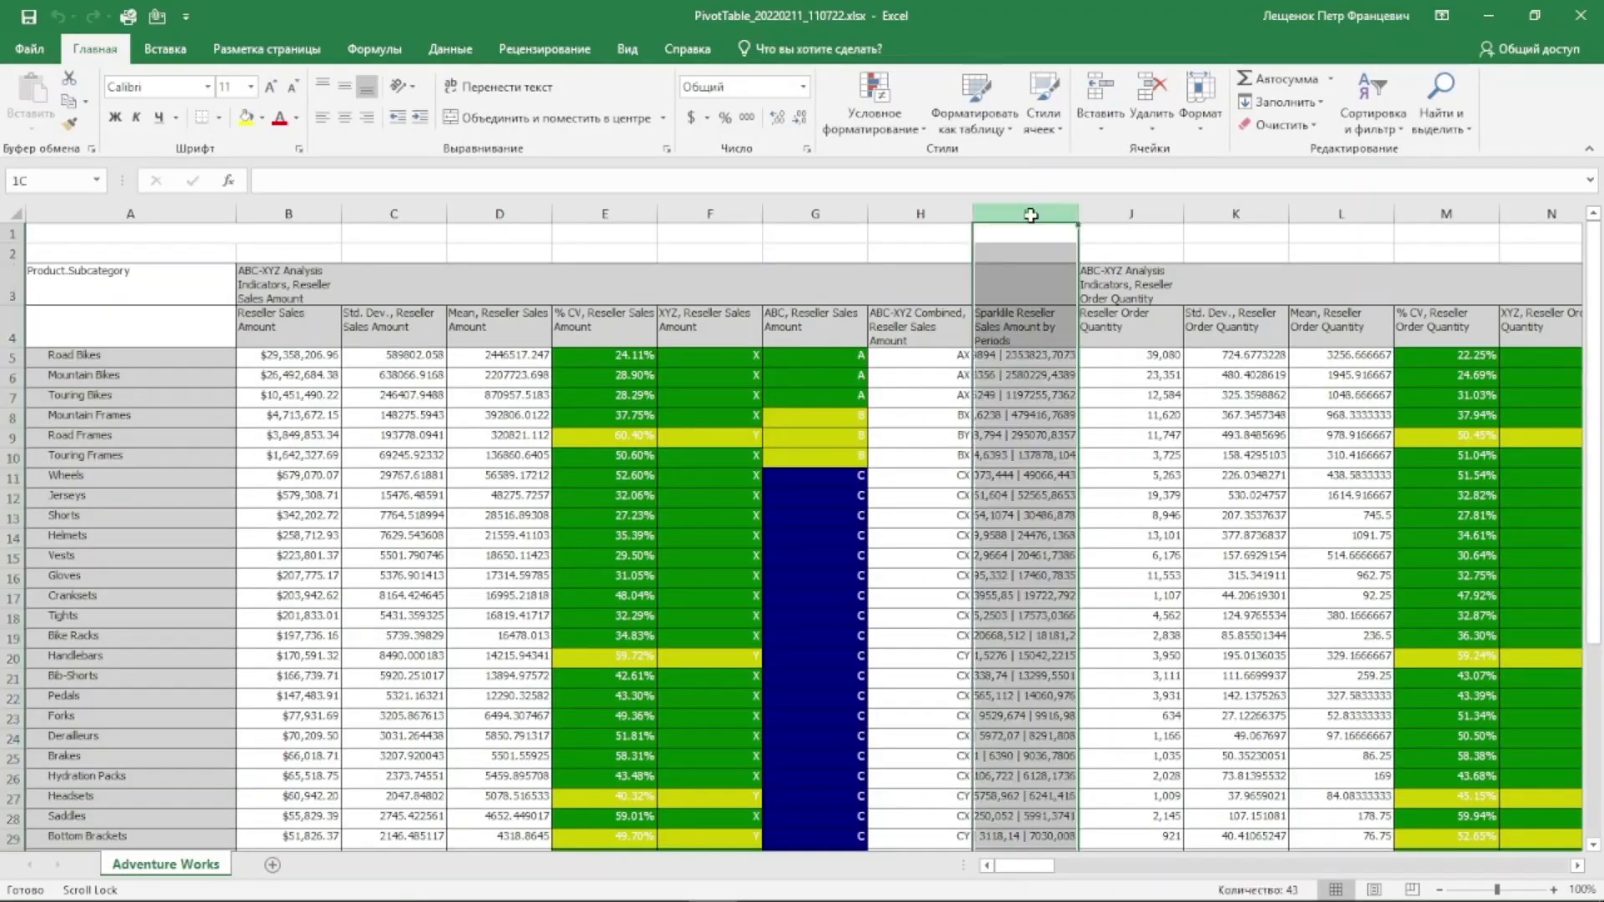
pyautogui.rightClick(1031, 215)
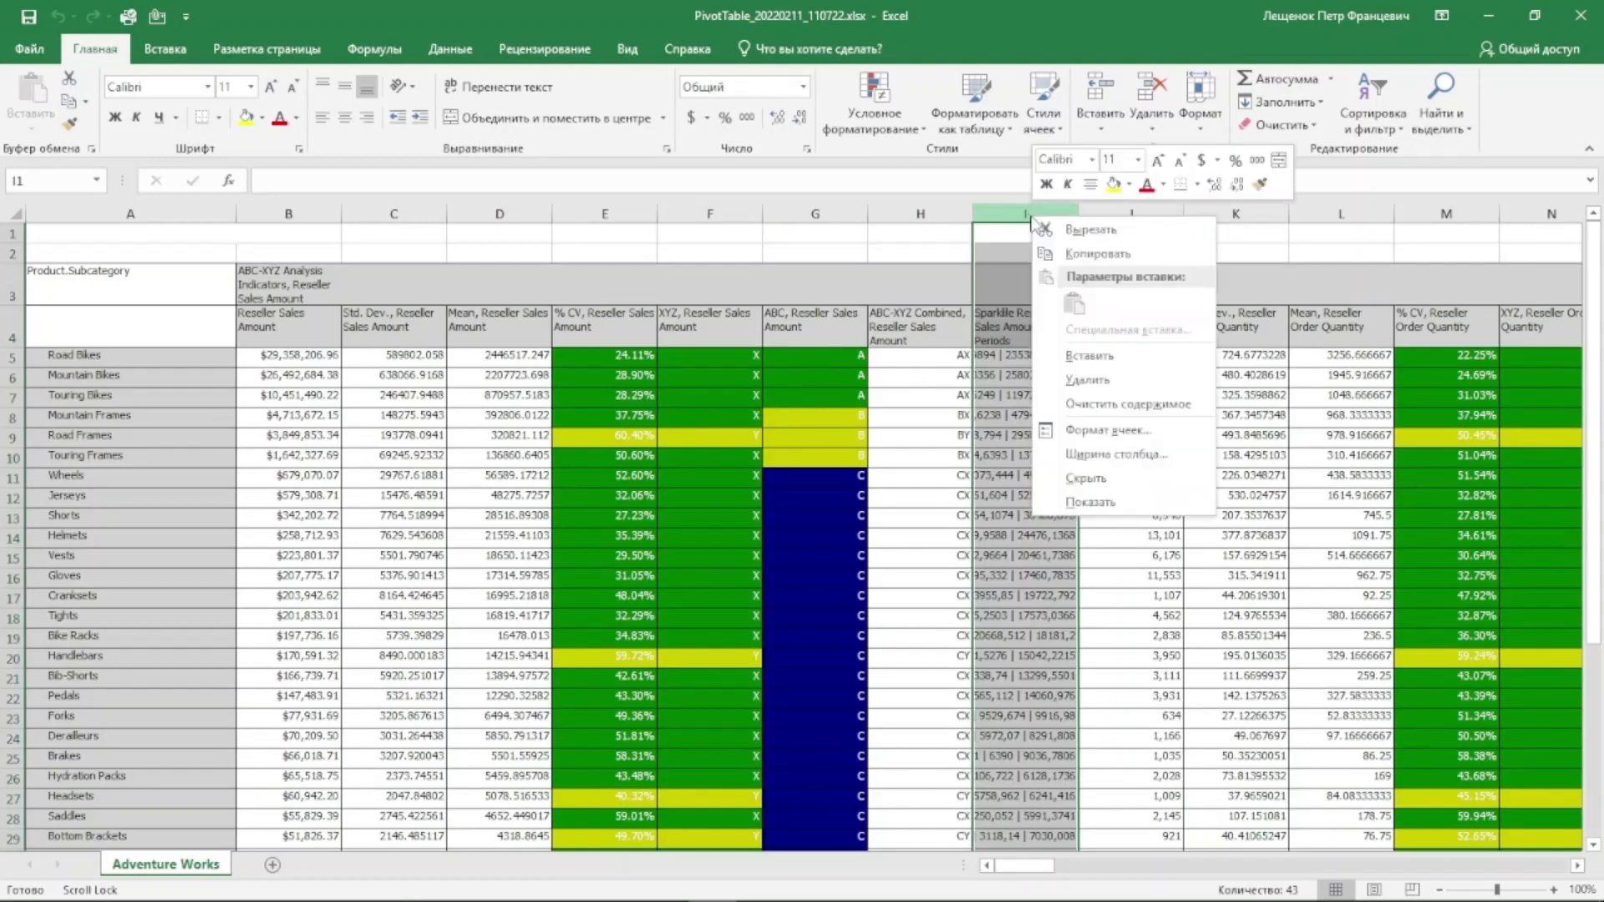
pyautogui.click(1082, 381)
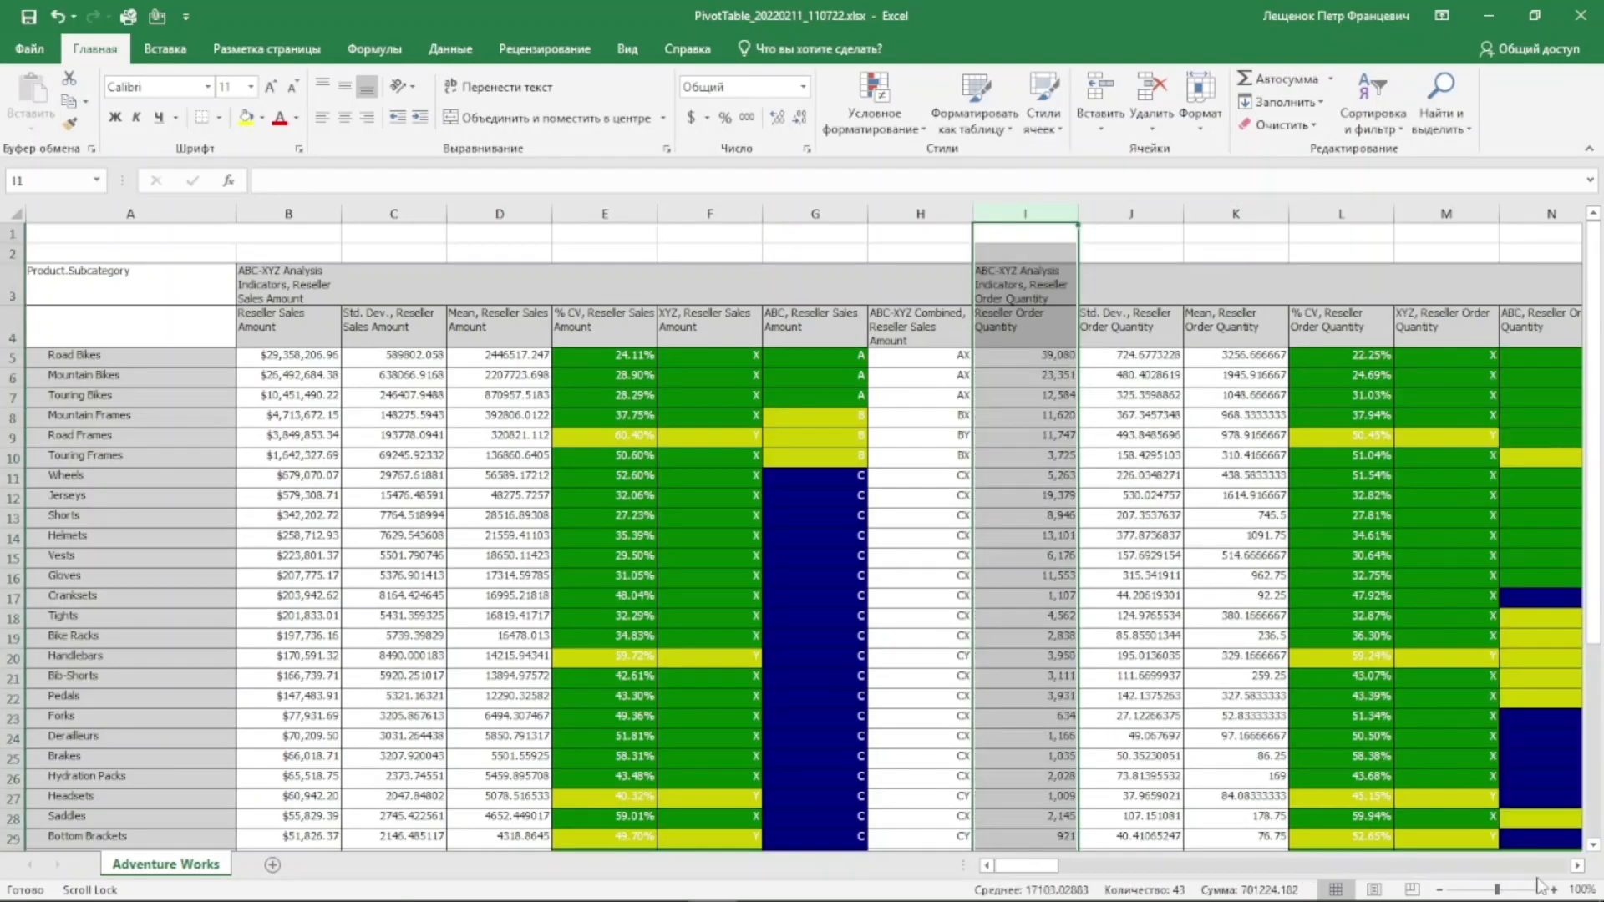
pyautogui.click(1577, 867)
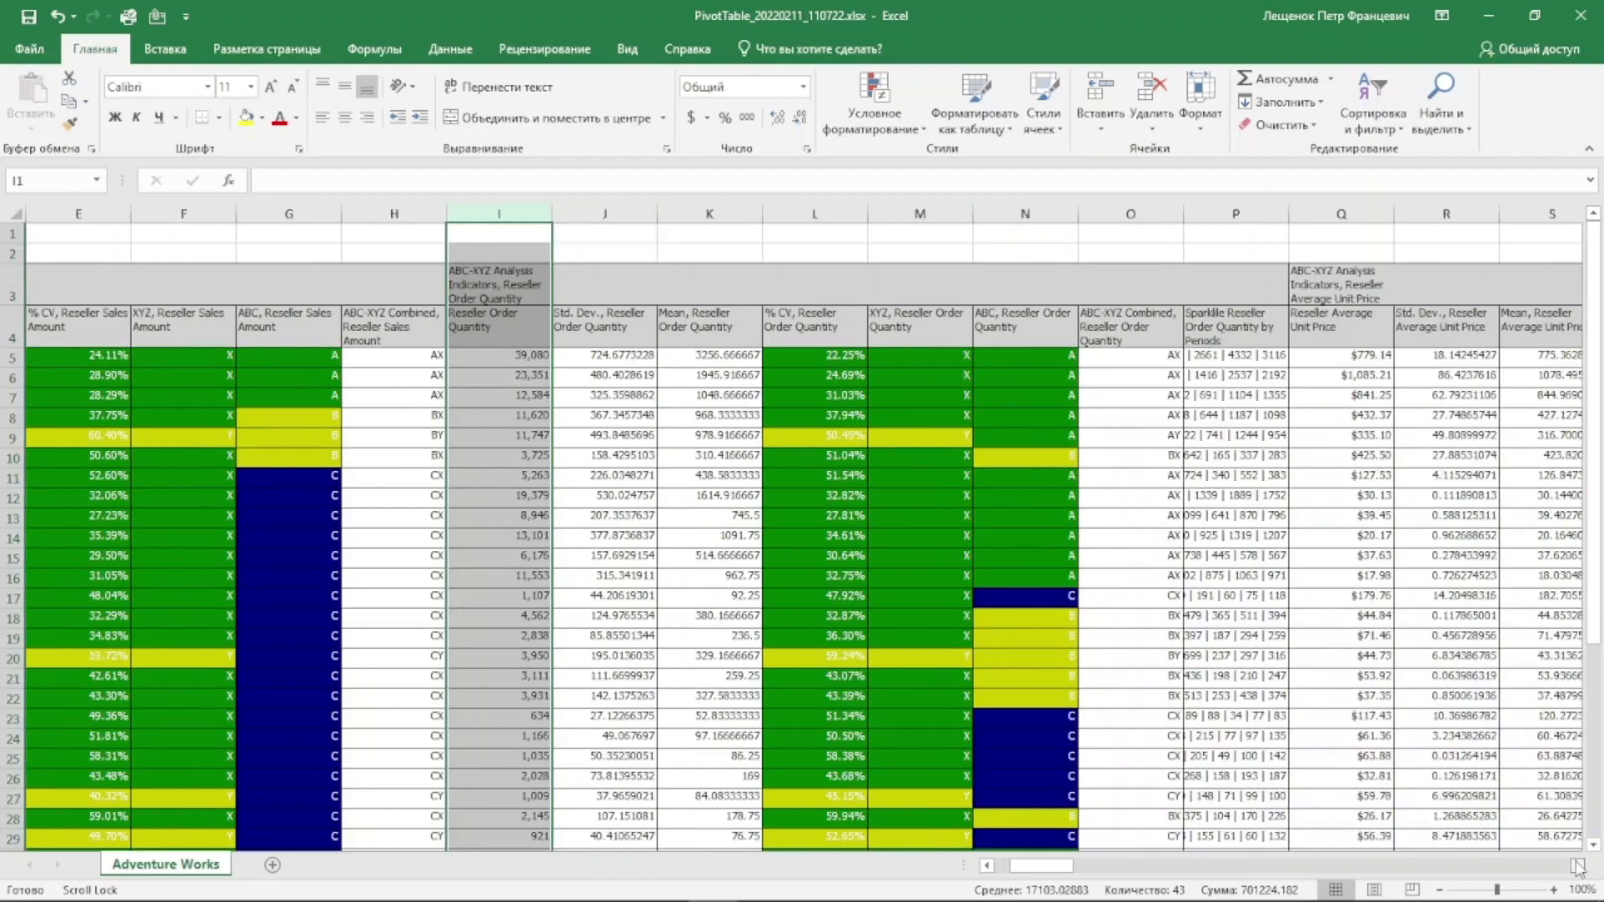
# Step: Delete the column with the Reseller Order Quantity sparkline values from the exported worksheet
pyautogui.click(1211, 219)
pyautogui.rightClick(1212, 219)
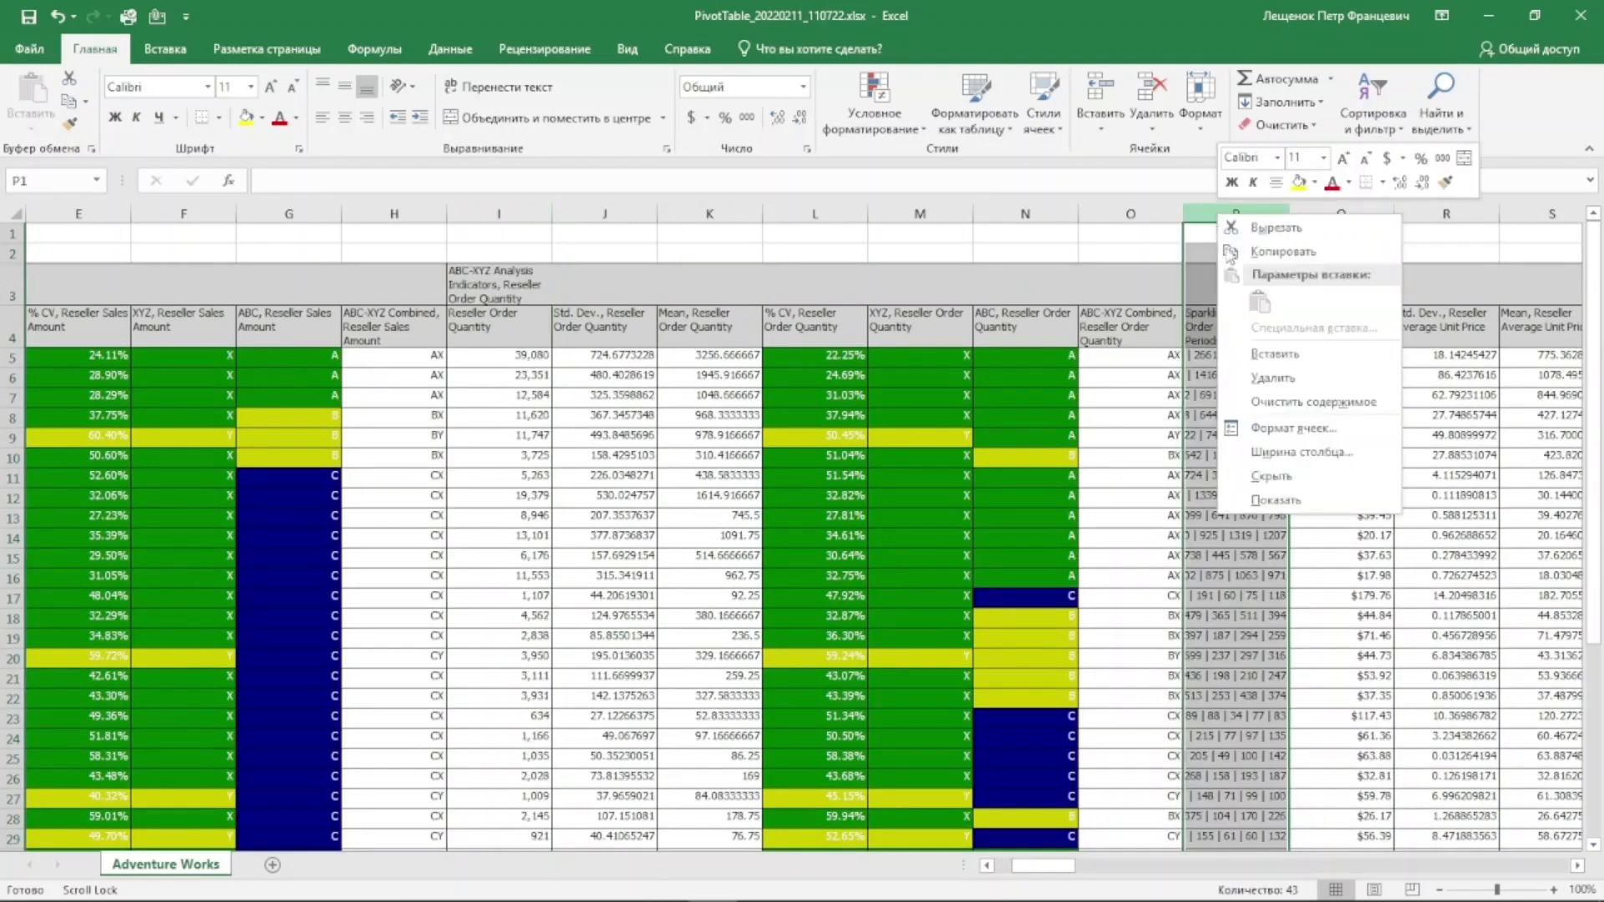
pyautogui.click(1272, 378)
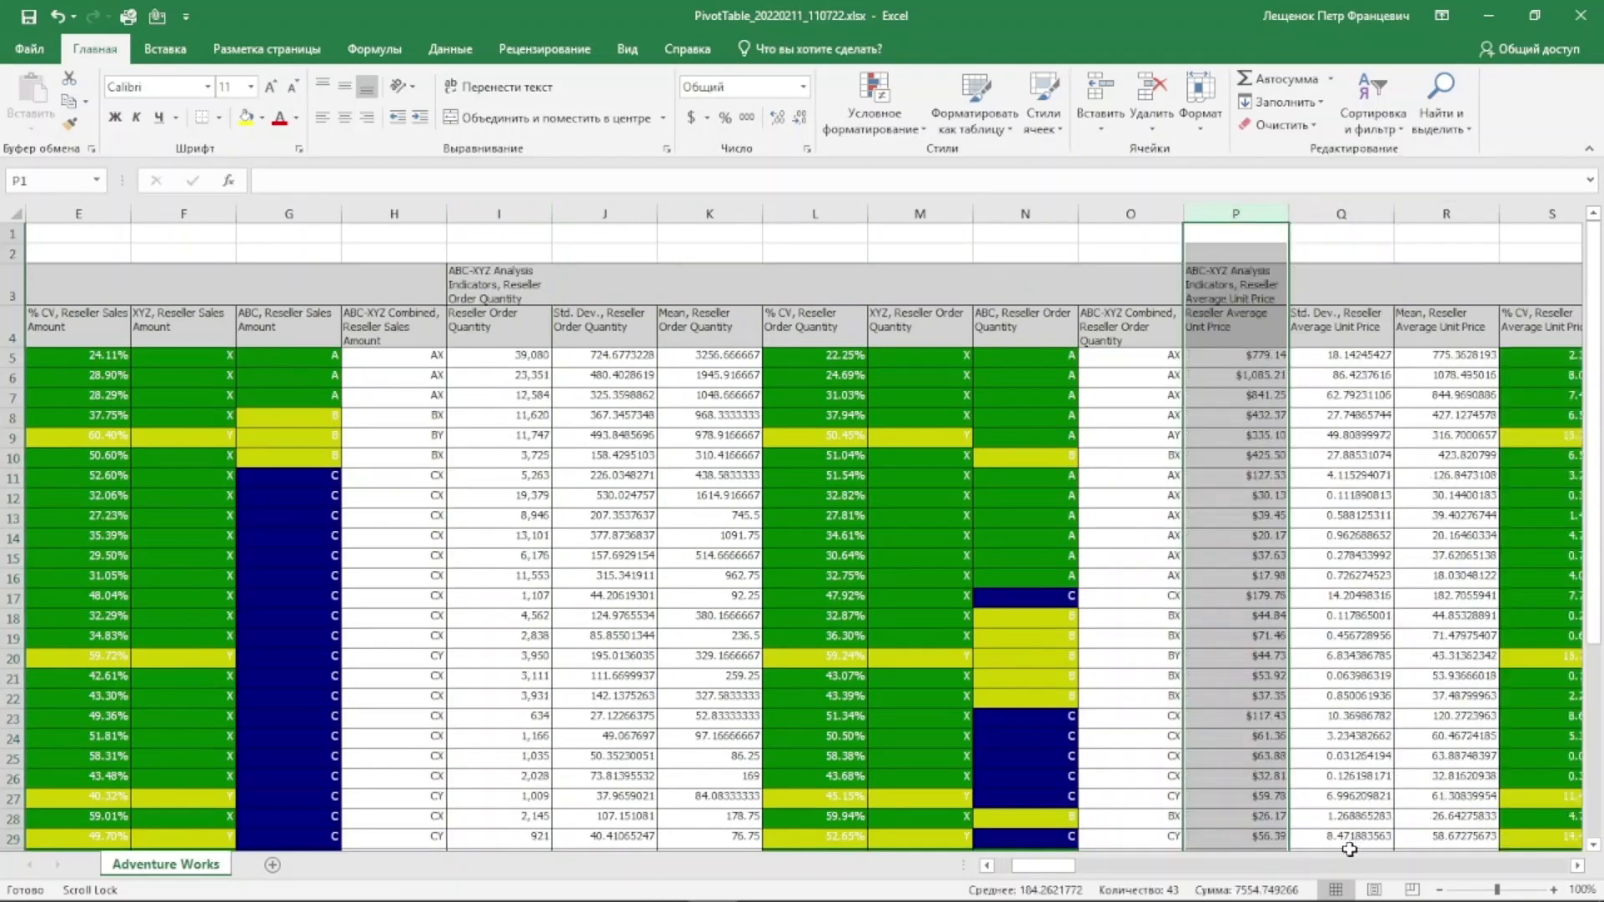
# Step: Close the exported workbook without saving its changes and return to Ranet UI OLAP for WPF
pyautogui.moveTo(1044, 867); pyautogui.dragTo(952, 829)
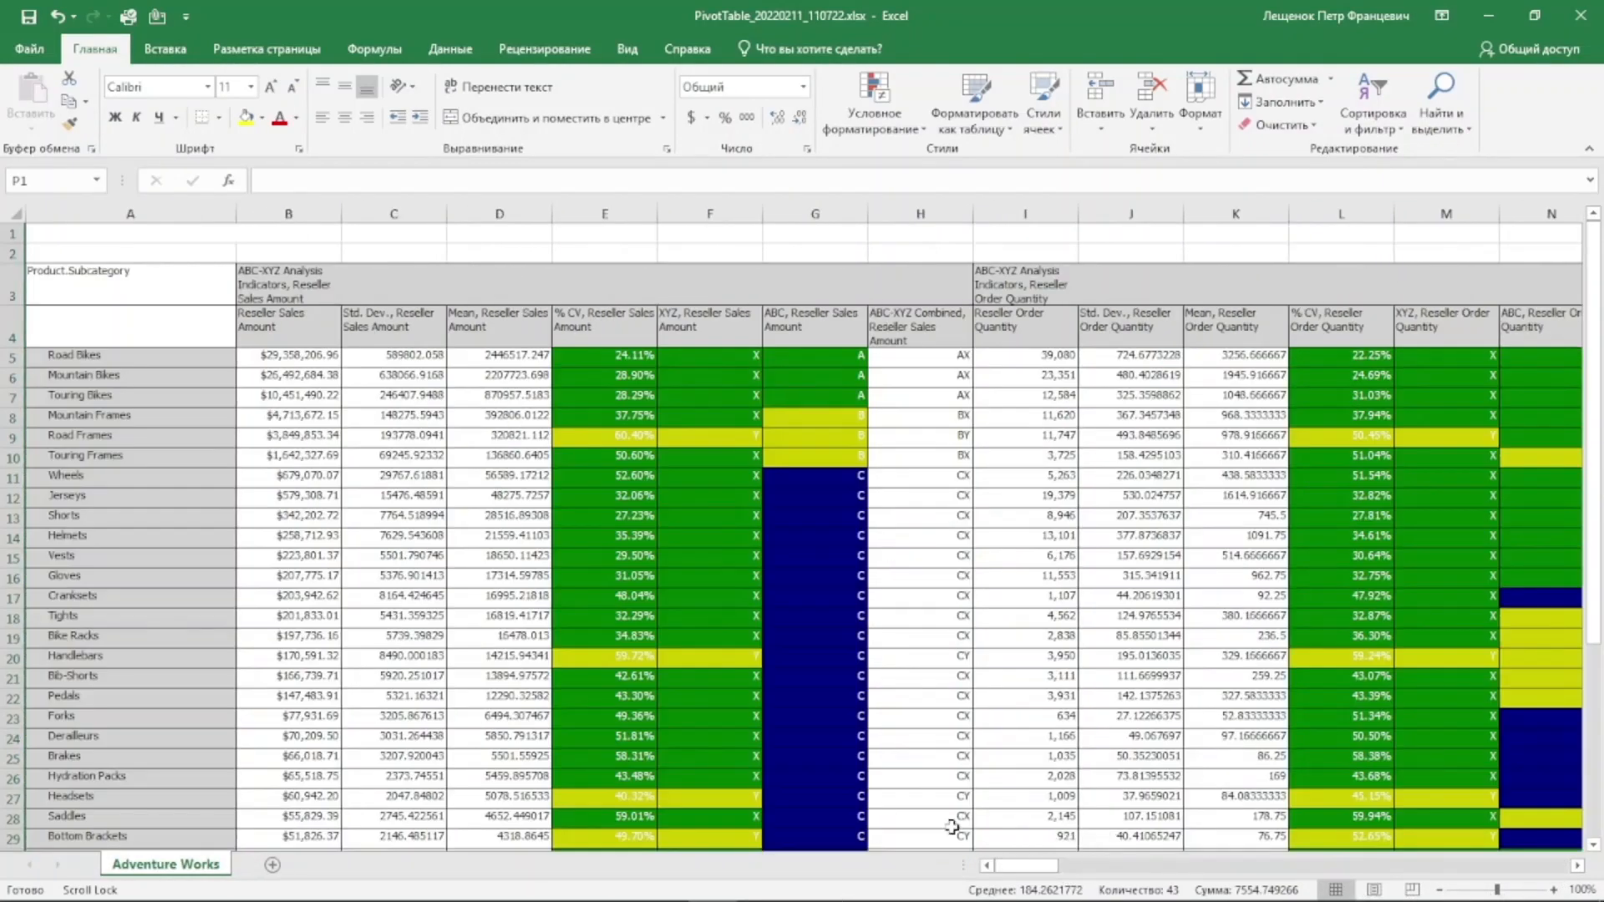
pyautogui.click(1581, 15)
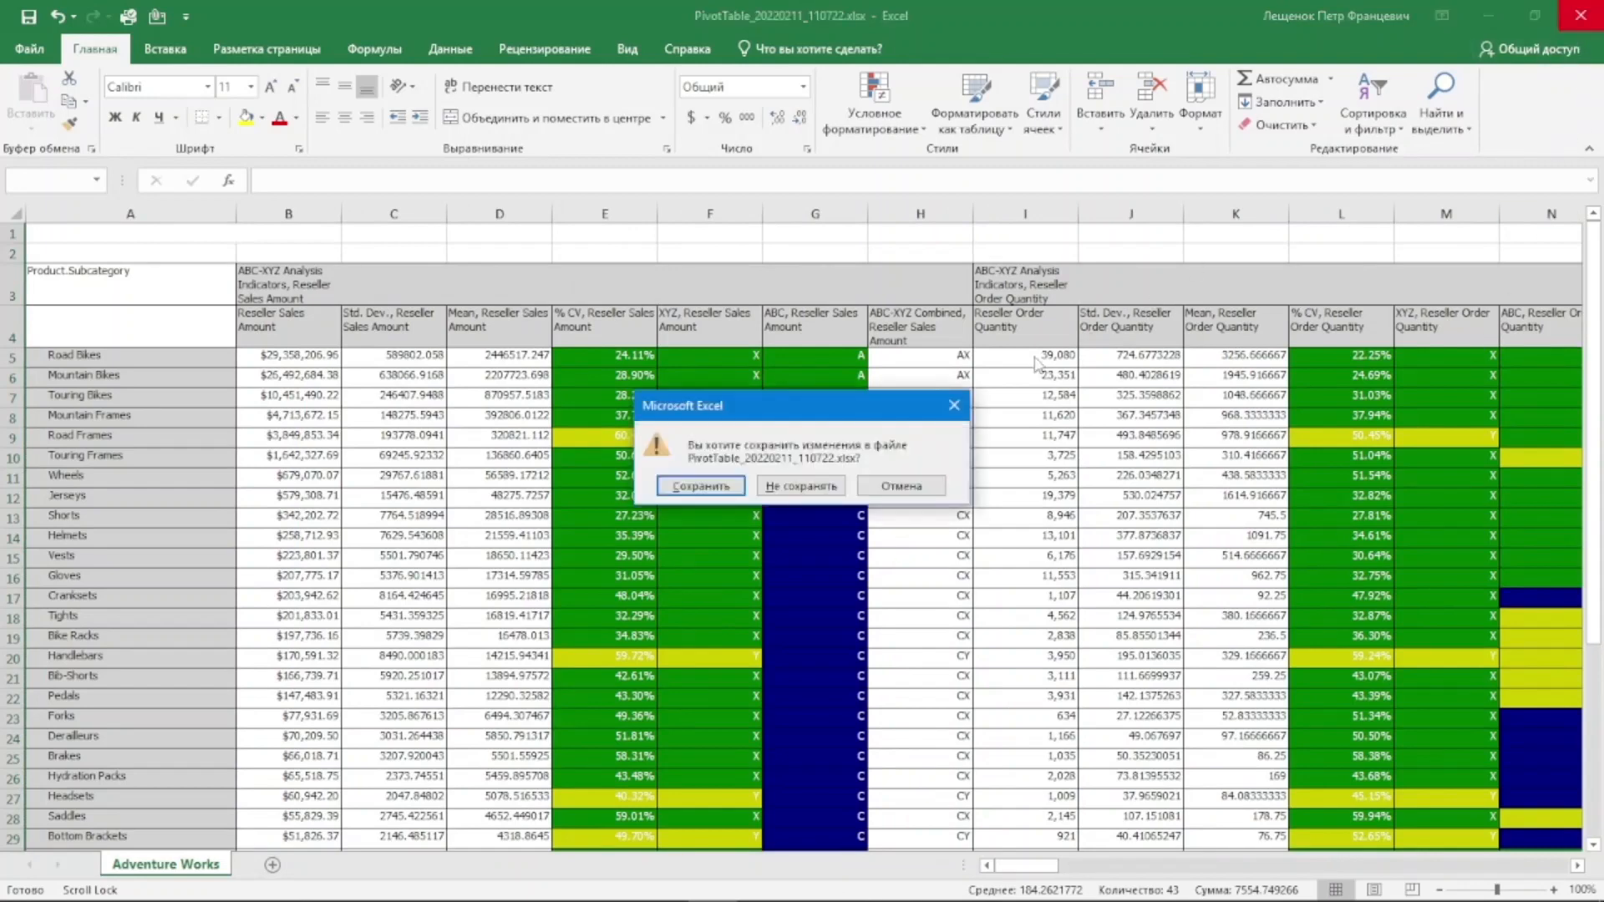
pyautogui.click(800, 486)
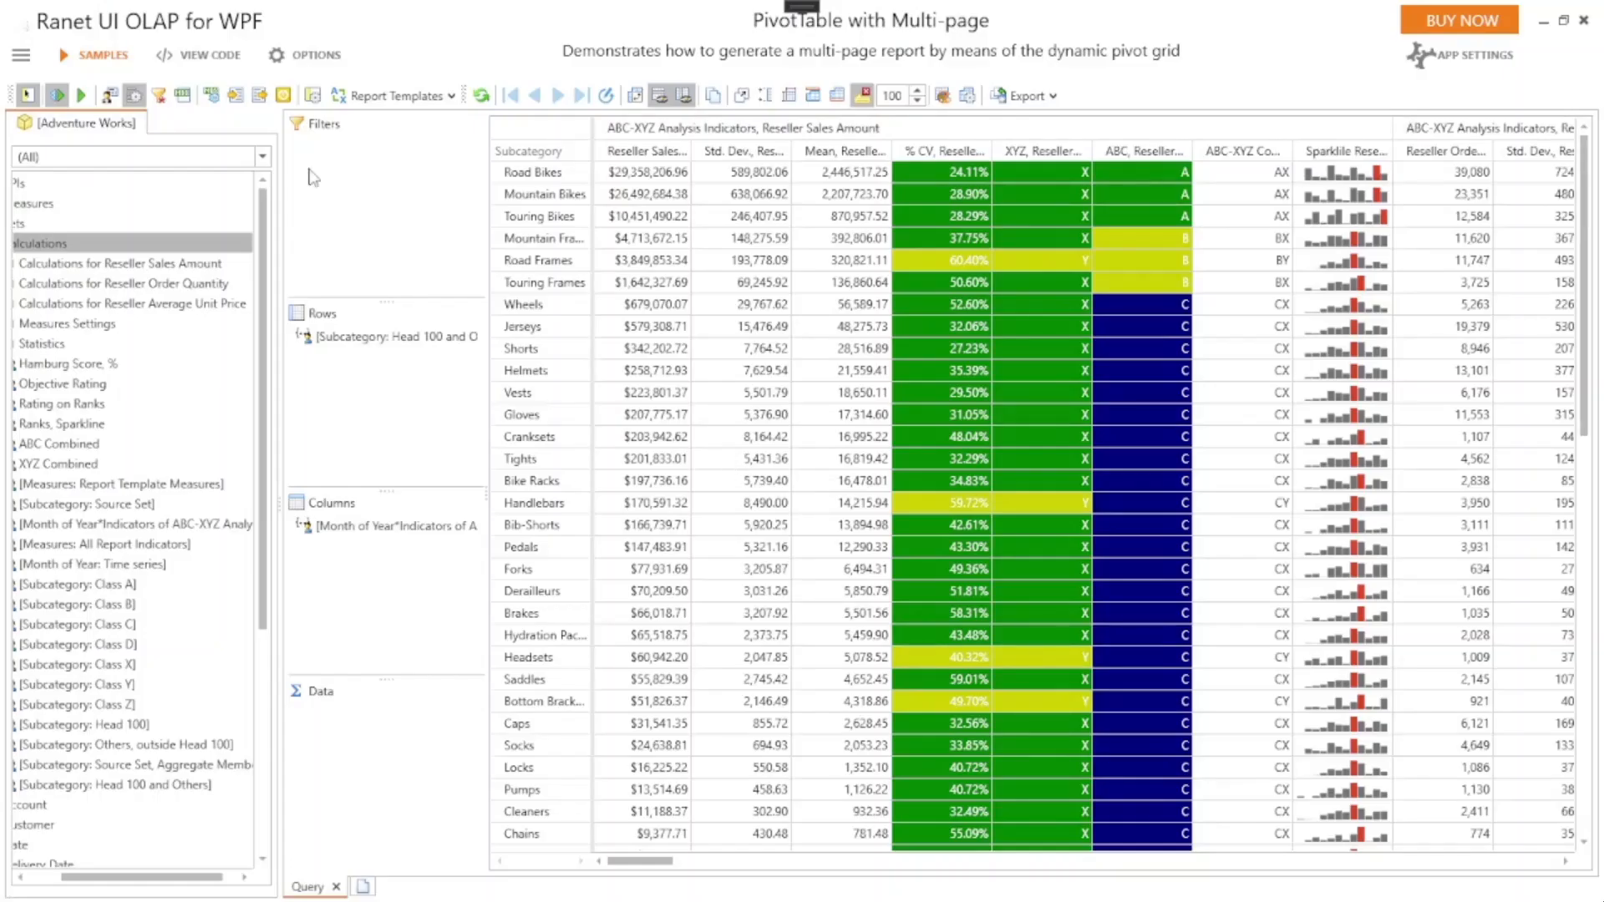
# Step: Open the Comparison & Variance Analysis report template and load the saved comp_test_query settings from the Public folder
pyautogui.click(451, 96)
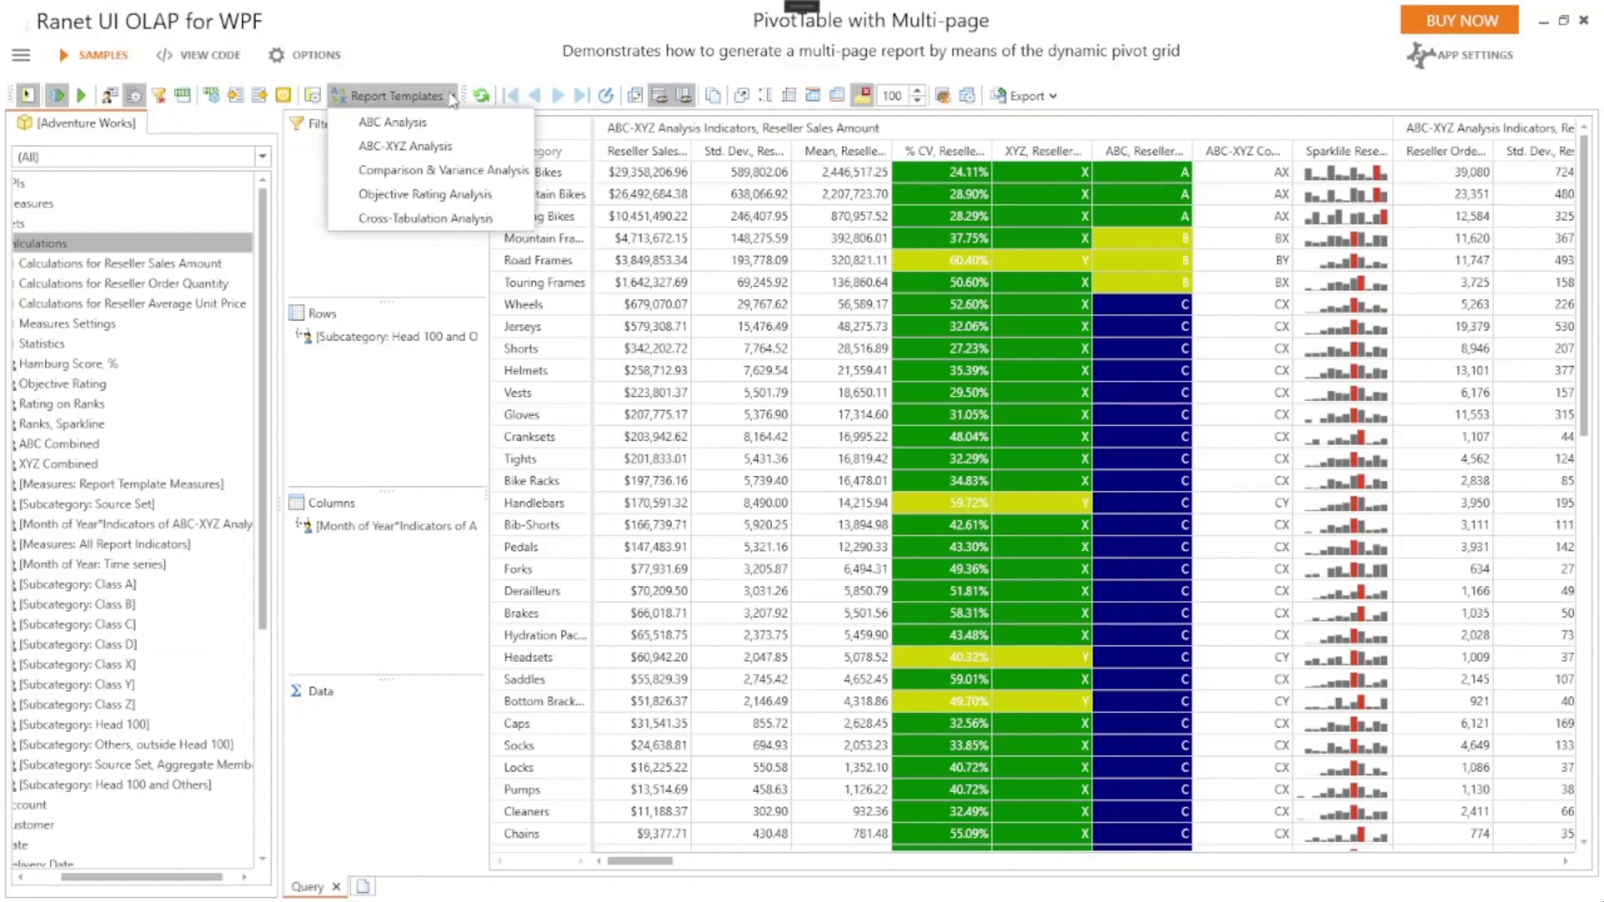
pyautogui.click(420, 171)
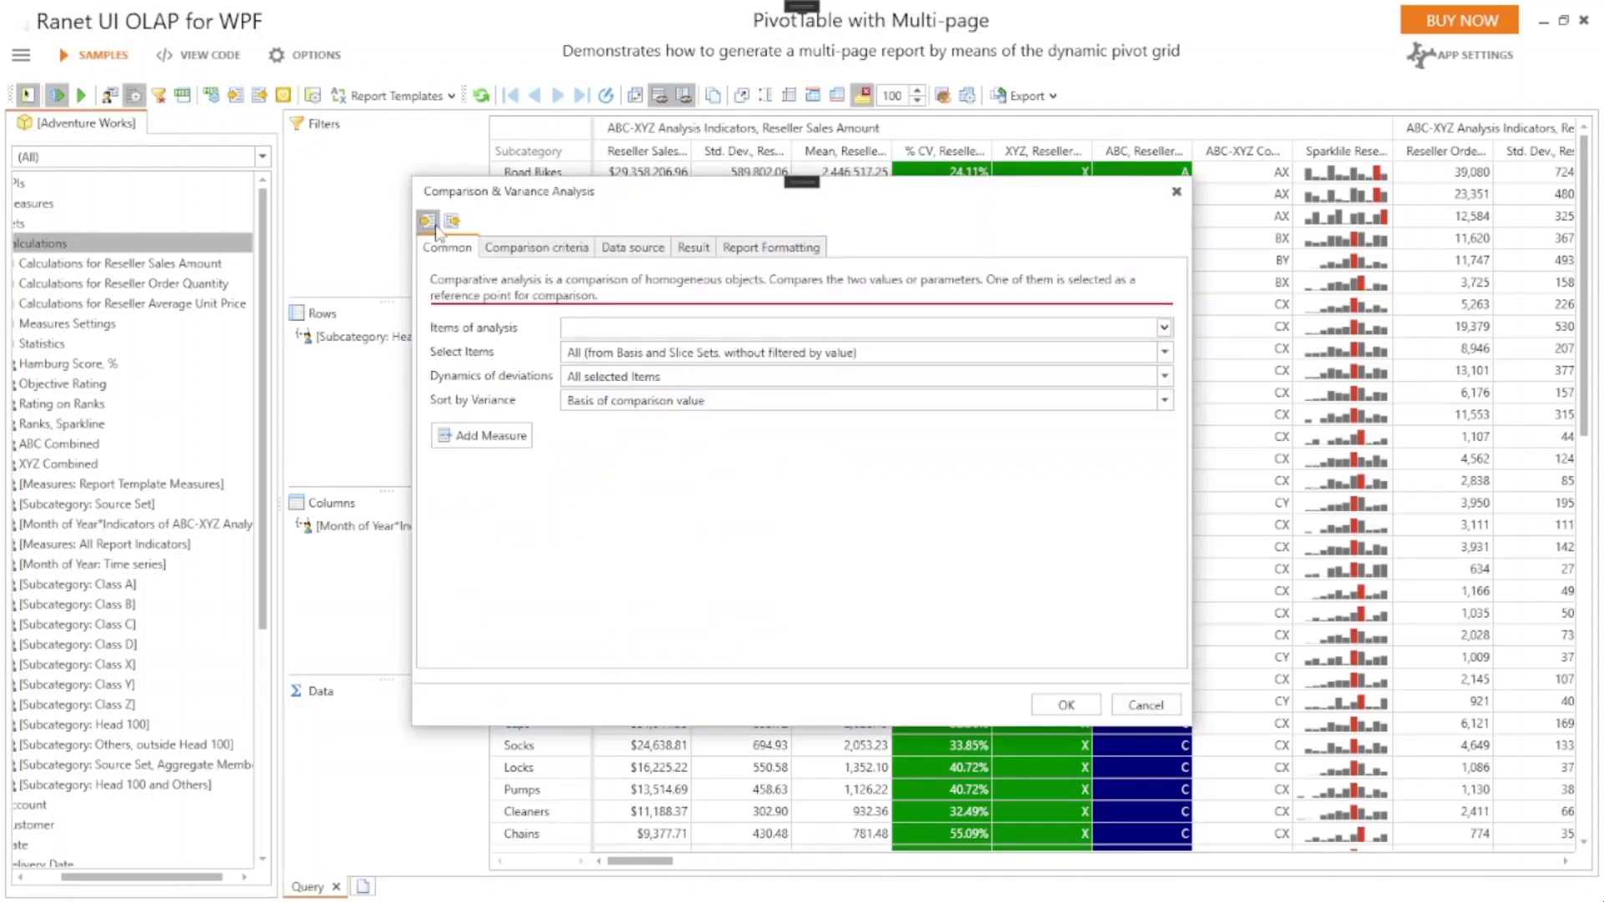
pyautogui.click(428, 221)
pyautogui.click(393, 320)
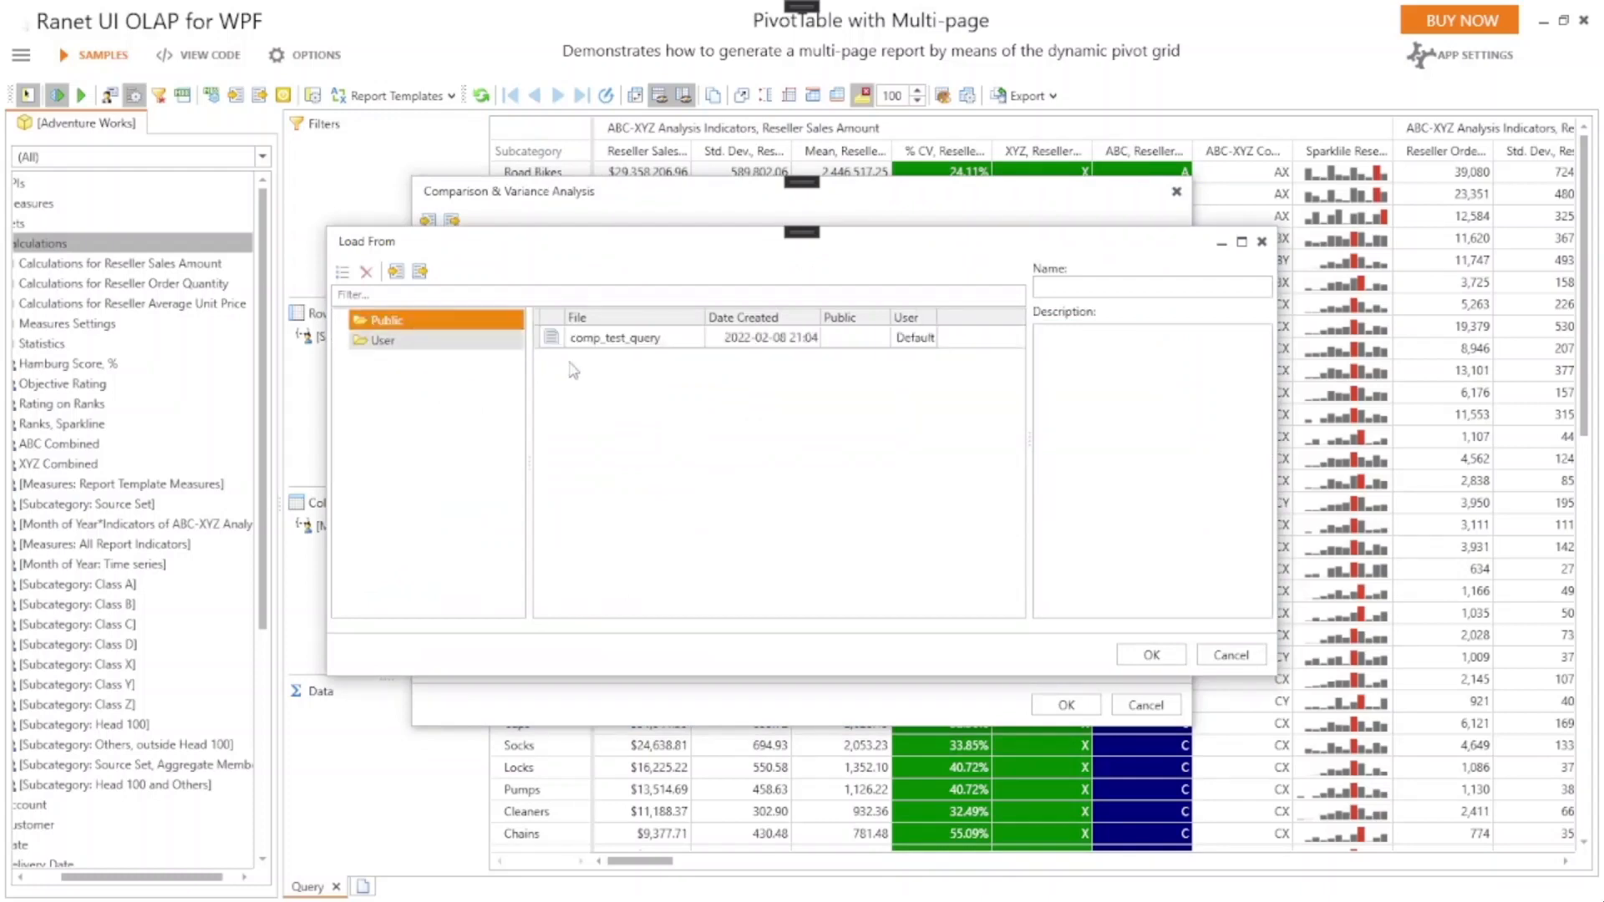
pyautogui.click(617, 342)
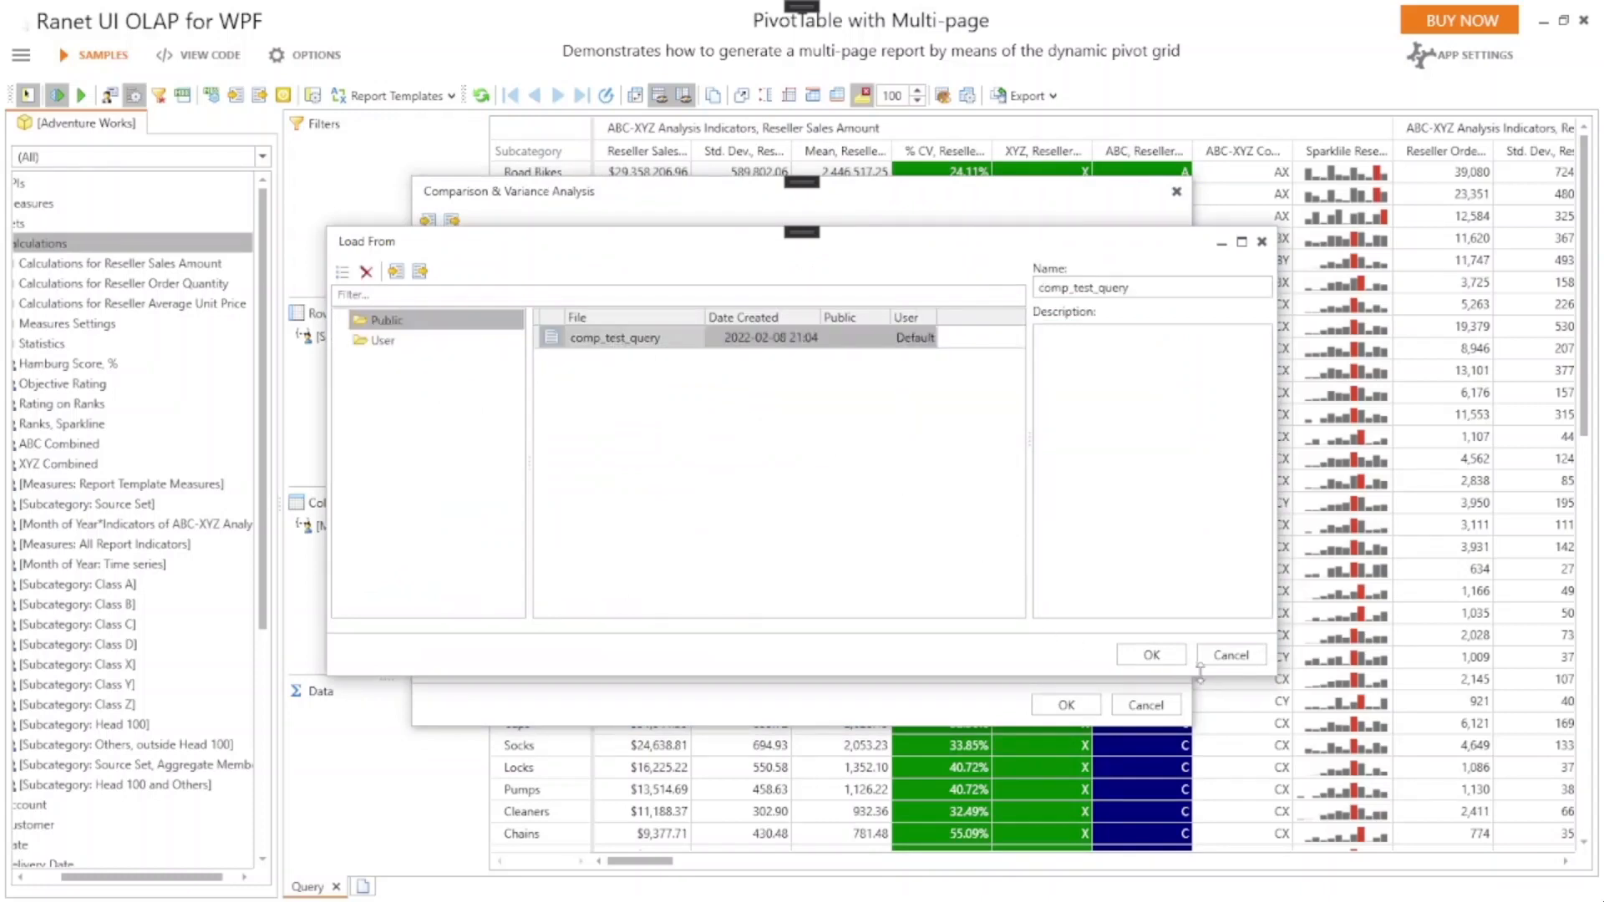
pyautogui.click(1140, 655)
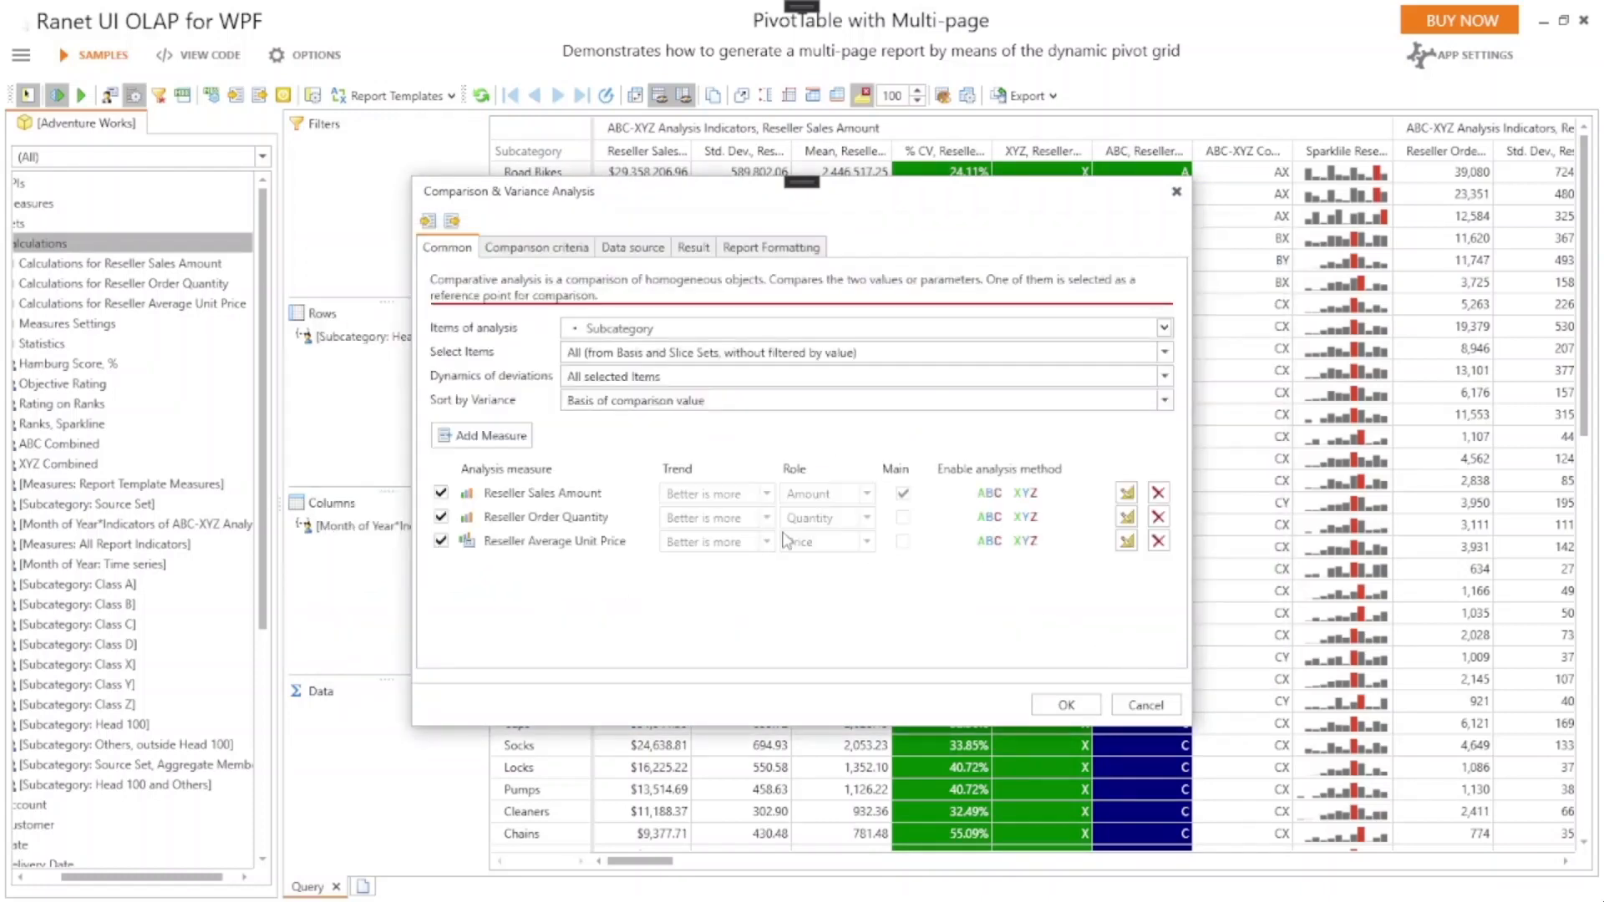
# Step: Add the Reseller attribute from the Reseller dimension as a further comparison criterion
pyautogui.click(507, 250)
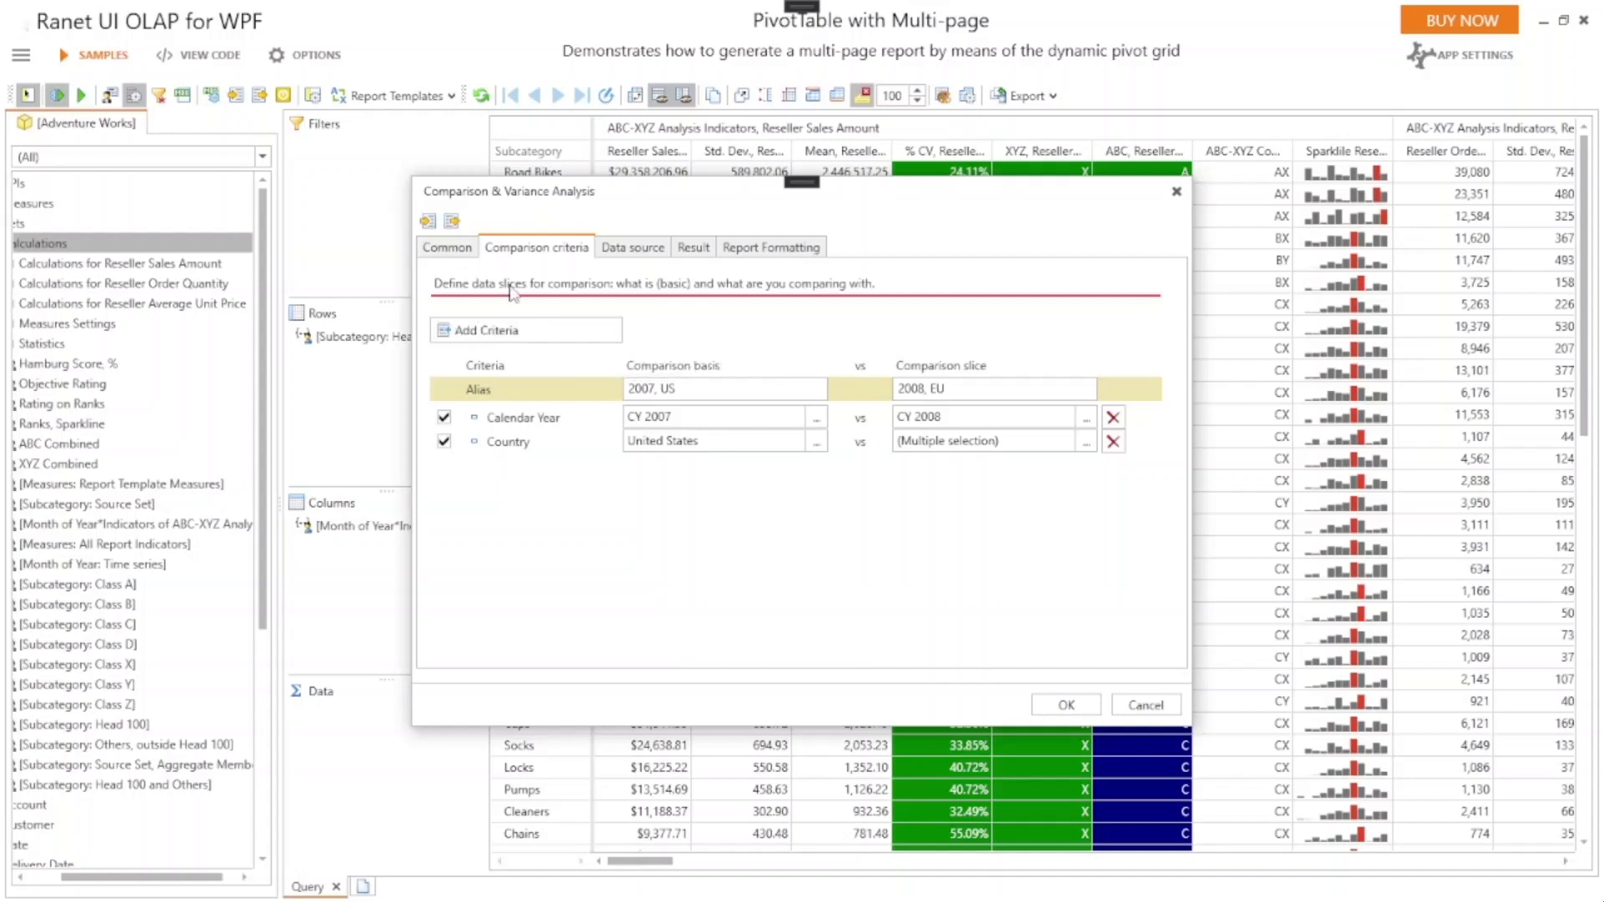
pyautogui.click(447, 248)
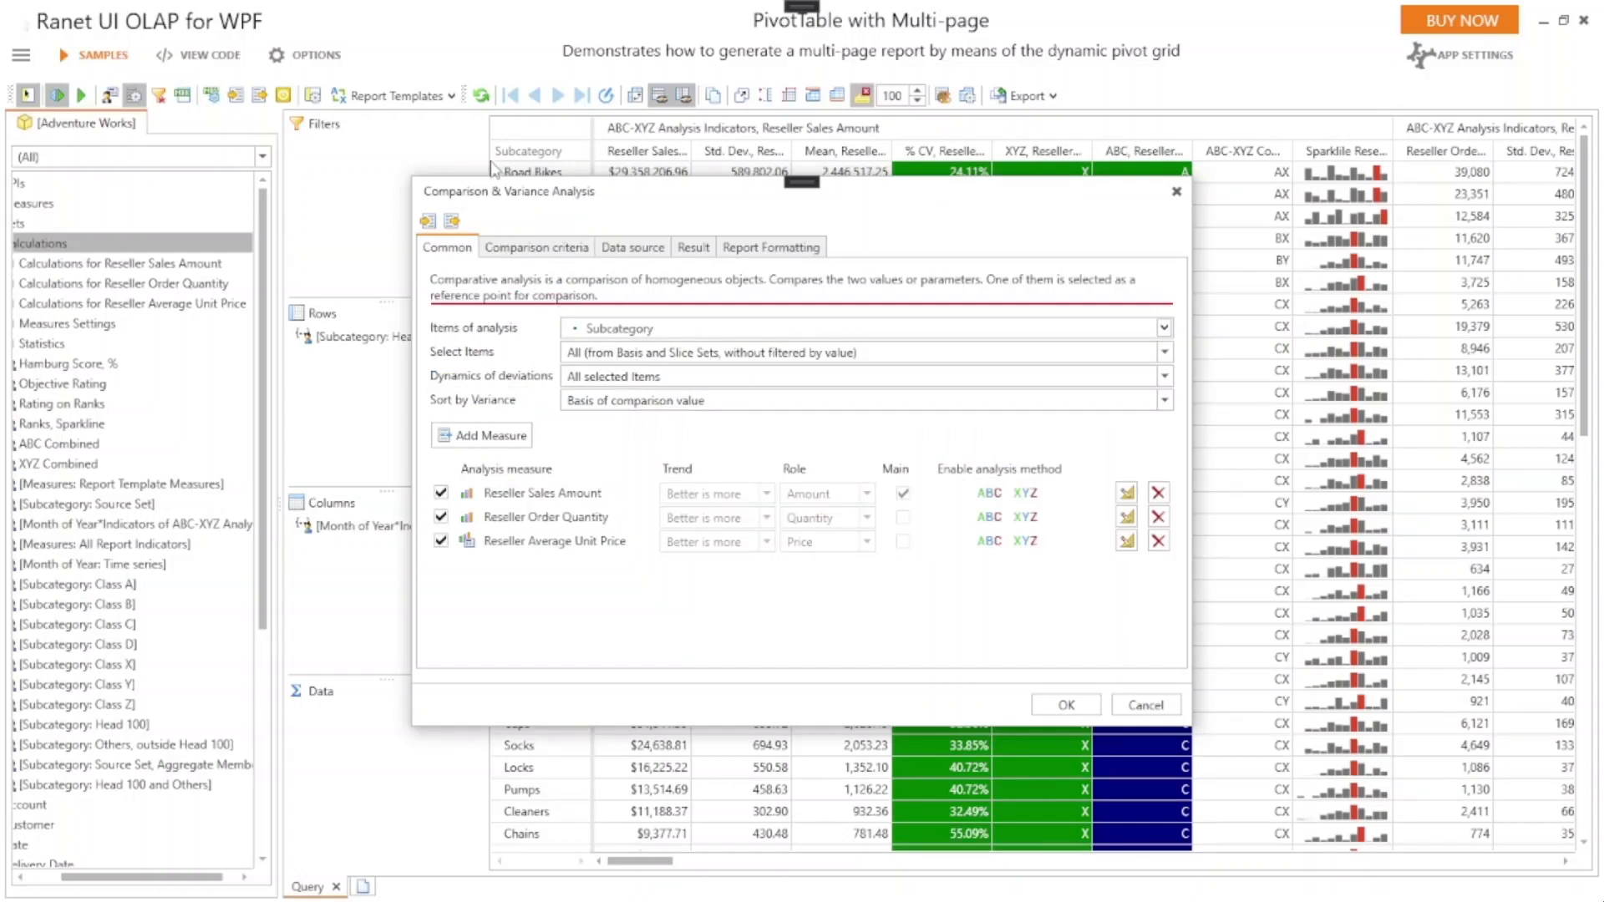
pyautogui.click(528, 251)
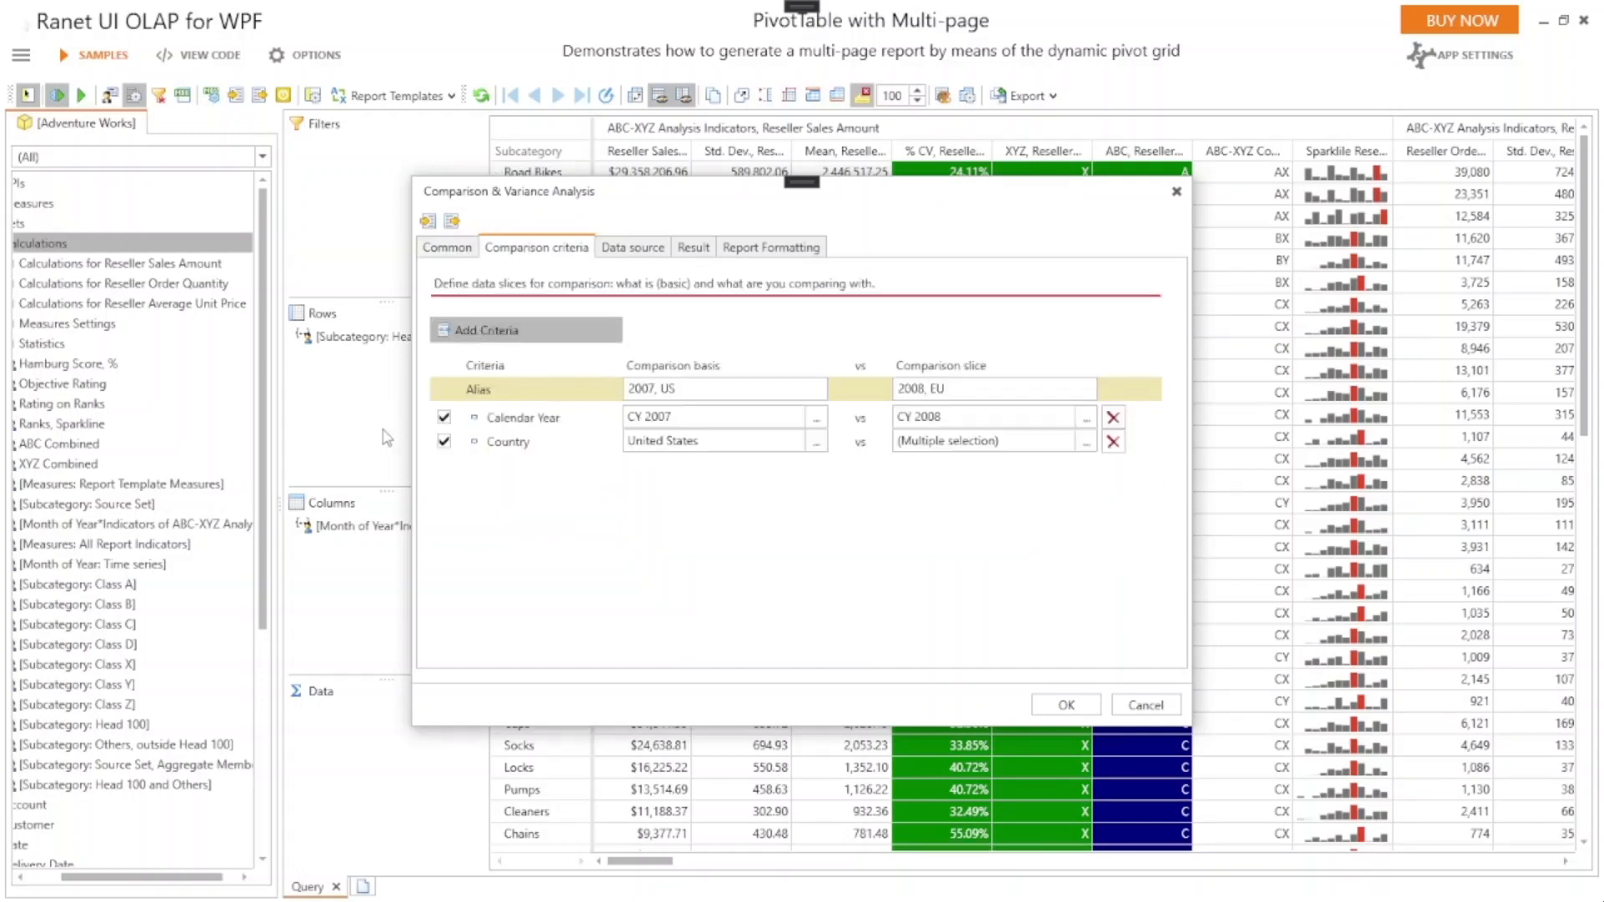
pyautogui.click(466, 336)
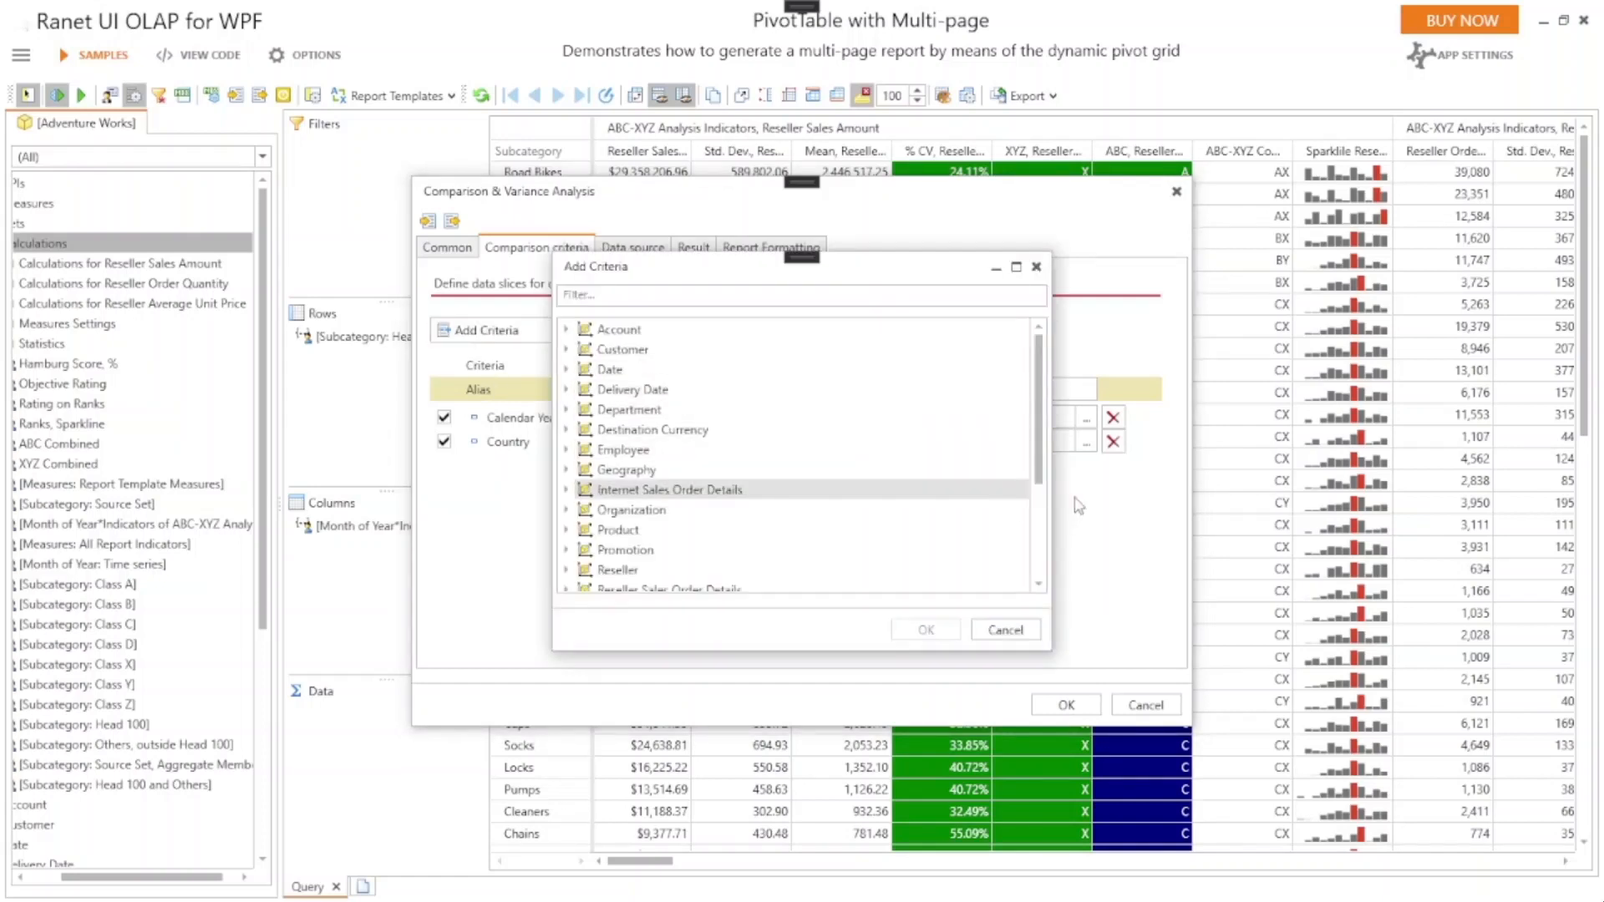
pyautogui.moveTo(1038, 464); pyautogui.dragTo(1059, 566)
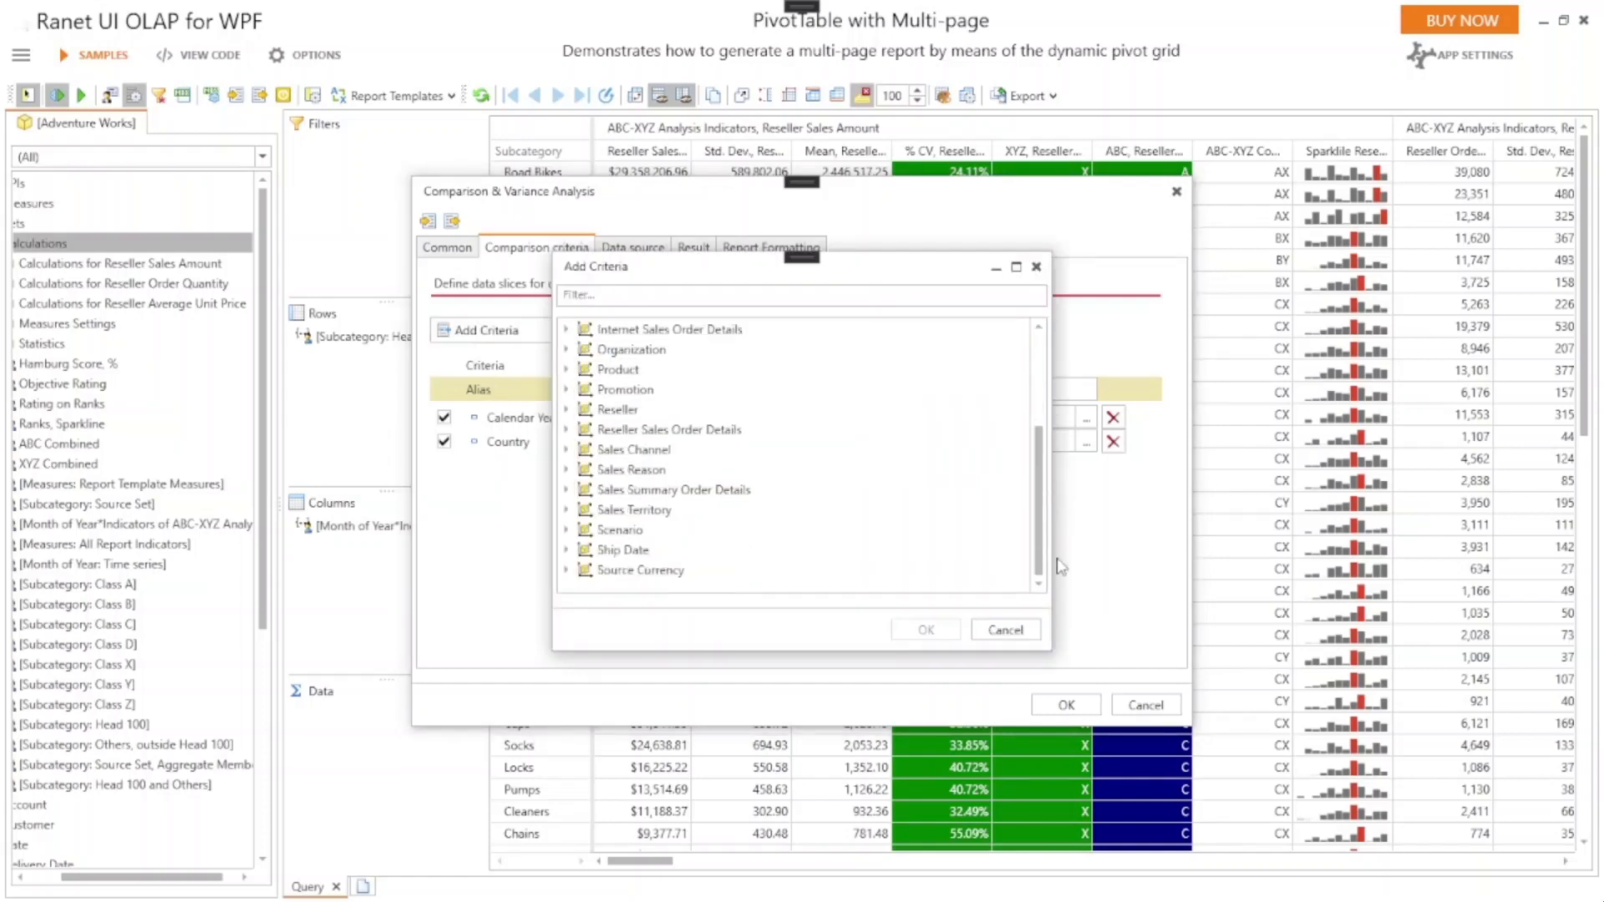
pyautogui.click(566, 410)
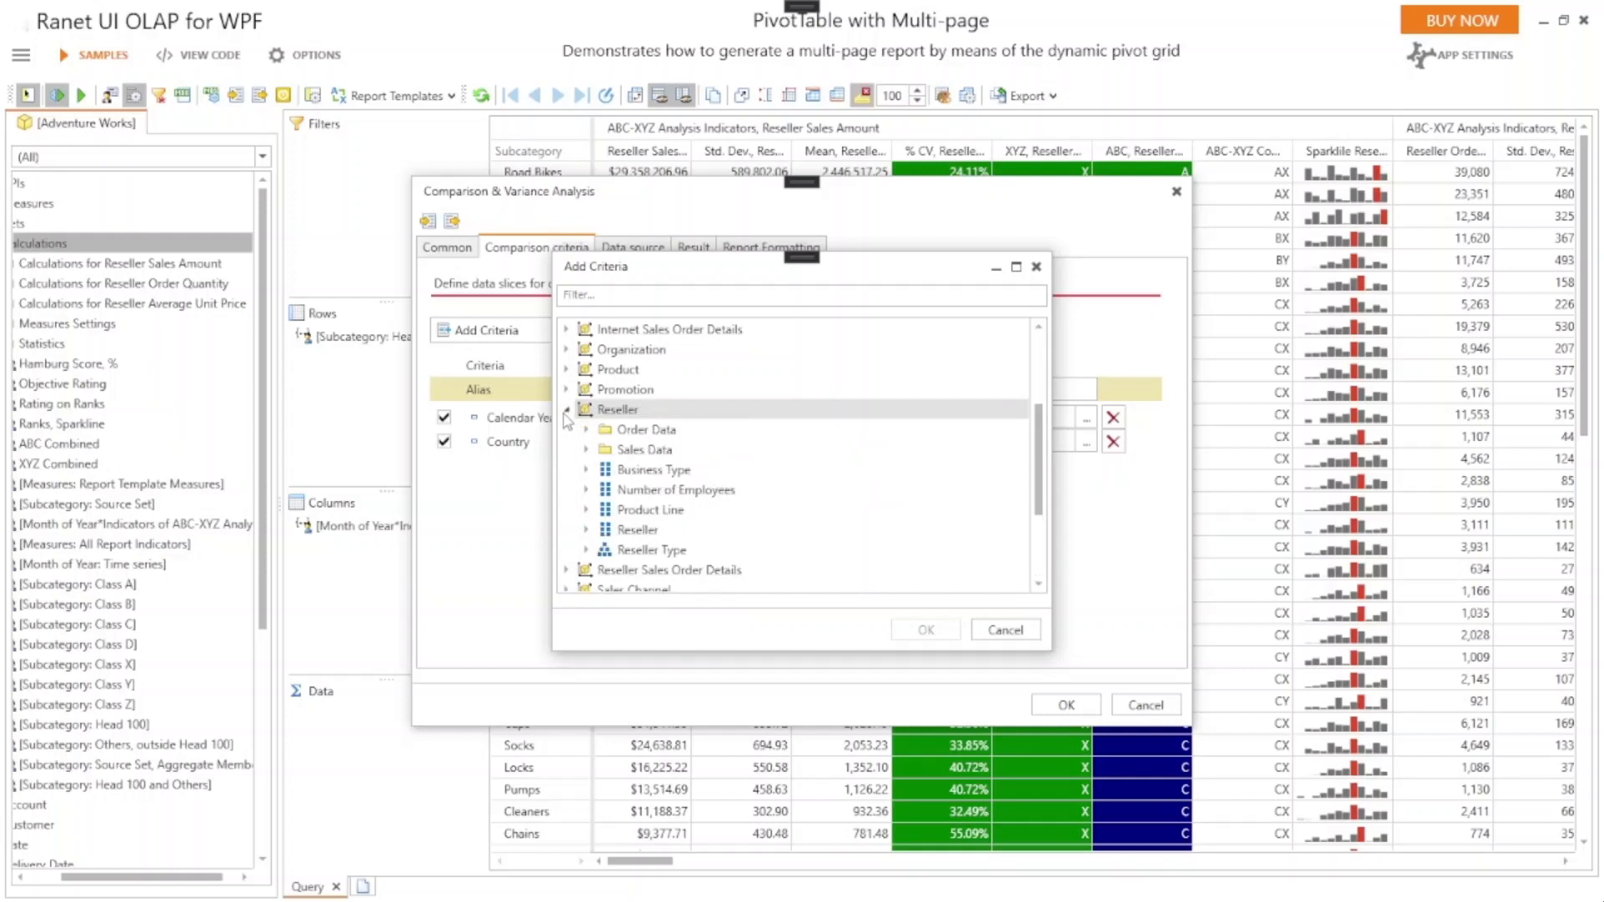
pyautogui.click(637, 530)
pyautogui.click(925, 629)
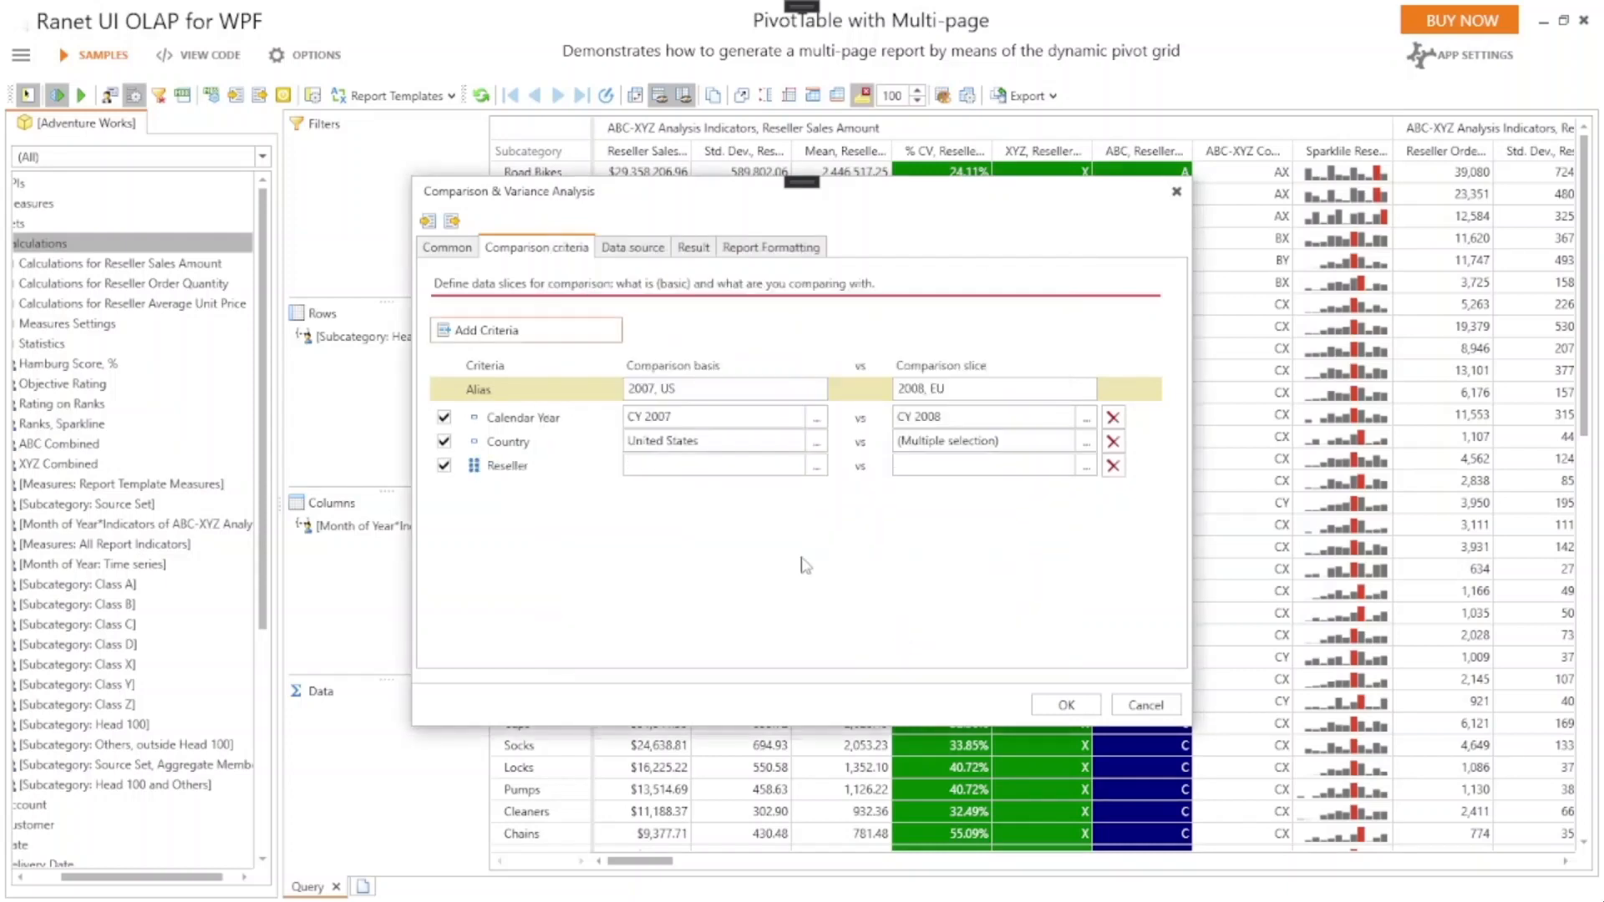
# Step: Set the Reseller criterion's comparison basis to A Bicycle Association, A Bike Store and A Cycle Shop
pyautogui.click(816, 466)
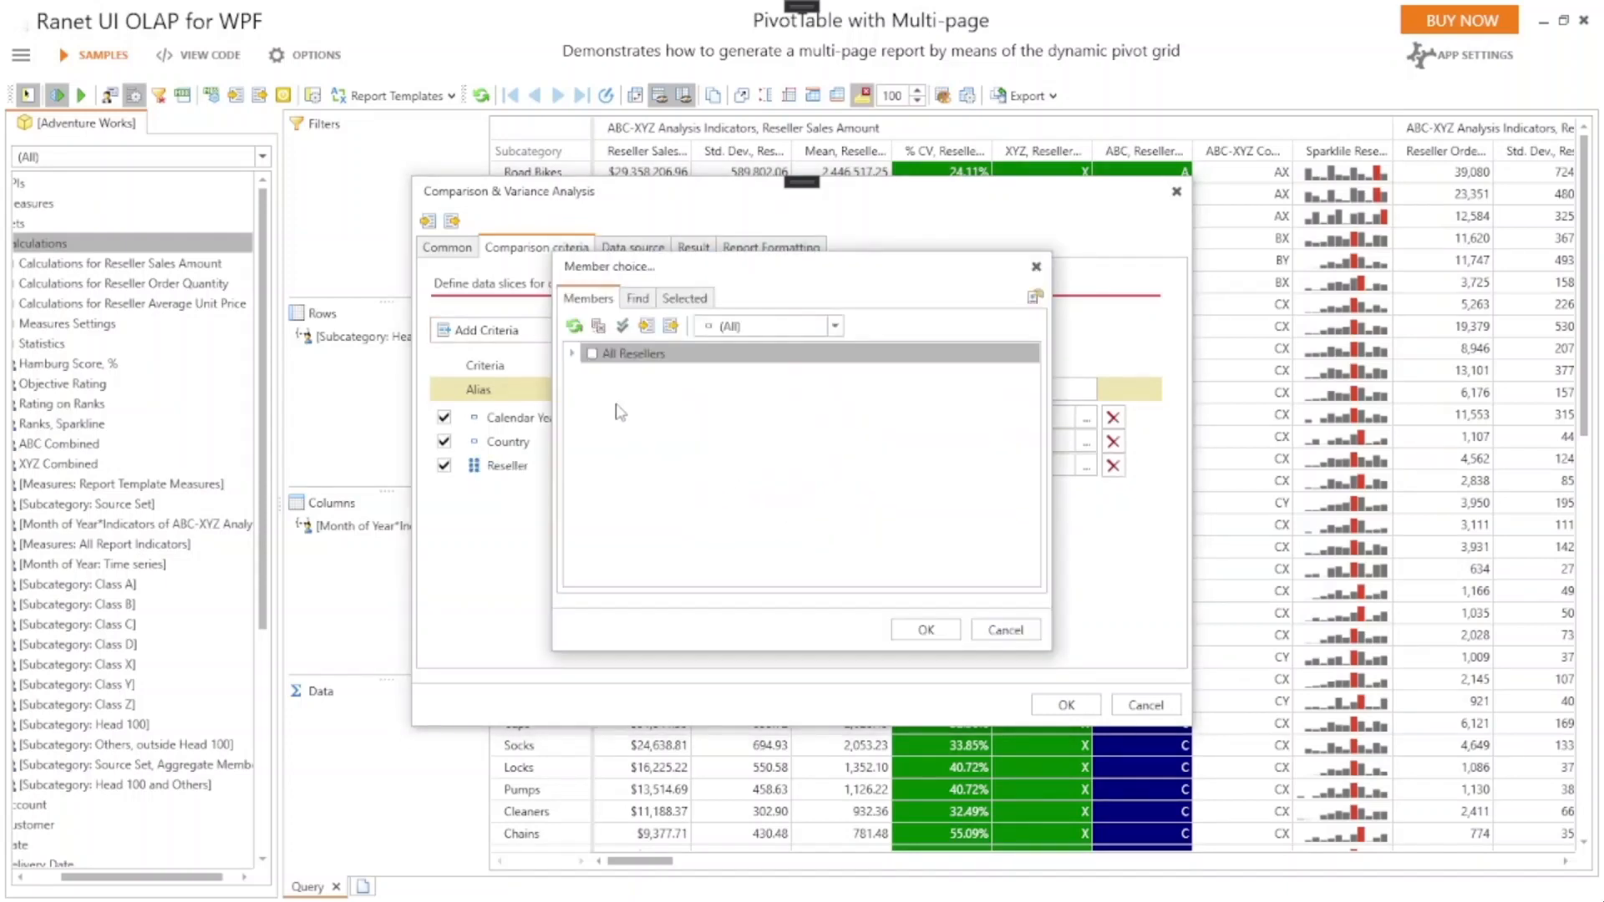
pyautogui.click(573, 355)
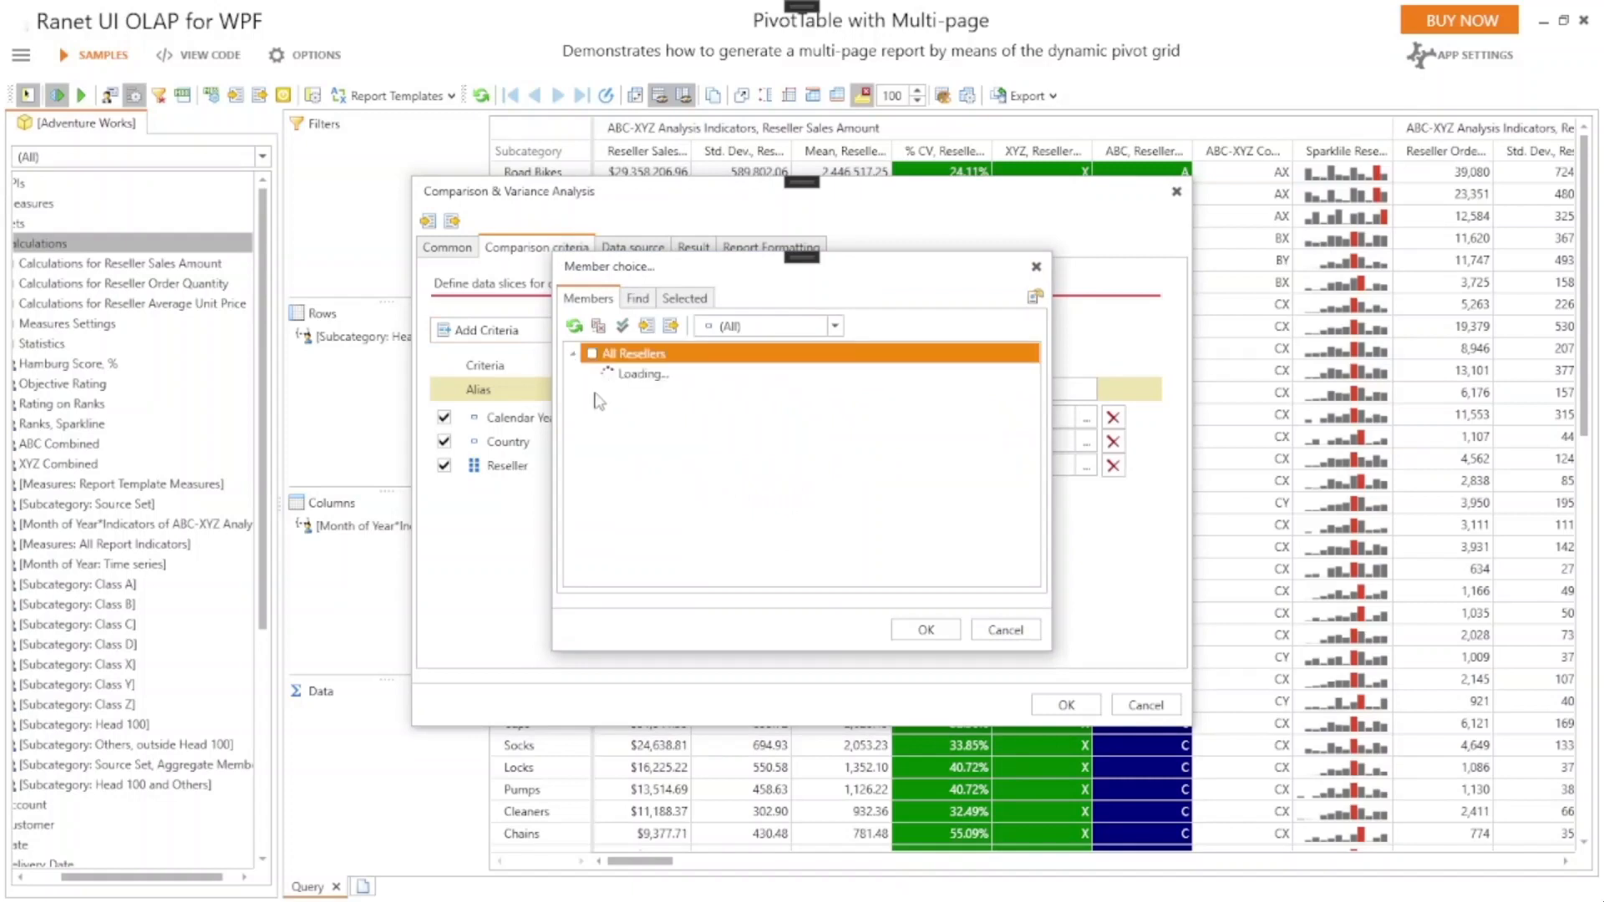
pyautogui.click(608, 373)
pyautogui.click(608, 394)
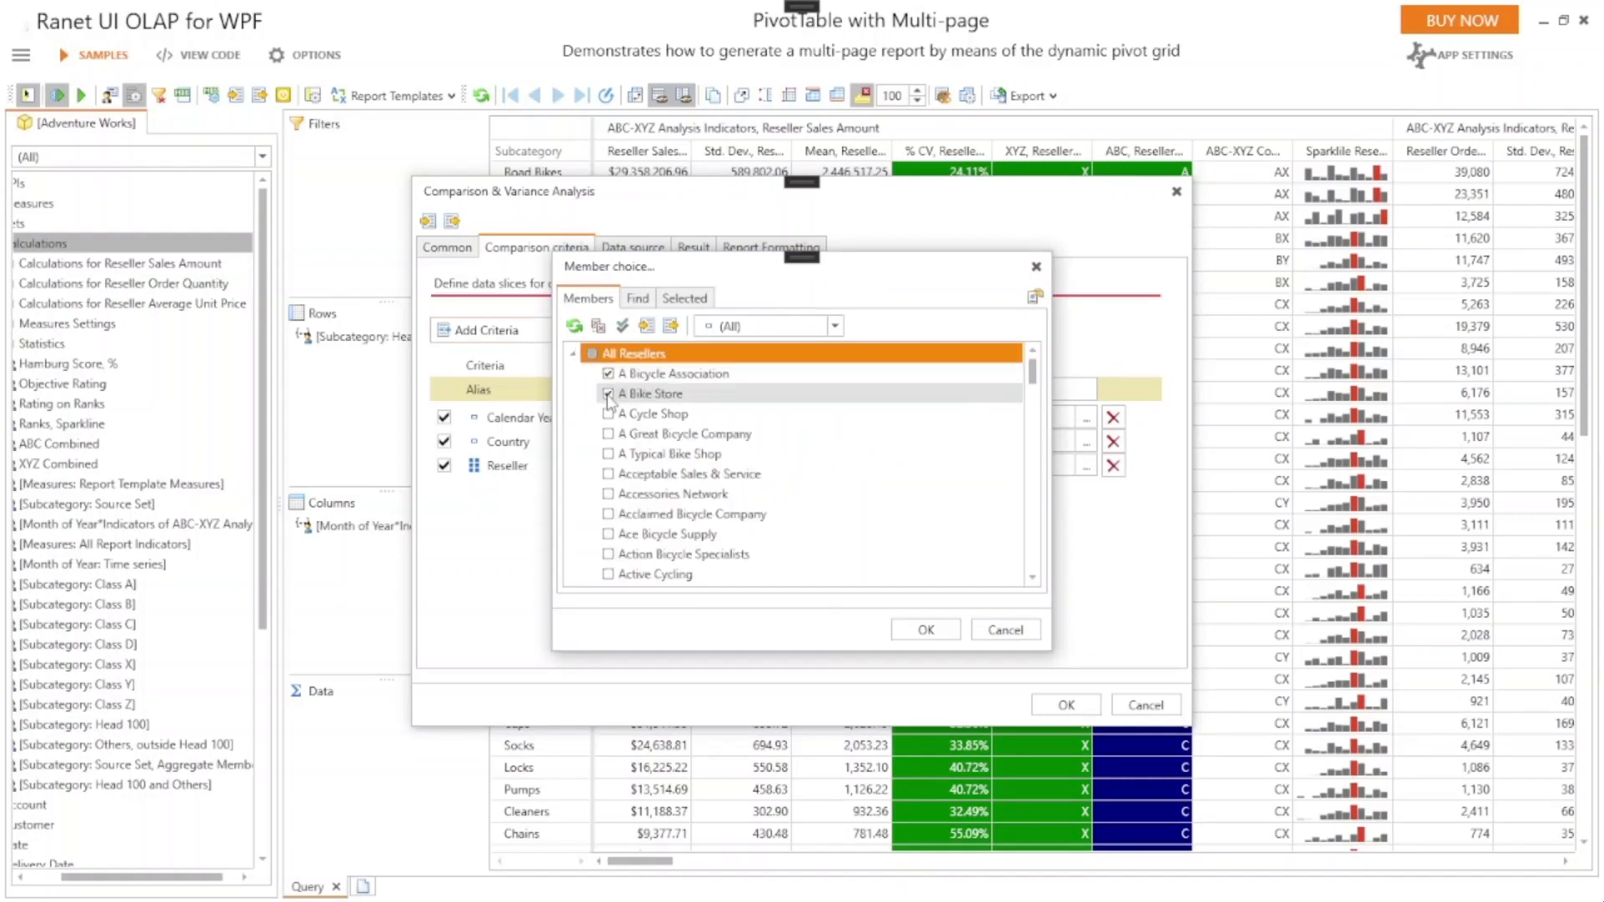
pyautogui.click(609, 413)
pyautogui.click(942, 633)
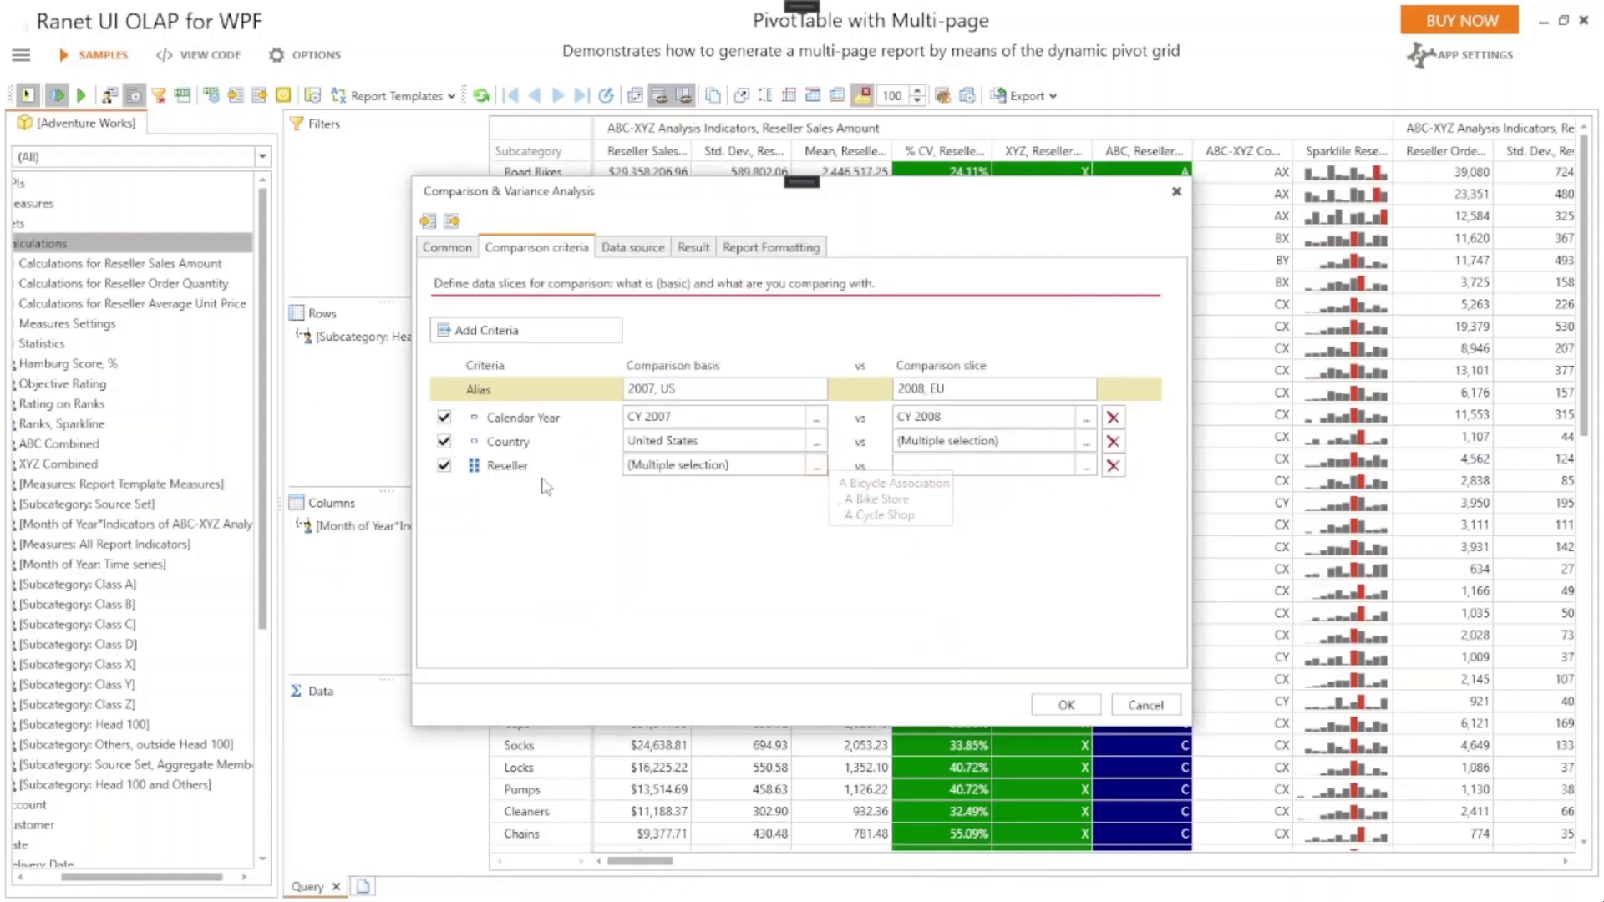
# Step: Disable the Reseller criterion and generate the Comparison & Variance report for the 2007, US and 2008, EU slices
pyautogui.click(445, 466)
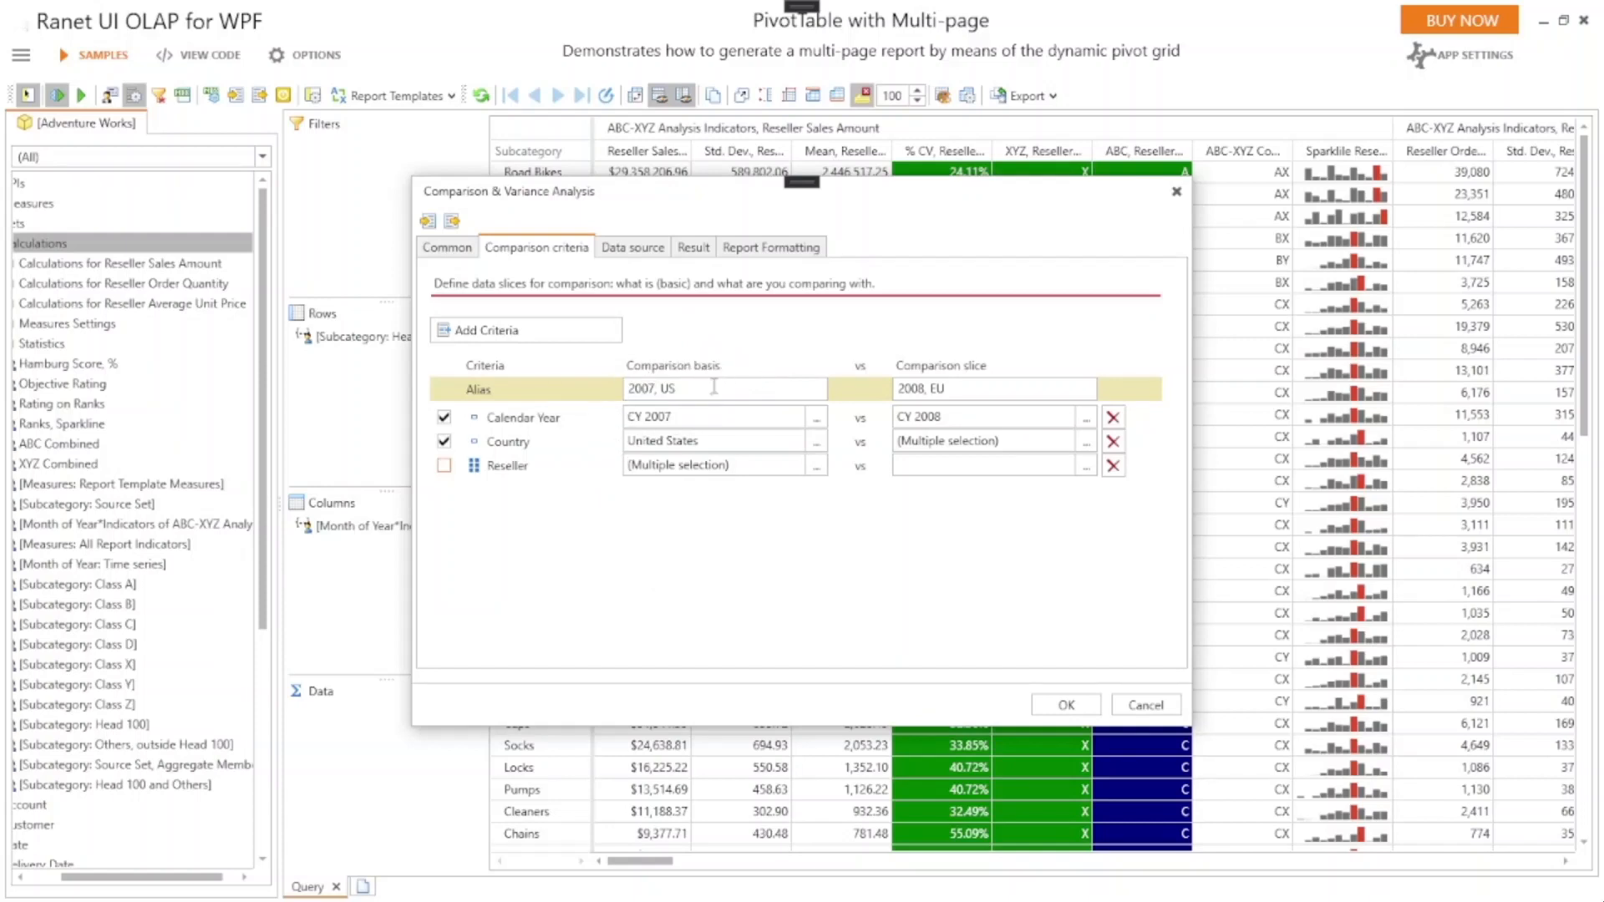
pyautogui.moveTo(714, 386); pyautogui.dragTo(627, 402)
pyautogui.moveTo(983, 383); pyautogui.dragTo(897, 391)
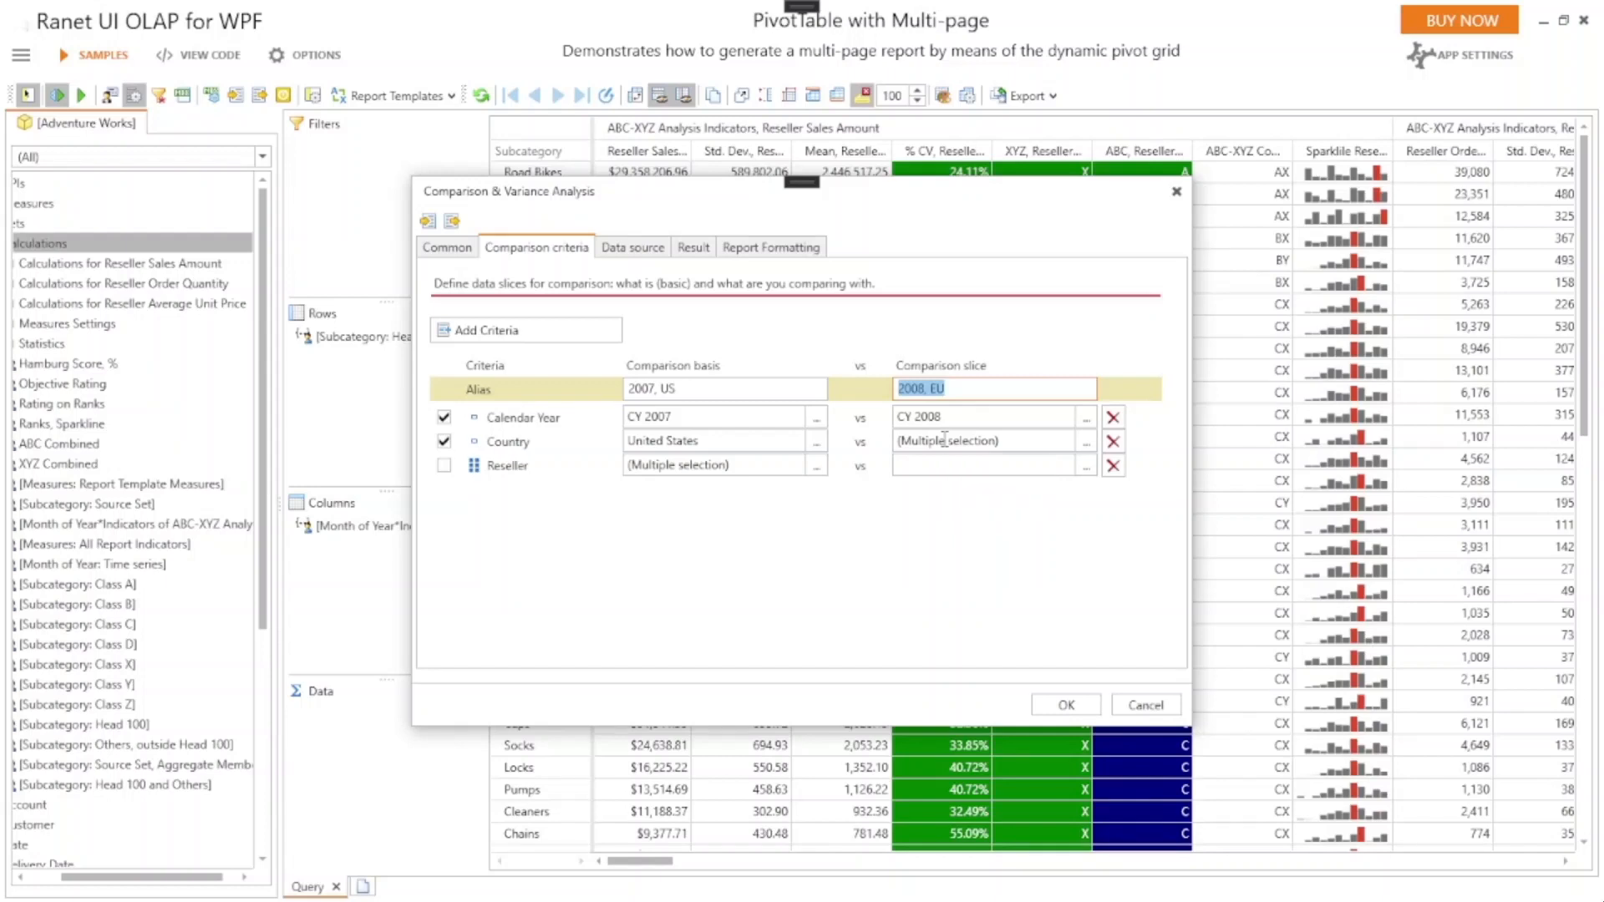
pyautogui.click(449, 249)
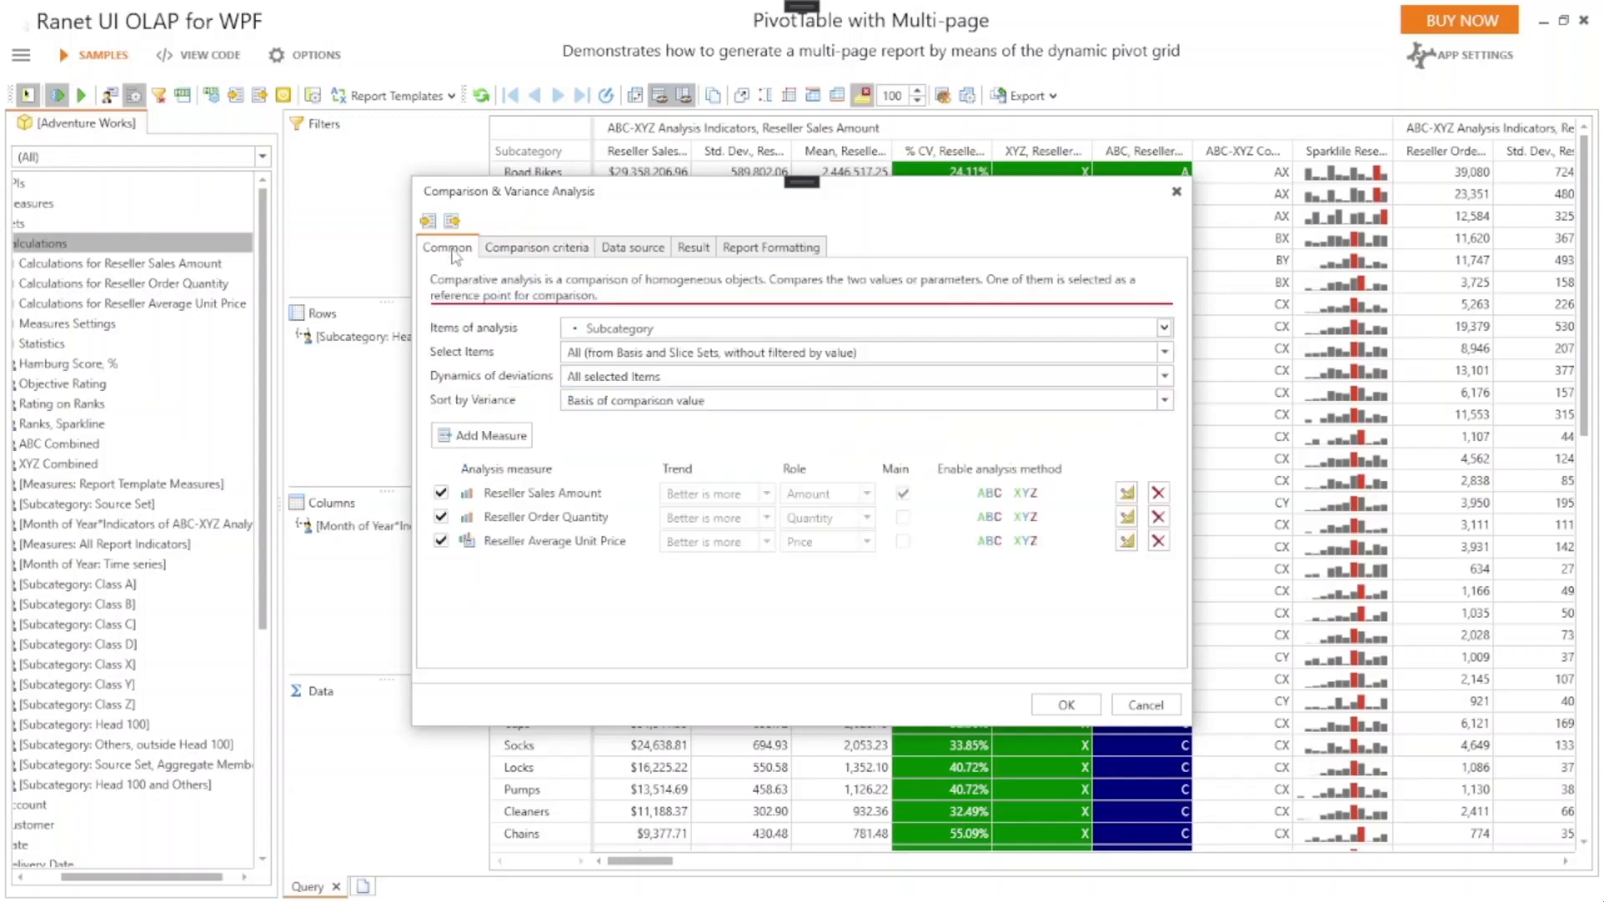
pyautogui.click(1065, 706)
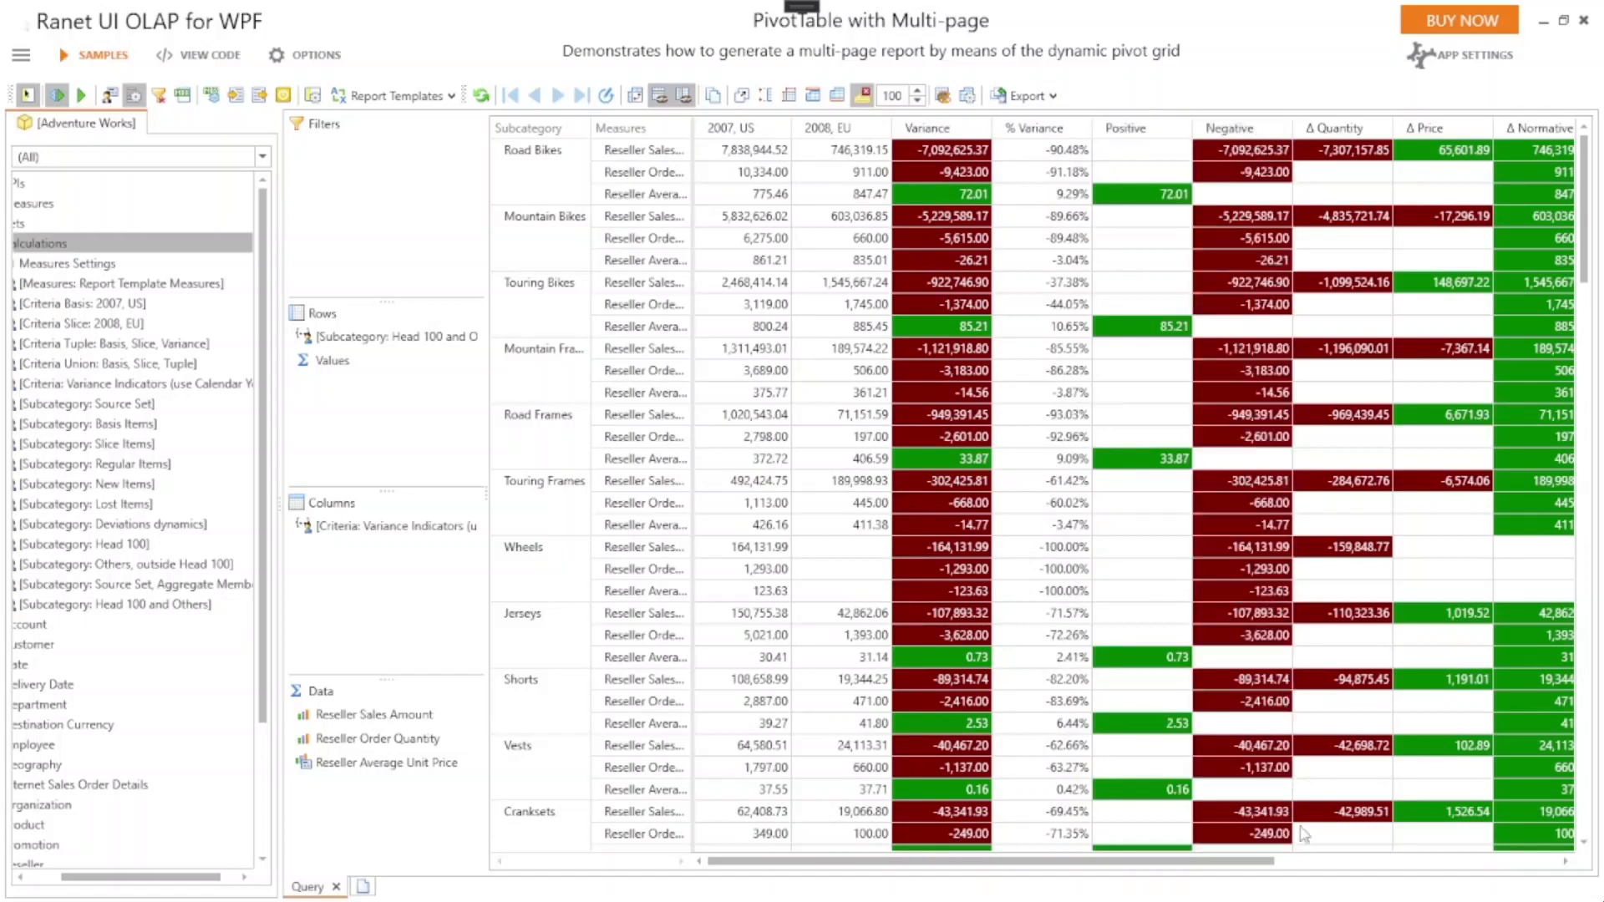
# Step: Examine the variance report's Δ Quantity, Δ Price, Δ Normative and rank columns through to Δ Rank
pyautogui.click(1566, 861)
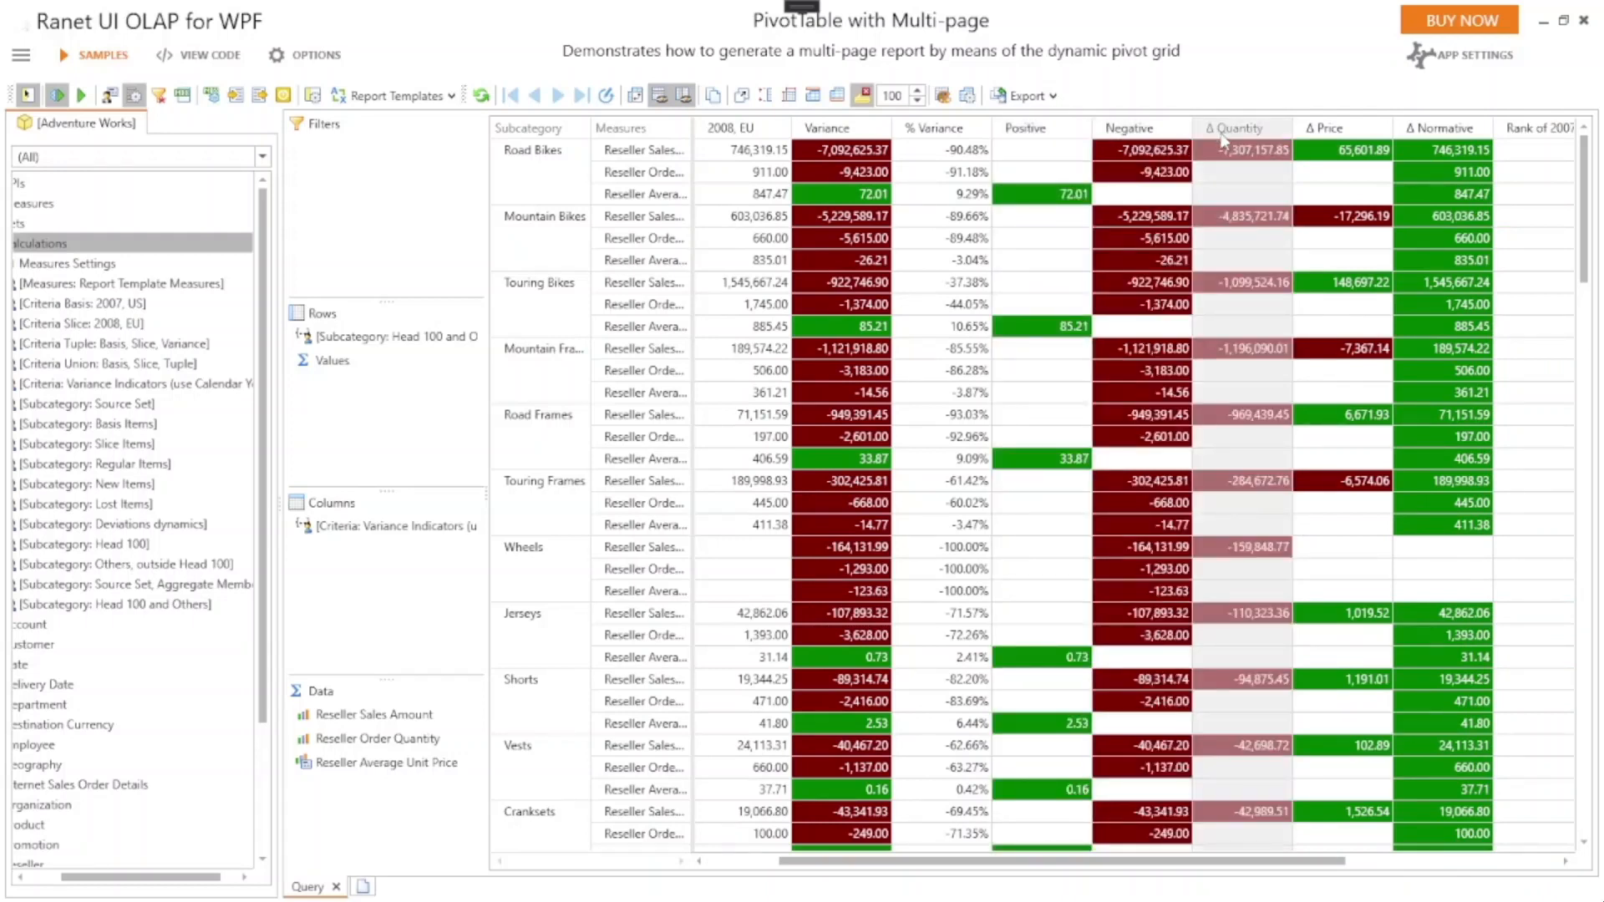
pyautogui.click(1223, 154)
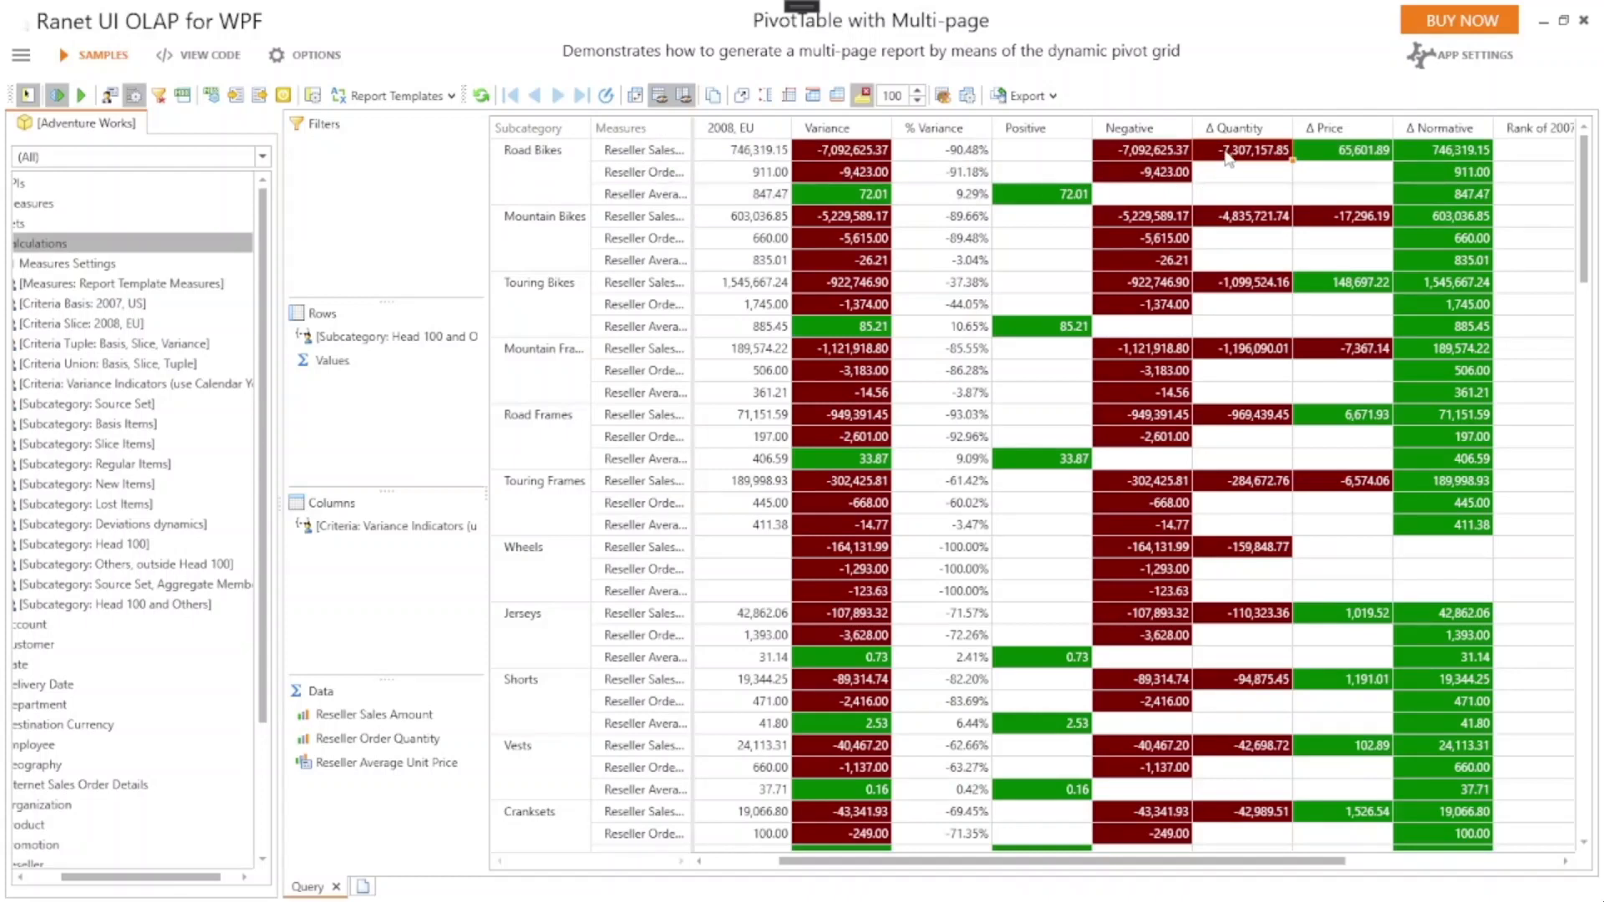
pyautogui.click(1326, 161)
pyautogui.moveTo(1320, 861); pyautogui.dragTo(1519, 859)
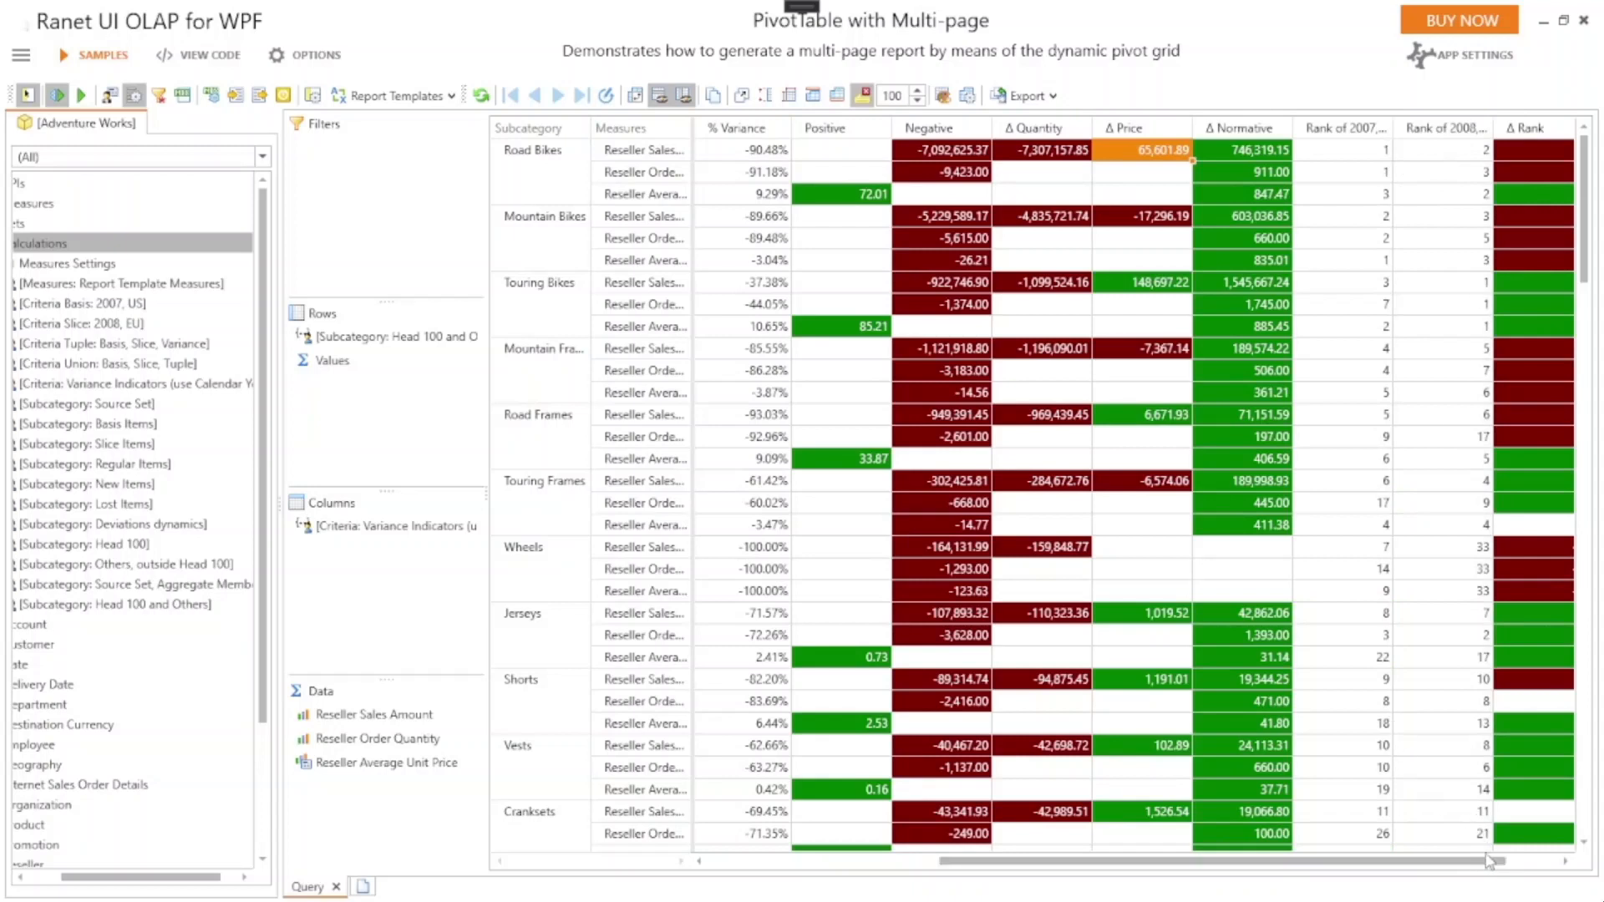
pyautogui.click(1563, 862)
pyautogui.click(1563, 861)
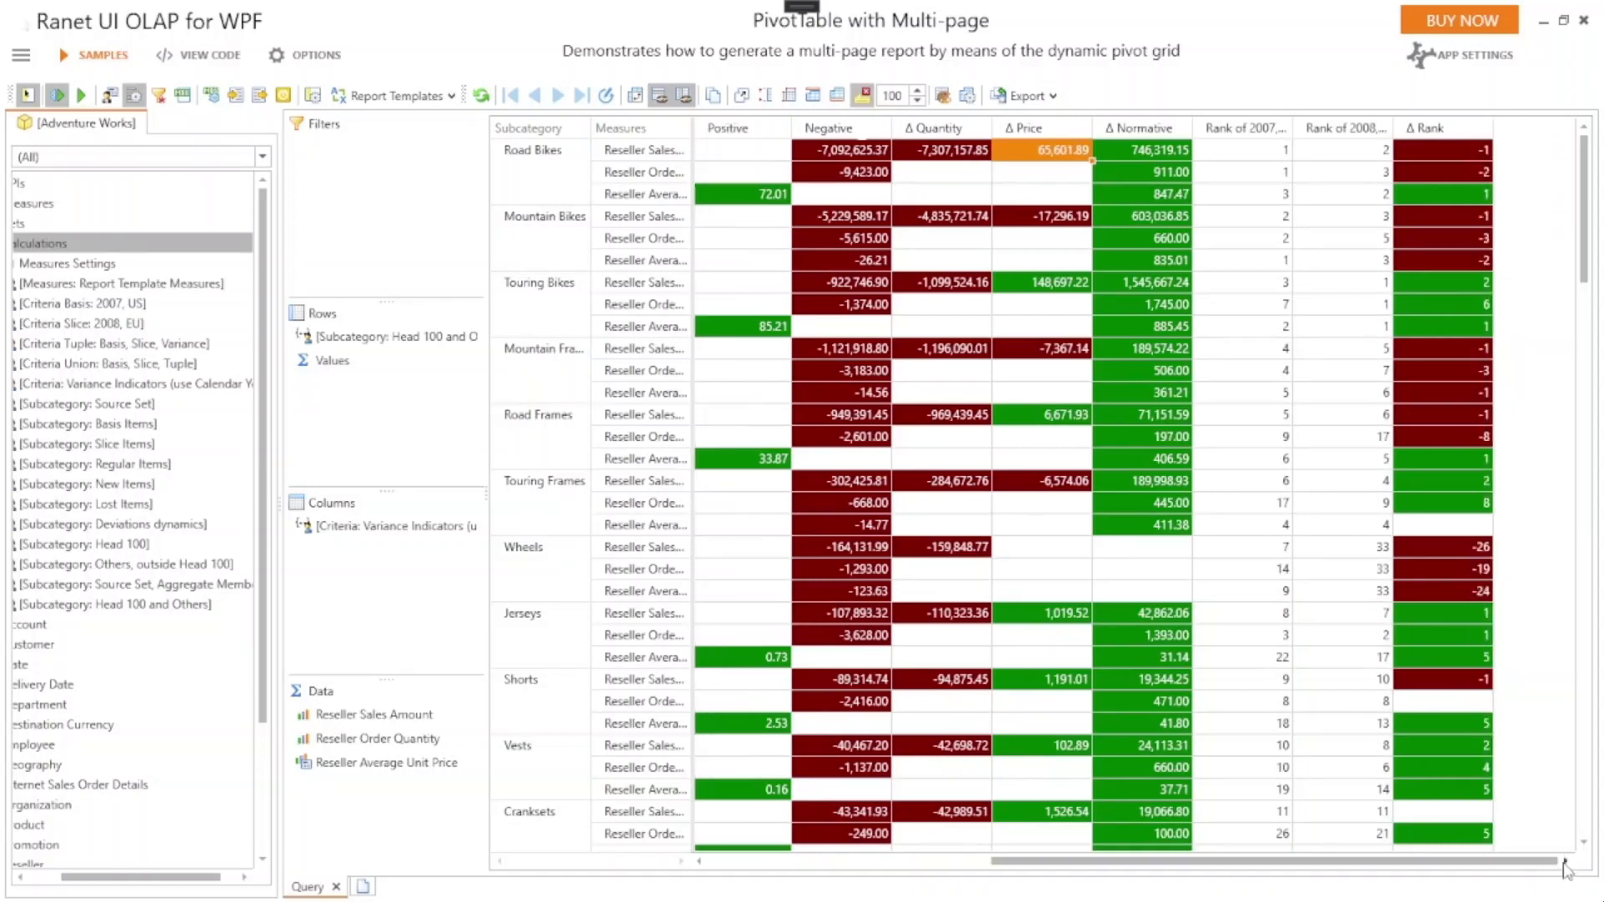
# Step: Open the Objective Rating Analysis report template and load the saved rating_test settings from the Public folder
pyautogui.click(451, 97)
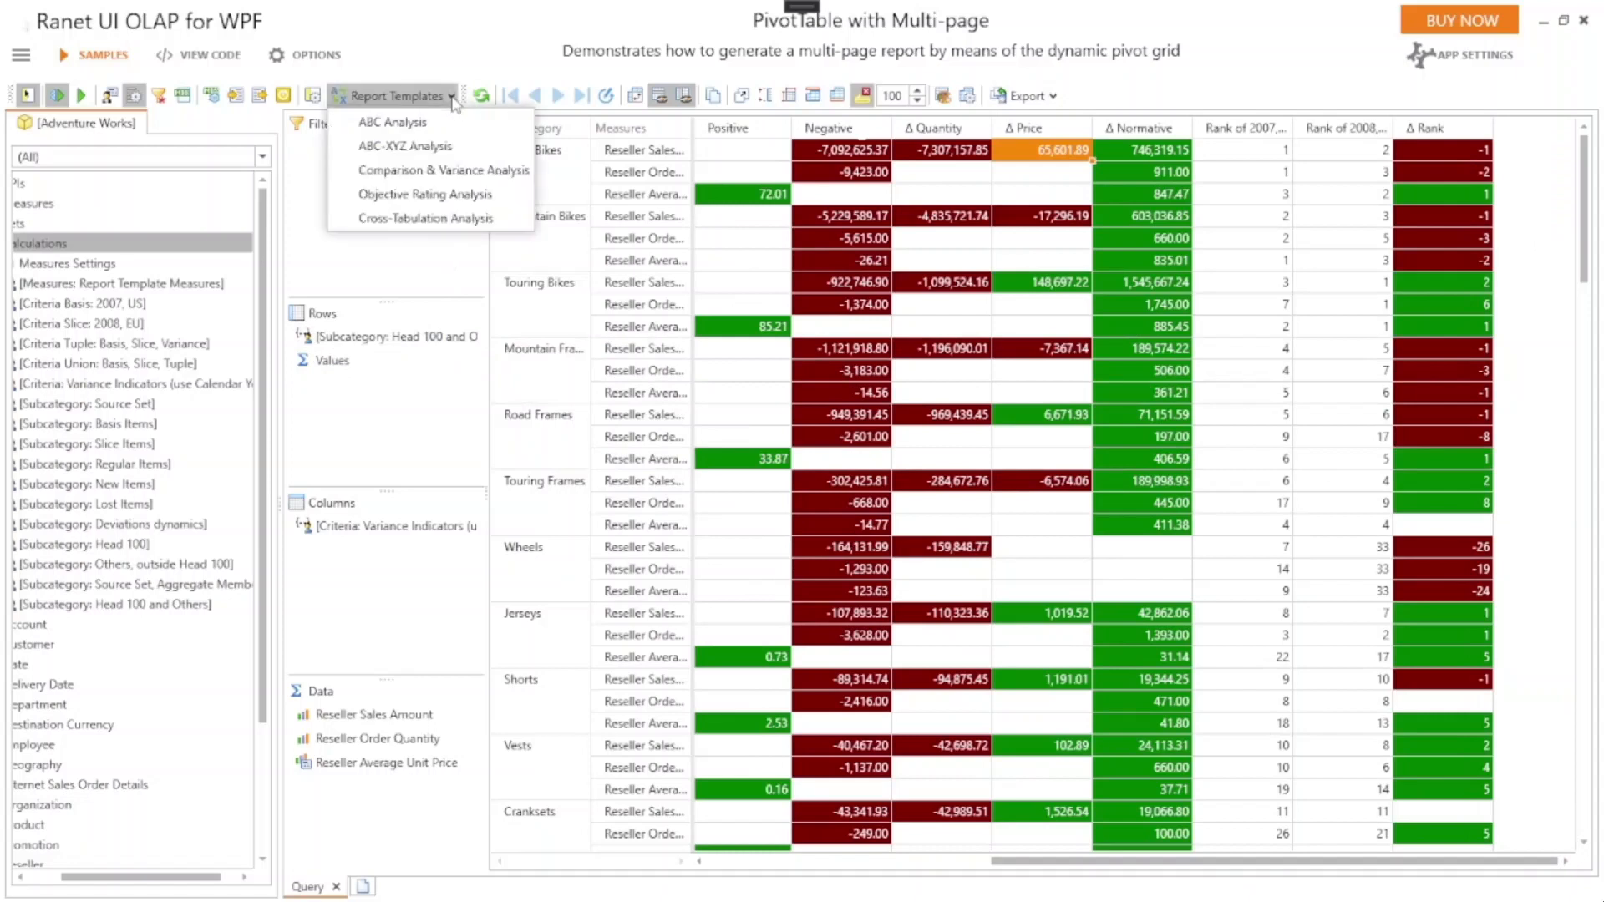
pyautogui.click(412, 195)
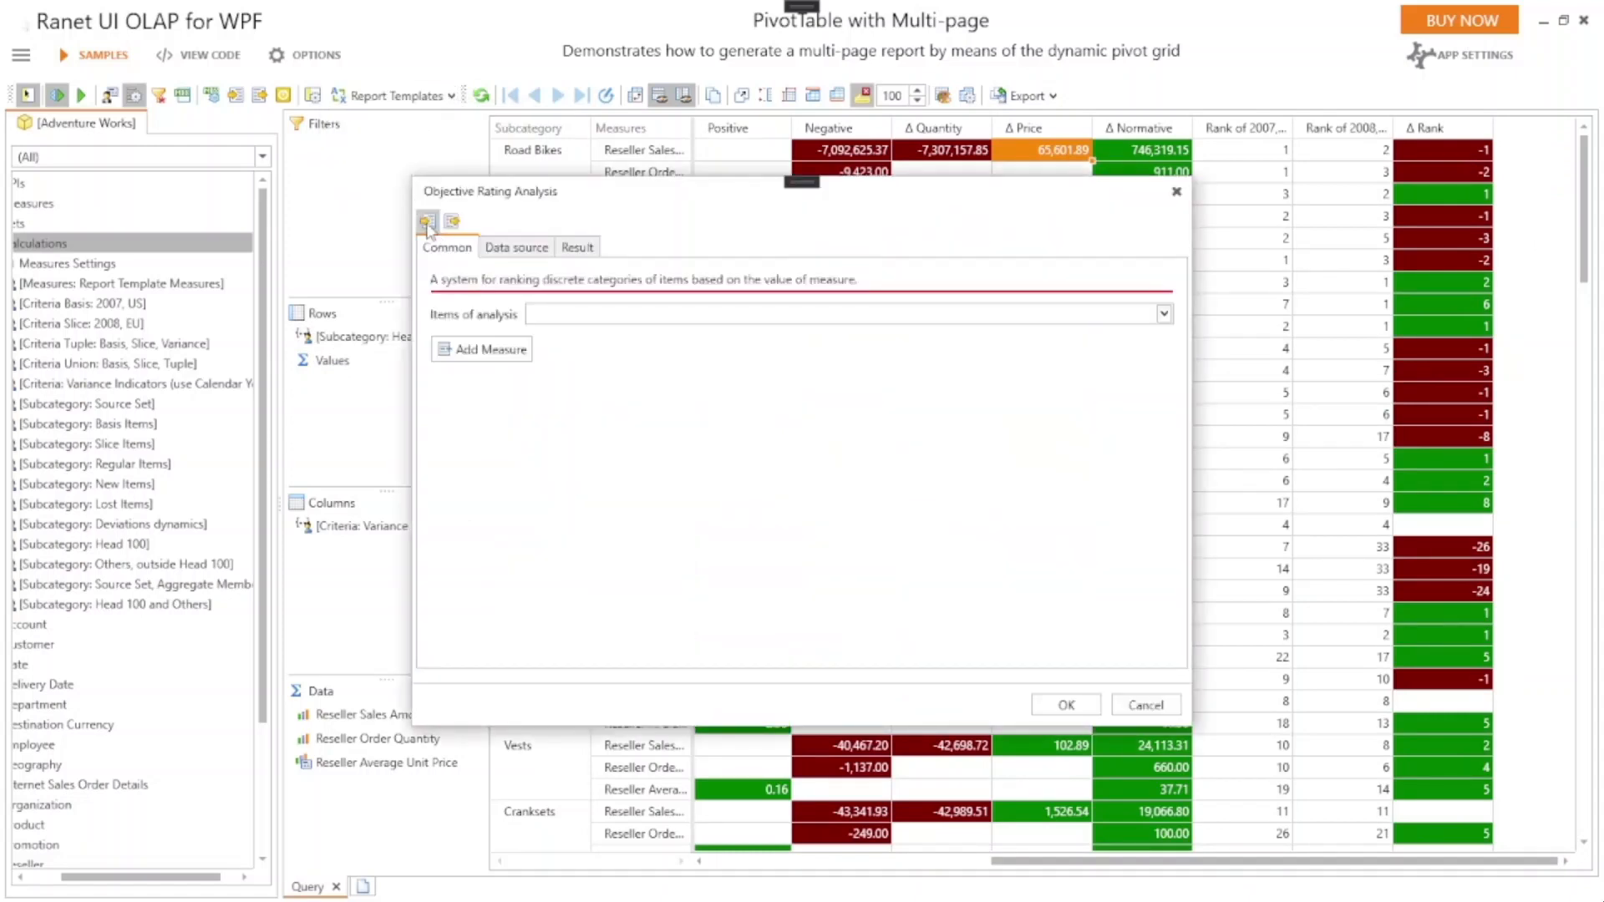
pyautogui.click(428, 222)
pyautogui.click(413, 324)
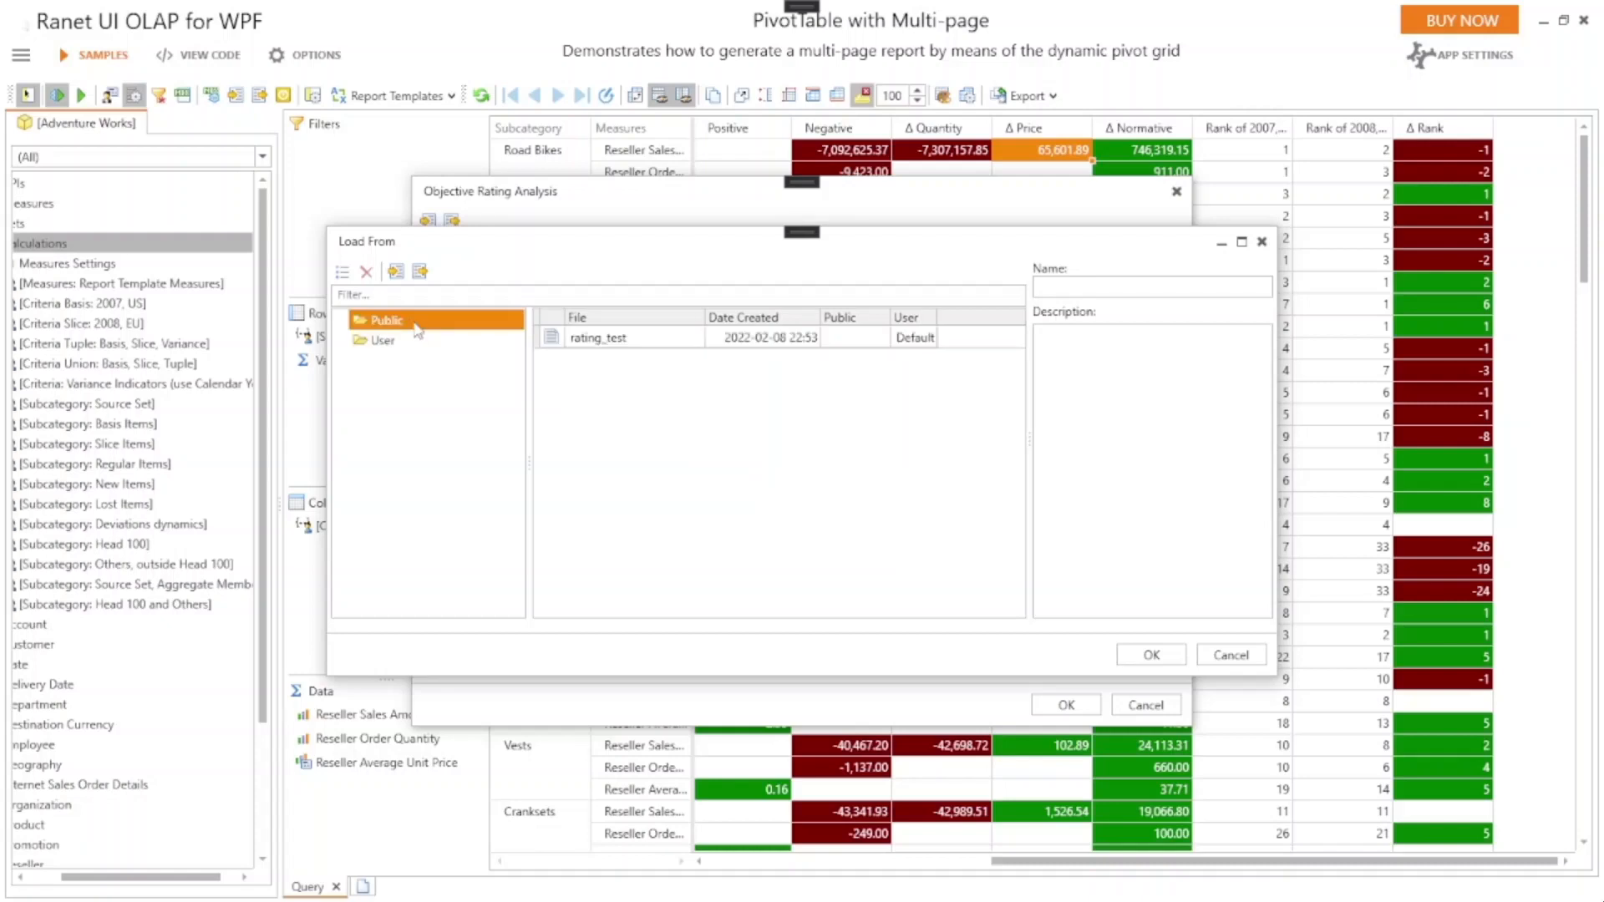
pyautogui.click(569, 342)
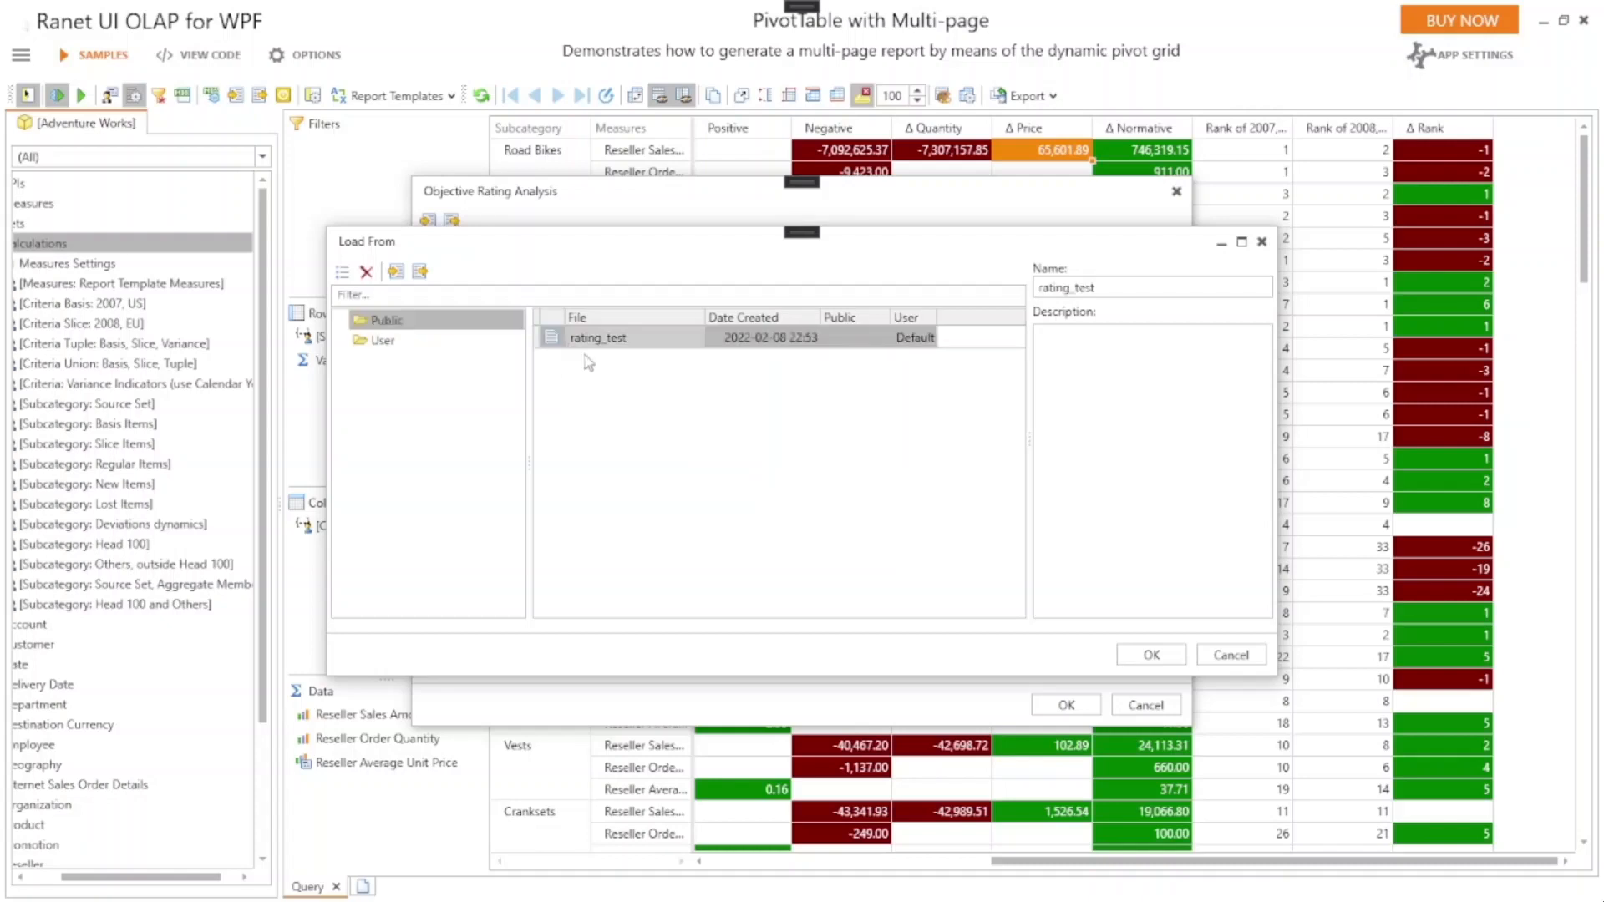
pyautogui.click(1145, 654)
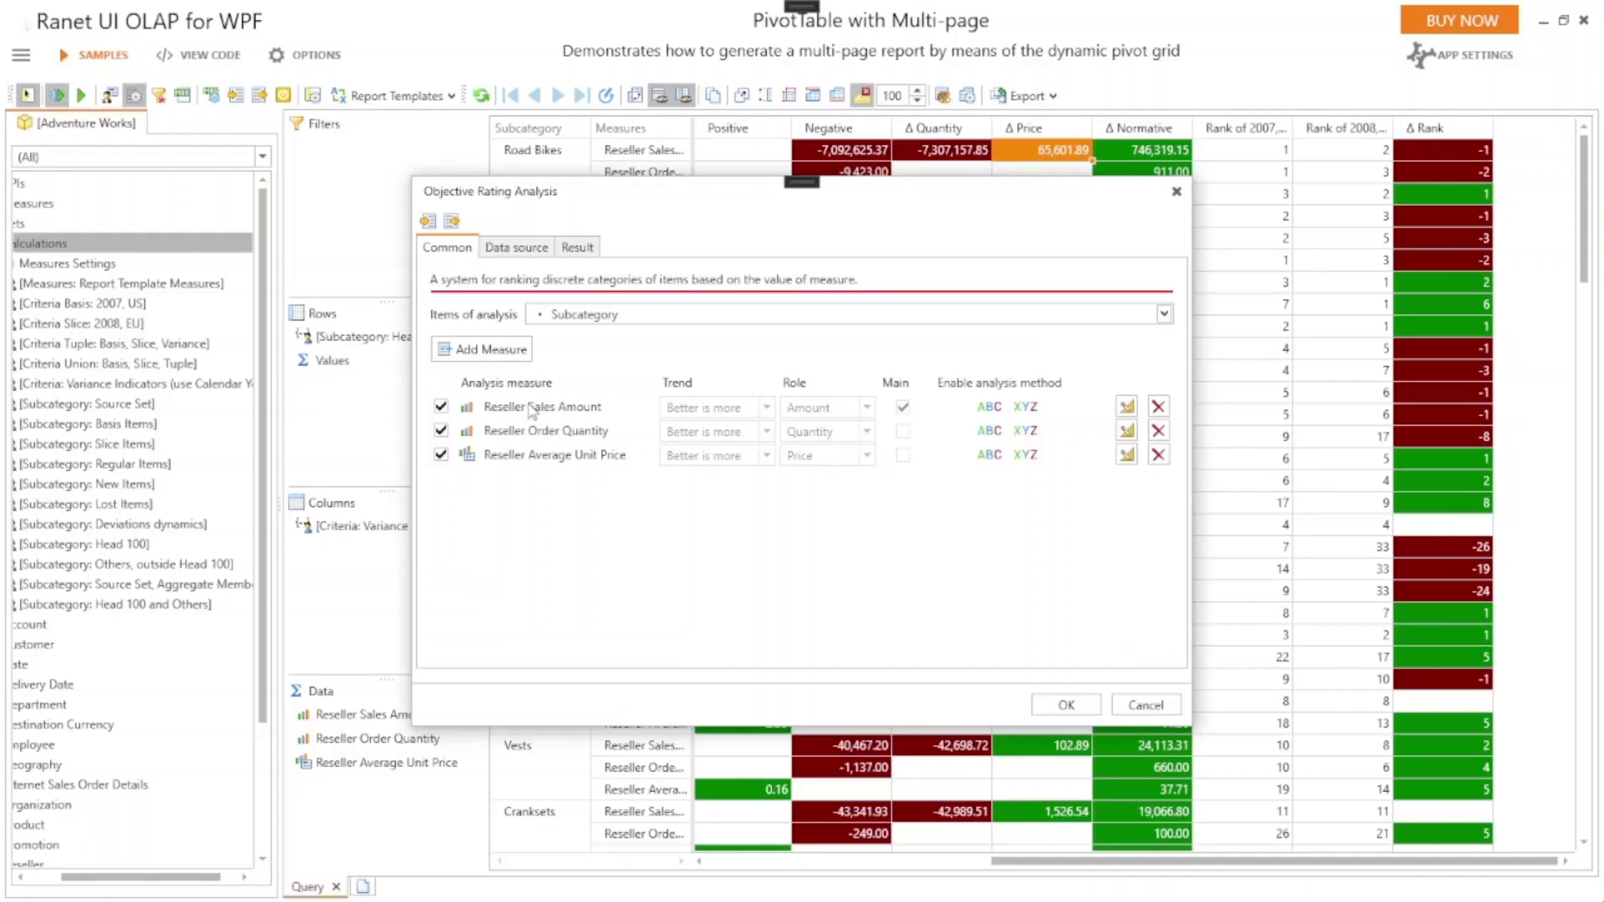
# Step: Review the data source settings and generate the Objective Rating Analysis report by Subcategory from the loaded settings
pyautogui.click(524, 249)
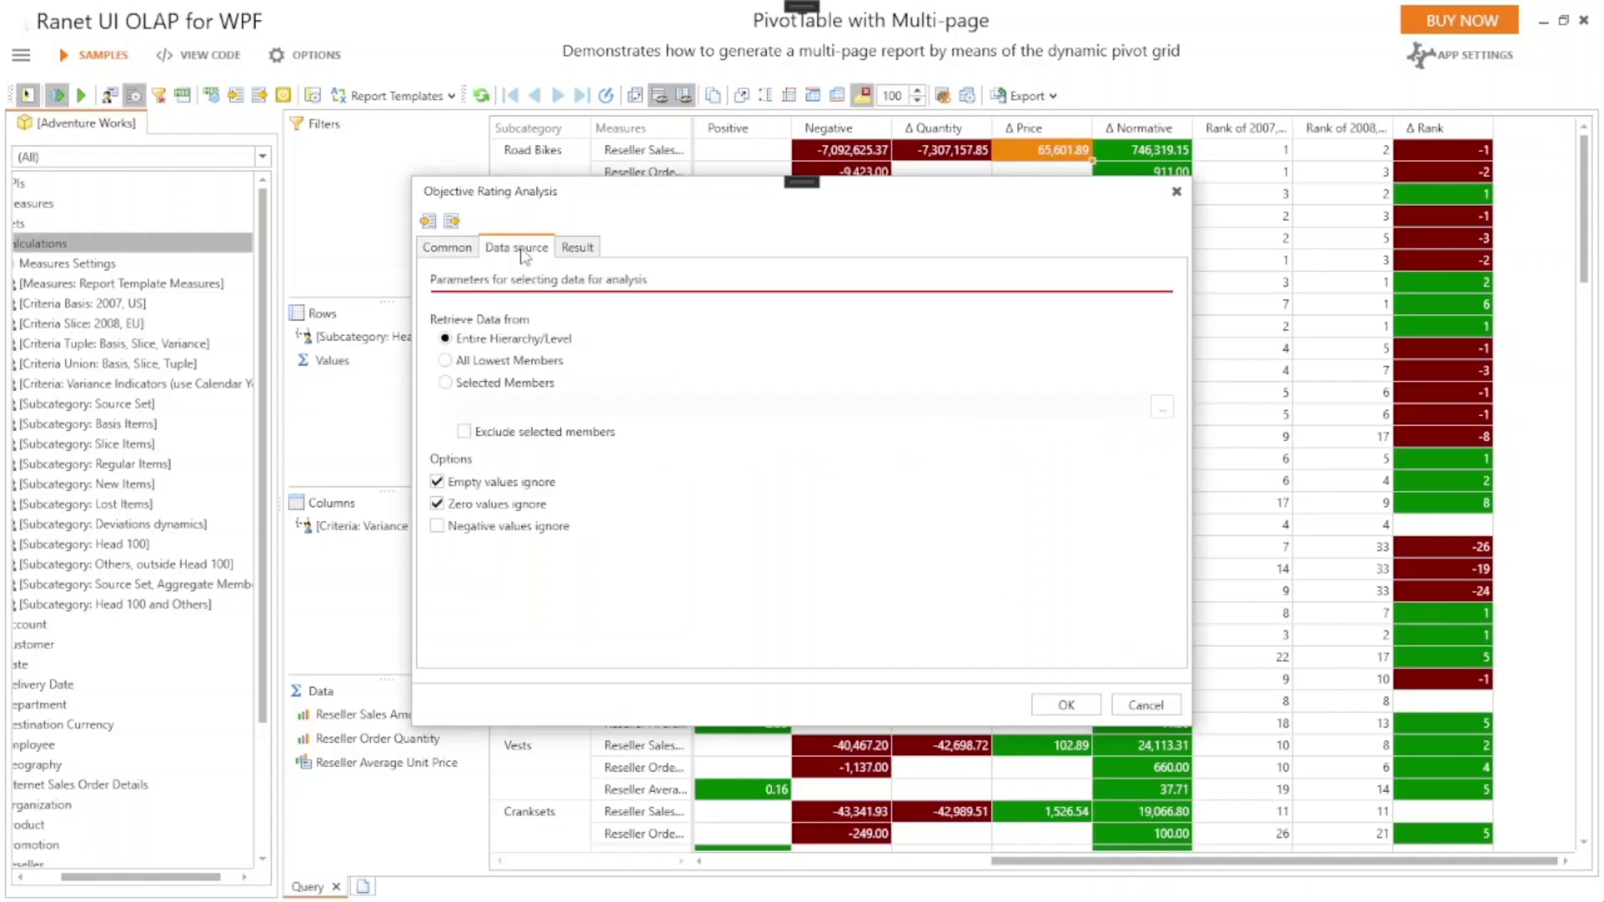
pyautogui.click(1080, 713)
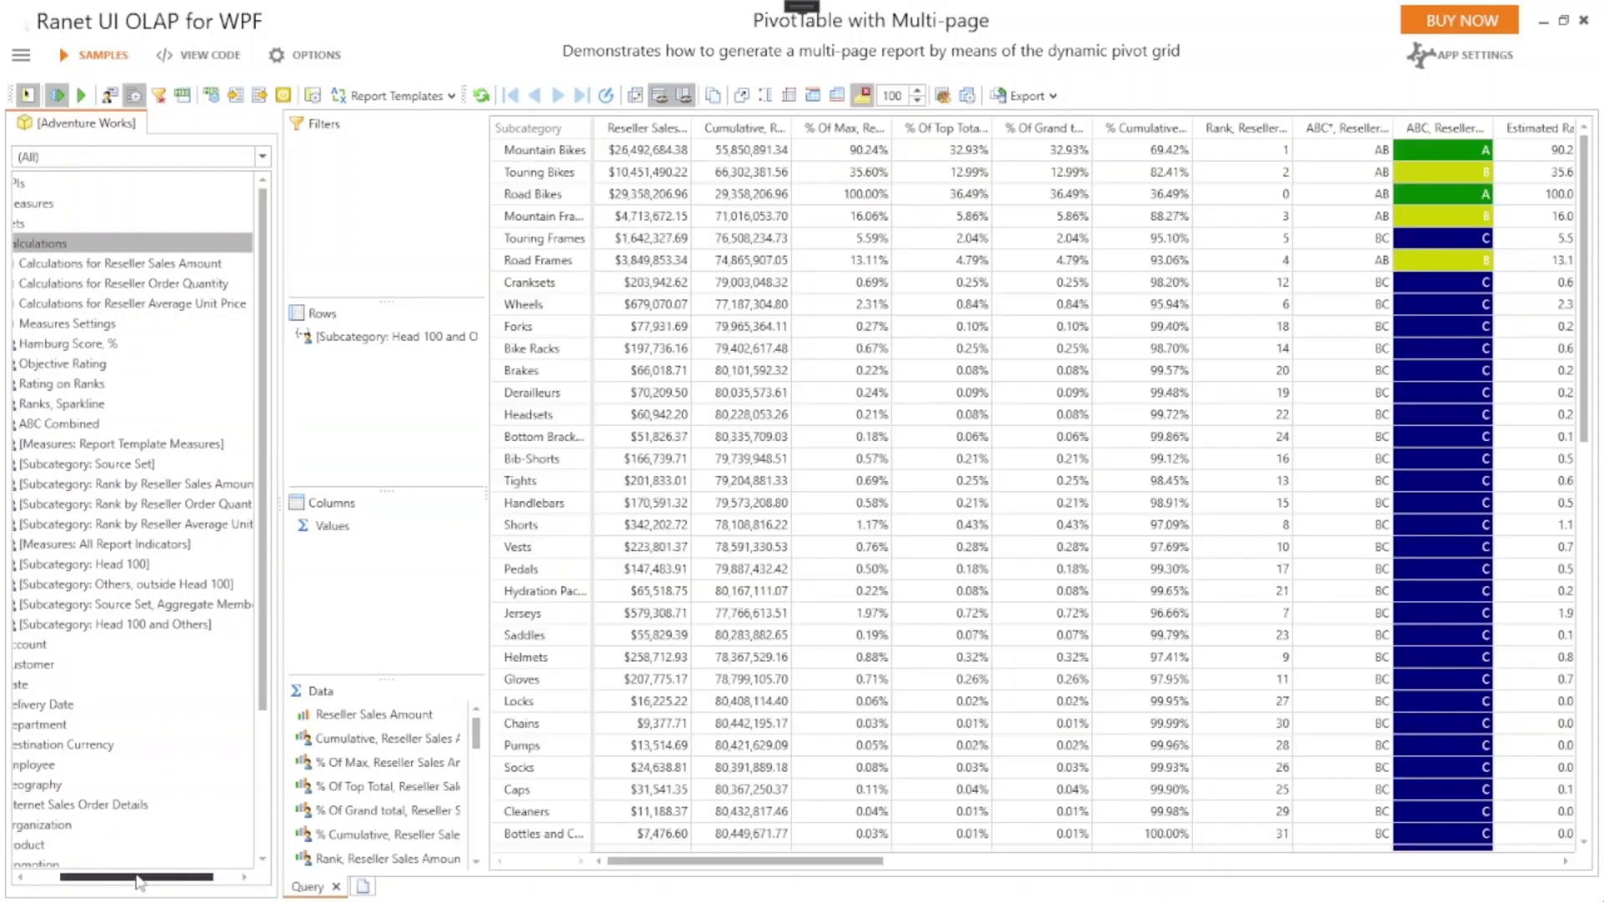
pyautogui.moveTo(138, 877); pyautogui.dragTo(107, 877)
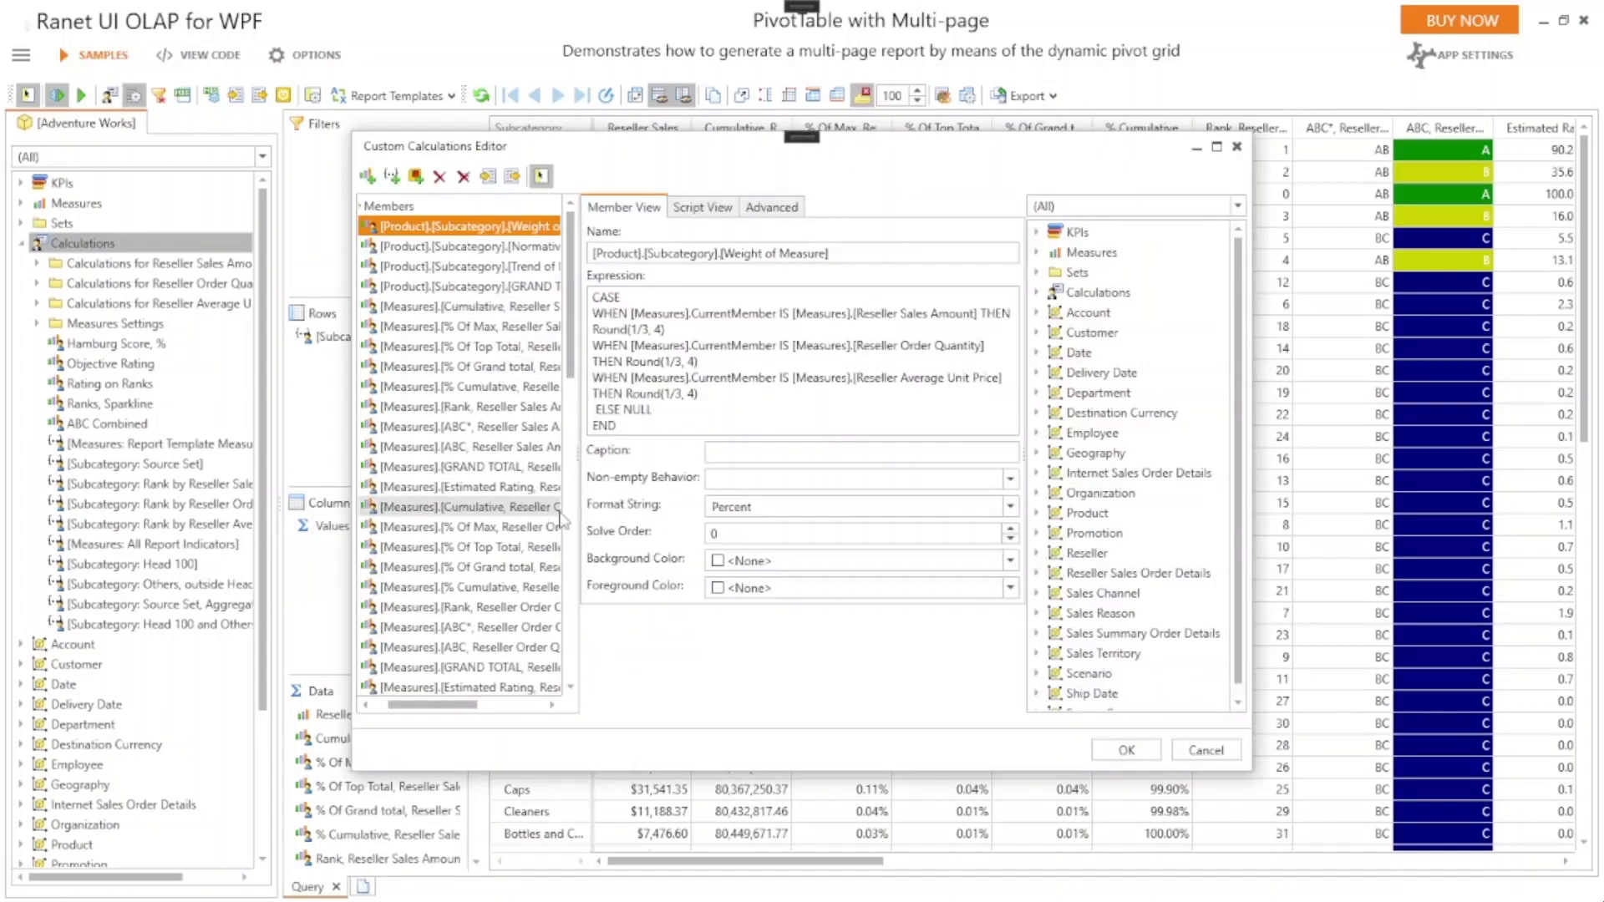
# Step: Examine the custom calculation expressions for the Estimated Rating of Reseller Sales Amount, Reseller Order Quantity and Reseller Average Unit Price
pyautogui.moveTo(578, 458); pyautogui.dragTo(627, 457)
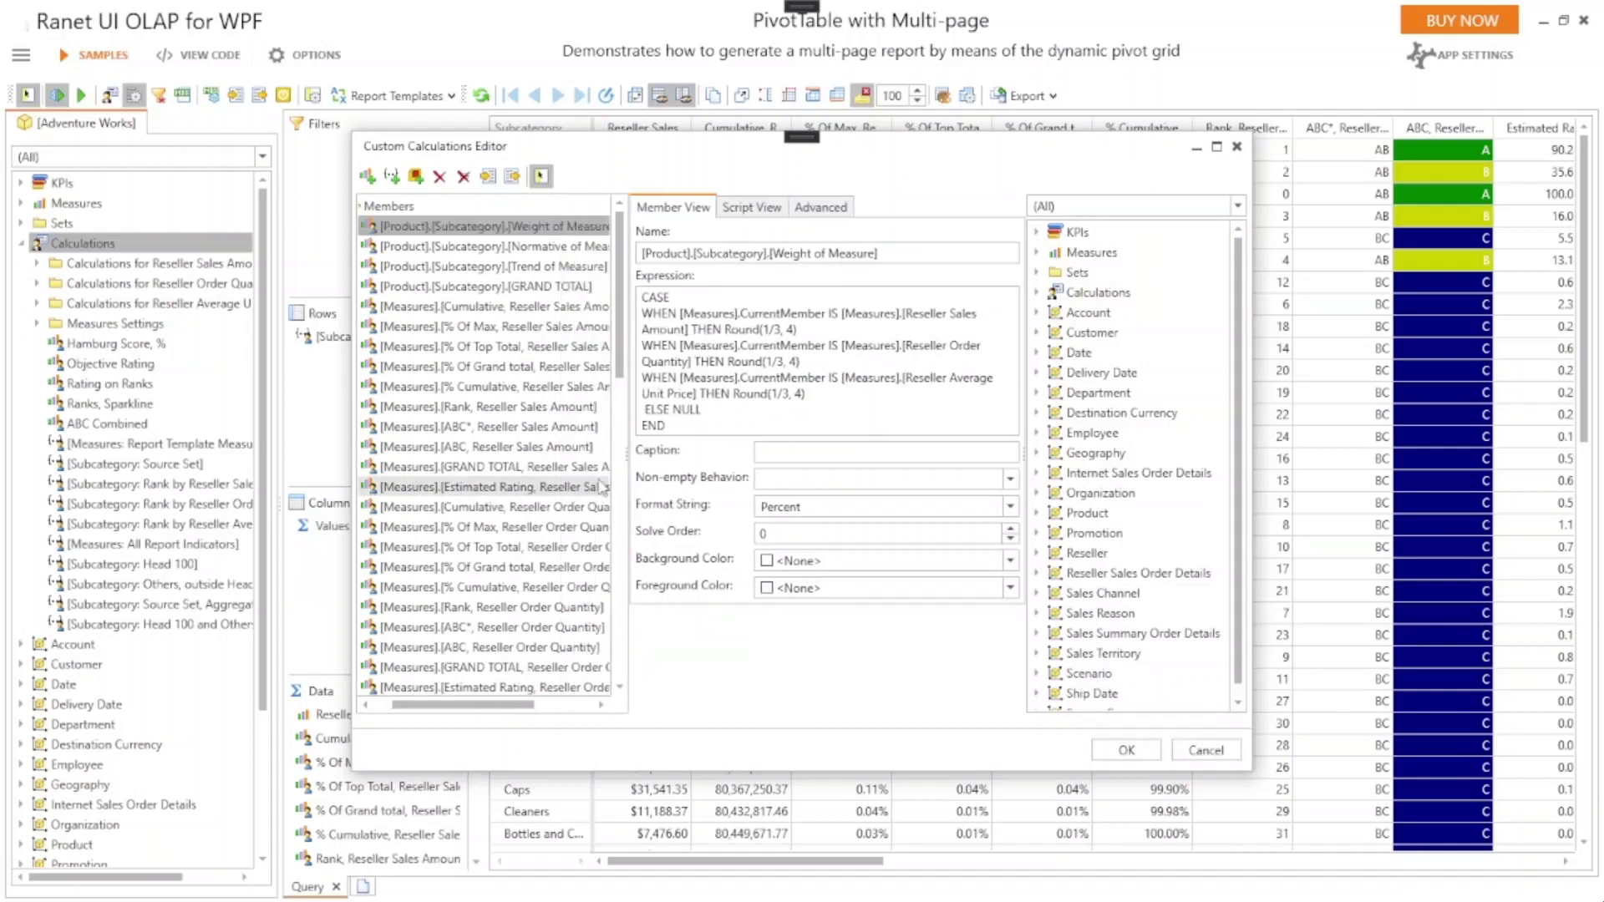
pyautogui.click(557, 491)
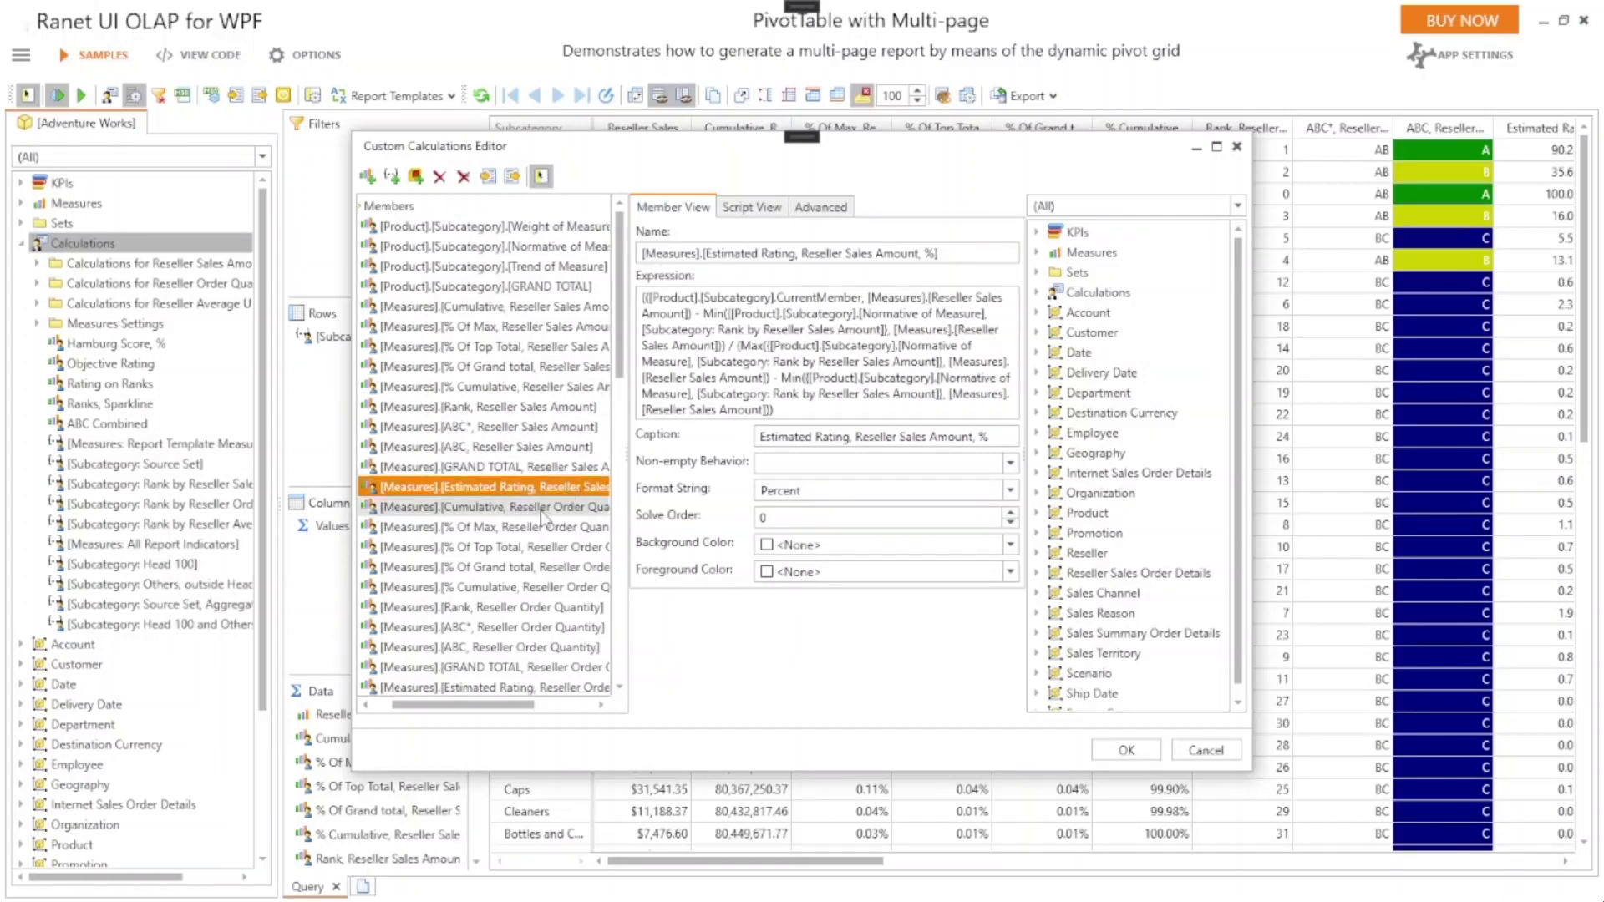
pyautogui.moveTo(620, 375); pyautogui.dragTo(628, 394)
pyautogui.scroll(-5, 518, 432)
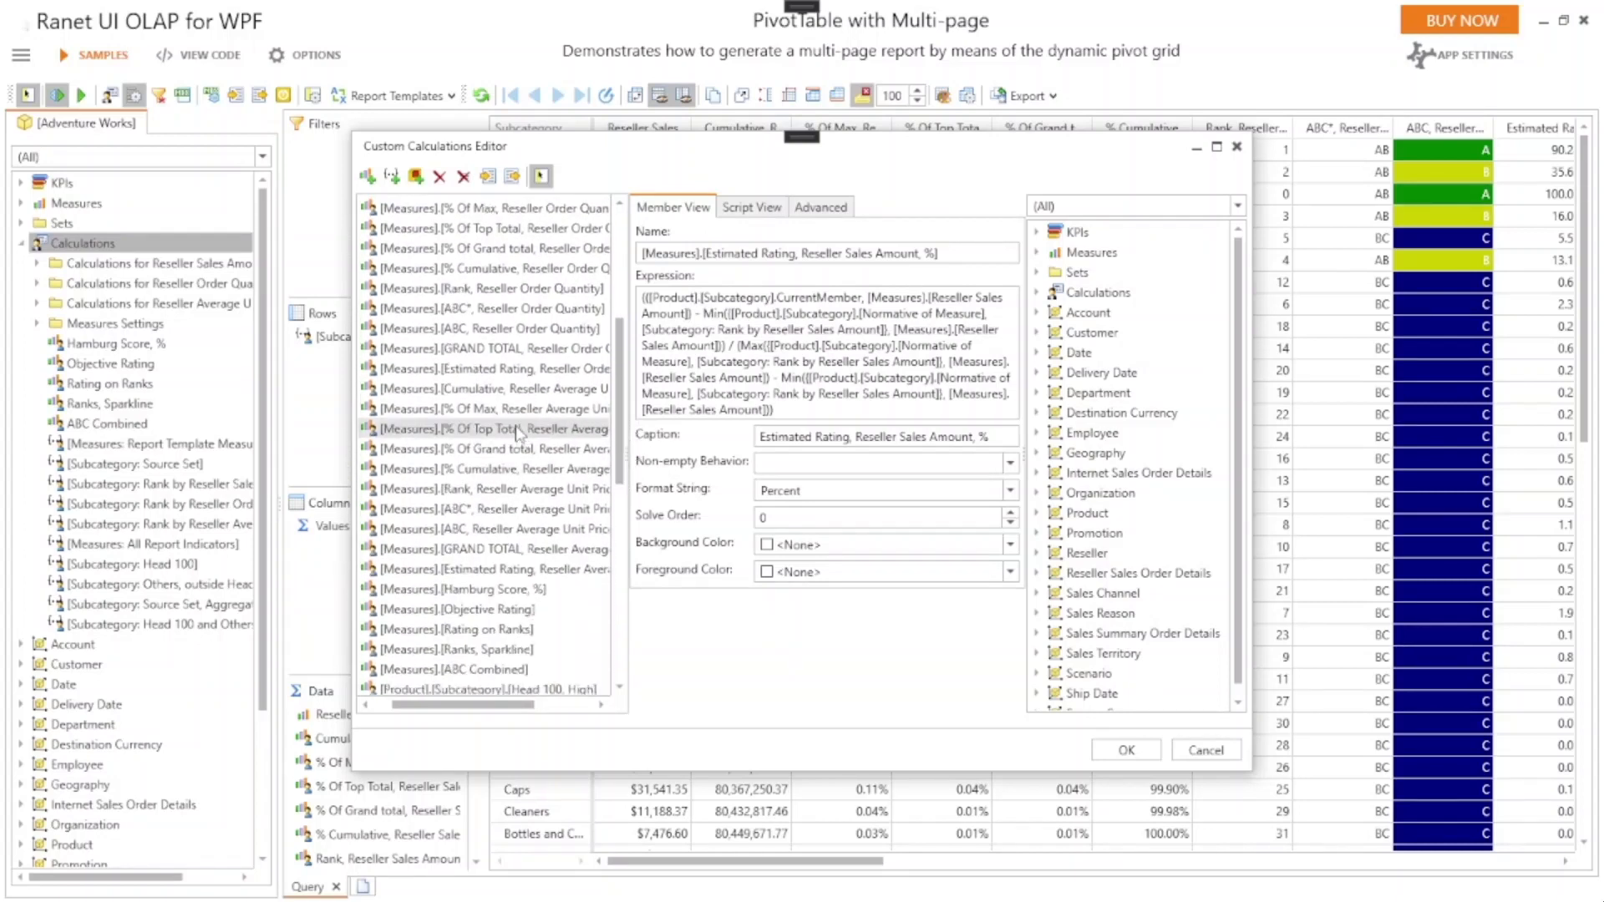
pyautogui.click(535, 369)
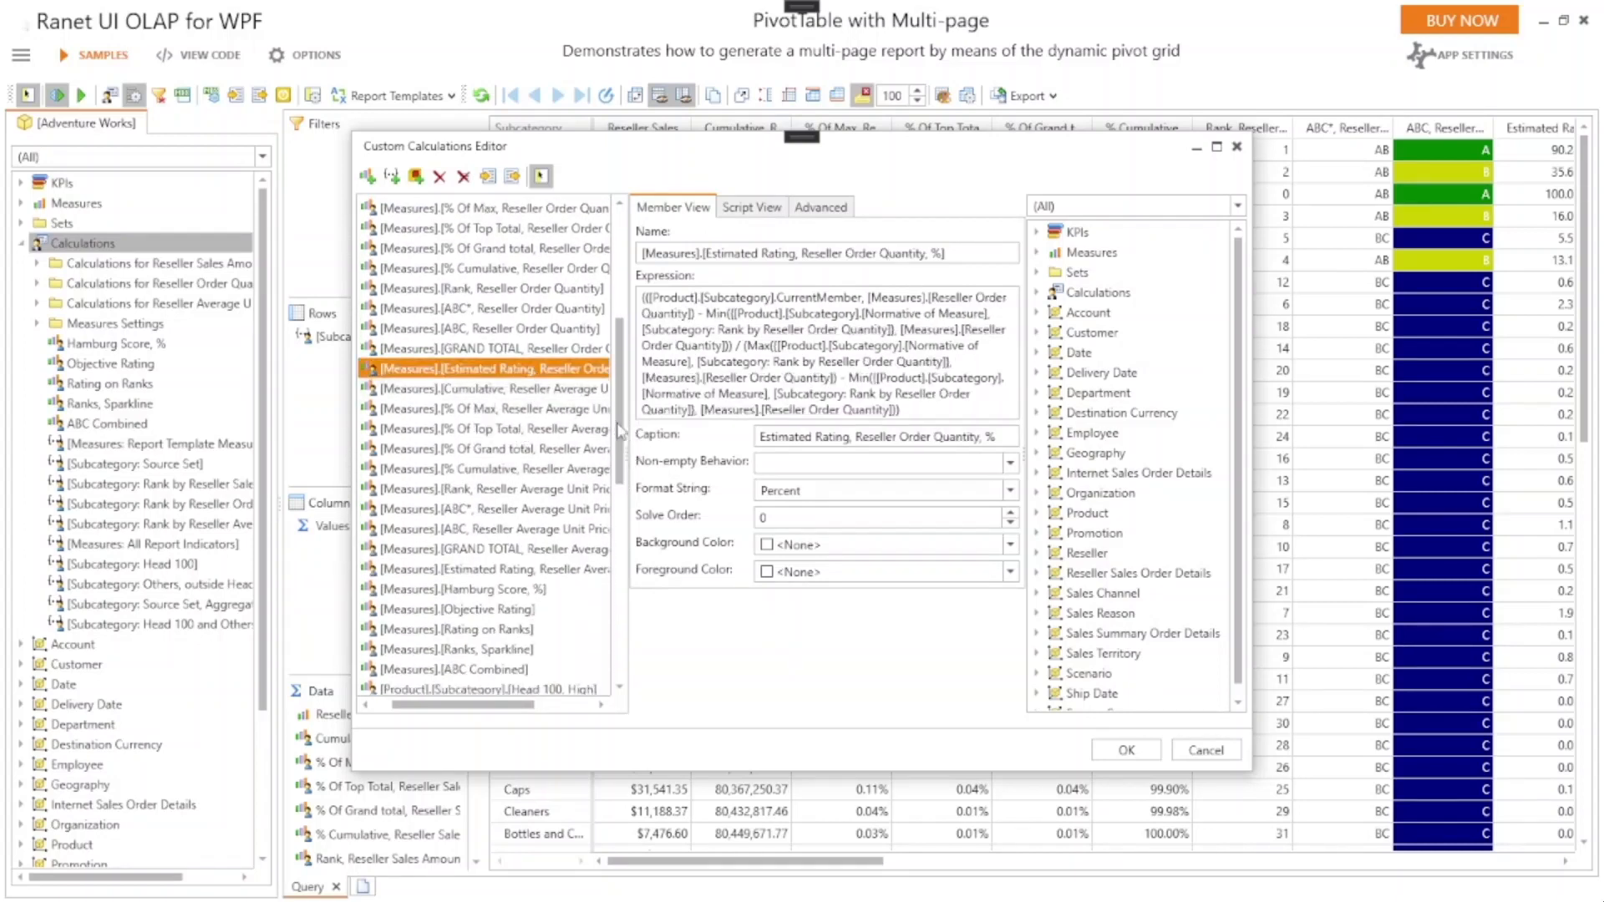
pyautogui.click(479, 571)
# Step: Examine the expressions behind the Hamburg Score, Objective Rating and Rating on Ranks measures
pyautogui.click(478, 591)
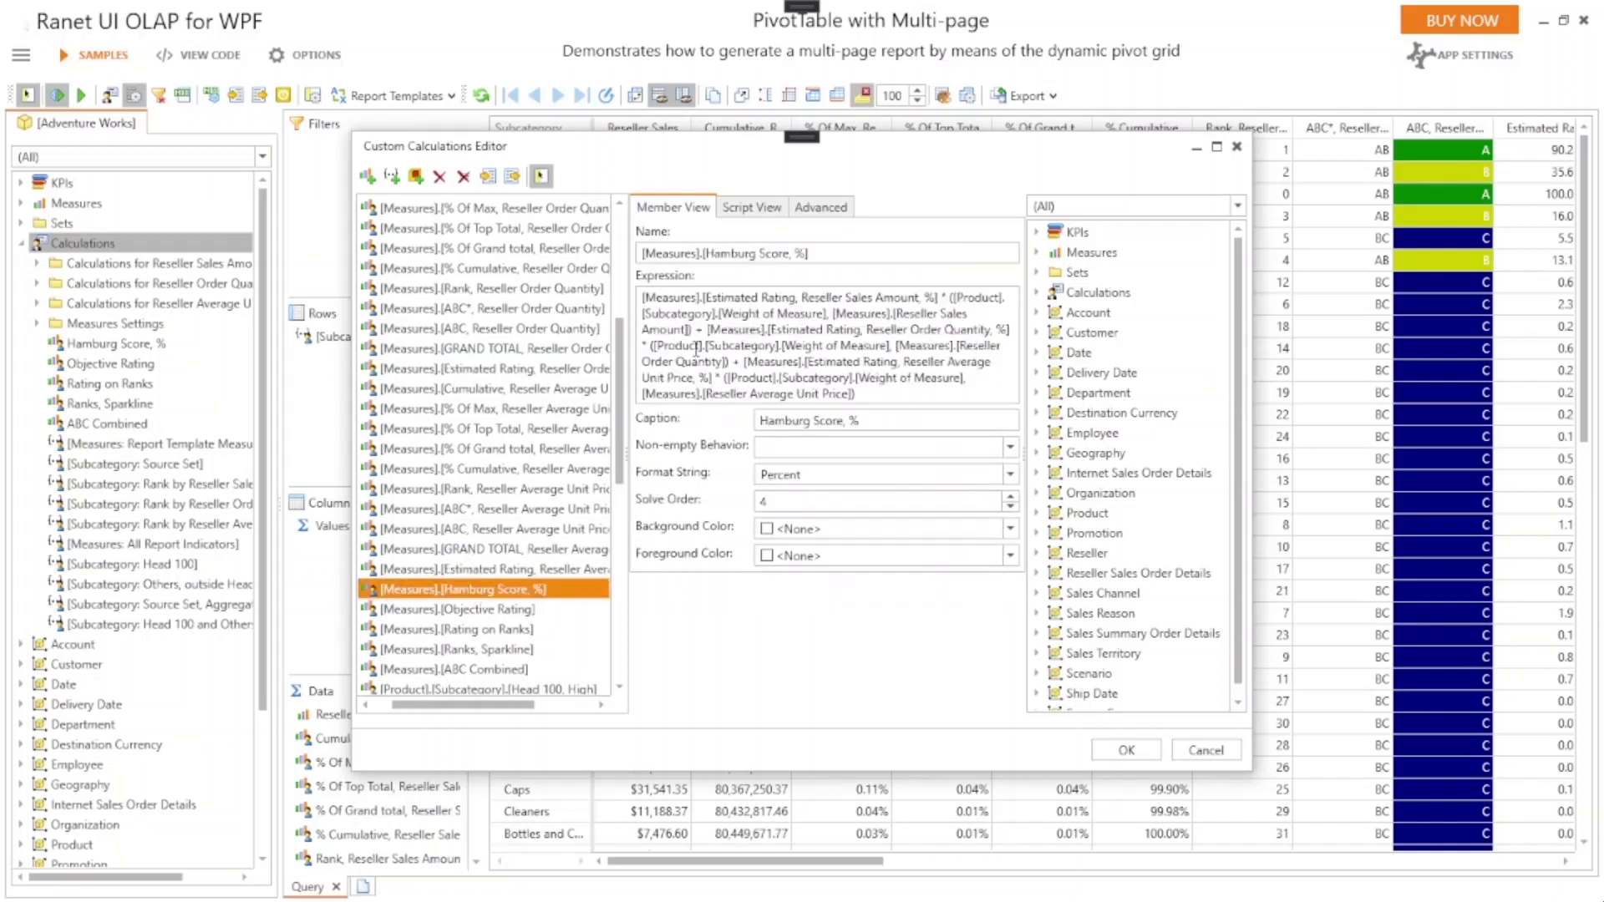
pyautogui.moveTo(856, 394); pyautogui.dragTo(640, 299)
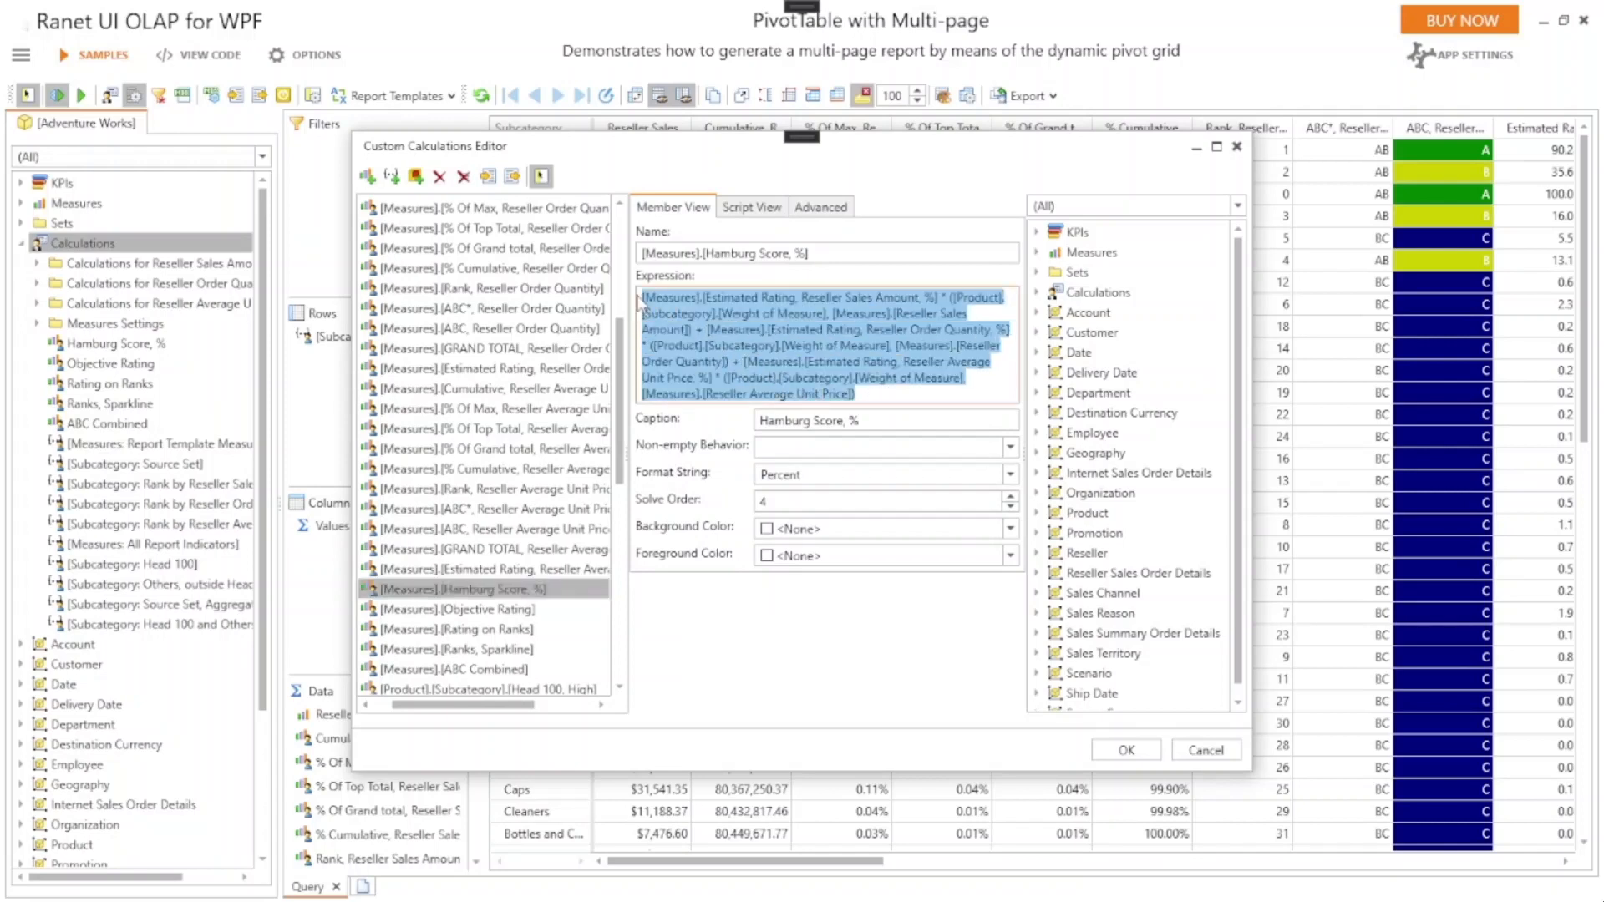
pyautogui.click(468, 609)
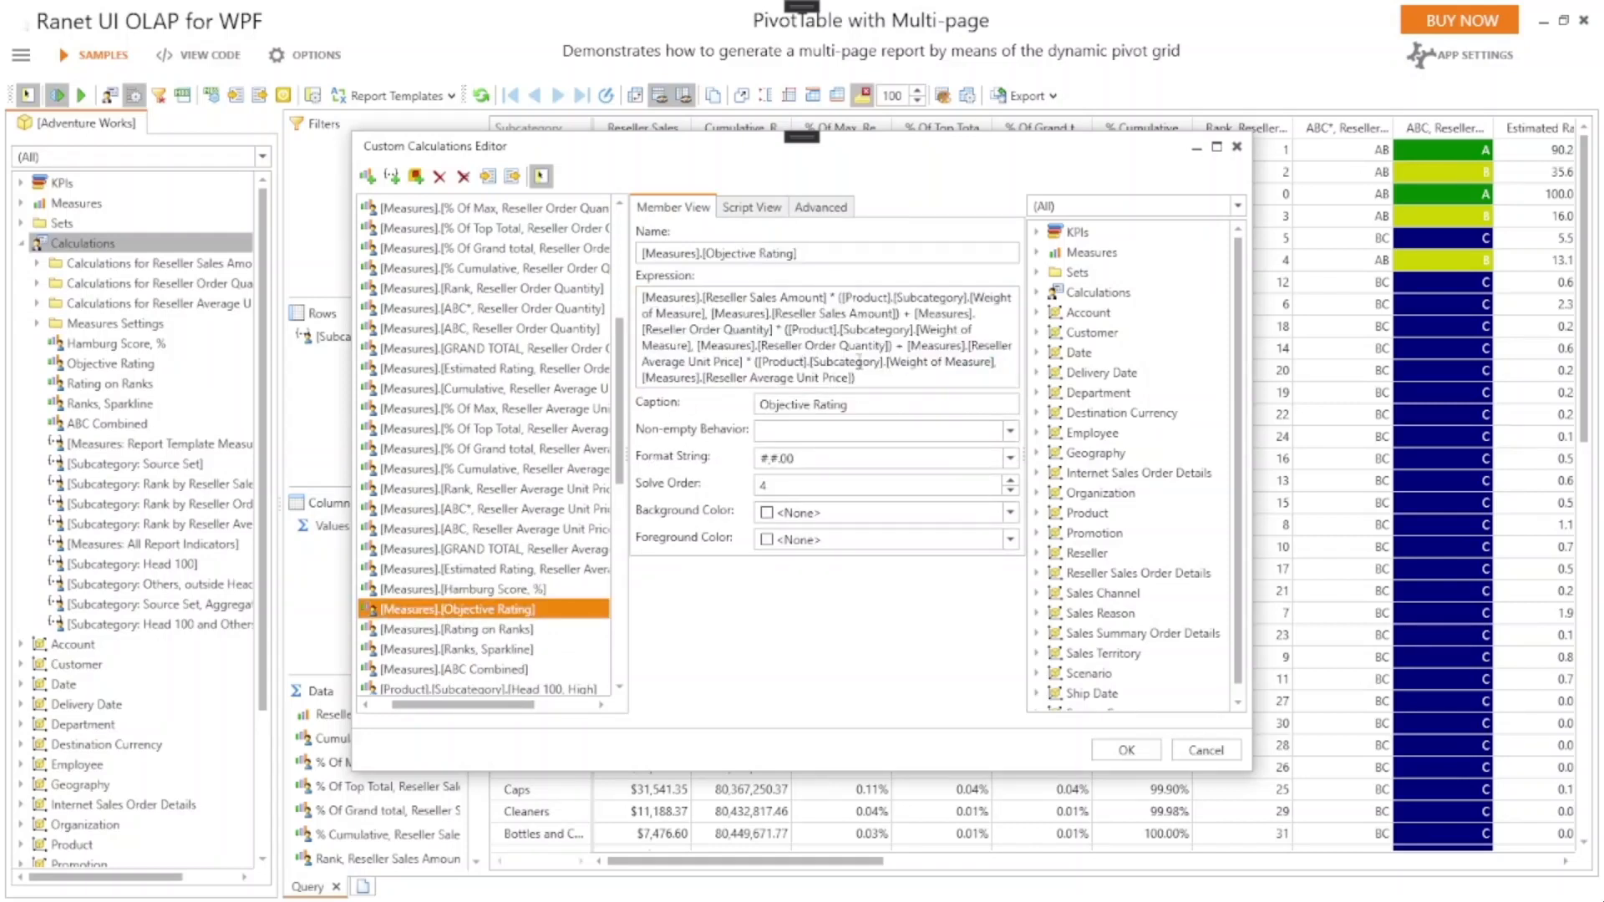
pyautogui.moveTo(865, 378); pyautogui.dragTo(640, 297)
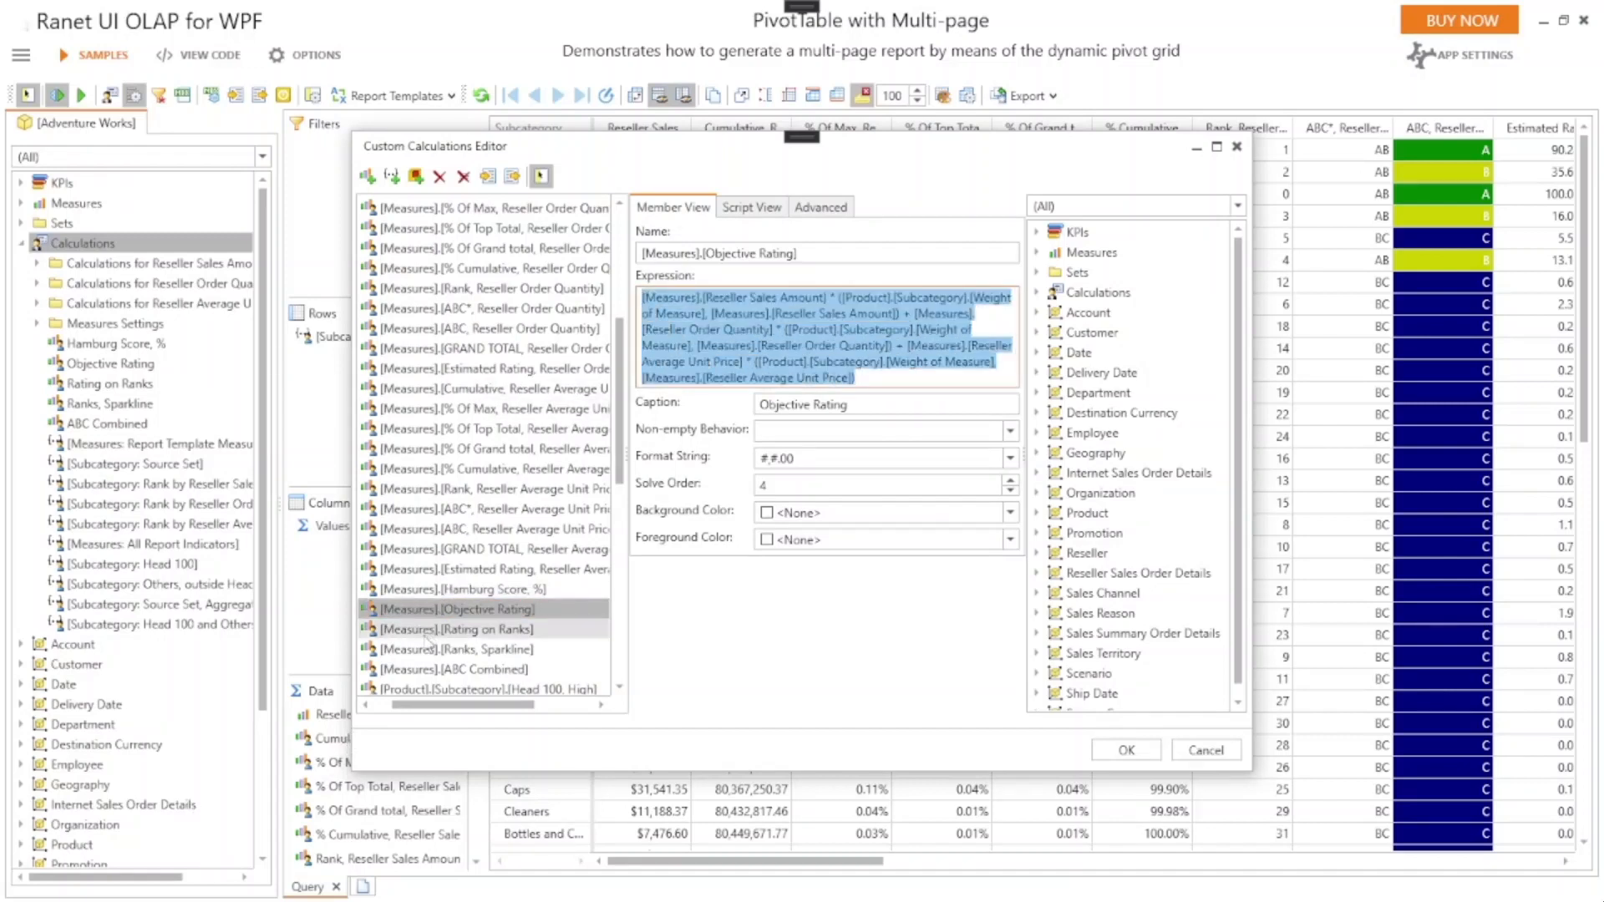
pyautogui.click(455, 629)
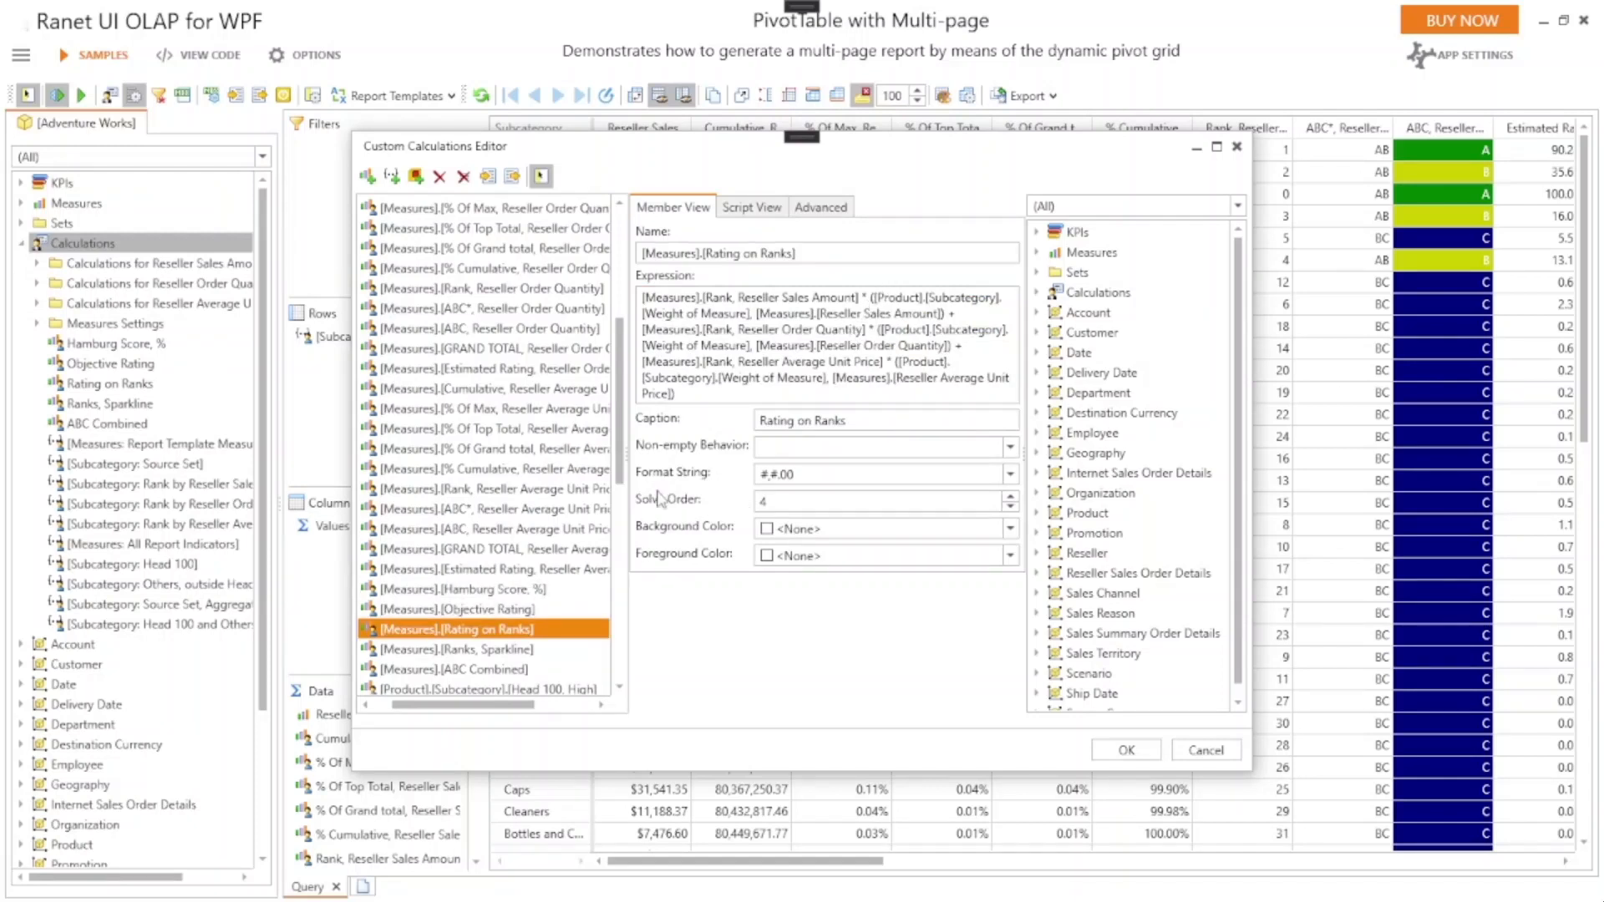
# Step: Add a blank calculated cells entry to the custom calculations and discard it by cancelling the editor
pyautogui.click(416, 177)
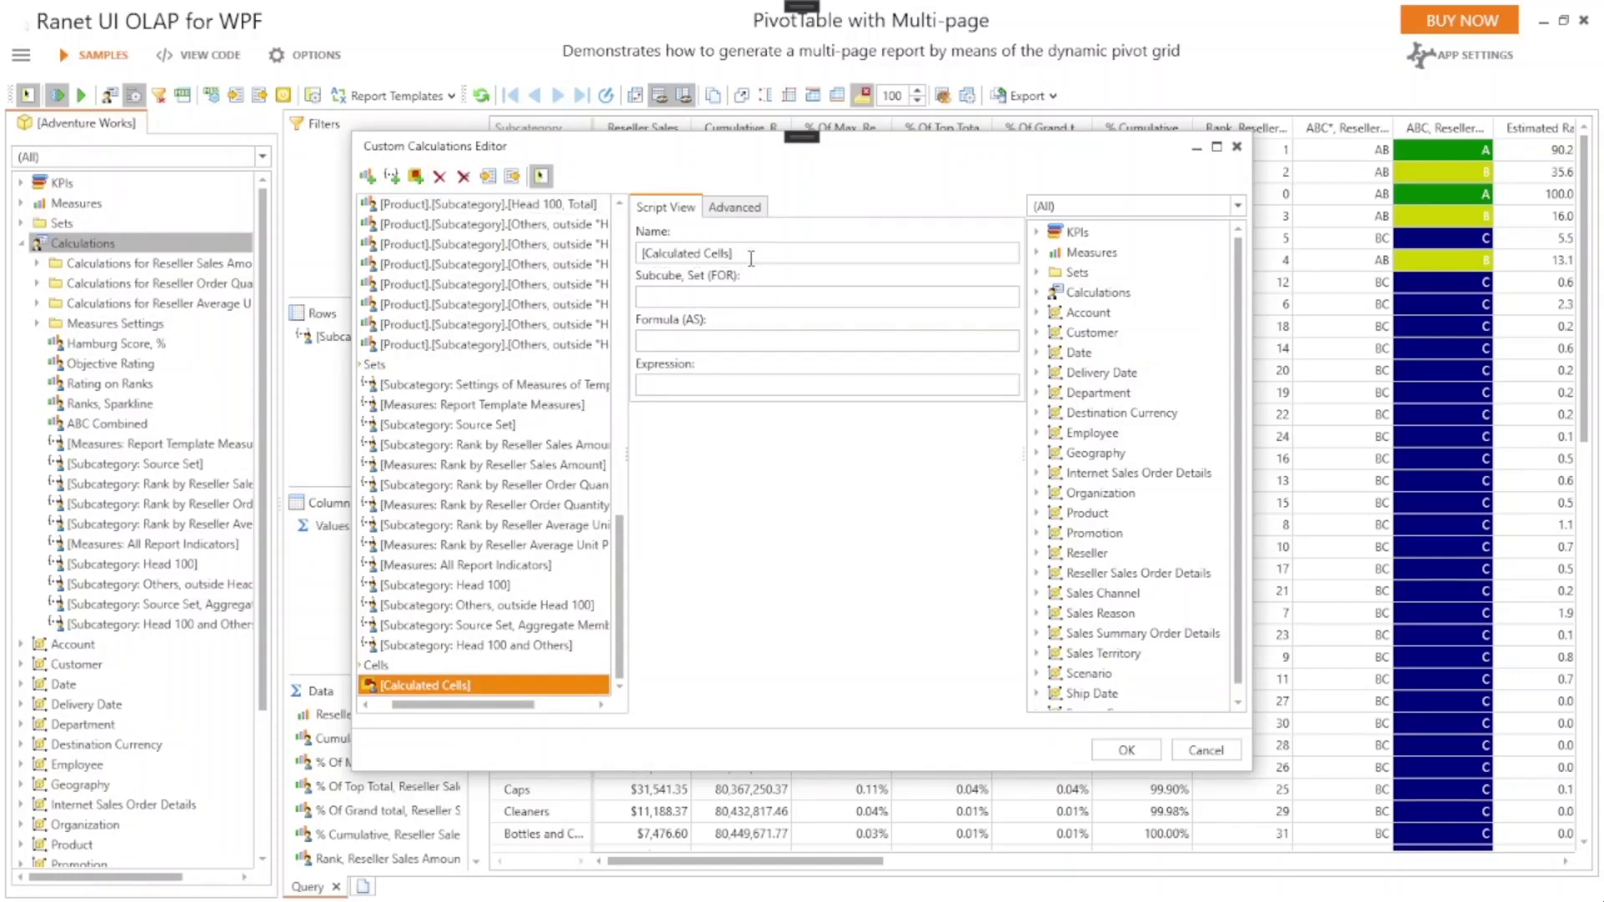
pyautogui.click(726, 296)
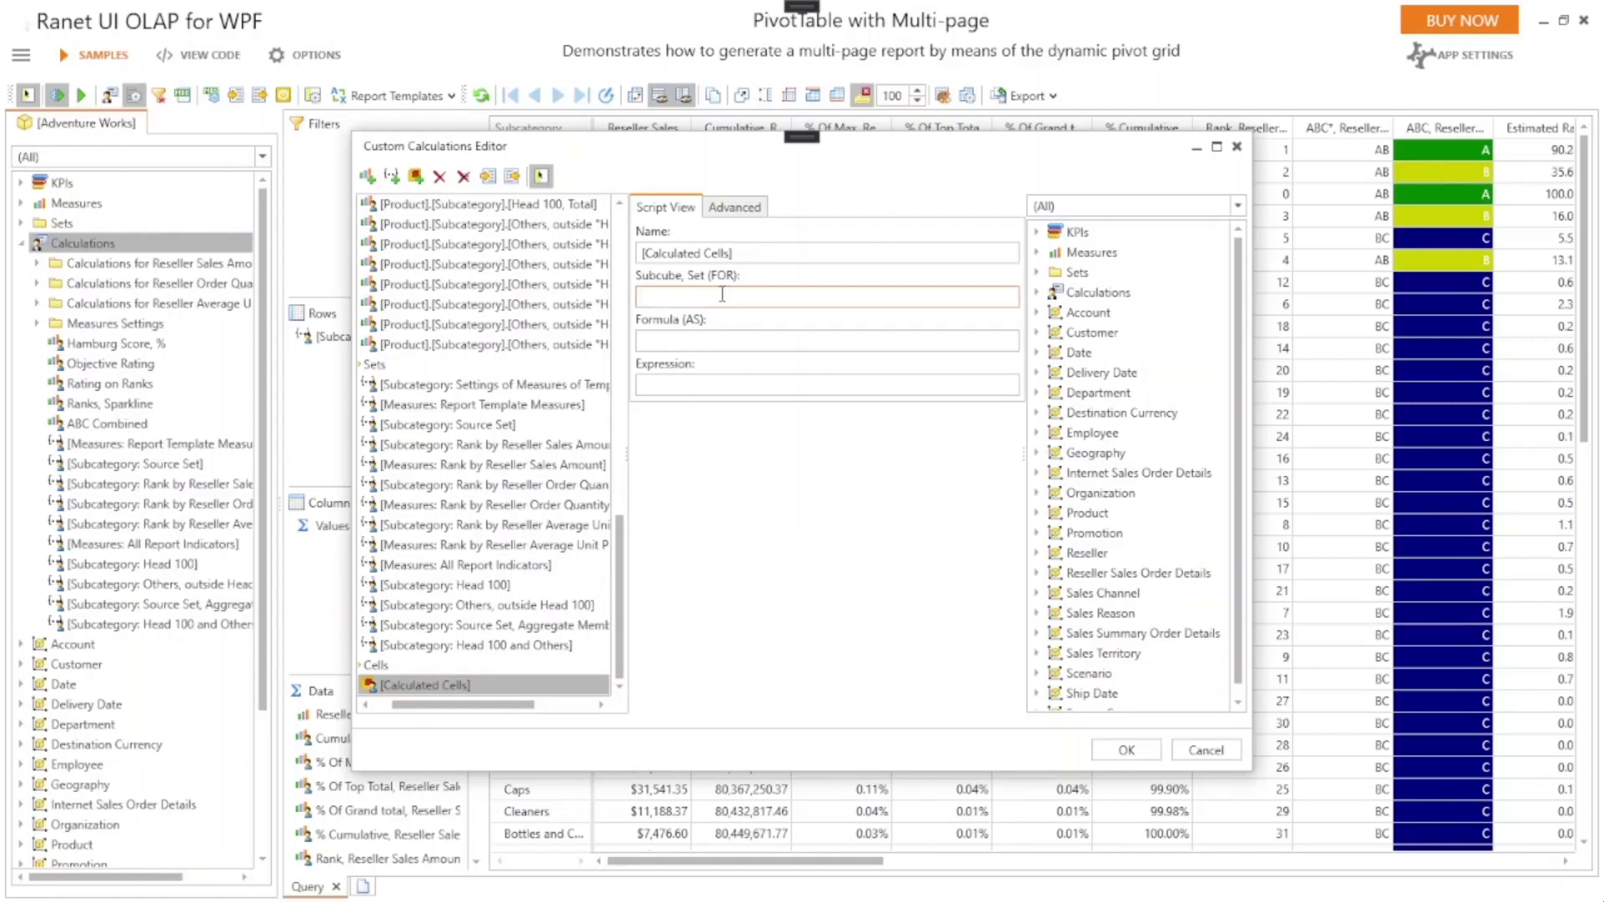
pyautogui.click(1207, 751)
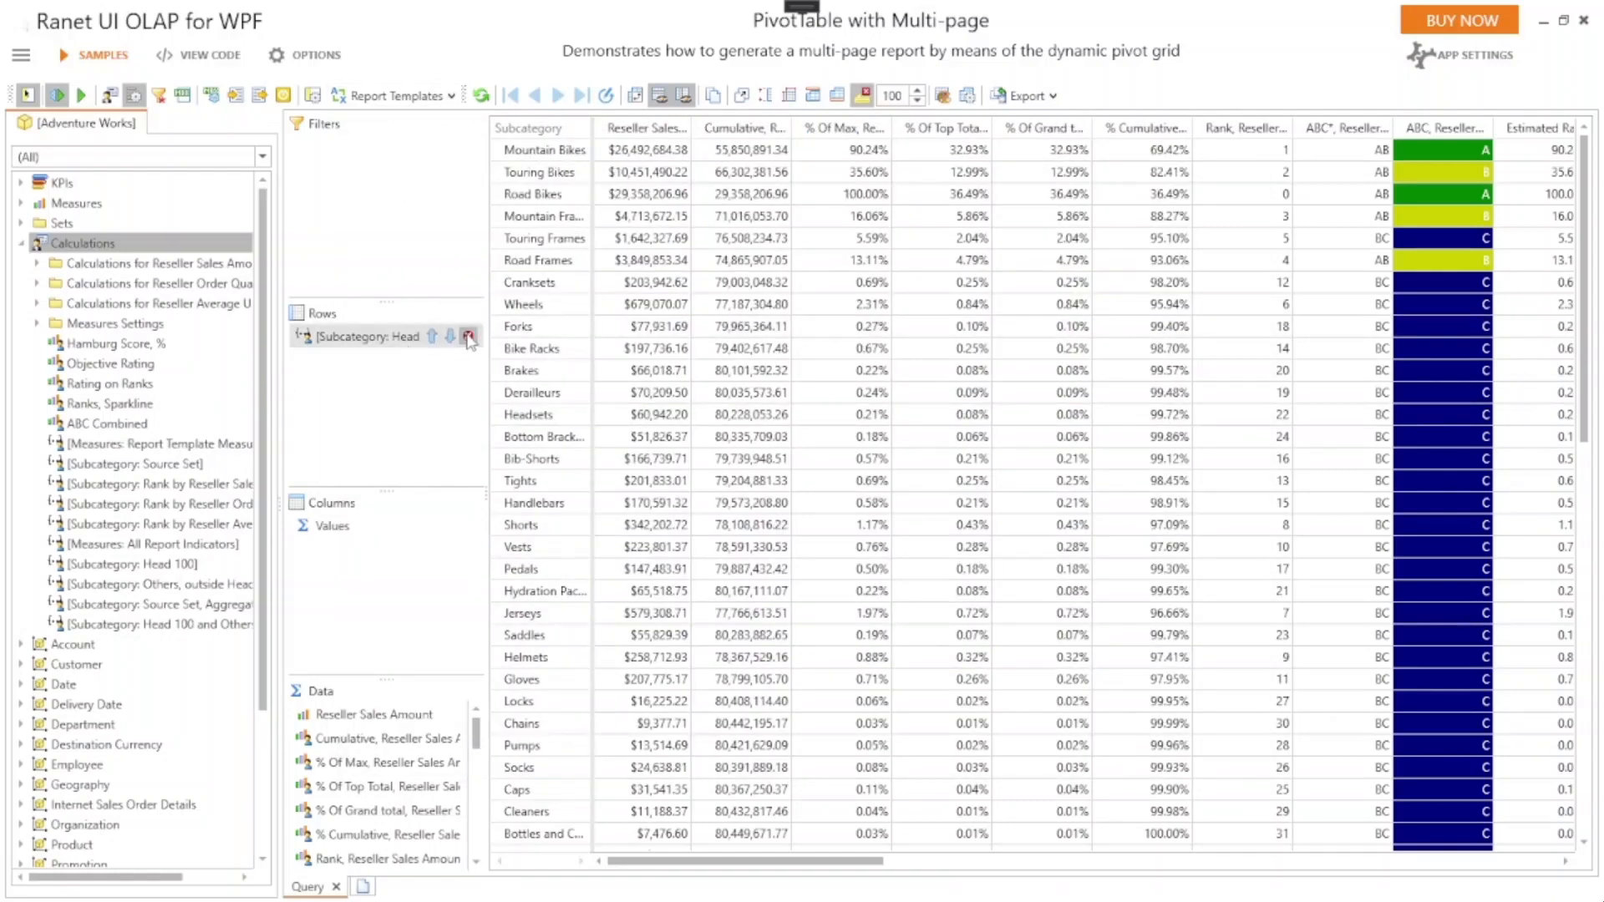
# Step: Clear the pivot layout and place the Subcategory Rank by Reseller Sales Amount set on rows and the Report Template Measures set on columns
pyautogui.click(469, 338)
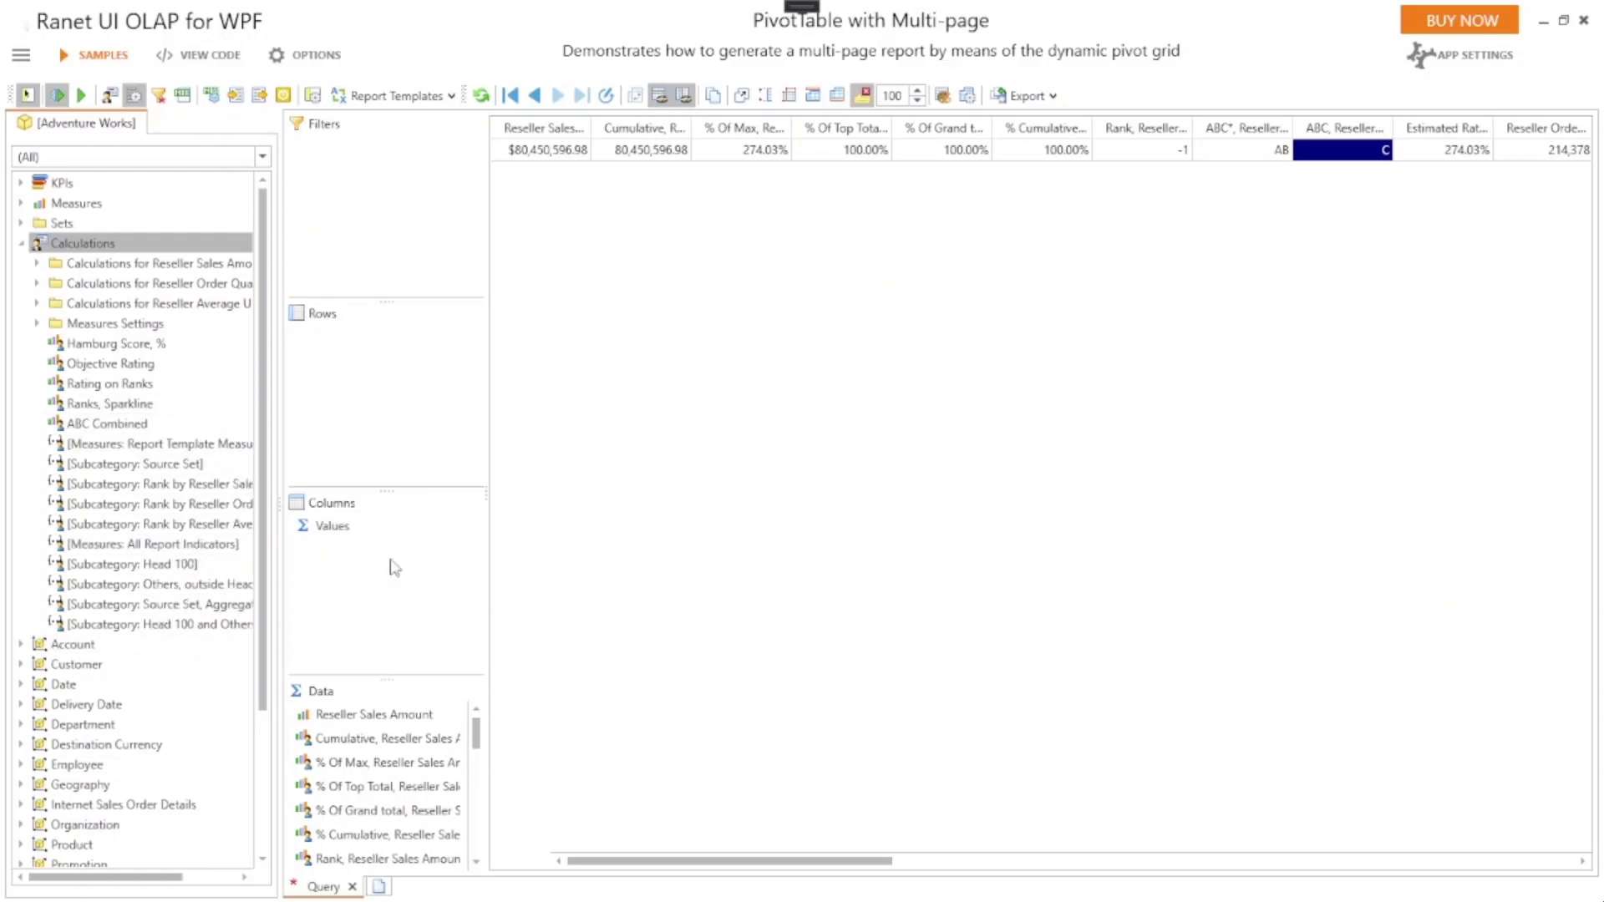
pyautogui.click(468, 526)
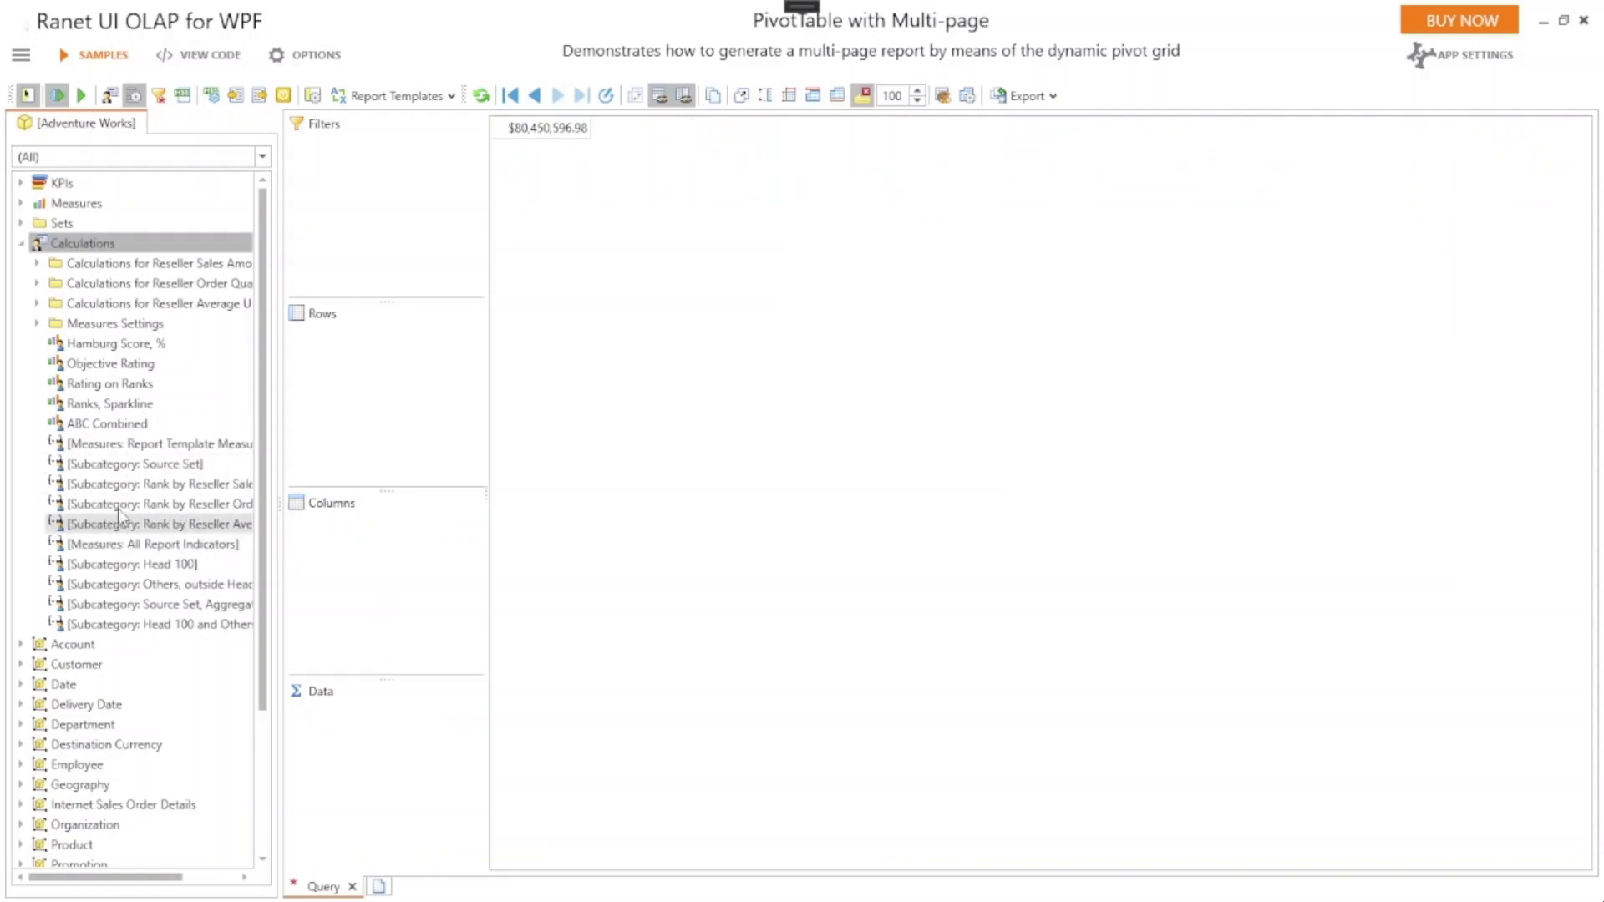
pyautogui.moveTo(132, 492); pyautogui.dragTo(360, 401)
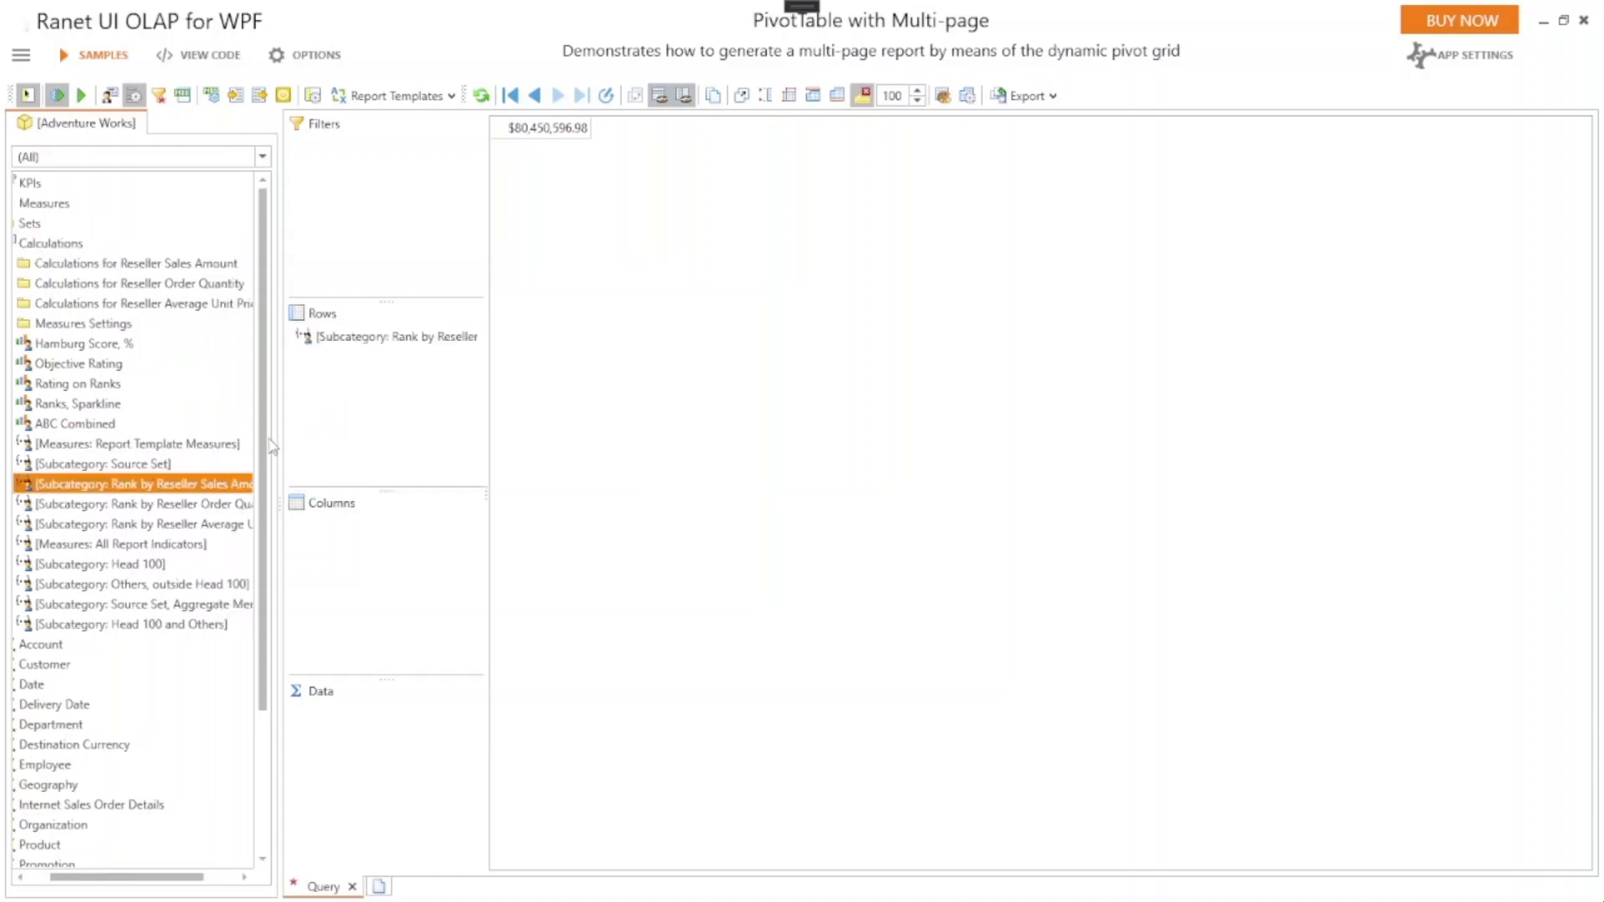
pyautogui.moveTo(246, 564); pyautogui.dragTo(339, 649)
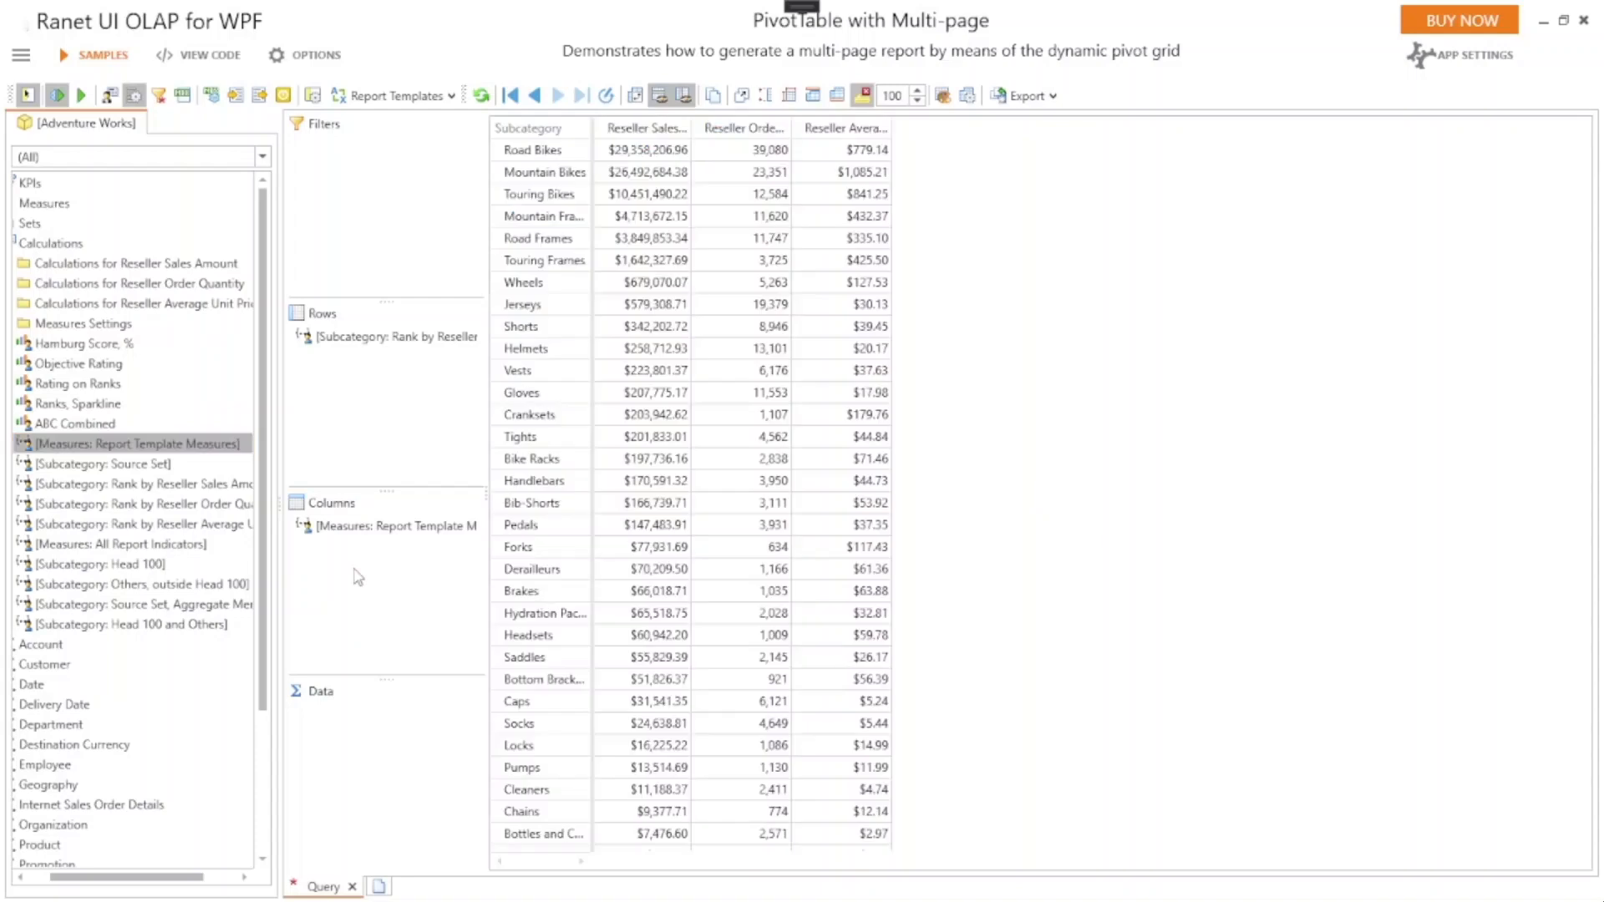
# Step: Open the Cross-Tabulation Analysis report template and load the saved cross-tab_test_twostep settings from the Public folder
pyautogui.click(443, 96)
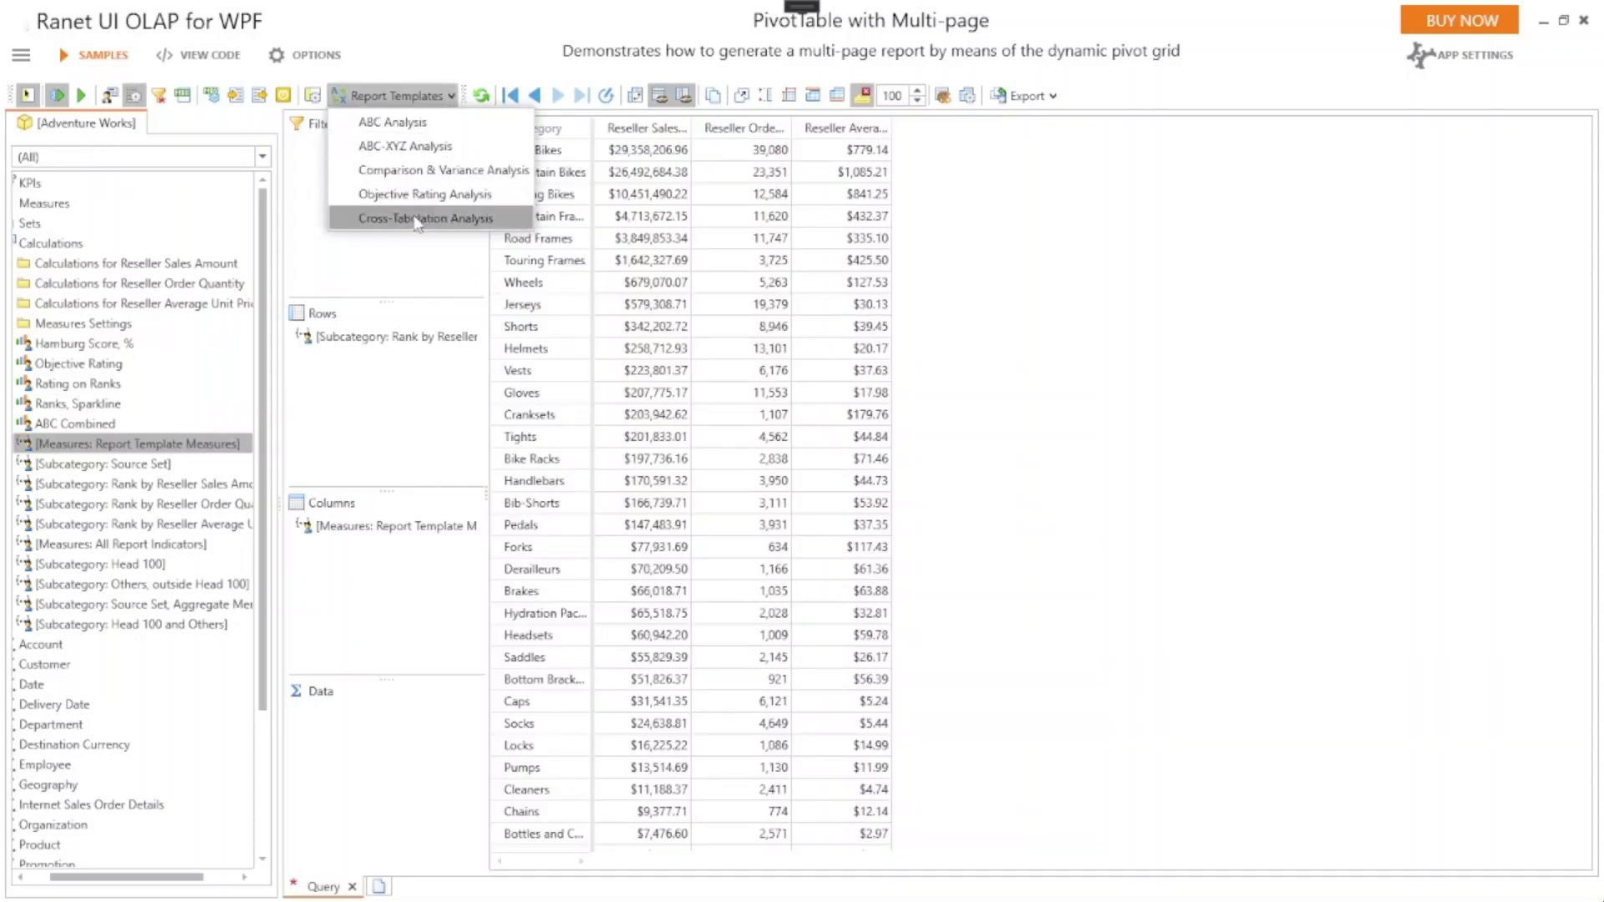
pyautogui.click(417, 219)
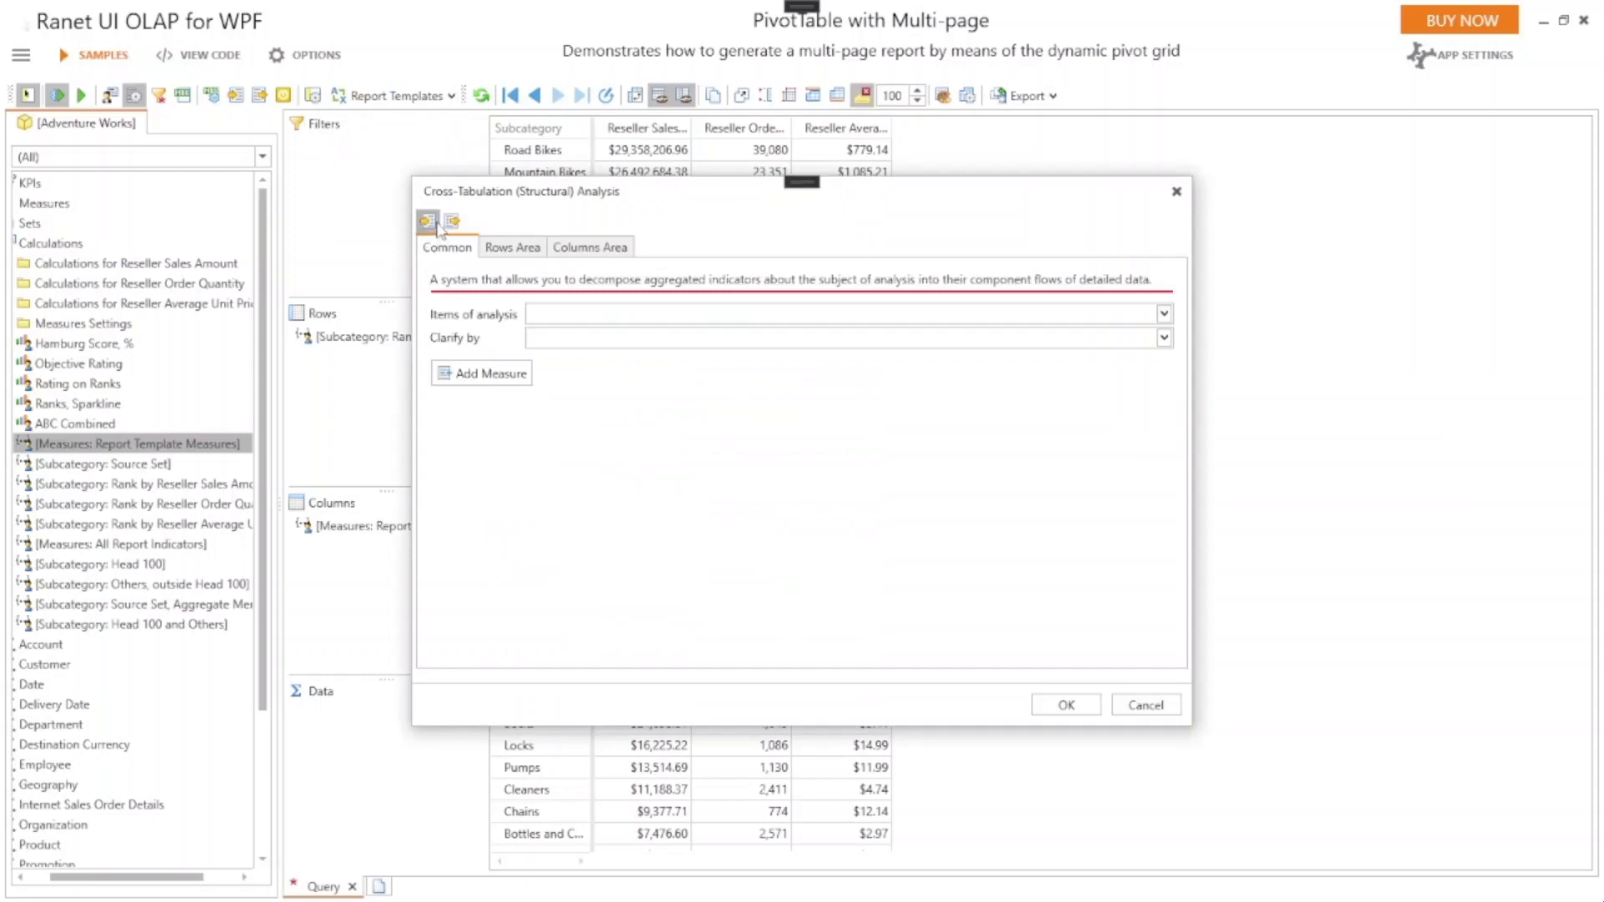
pyautogui.click(428, 220)
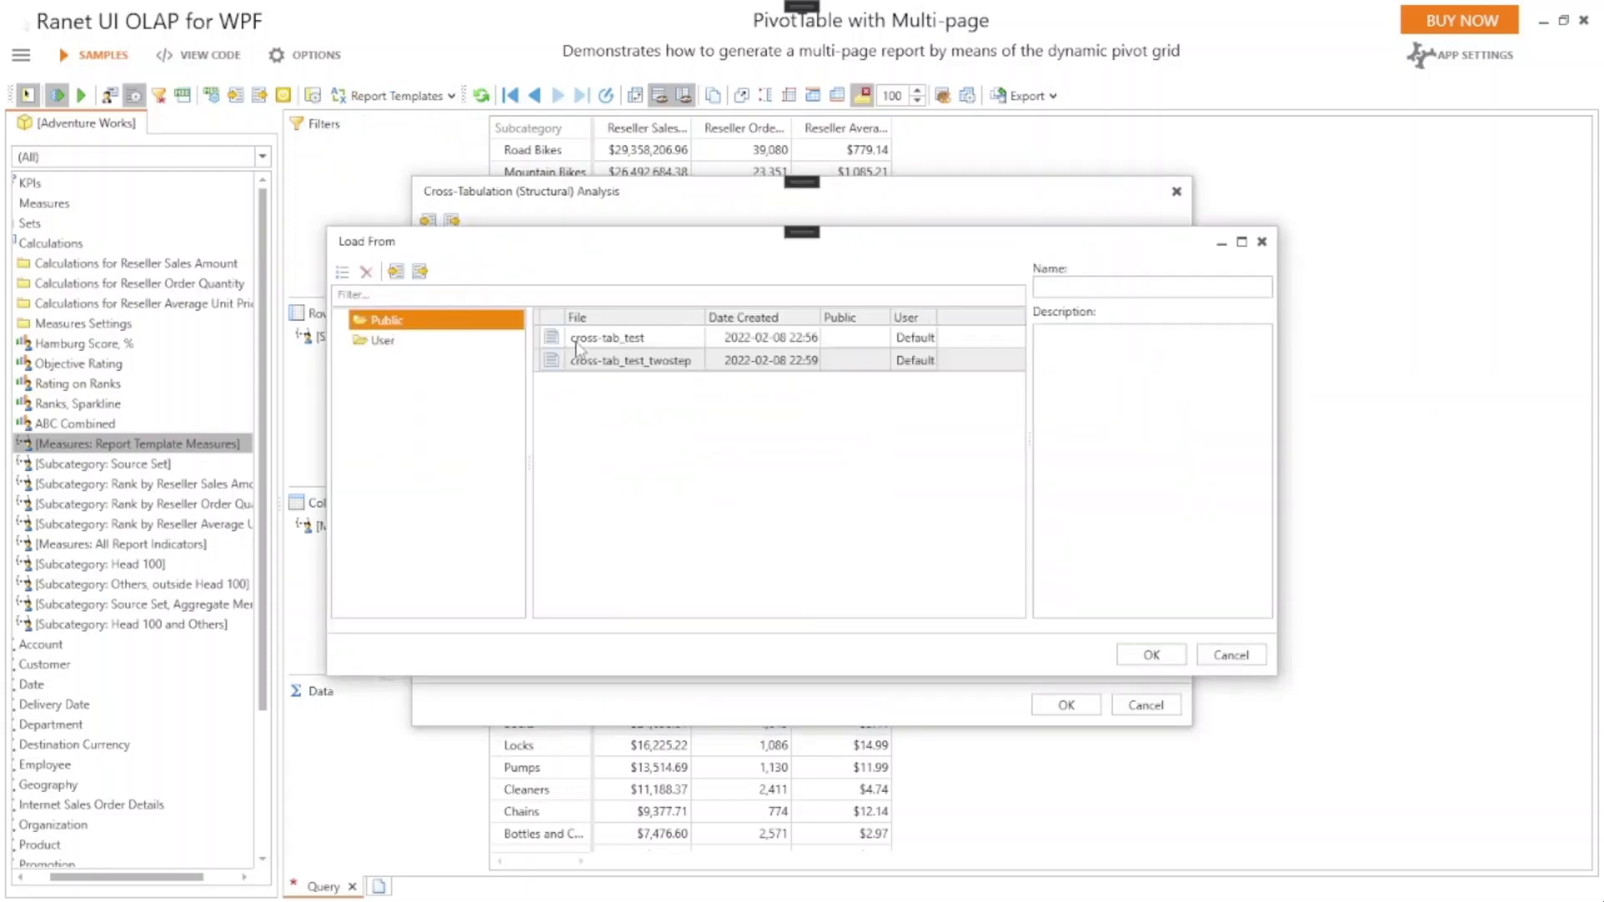
pyautogui.click(586, 362)
pyautogui.click(1156, 653)
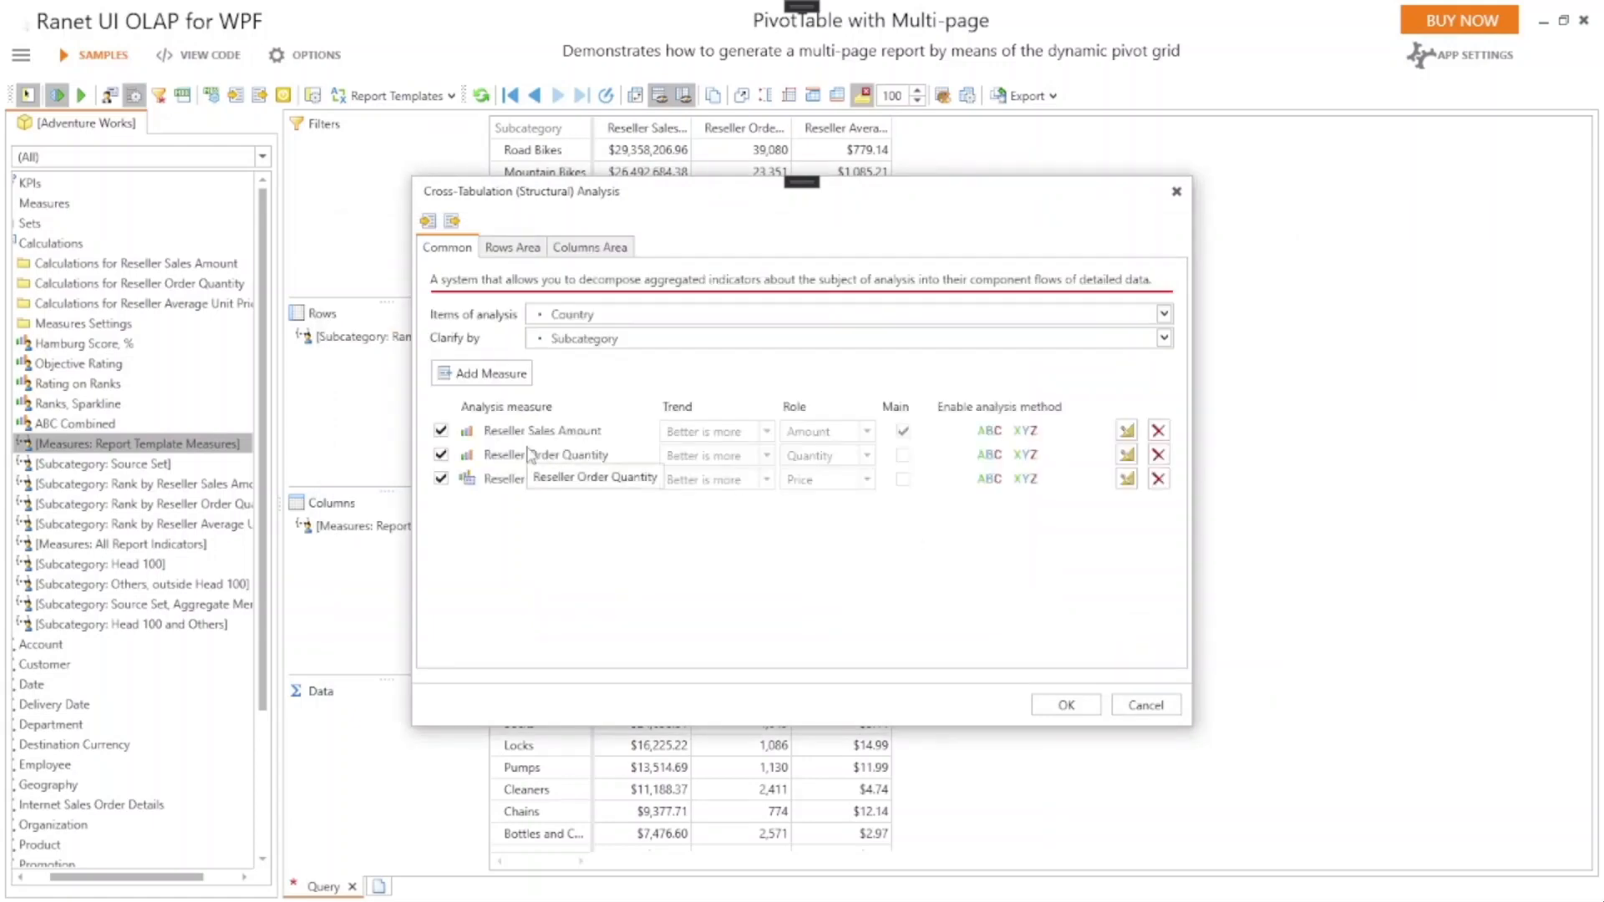
# Step: Review the rows and columns area settings and generate the cross-tabulation report of Country clarified by Subcategory
pyautogui.click(521, 252)
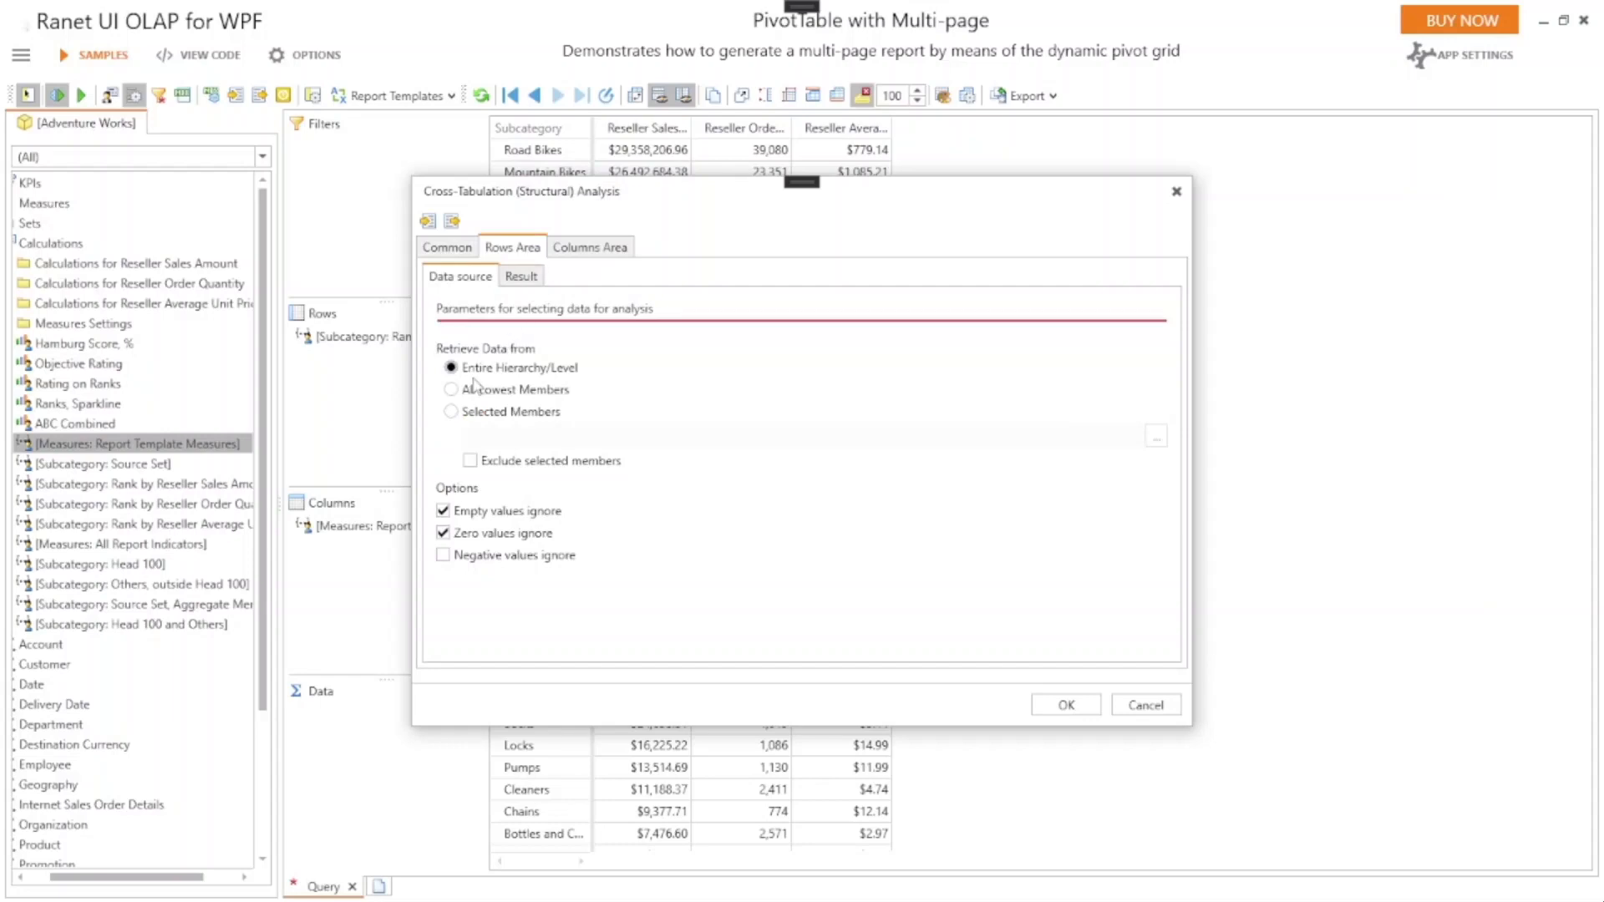
pyautogui.click(521, 276)
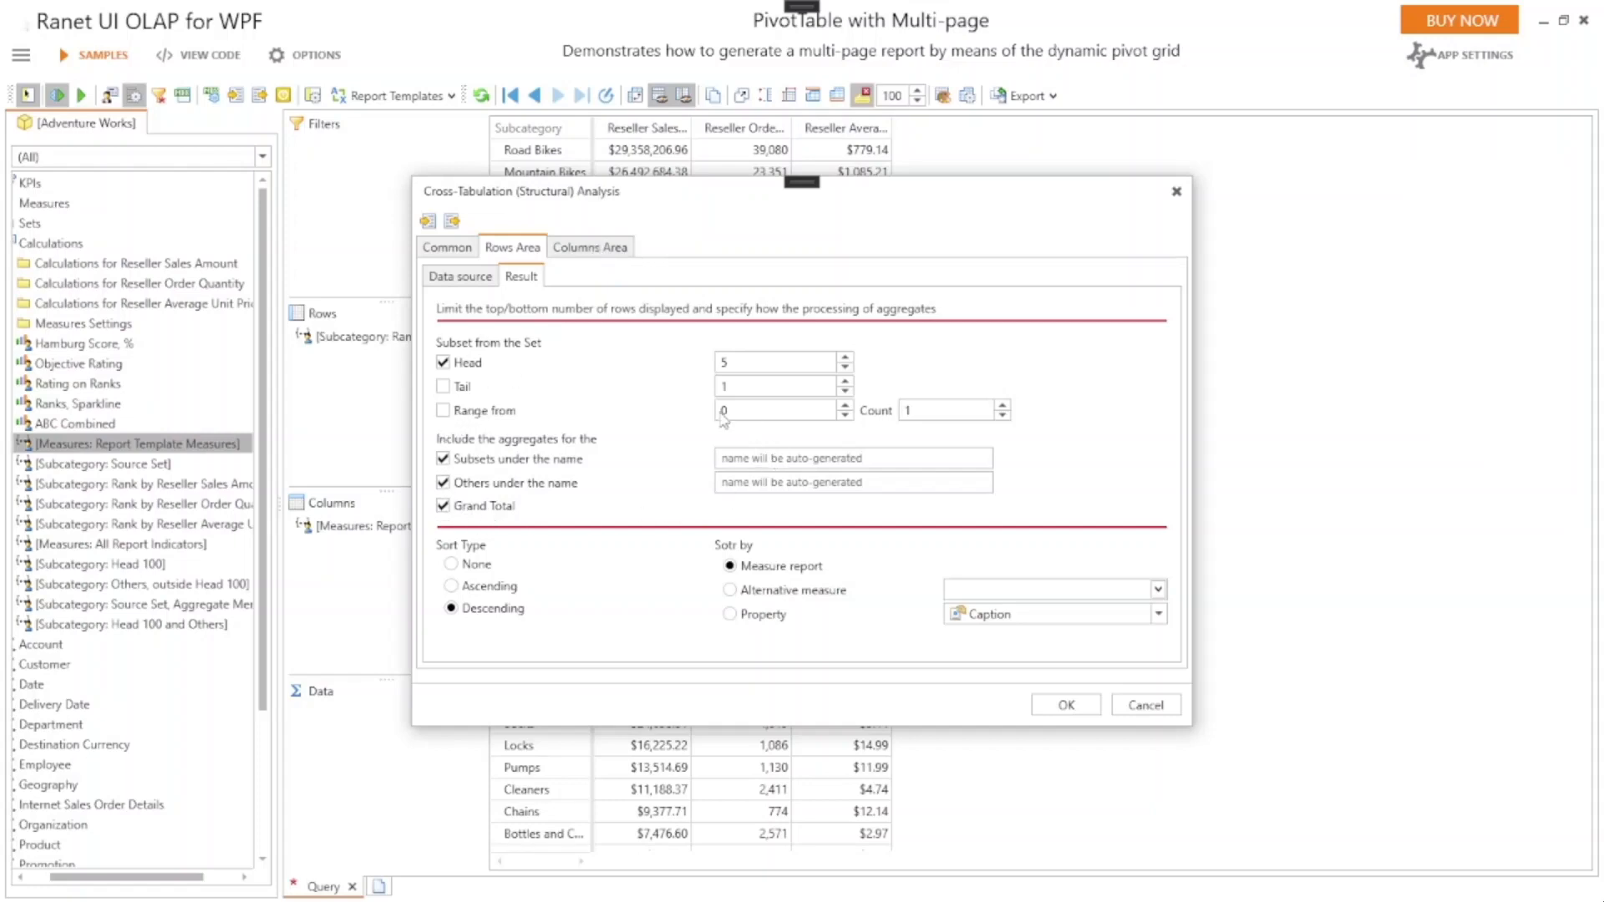
pyautogui.click(607, 250)
pyautogui.click(1061, 705)
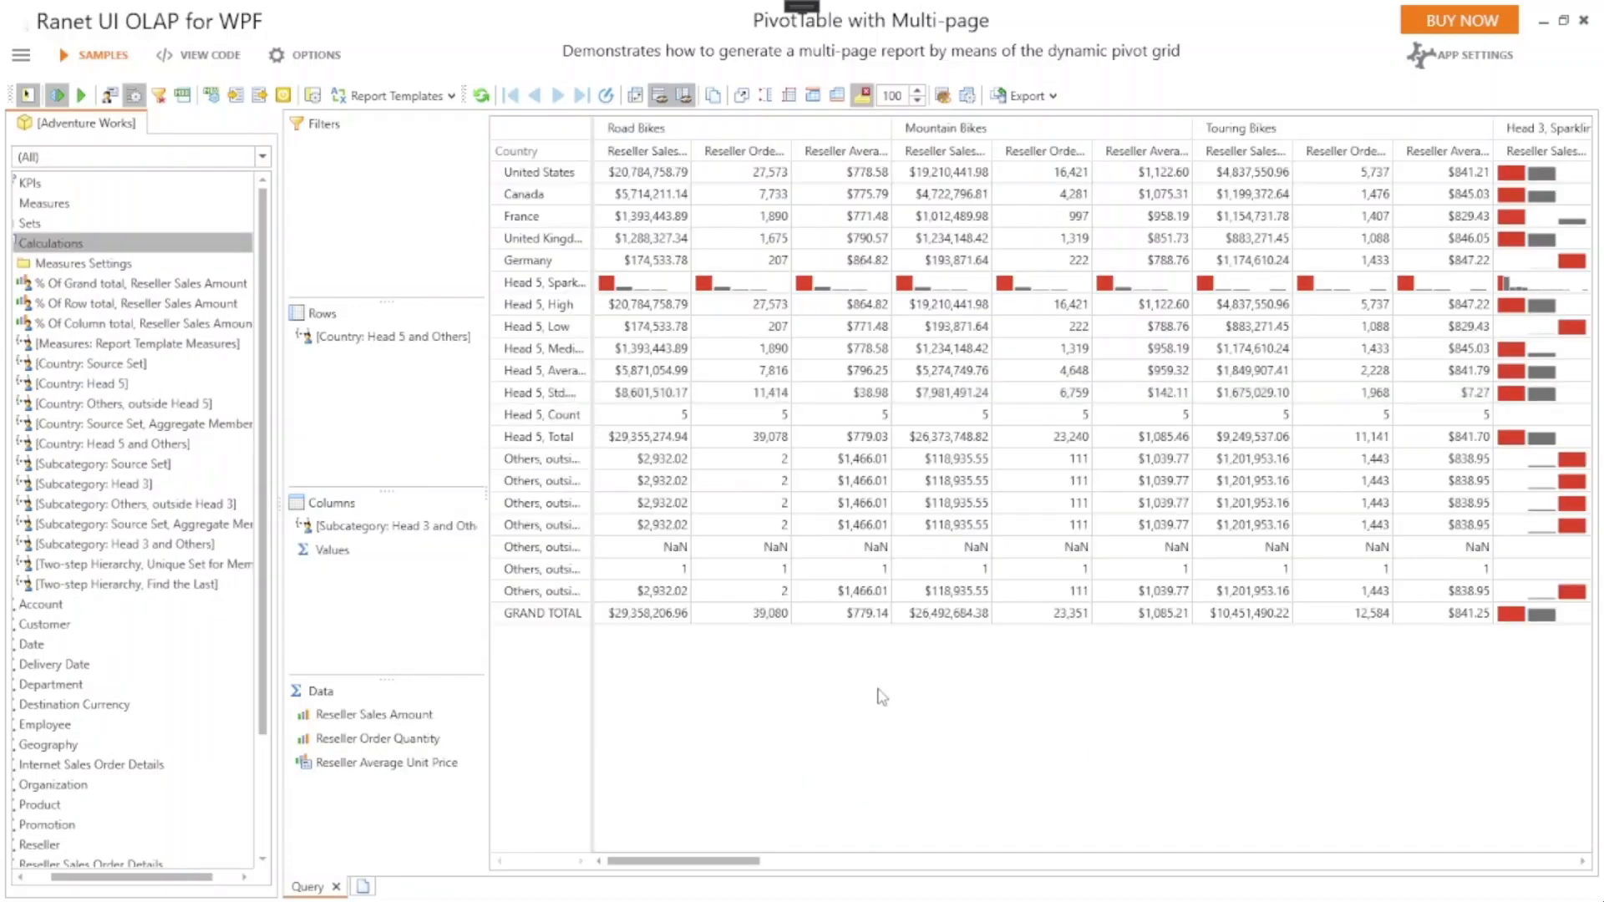
# Step: Widen the Country column and examine the cross-tabulation report's columns from Road Bikes through to GRAND TOTAL
pyautogui.moveTo(750, 860); pyautogui.dragTo(1432, 861)
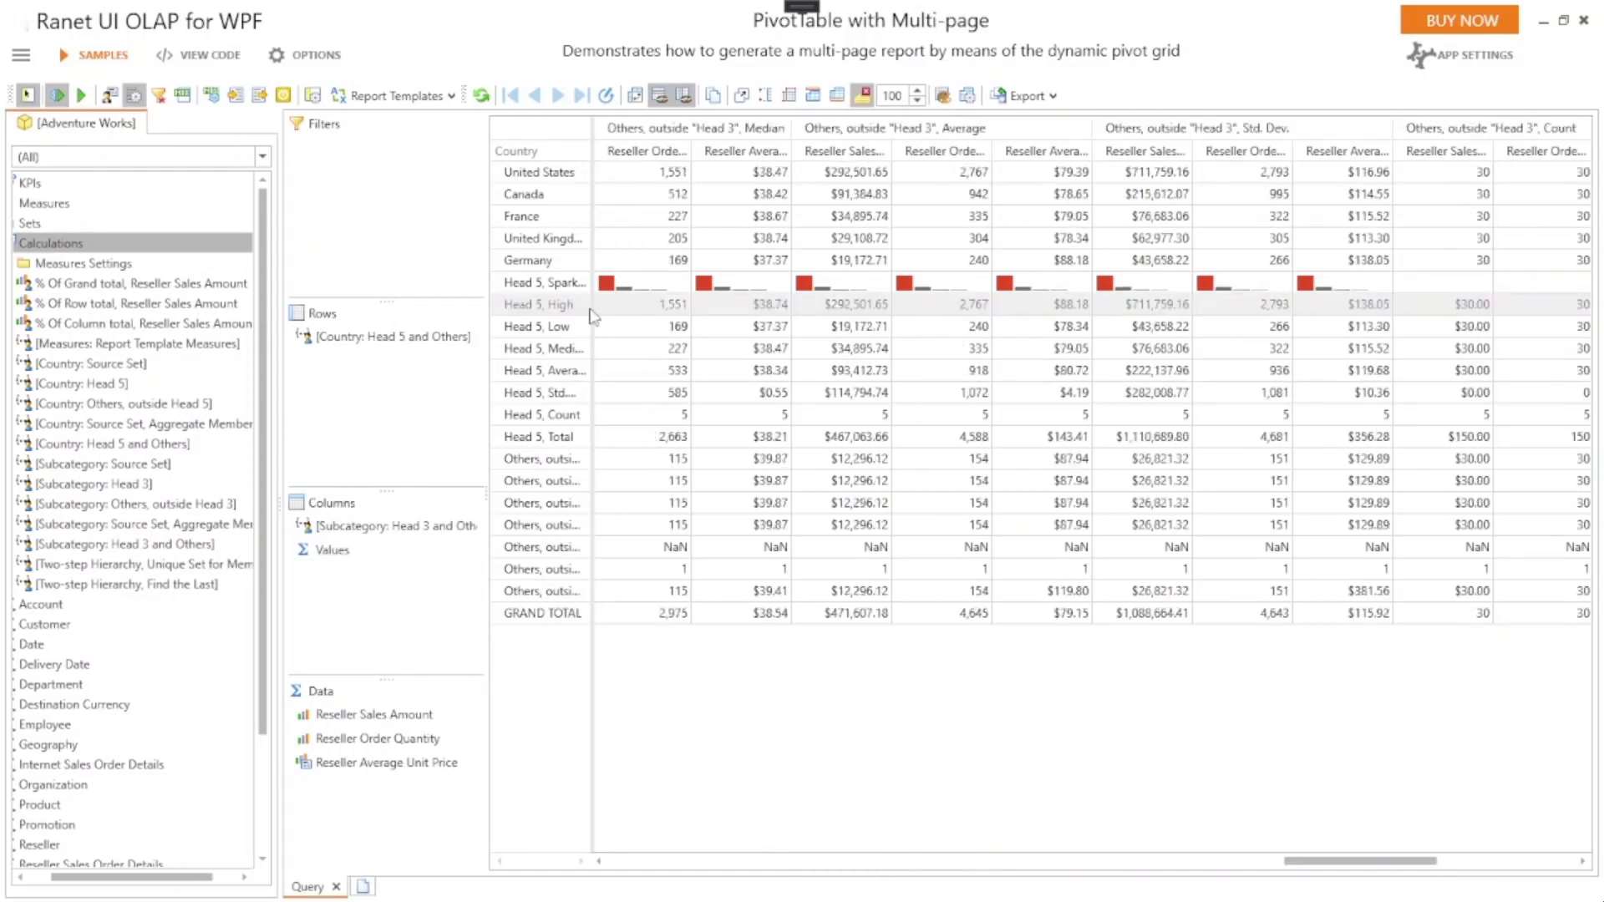
pyautogui.moveTo(593, 306); pyautogui.dragTo(713, 303)
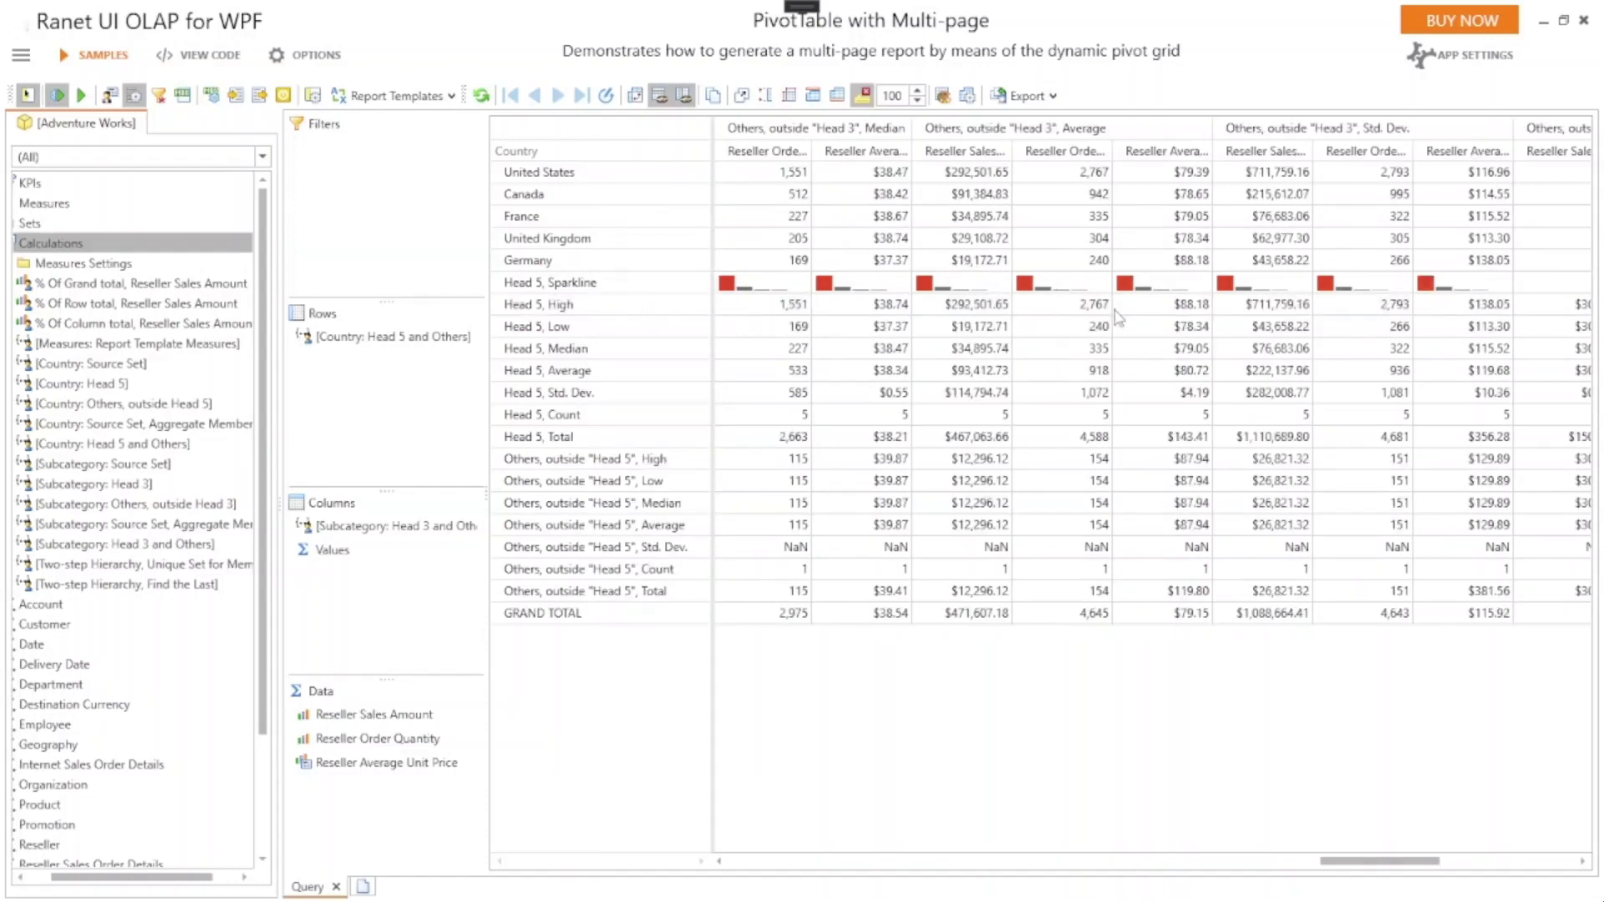
pyautogui.moveTo(1410, 861); pyautogui.dragTo(1555, 852)
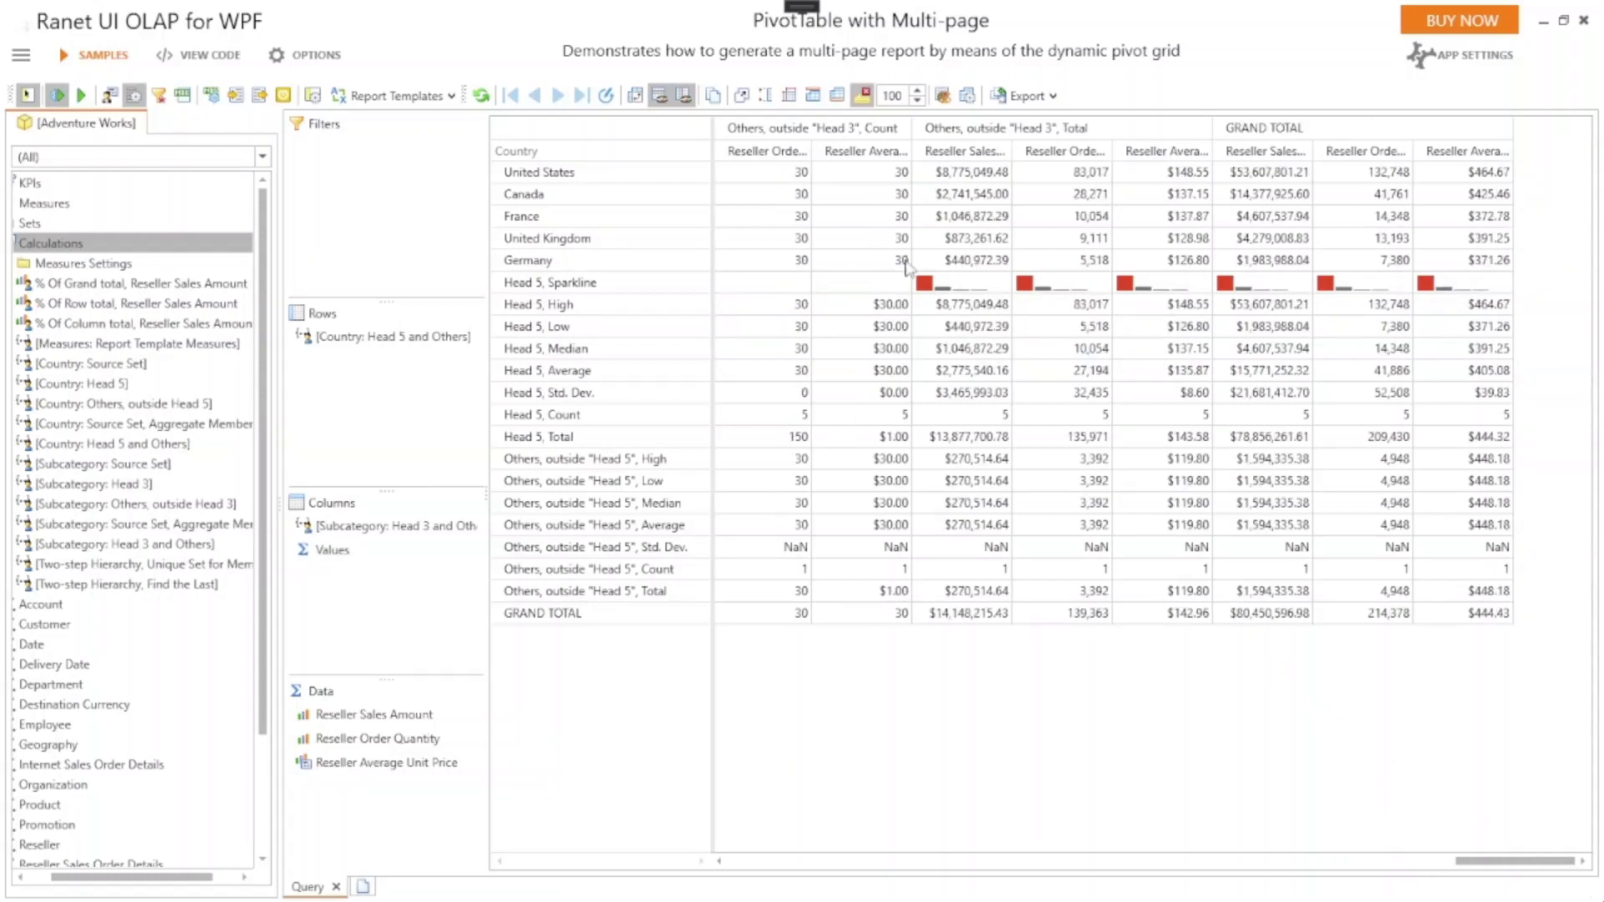
pyautogui.moveTo(1504, 862); pyautogui.dragTo(777, 861)
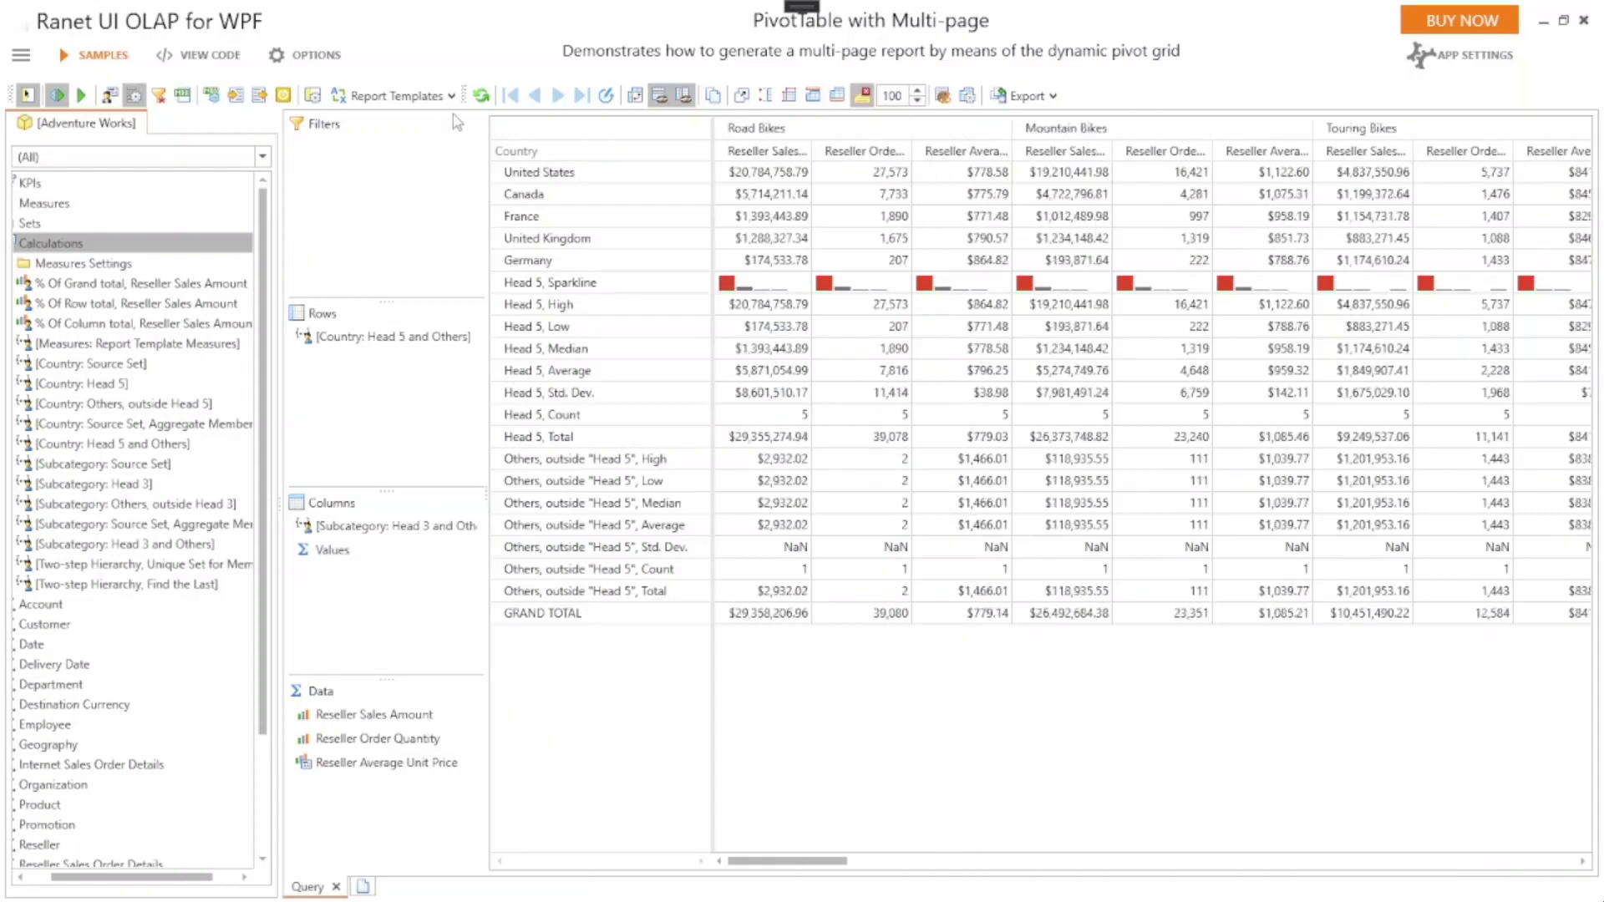
# Step: Open the ABC-XYZ Analysis report template and load the saved abc-xyz_test settings from the Public folder
pyautogui.click(441, 96)
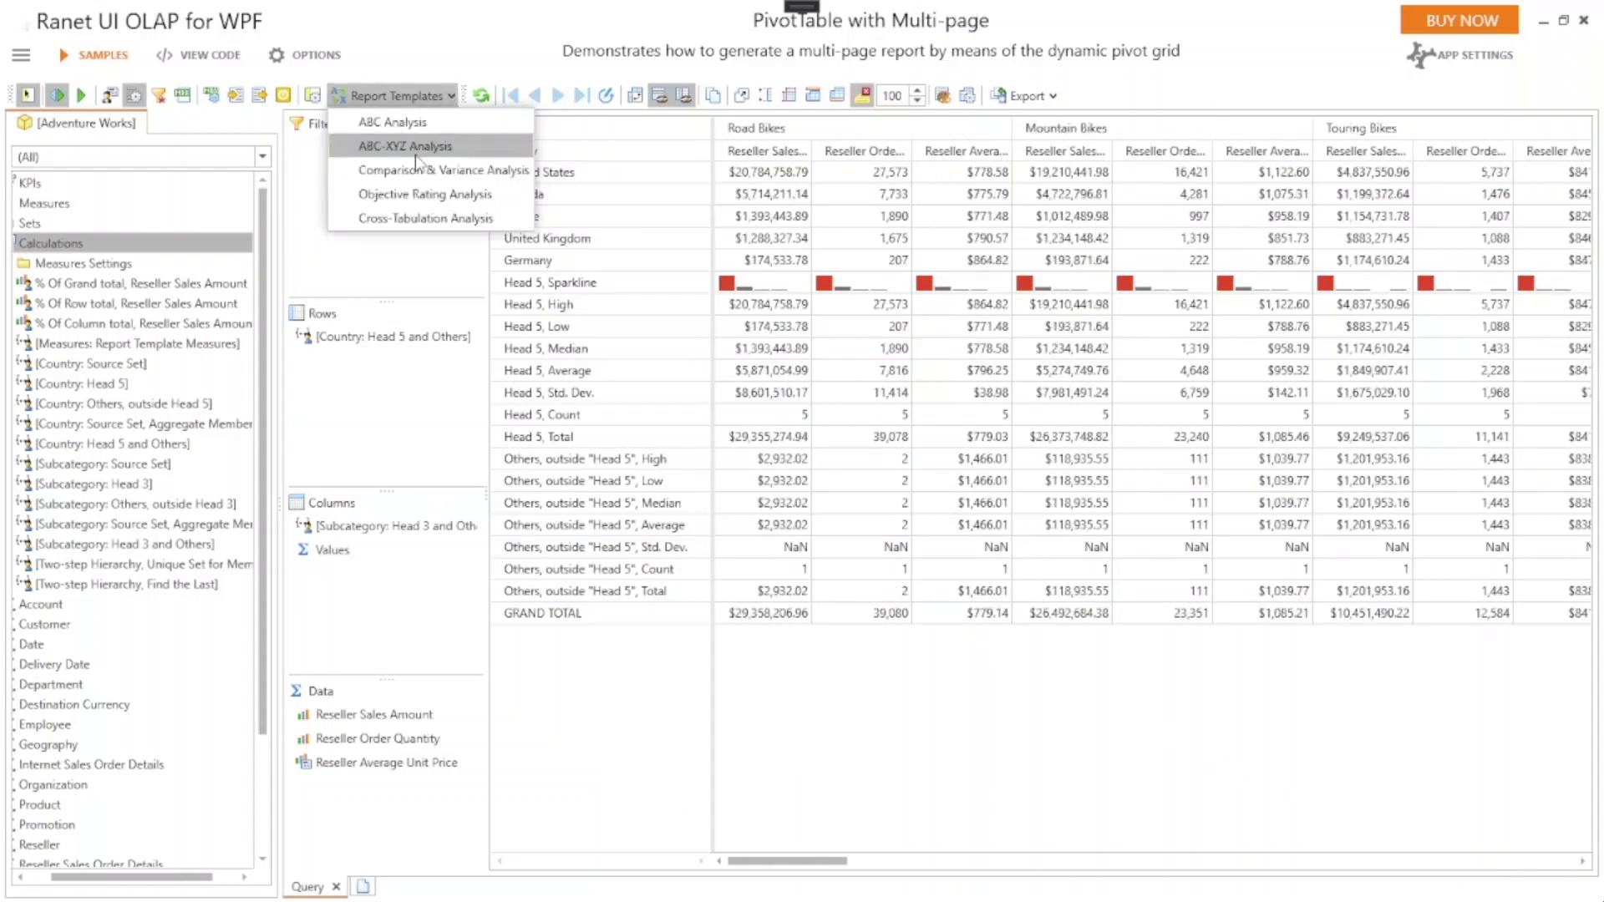
pyautogui.click(417, 146)
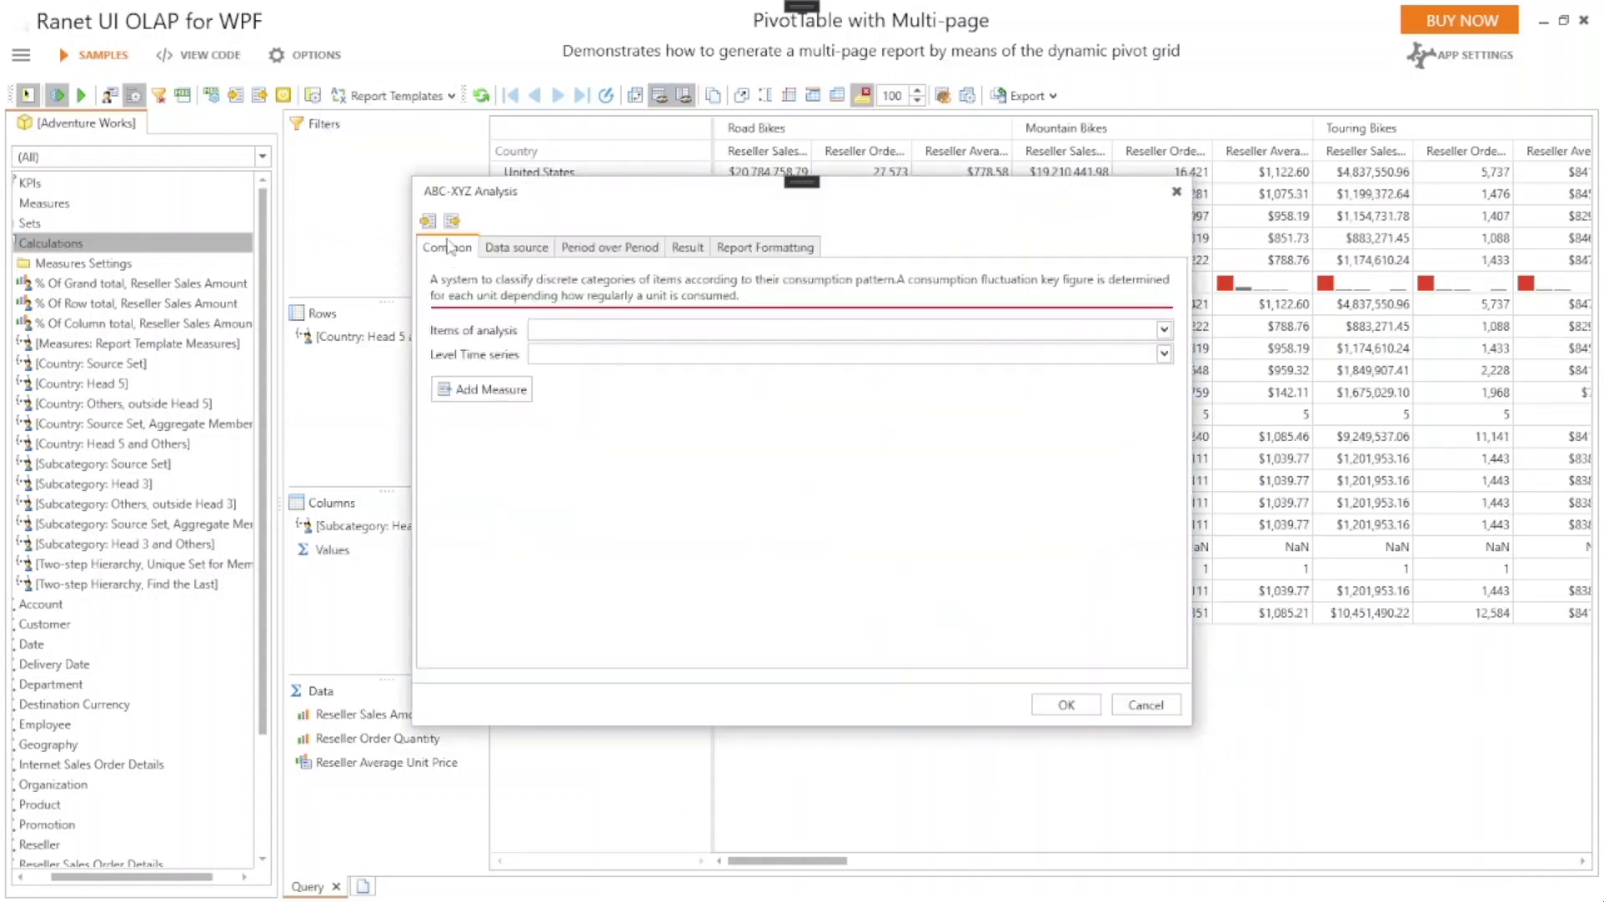
pyautogui.click(428, 221)
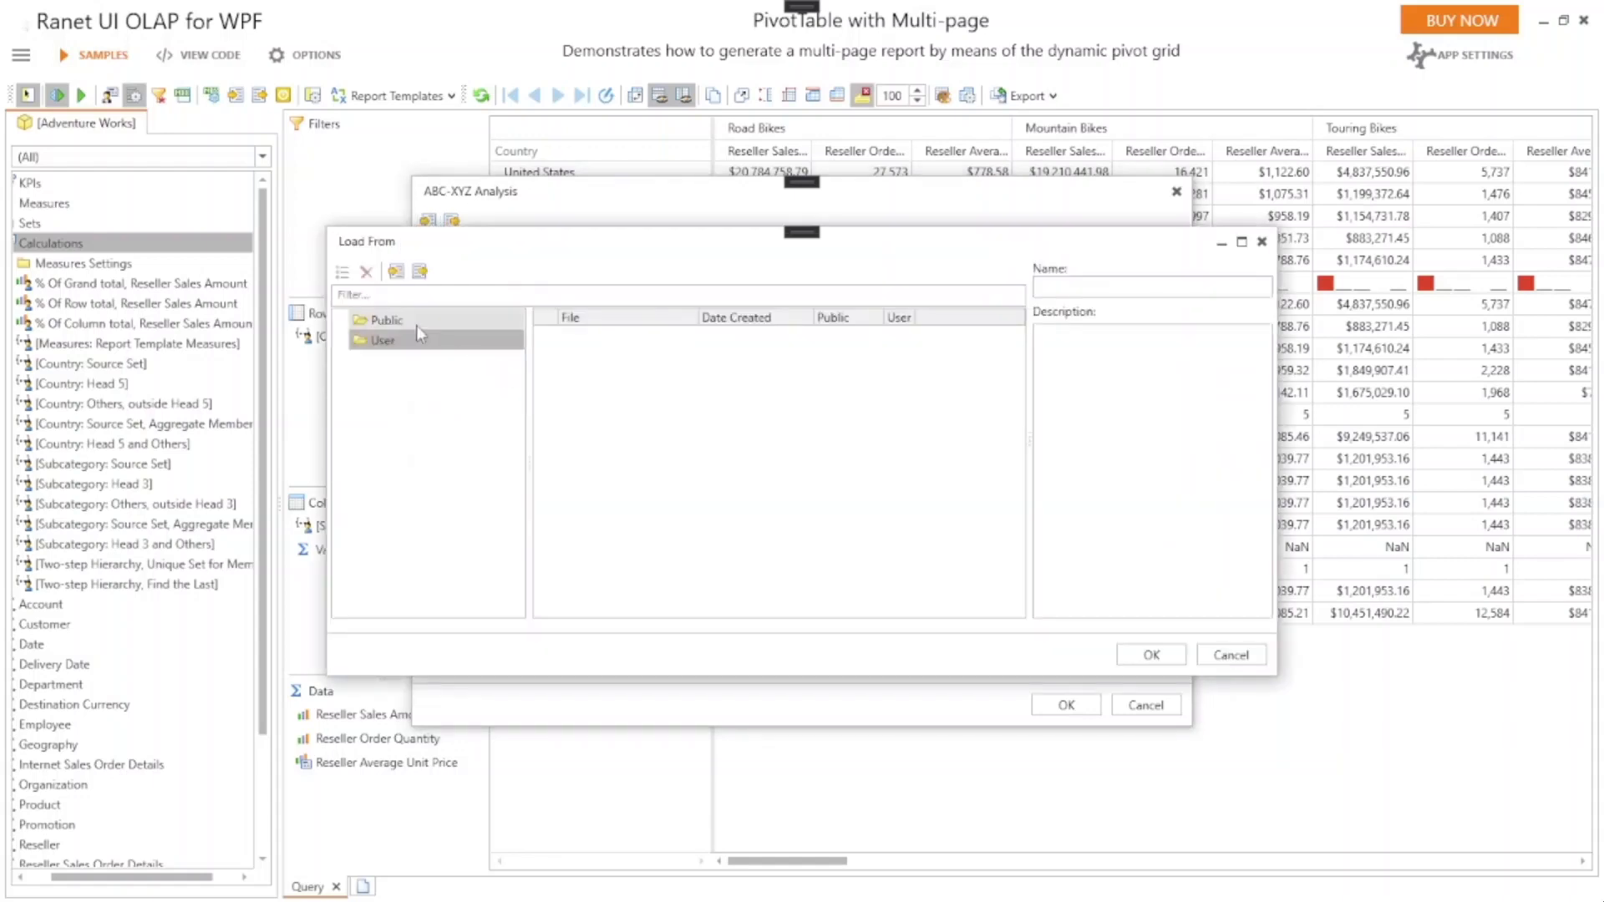
pyautogui.click(416, 325)
pyautogui.click(568, 342)
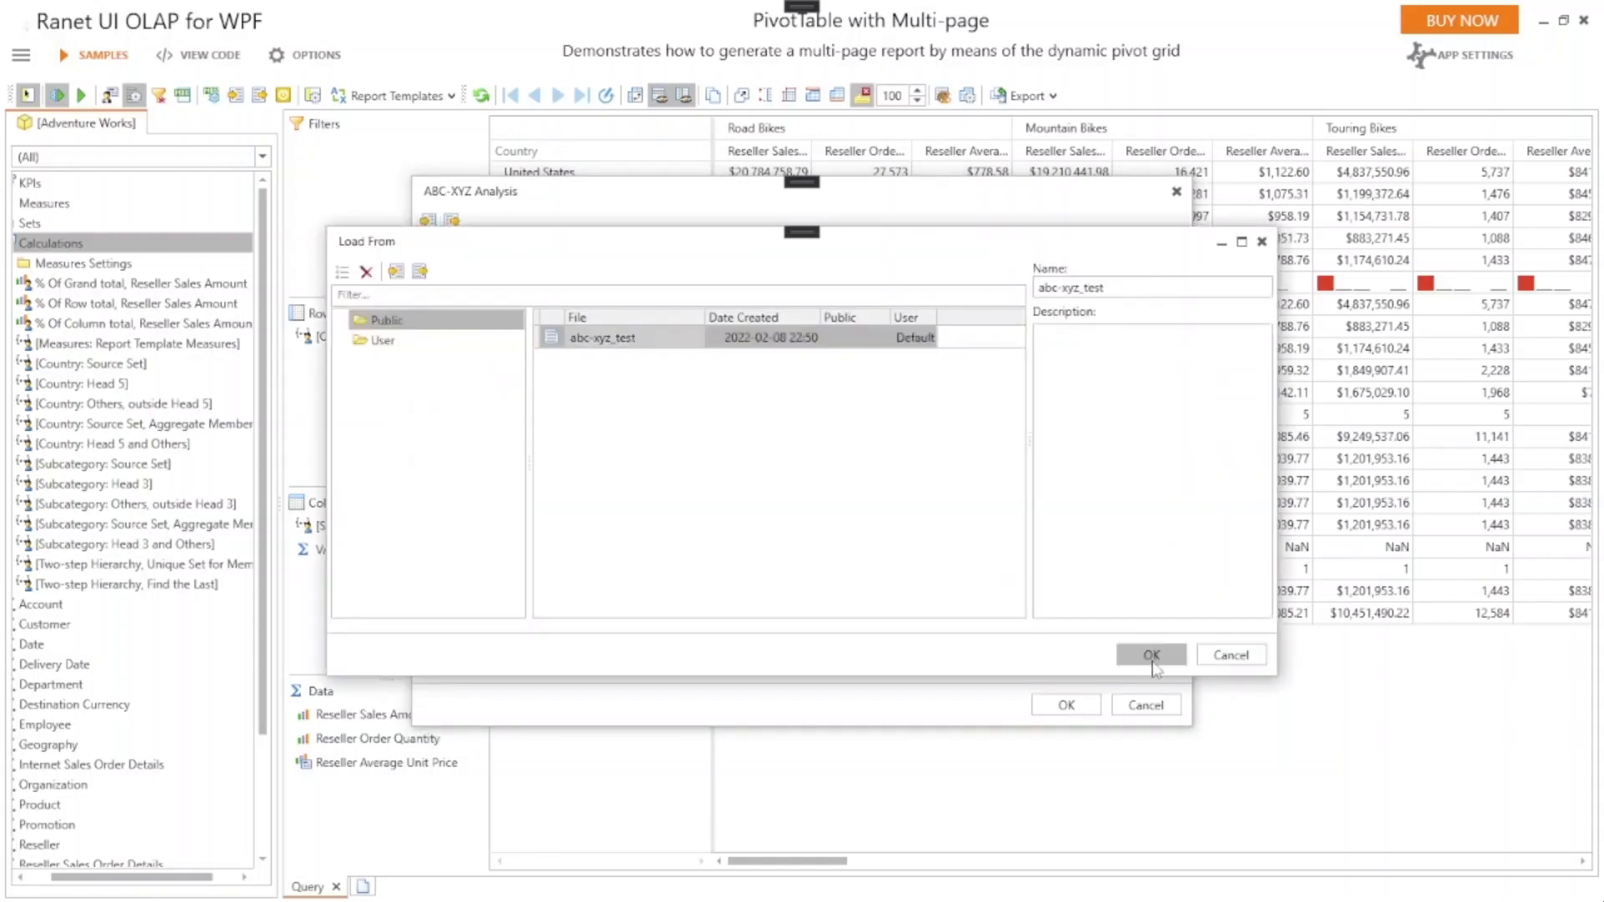
pyautogui.click(1147, 653)
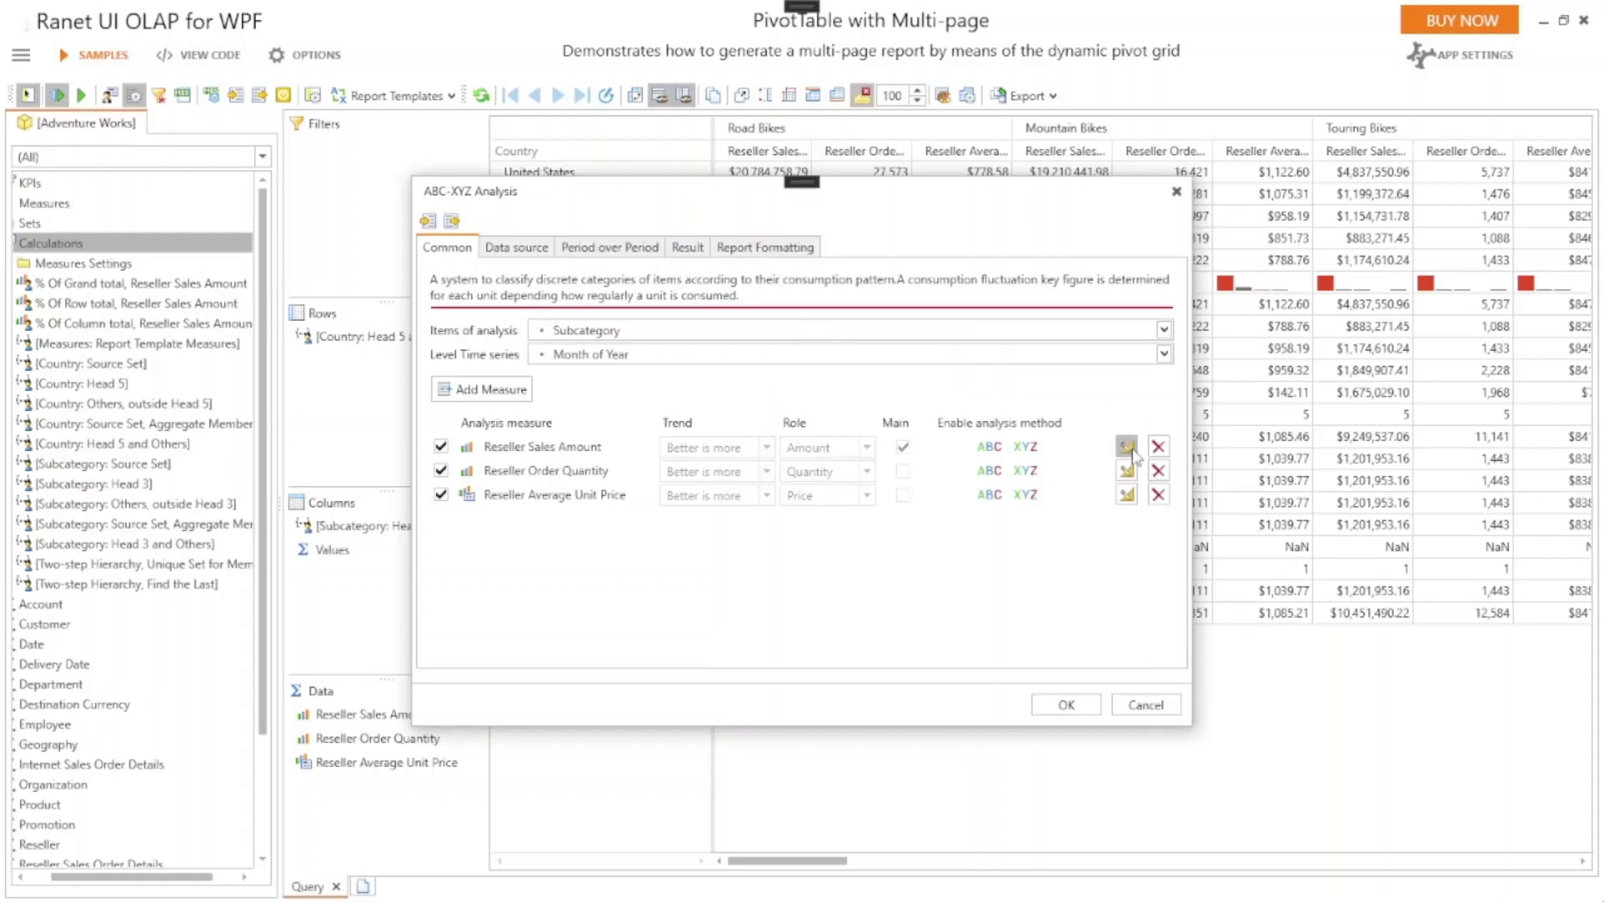
# Step: Open the Reseller Sales Amount measure's analysis settings and review its ABC-Analysis Strategy, including the available ABC models
pyautogui.doubleClick(558, 436)
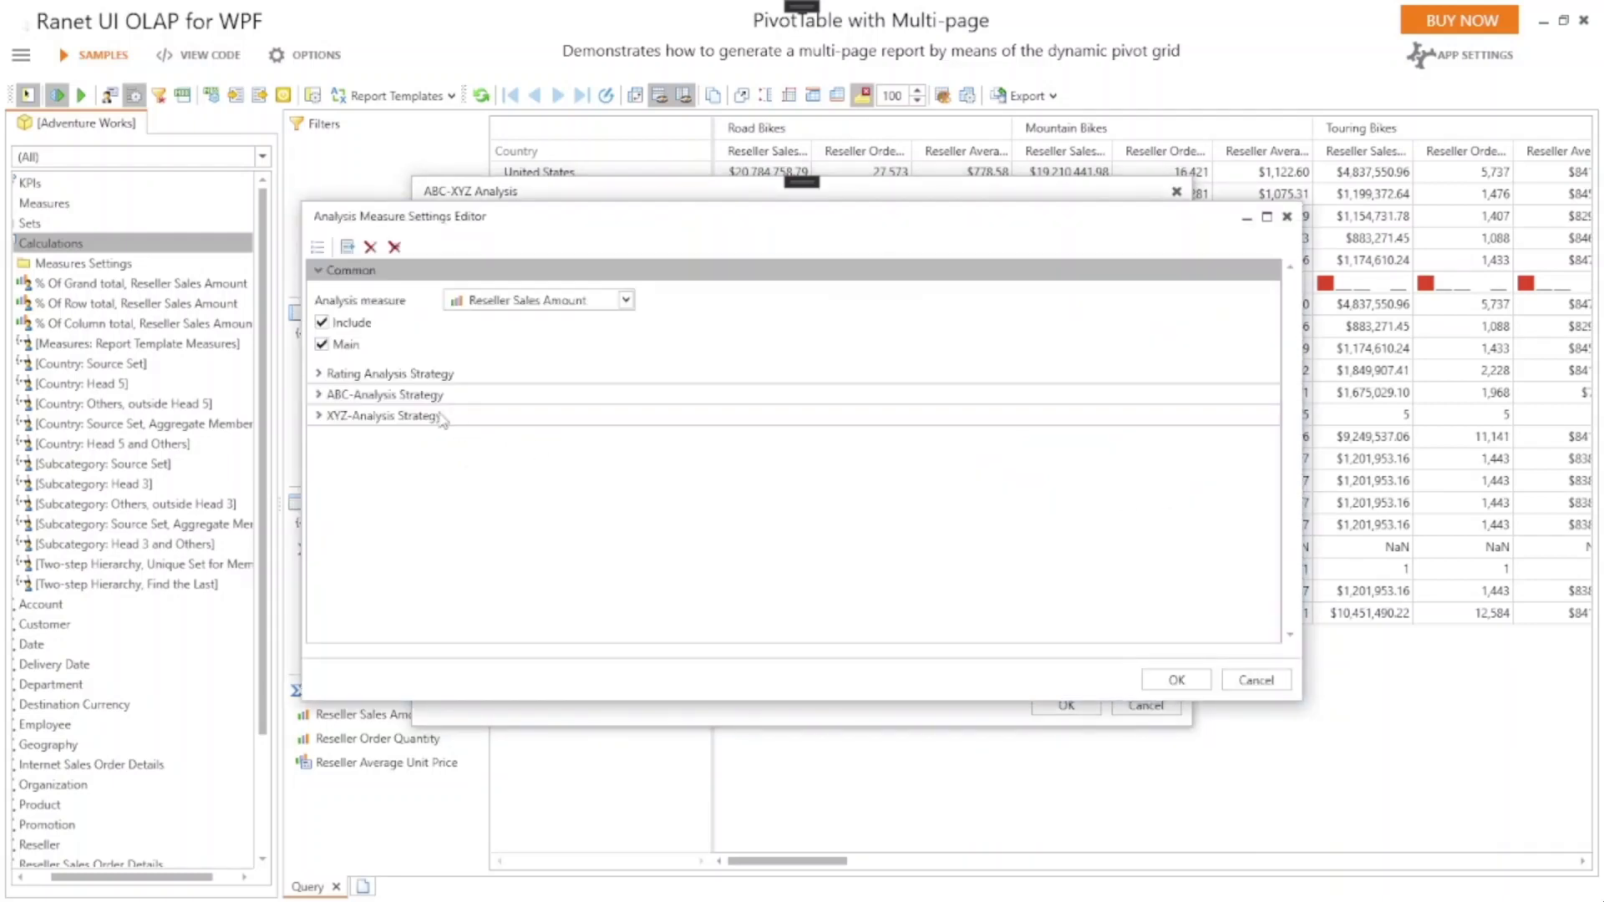
pyautogui.click(318, 395)
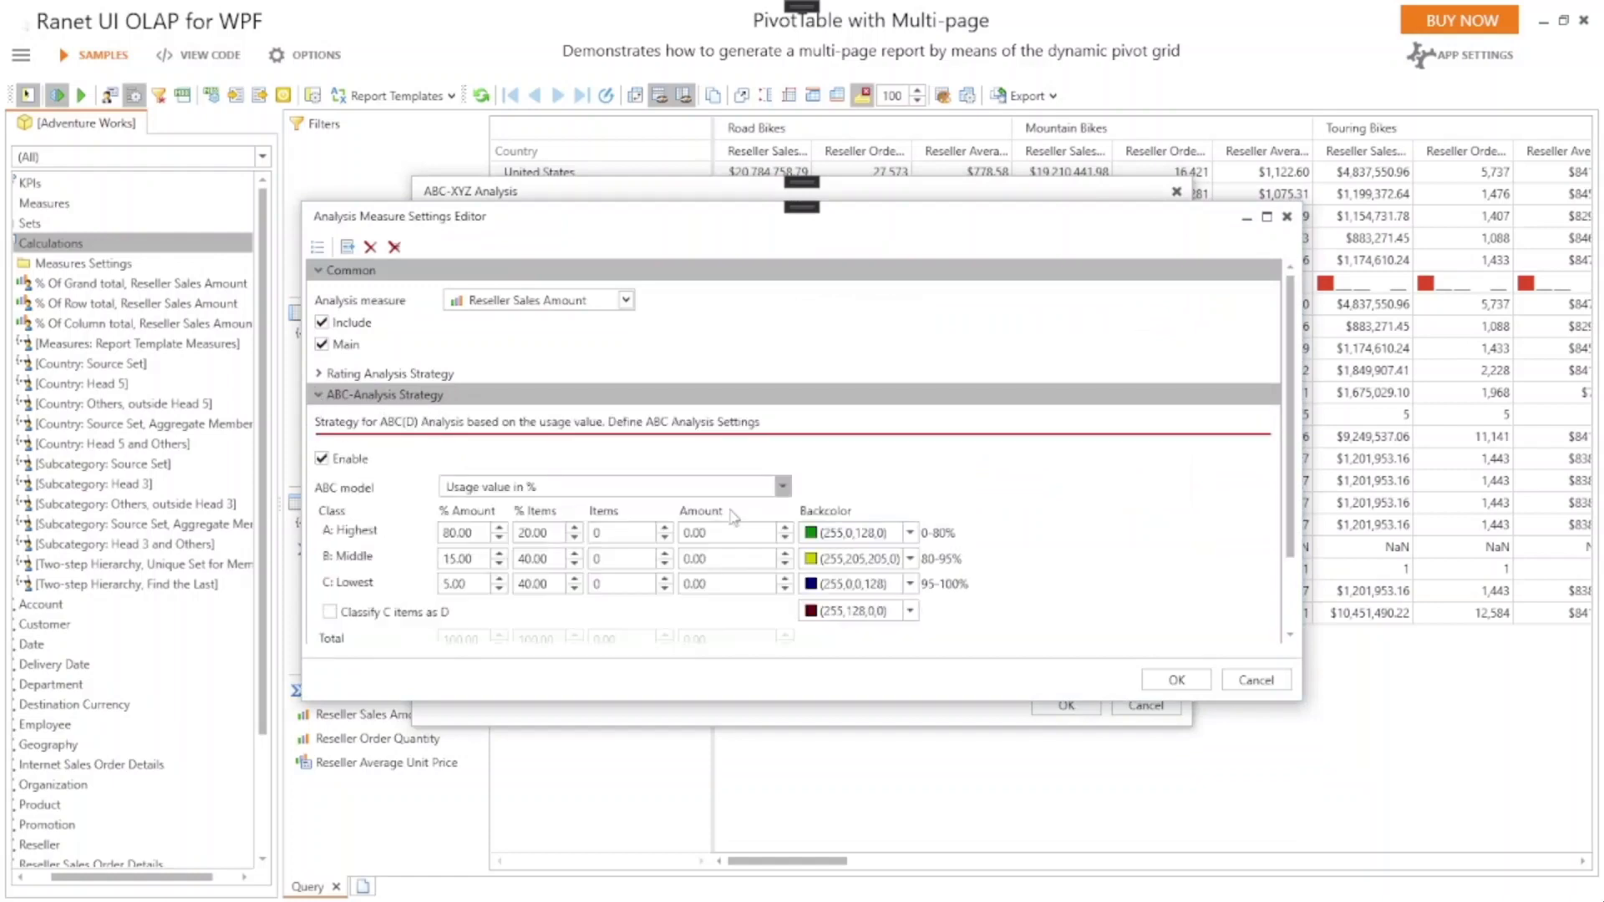
pyautogui.scroll(-3, 1291, 516)
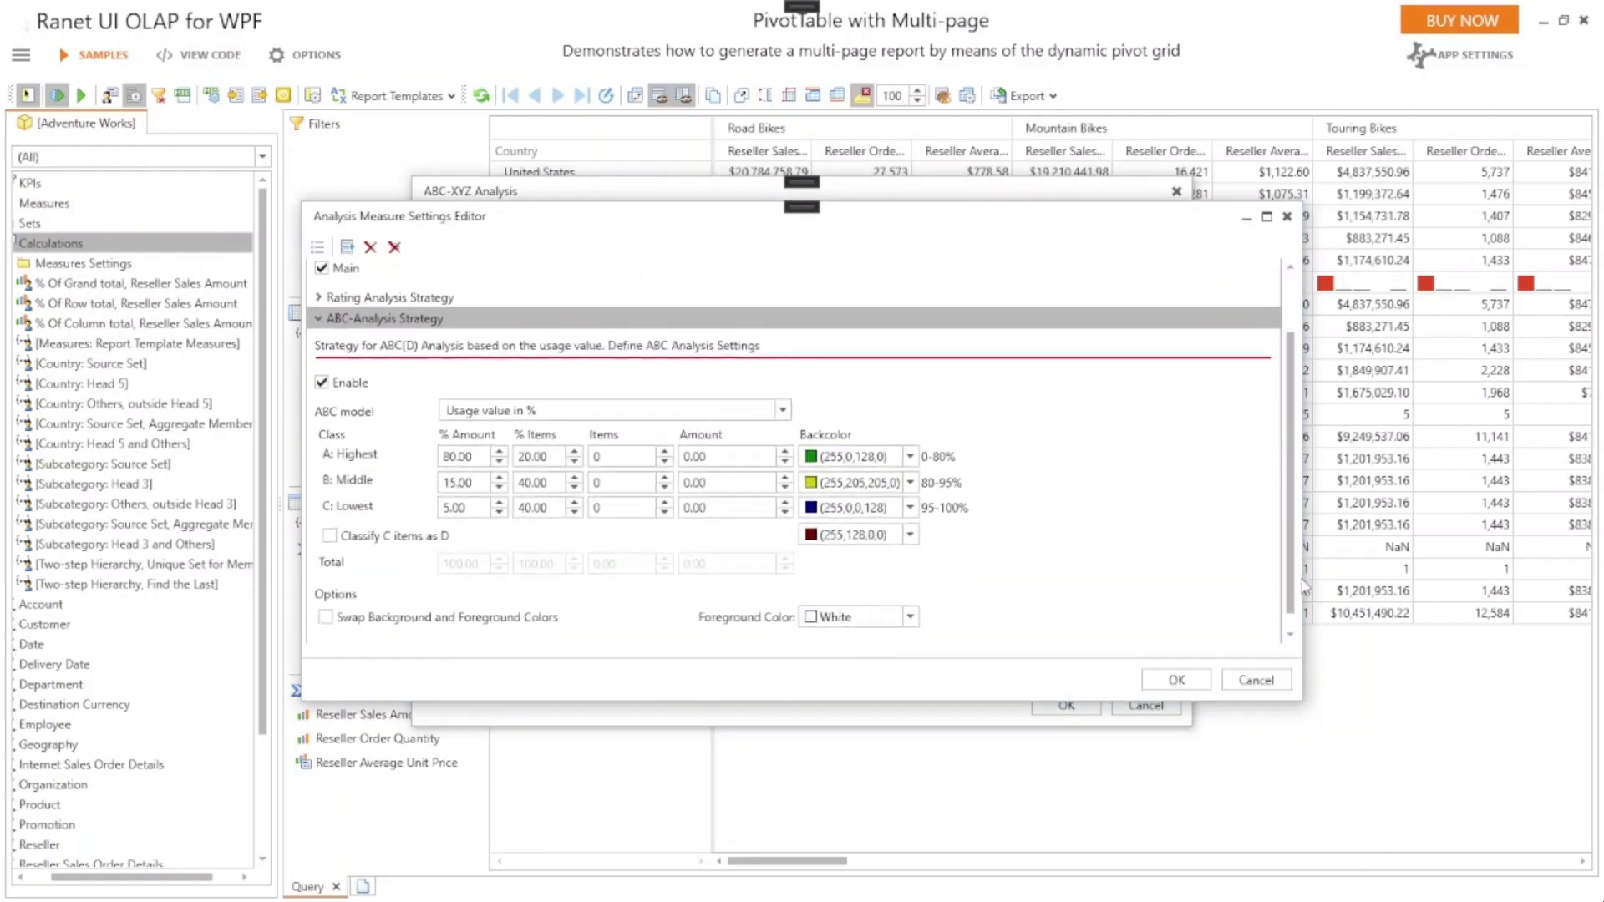
pyautogui.click(782, 400)
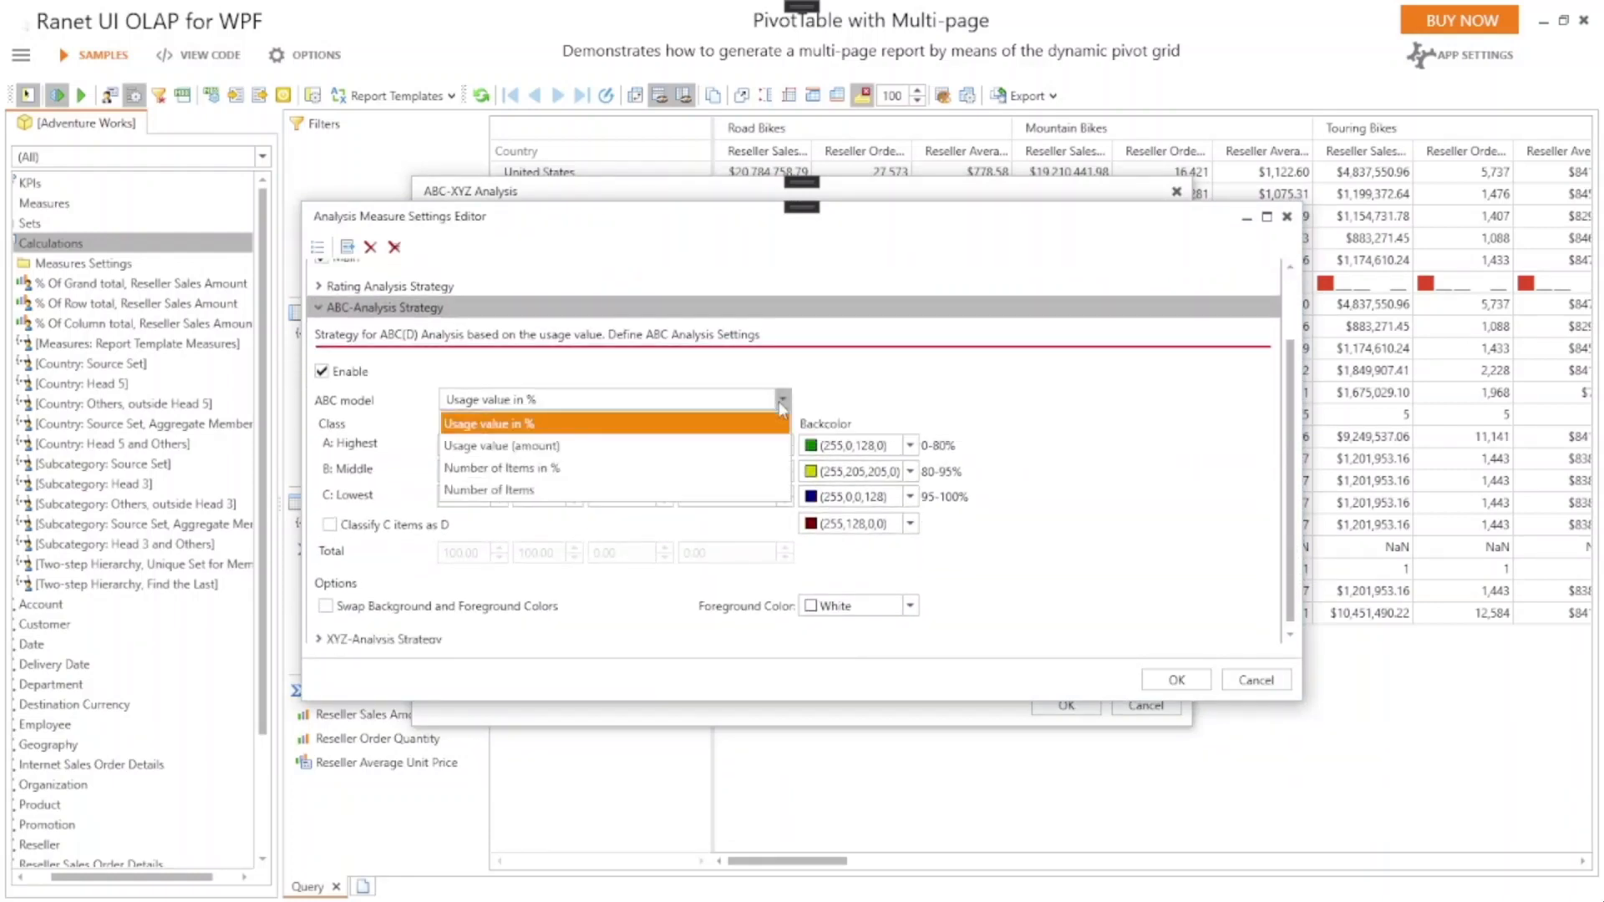
pyautogui.click(781, 403)
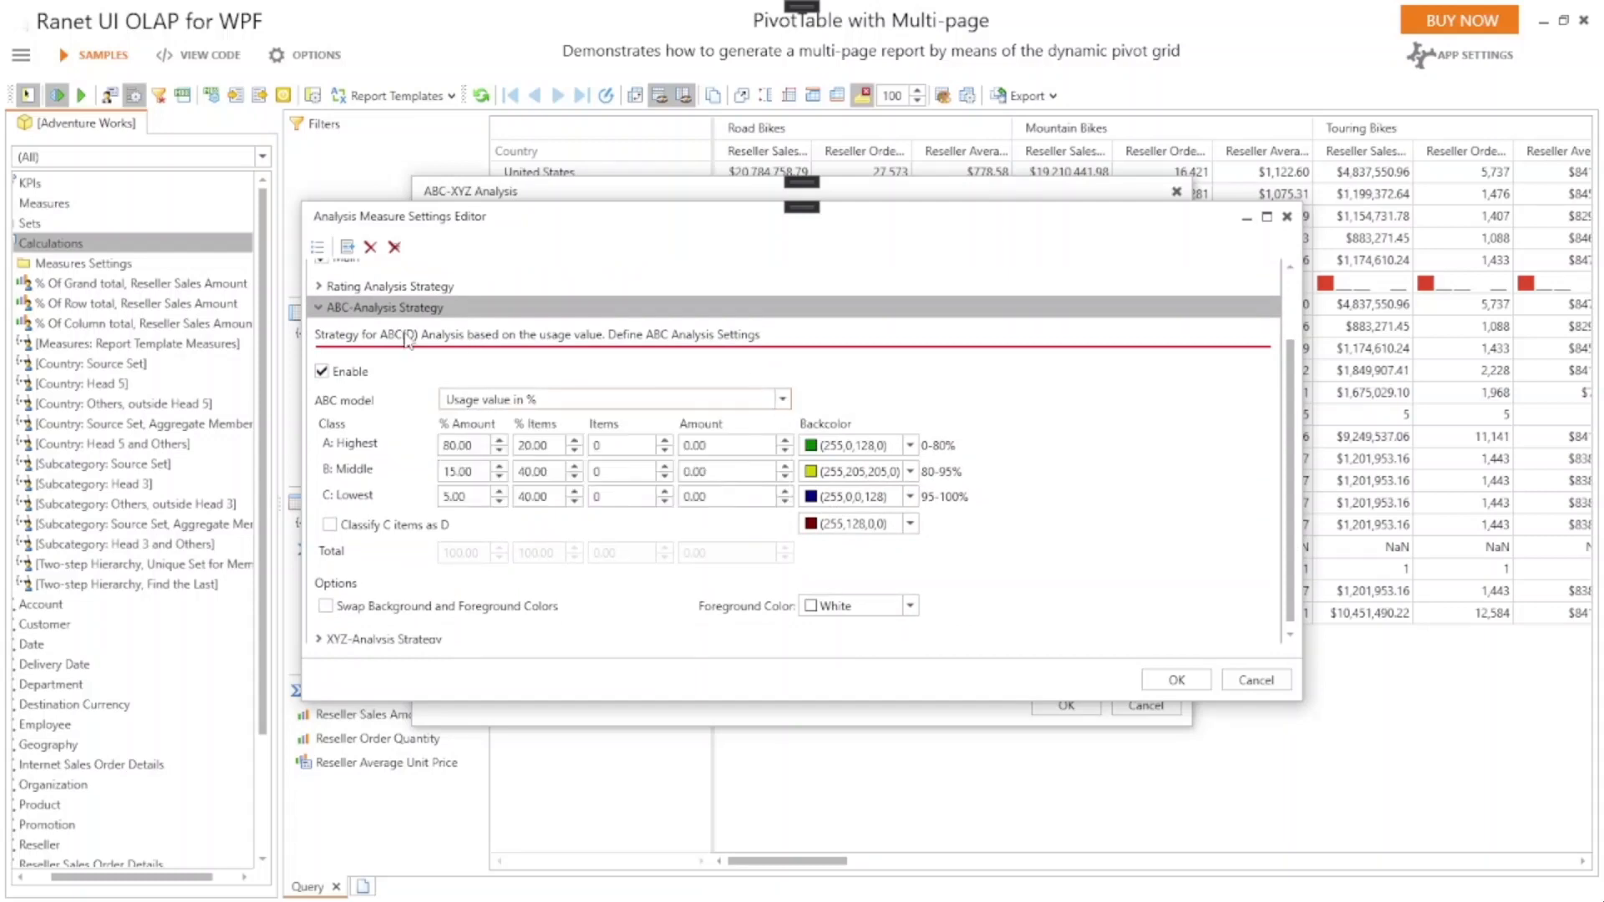
pyautogui.click(317, 308)
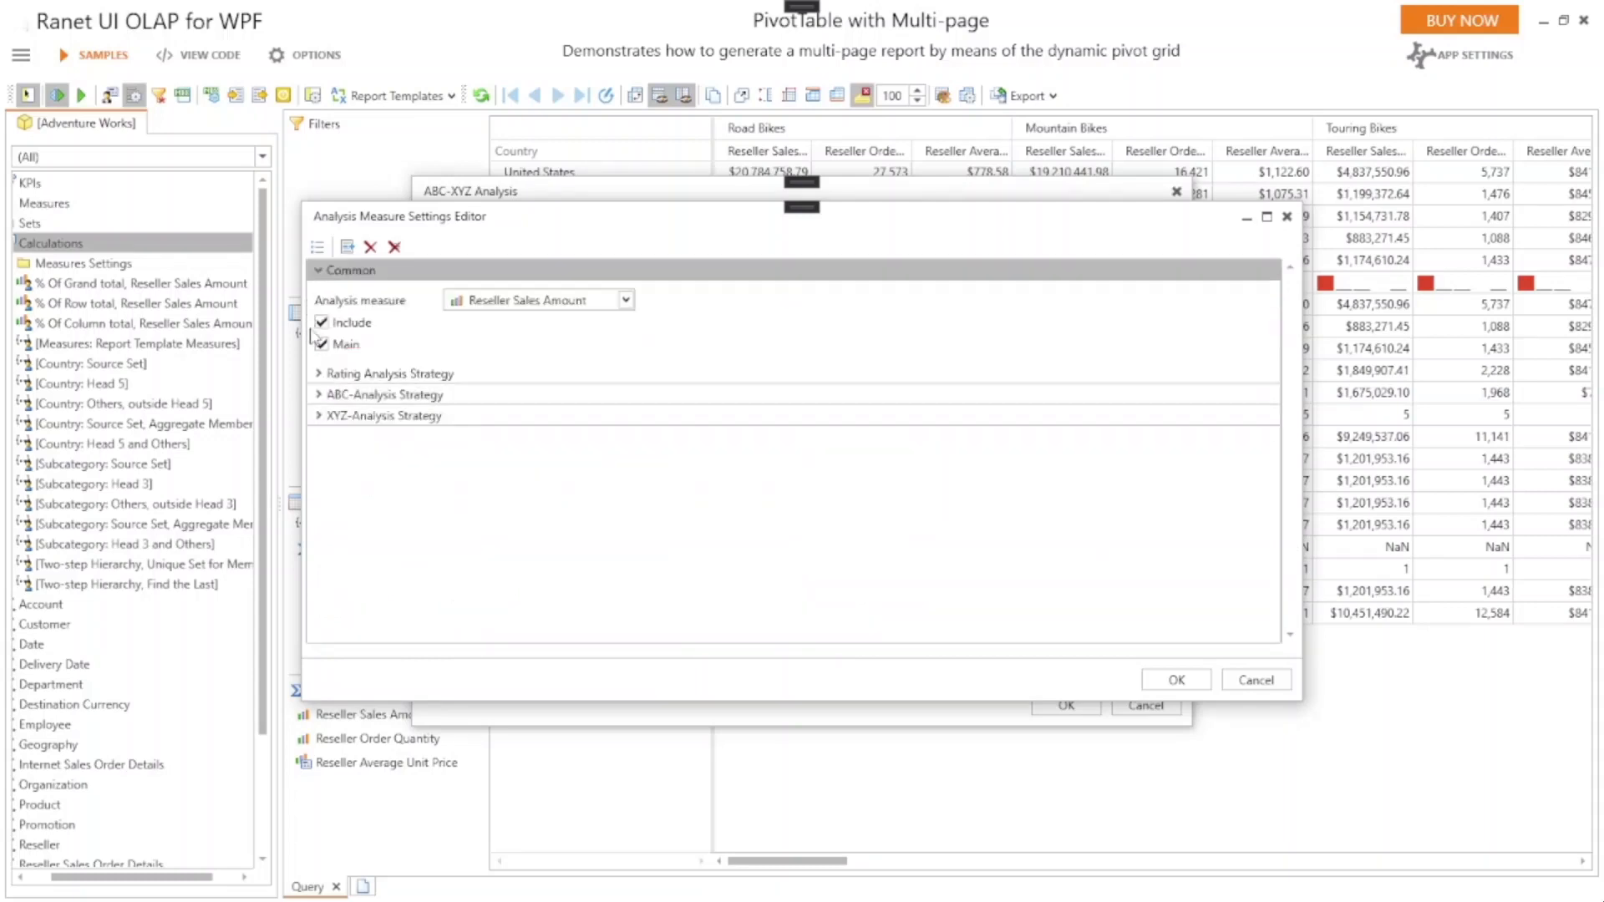
# Step: Review the XYZ-Analysis Strategy for Reseller Sales Amount, including its class thresholds and colours, and close the settings without applying changes
pyautogui.click(319, 415)
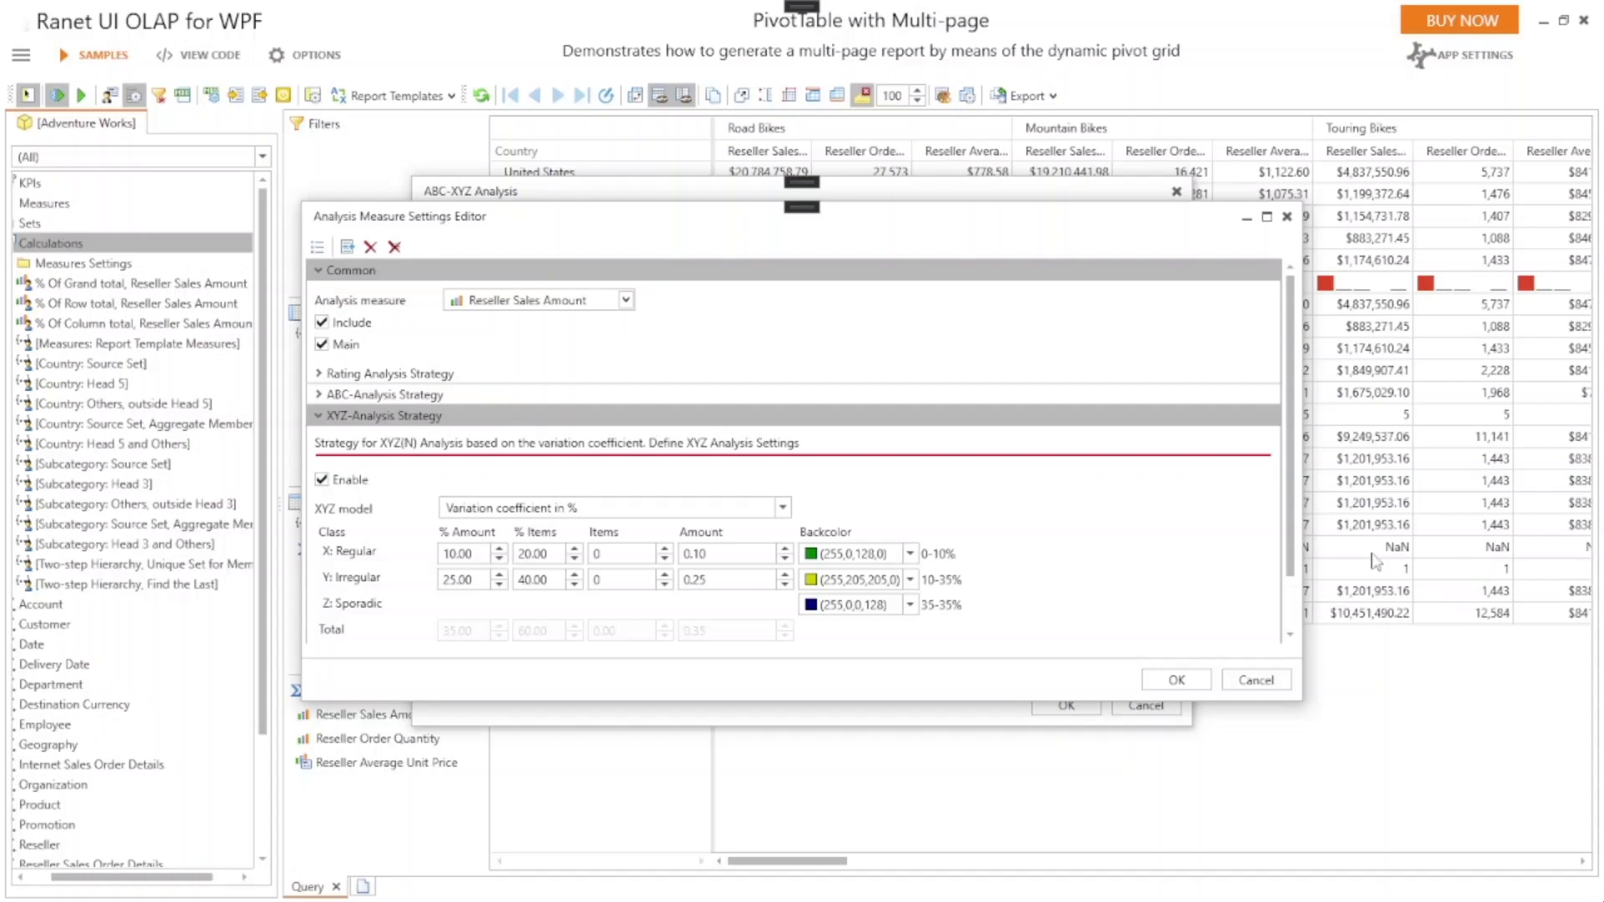
pyautogui.scroll(-2, 1294, 593)
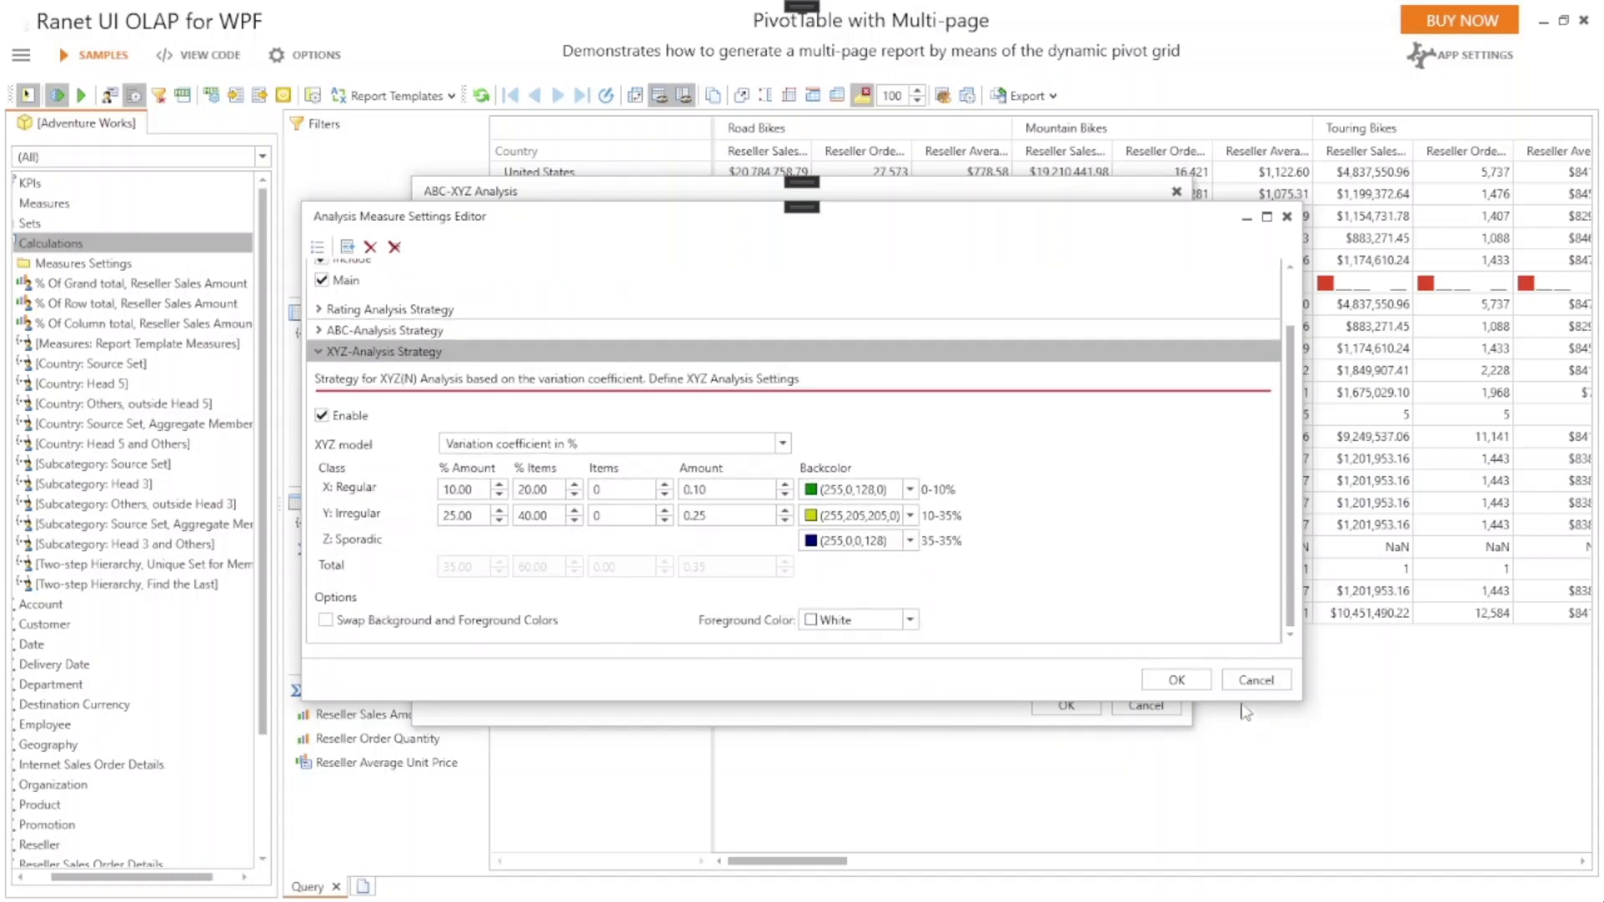
pyautogui.click(1248, 683)
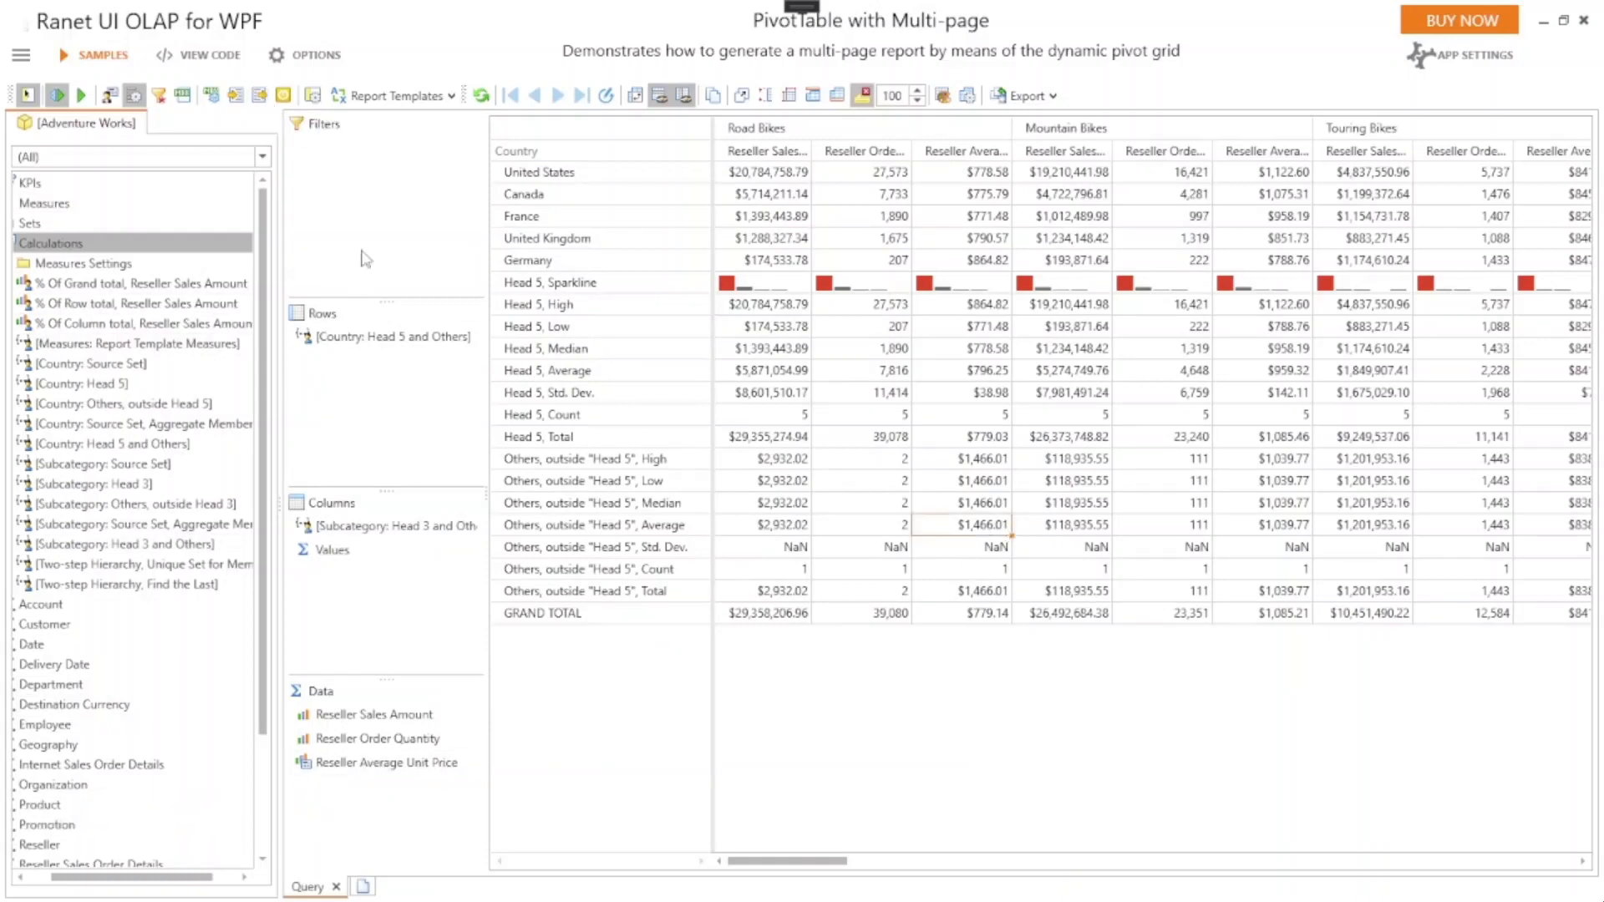
# Step: Open the Comparison & Variance Analysis report template and load the saved comp_test_query settings from the Public folder
pyautogui.click(445, 96)
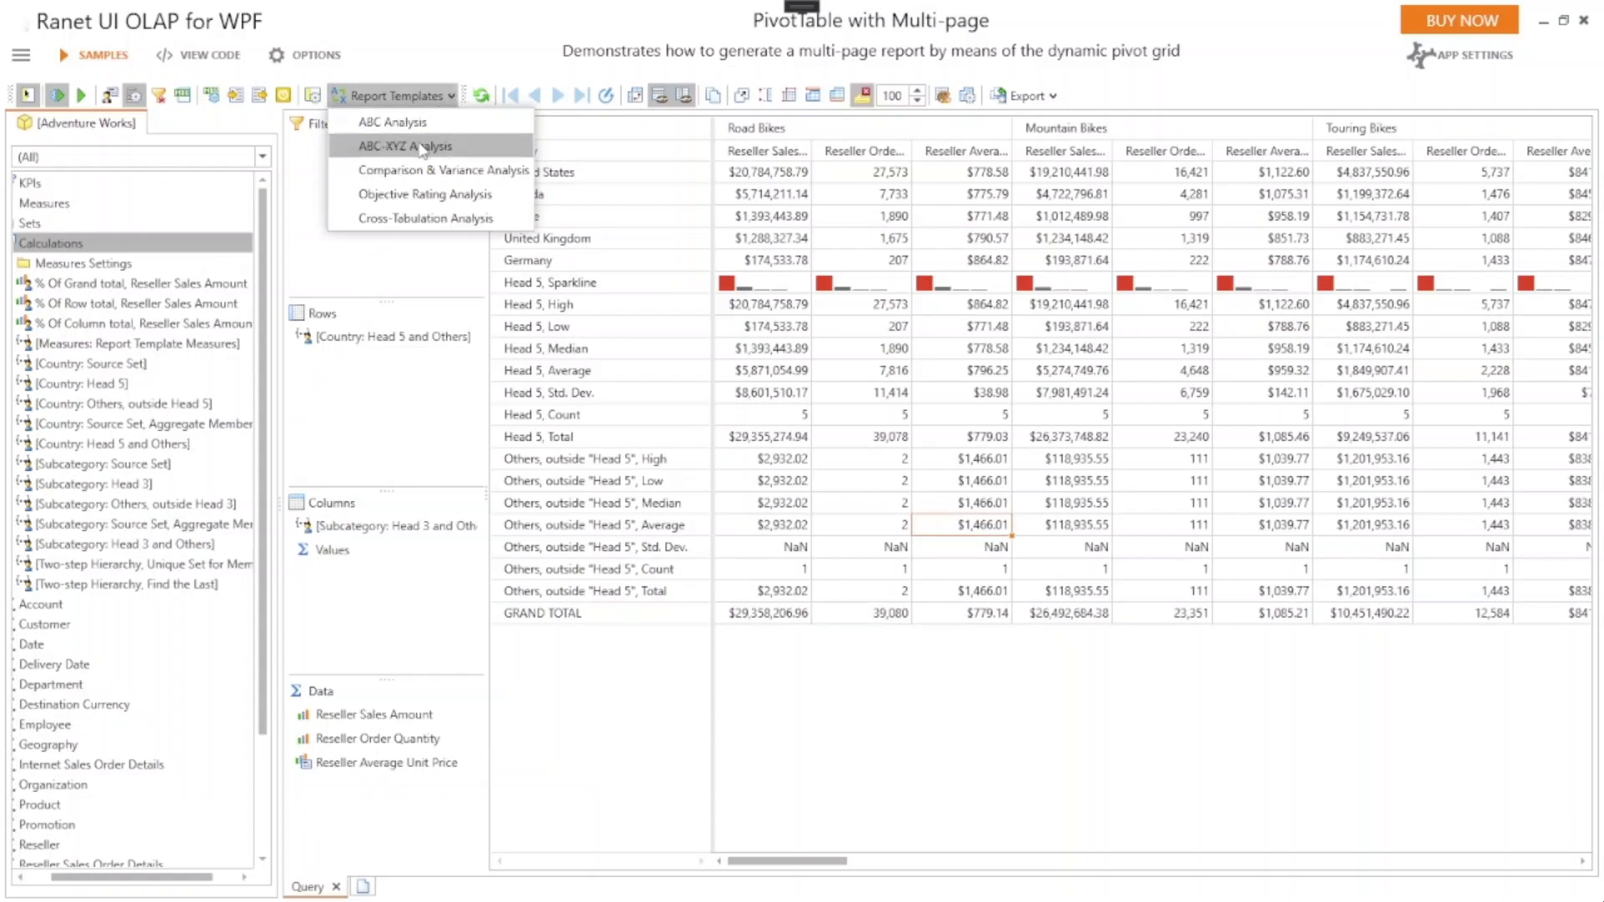
pyautogui.click(420, 171)
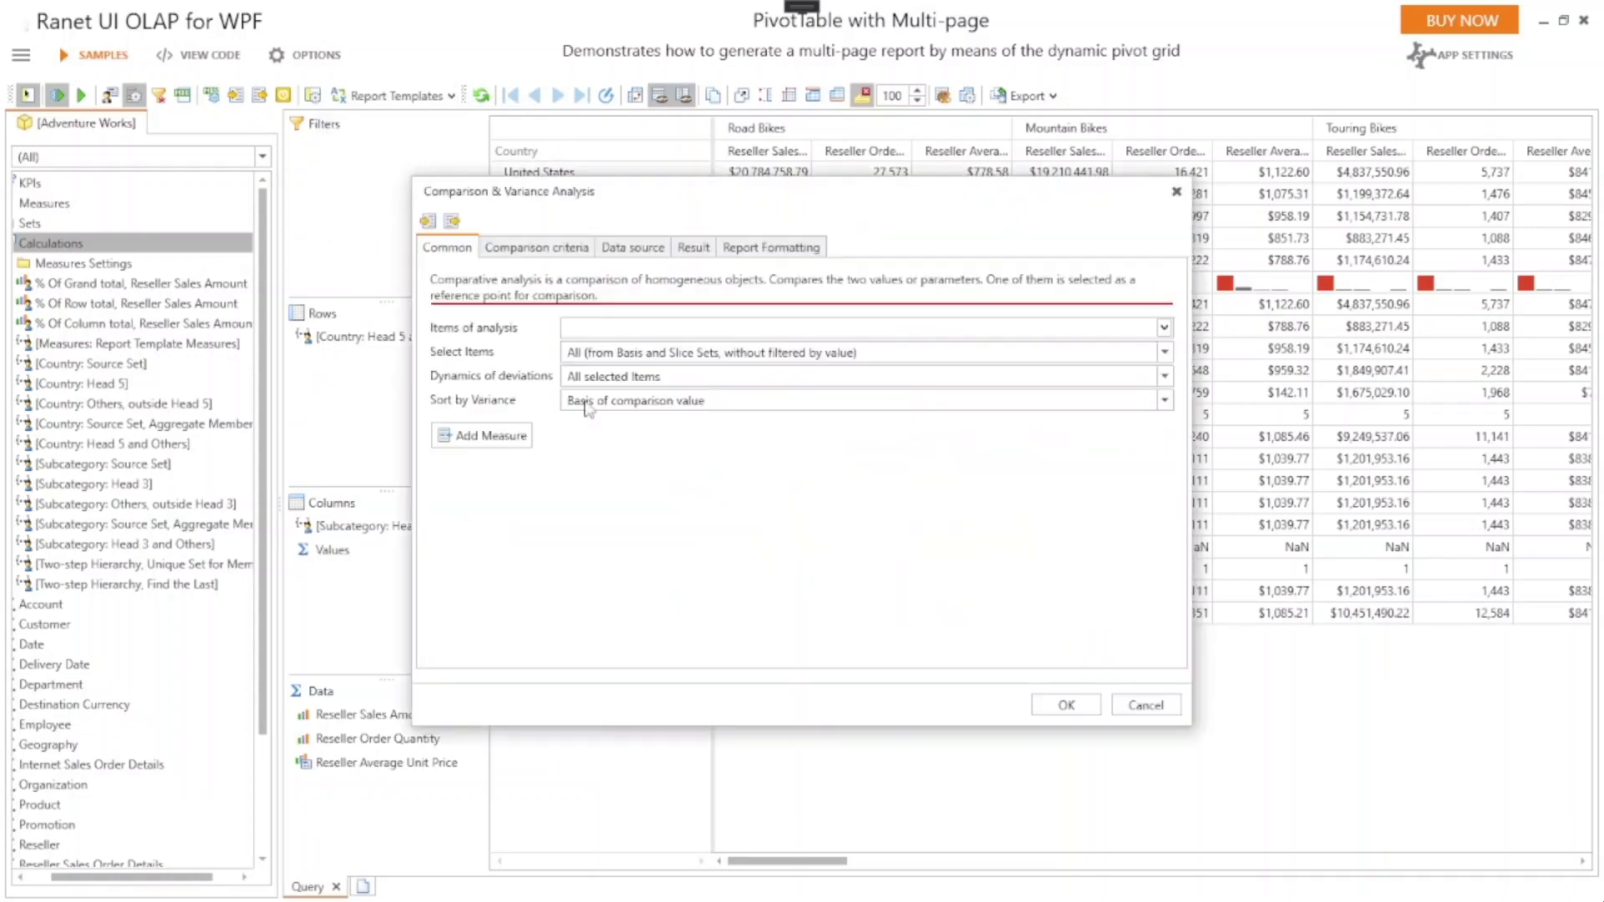
pyautogui.click(428, 221)
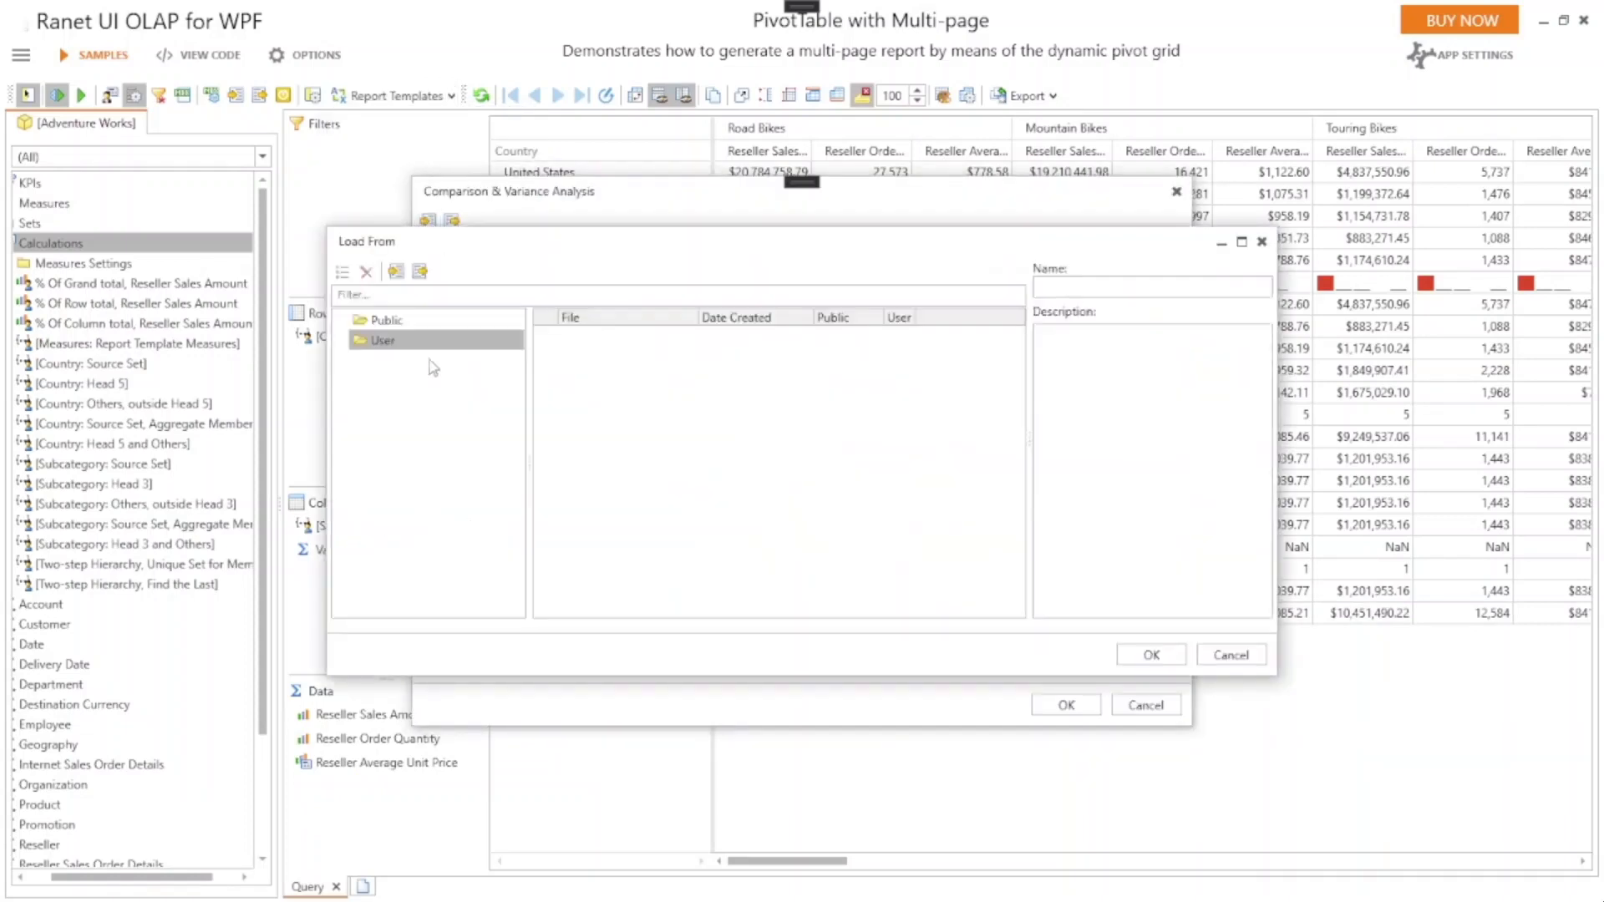
pyautogui.click(401, 322)
pyautogui.click(564, 338)
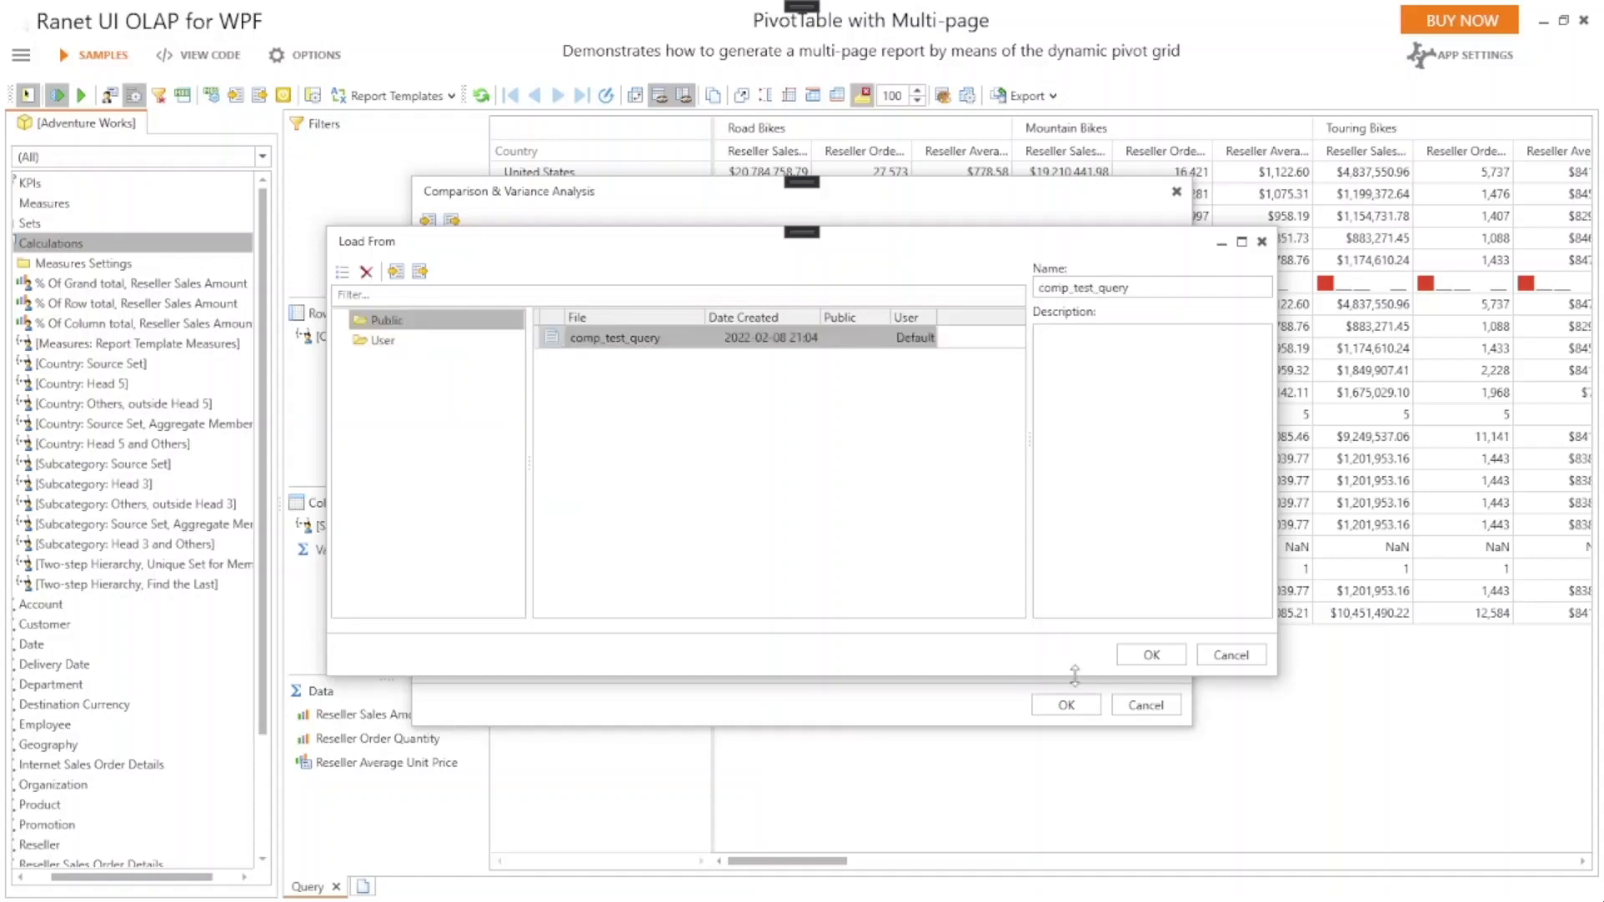
pyautogui.click(1144, 658)
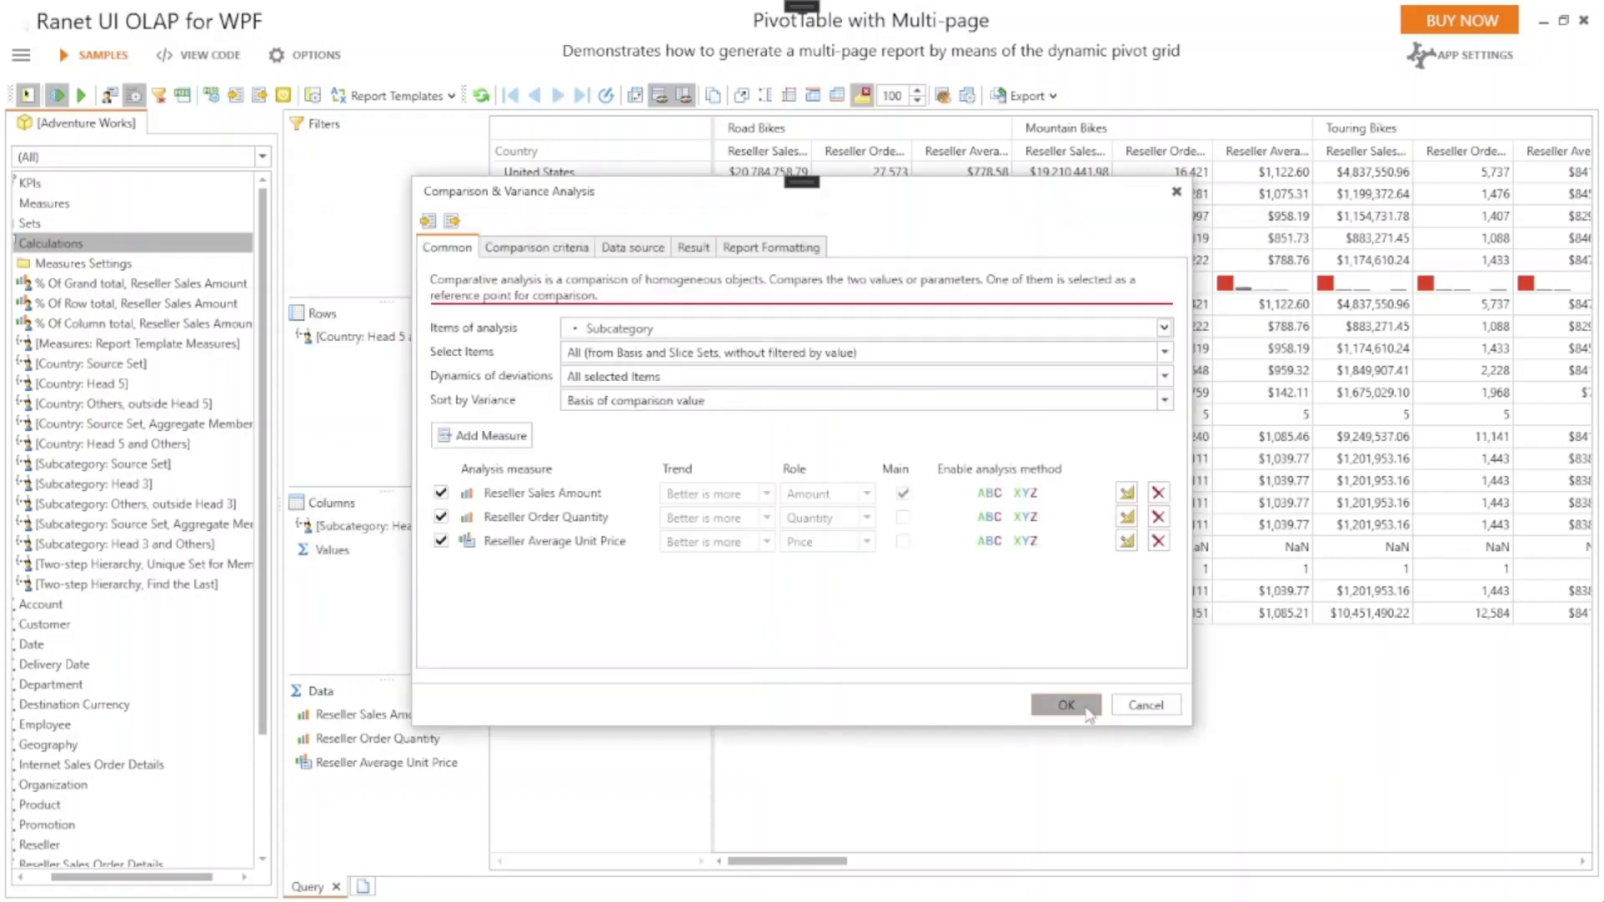